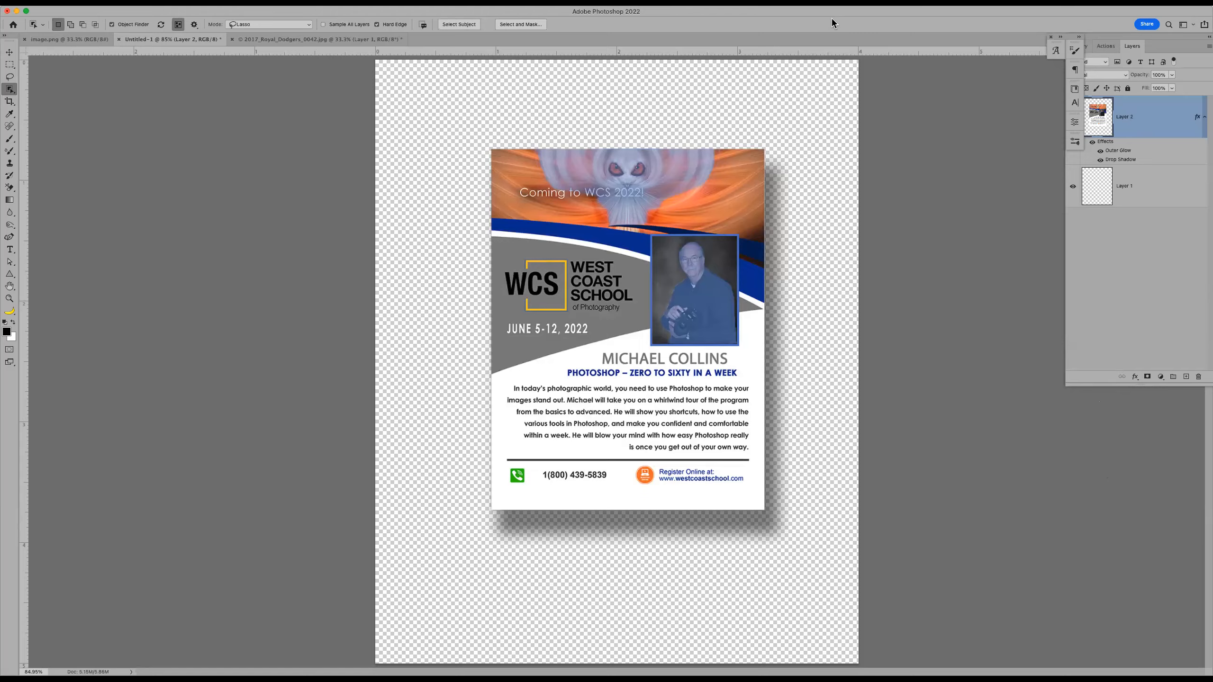
View the flyer in full-screen mode without and with the panels, and return to the standard screen mode.
key("f")
key("f")
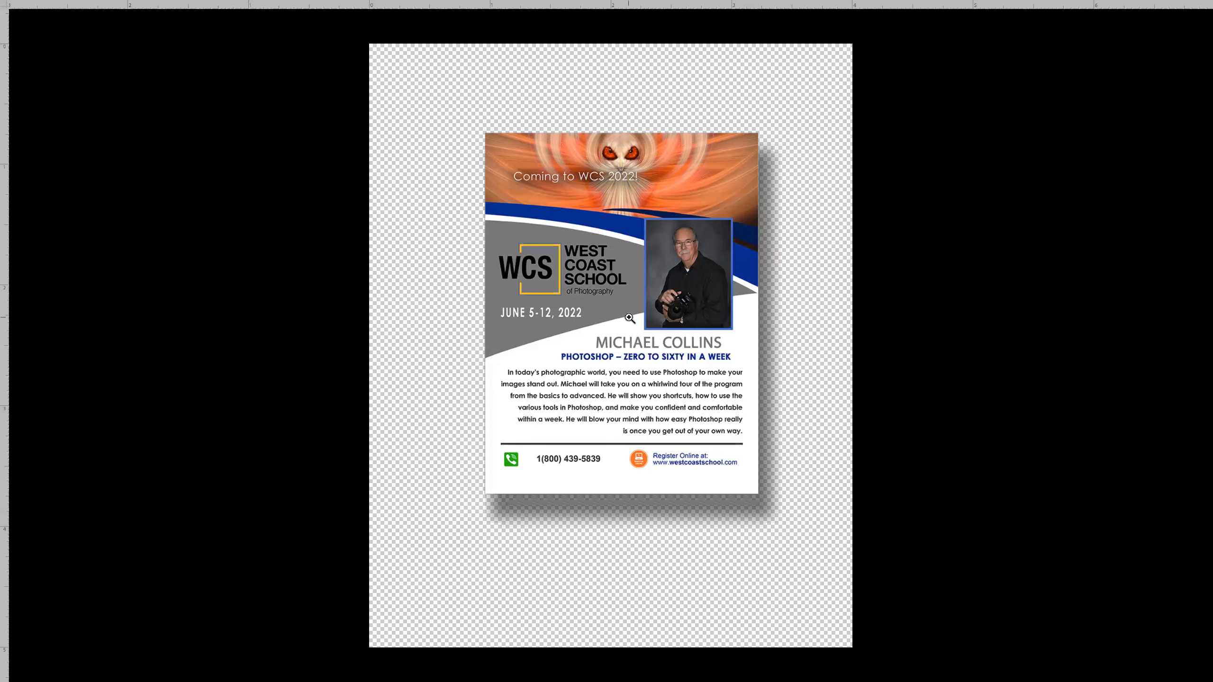
key("Tab")
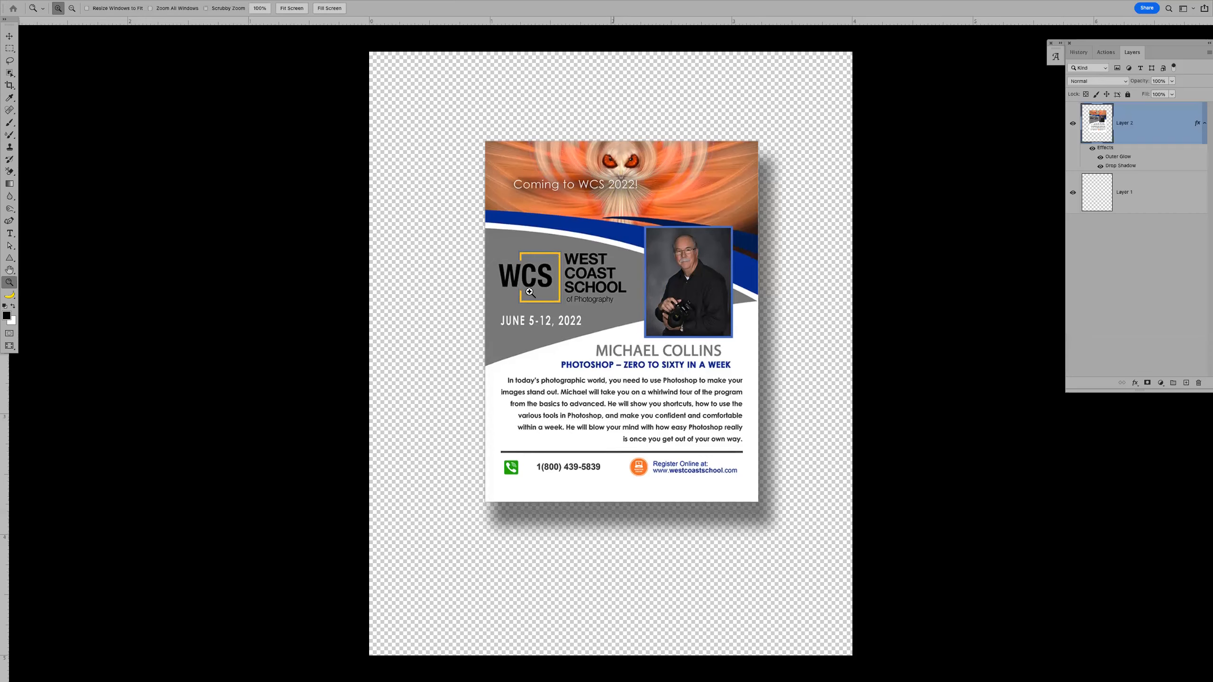
key("f")
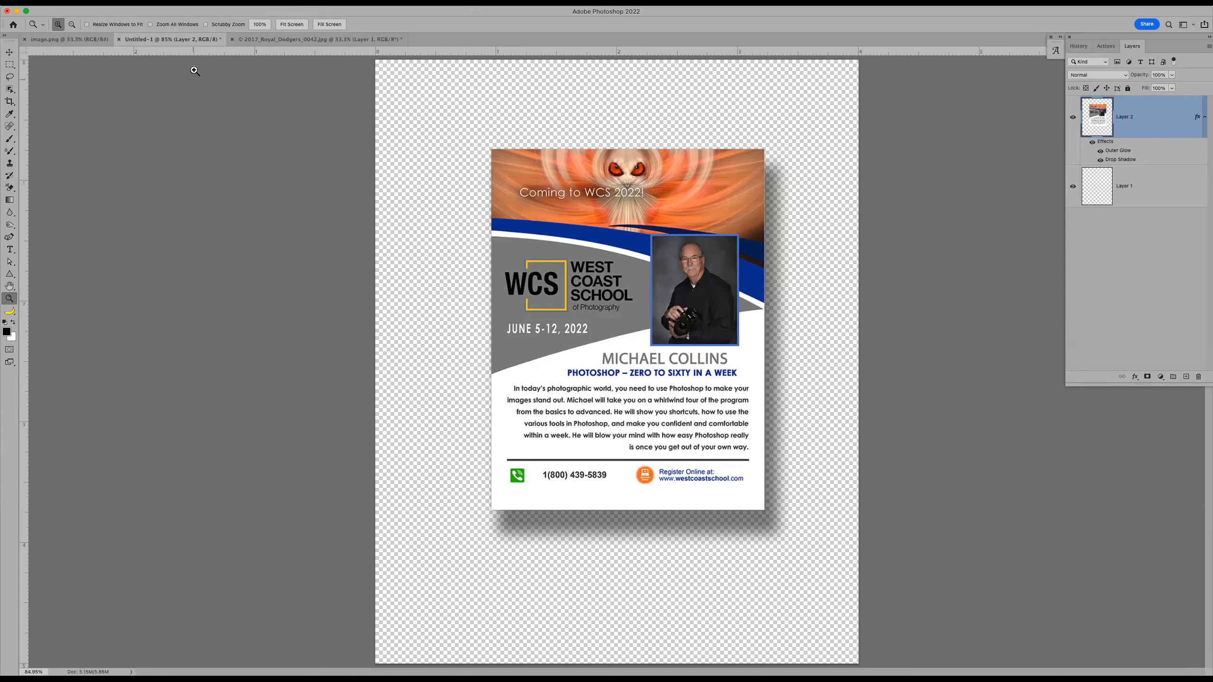
Close the Untitled-1 flyer document and image.png, leaving only the baseball pitcher photo open.
left_click(120, 39)
left_click(614, 243)
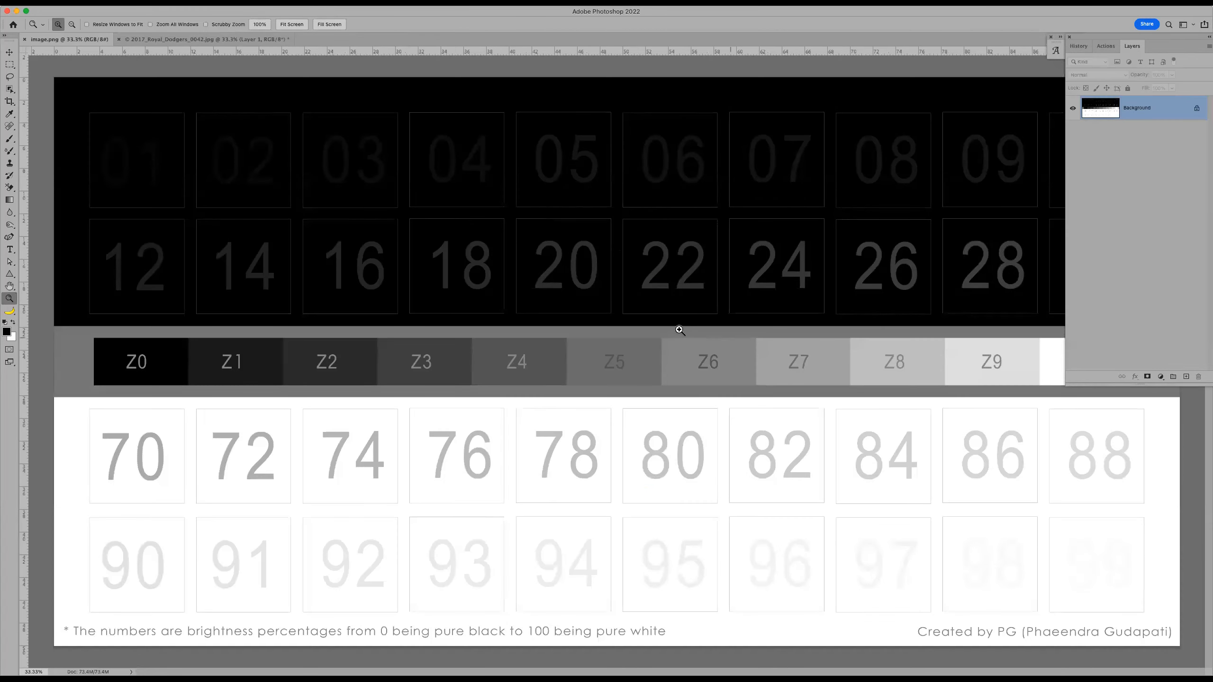
left_click(24, 39)
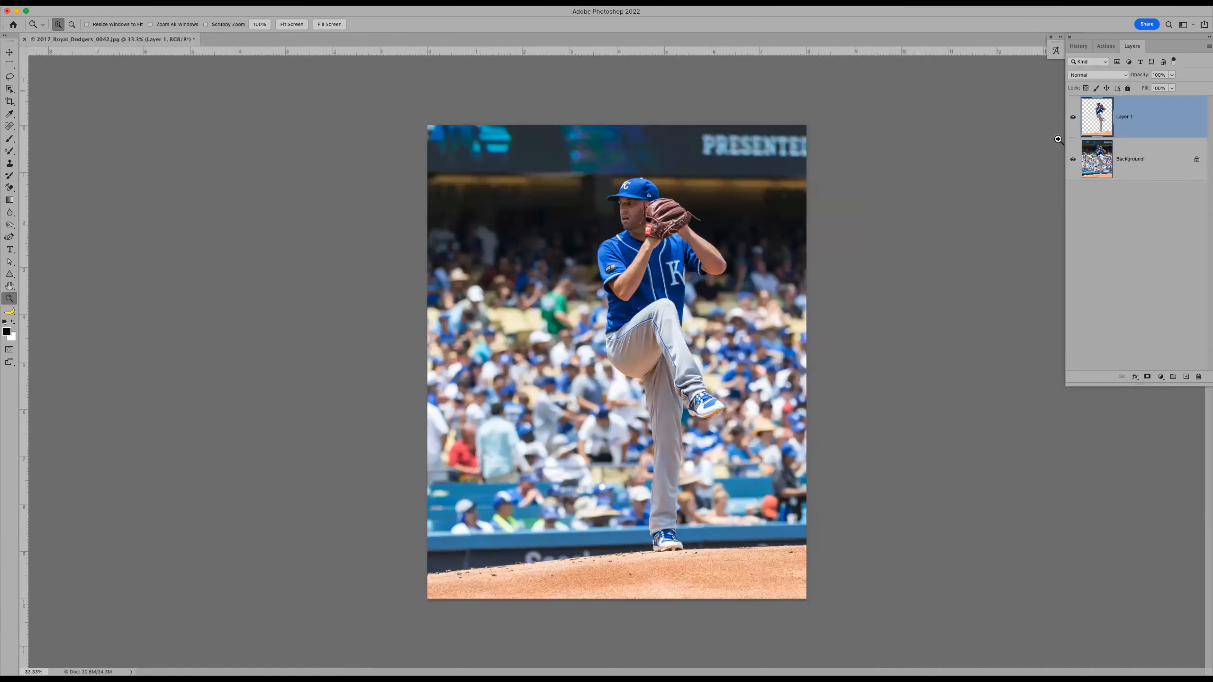
Check the pitcher cut-out with the Background layer temporarily hidden, and duplicate Layer 1.
left_click(1073, 159)
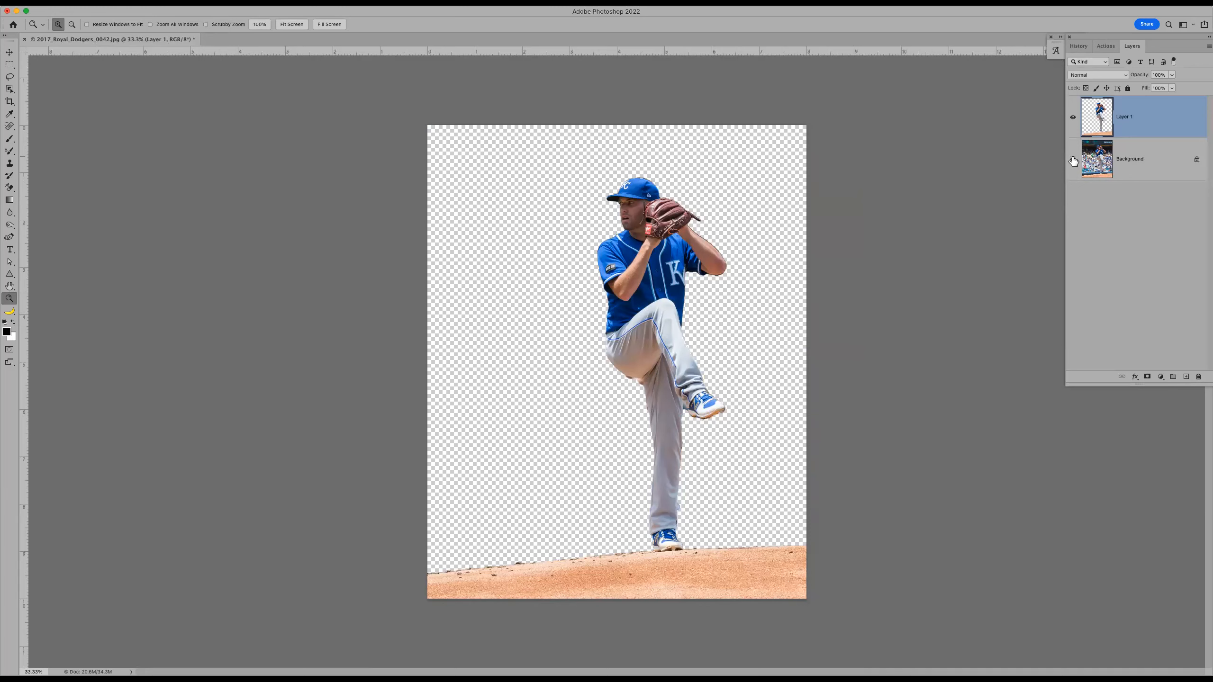
left_click(1073, 160)
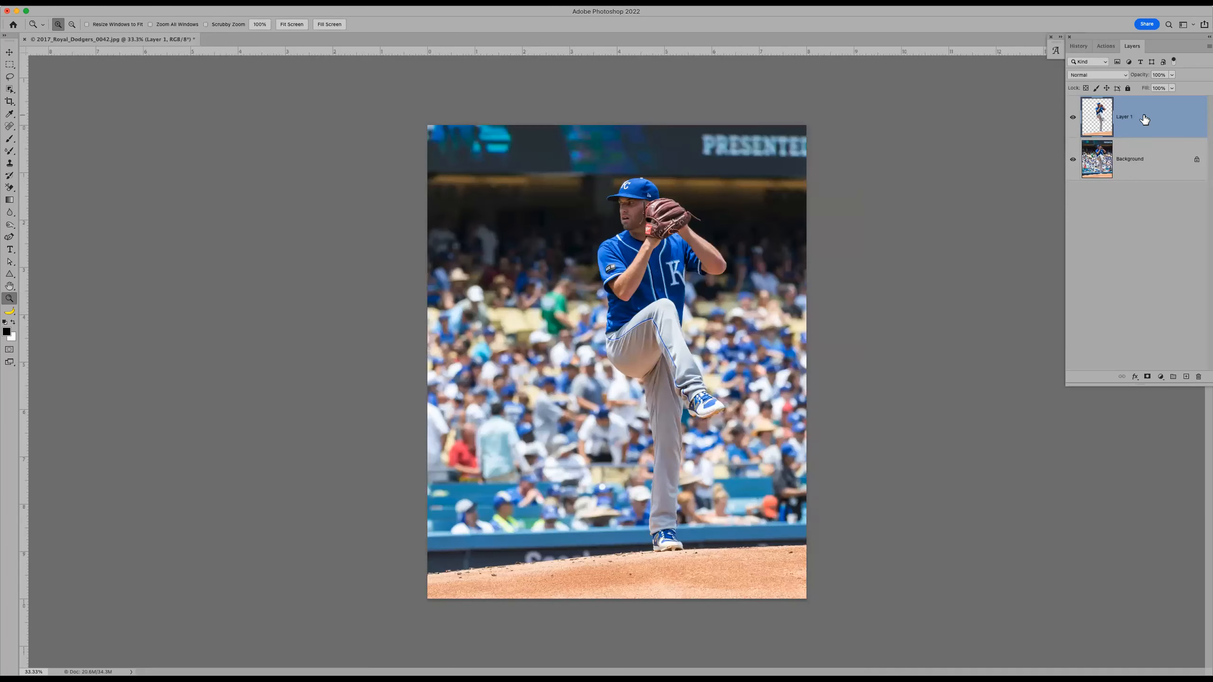
key("super+j")
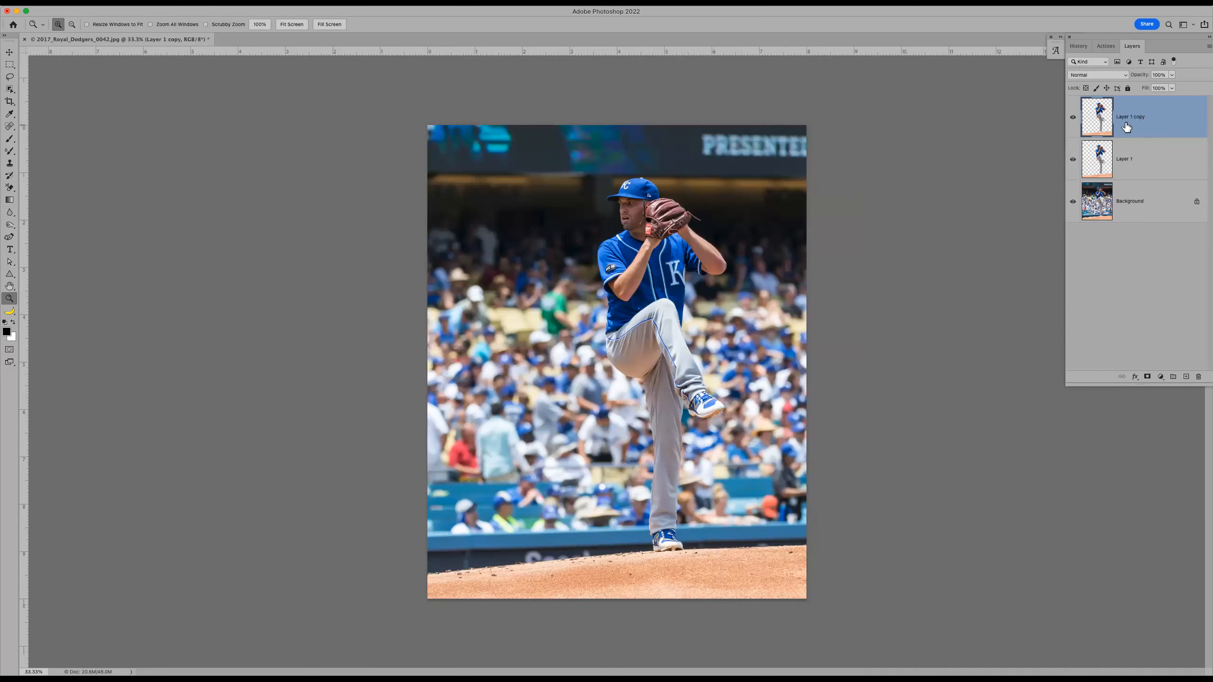
left_click(1206, 48)
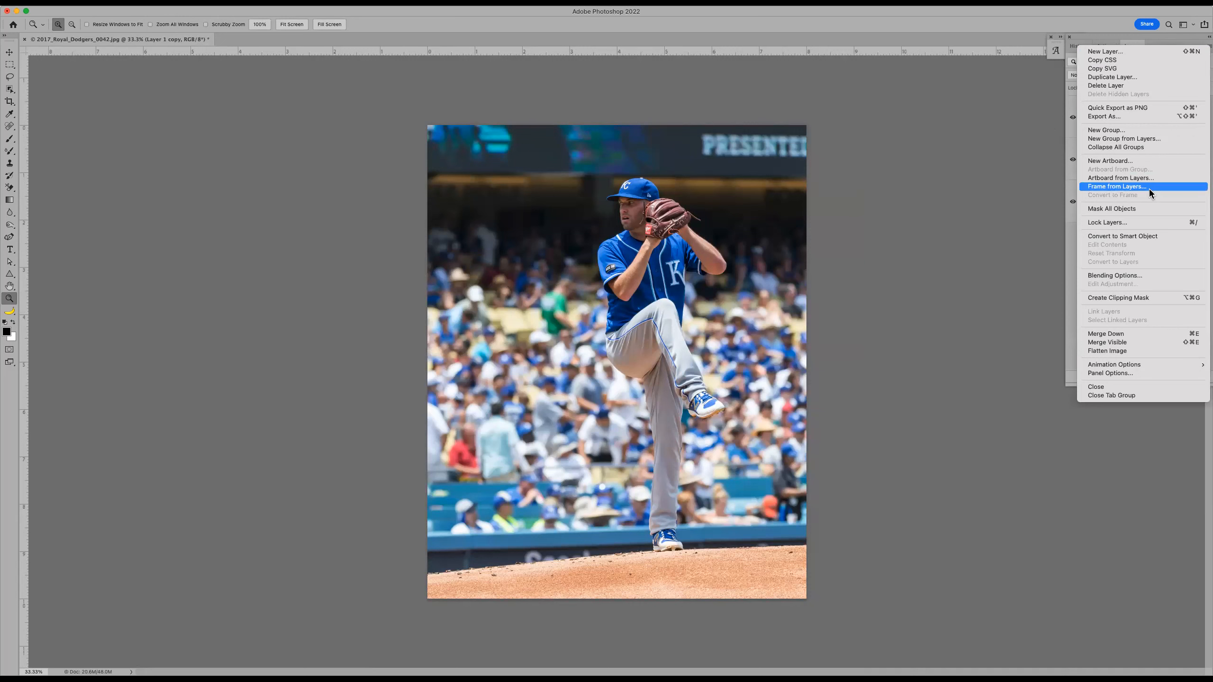
left_click(1135, 235)
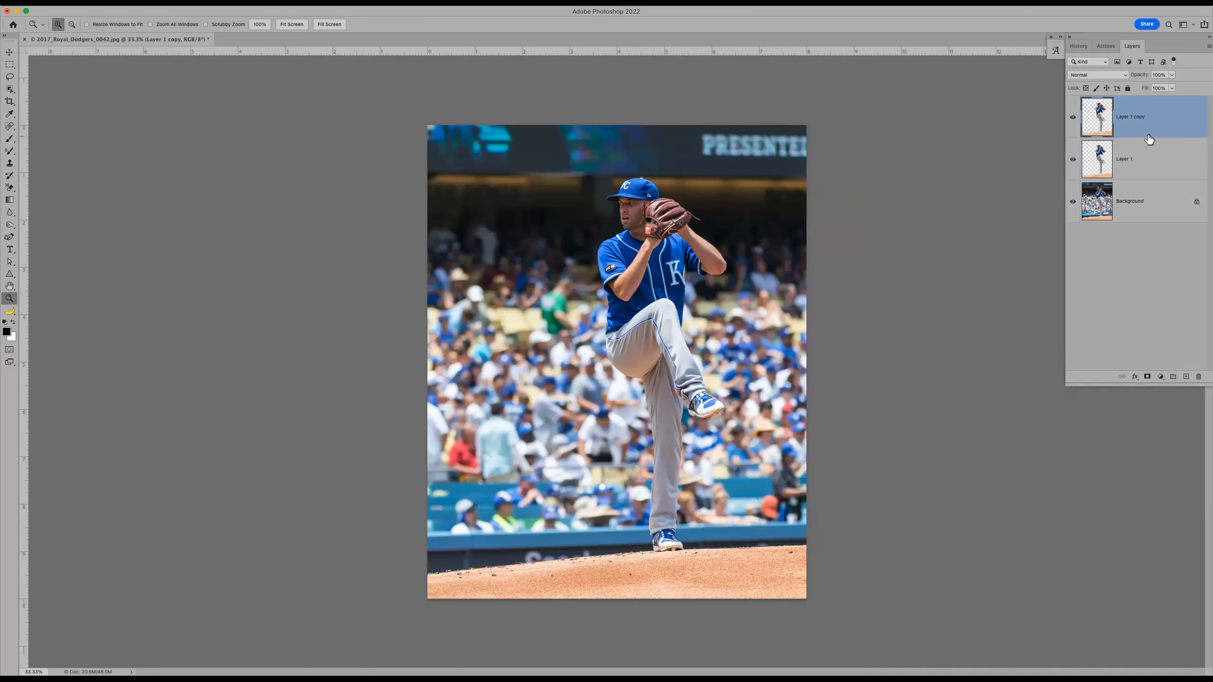
right_click(1156, 113)
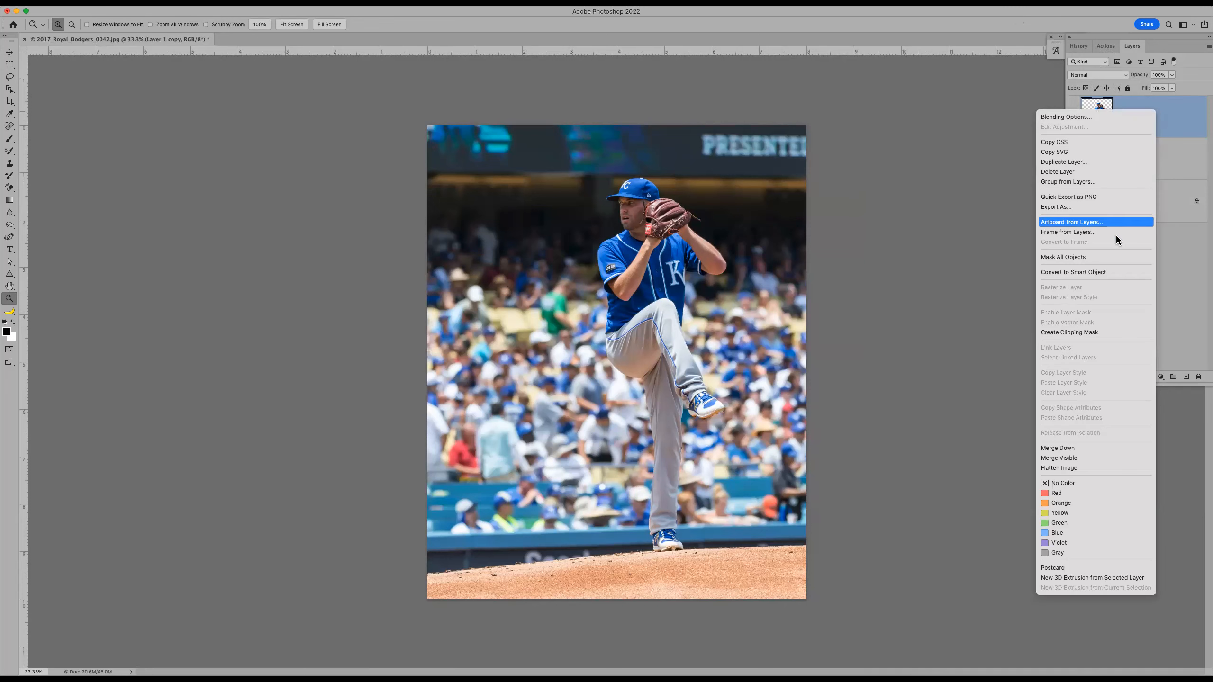
left_click(1103, 273)
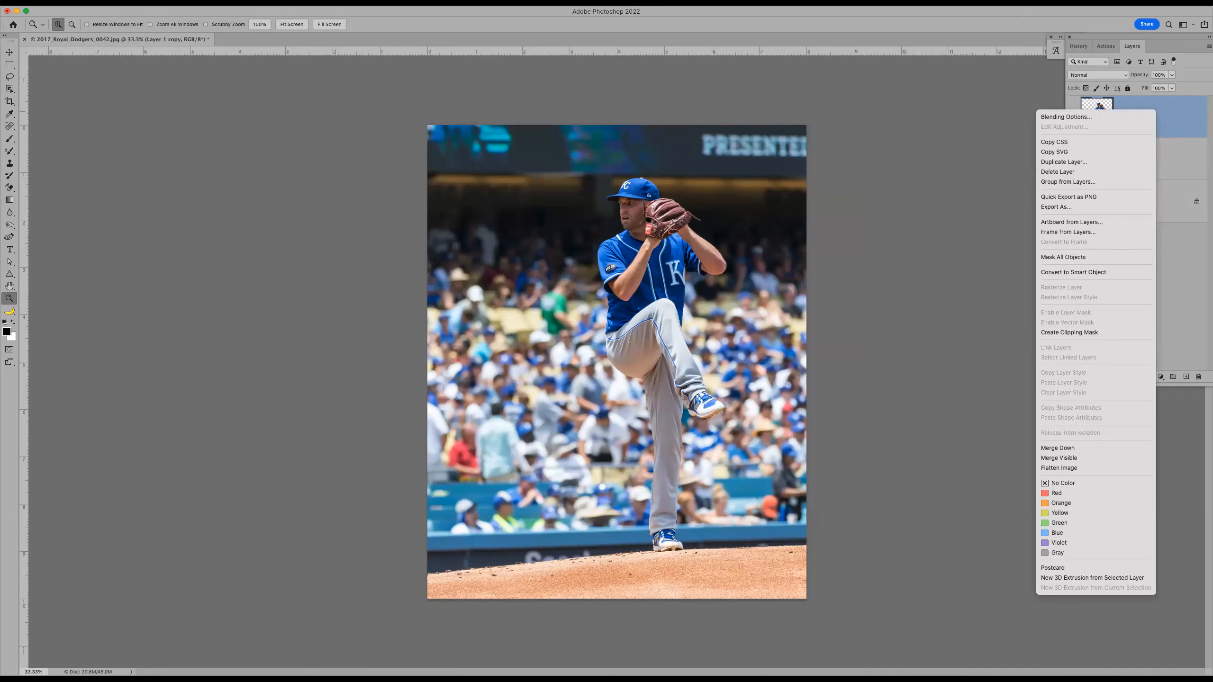
left_click(142, 3)
left_click(142, 3)
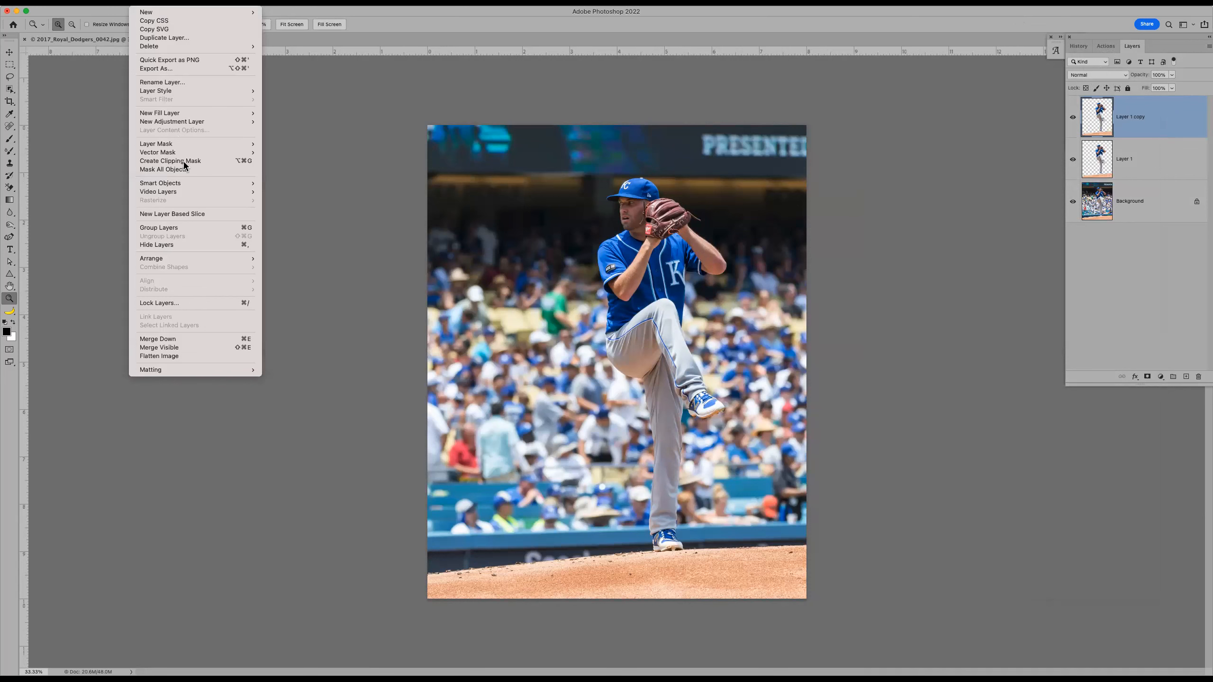
mouse_move(191, 186)
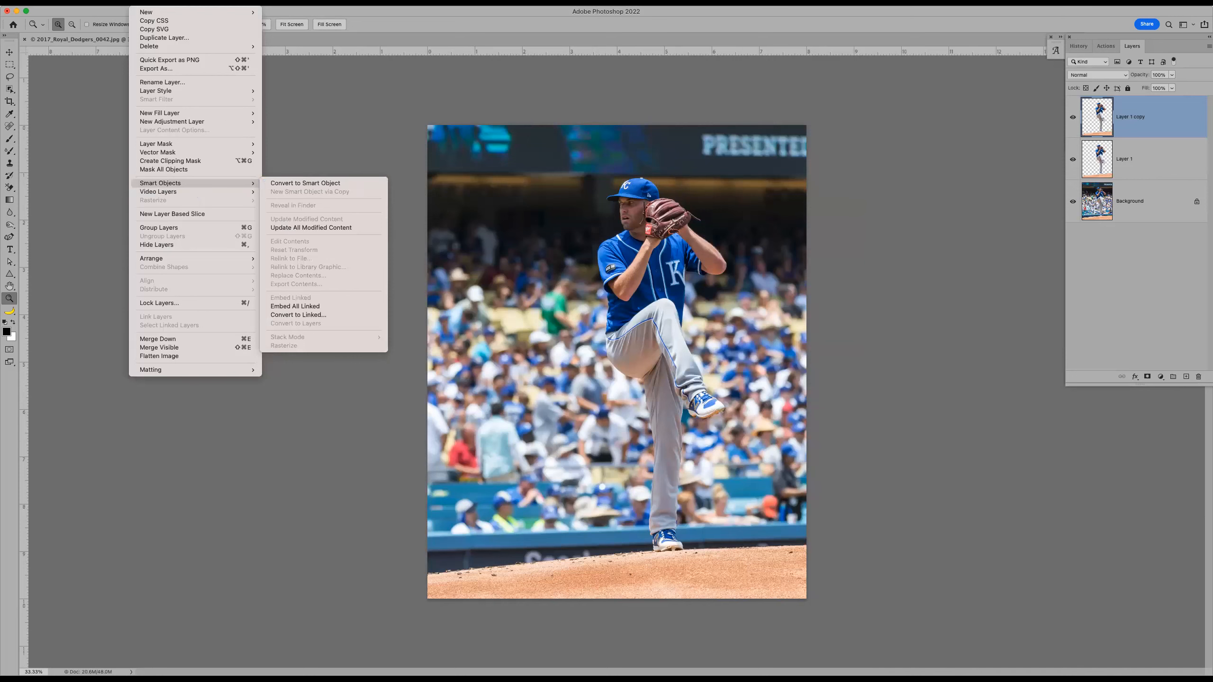
Convert the duplicate of Layer 1 into a smart object by converting it for Smart Filters.
left_click(218, 3)
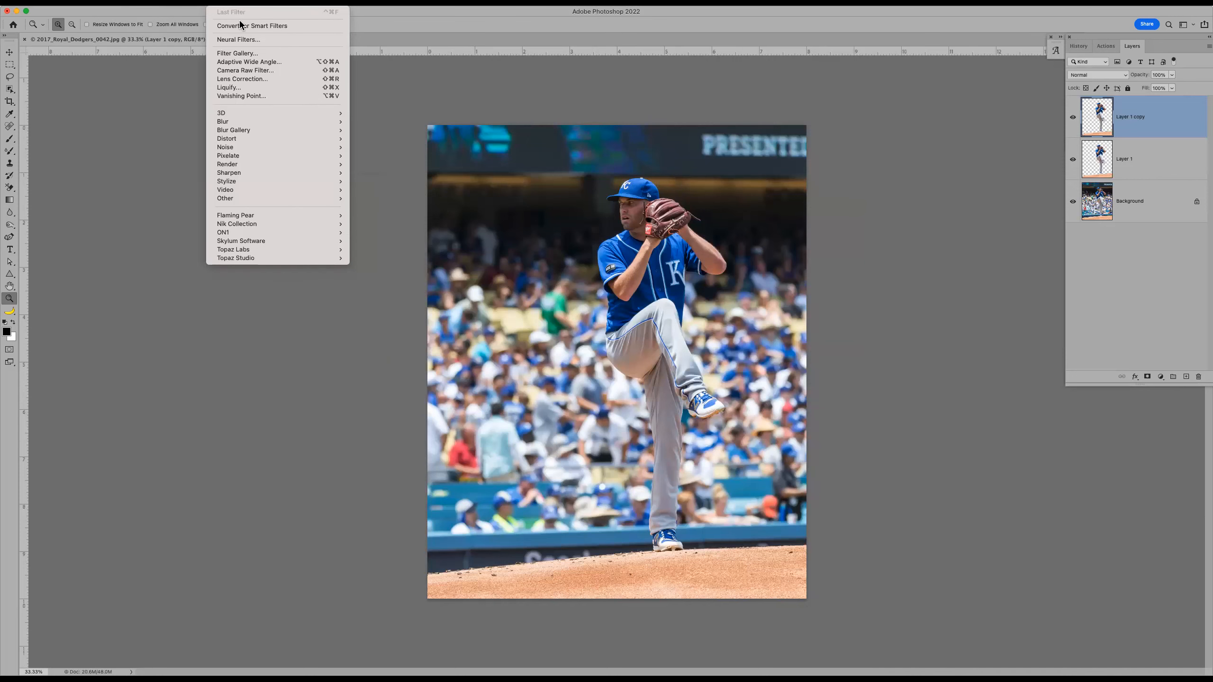
left_click(267, 25)
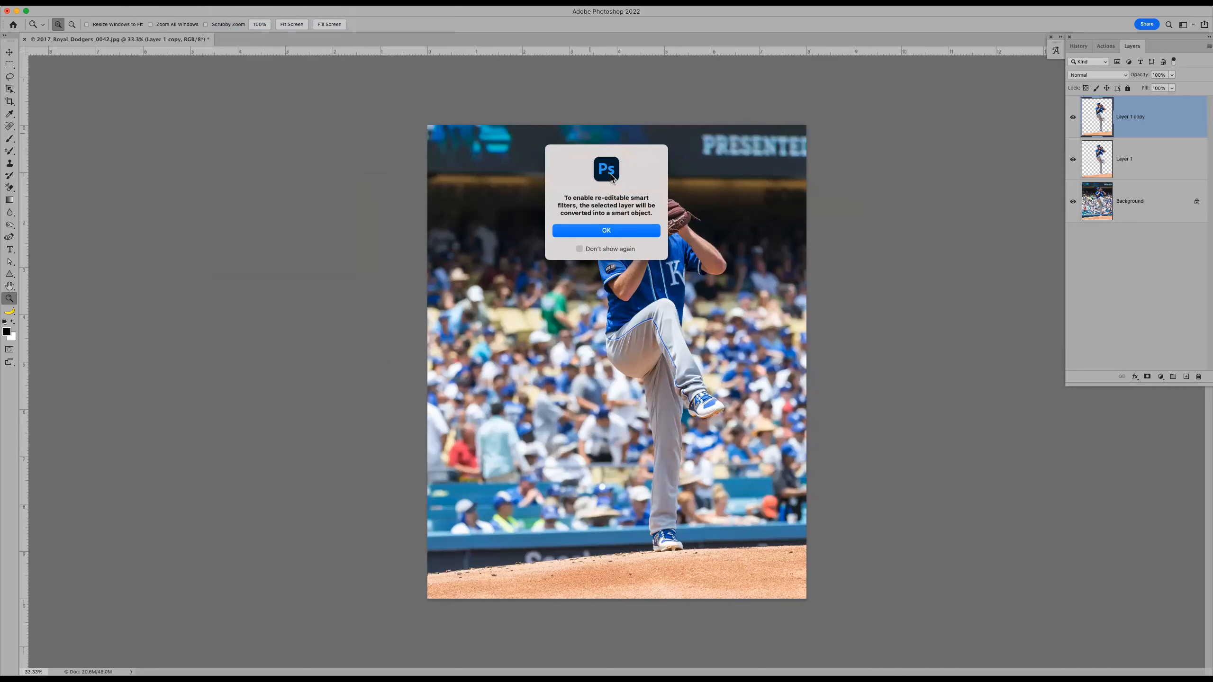
left_click(611, 231)
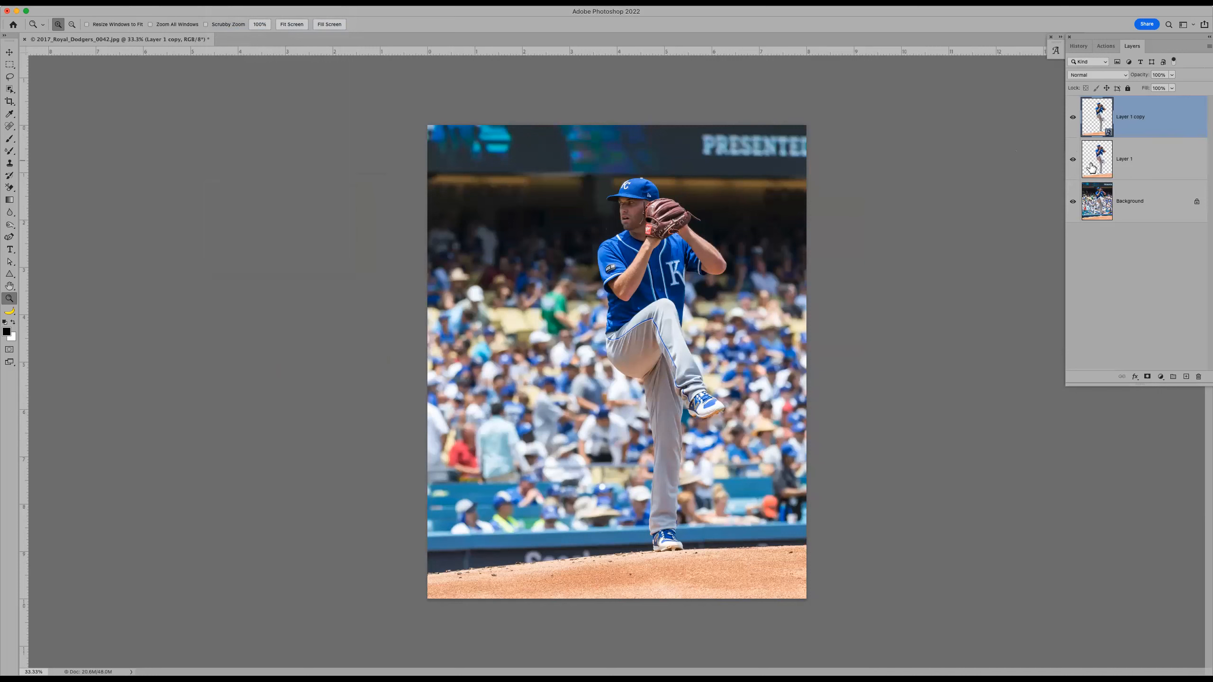
Hide Layer 1 copy and scale the regular Layer 1 down to about 4.85% in the image's lower-left corner.
left_click(1073, 118)
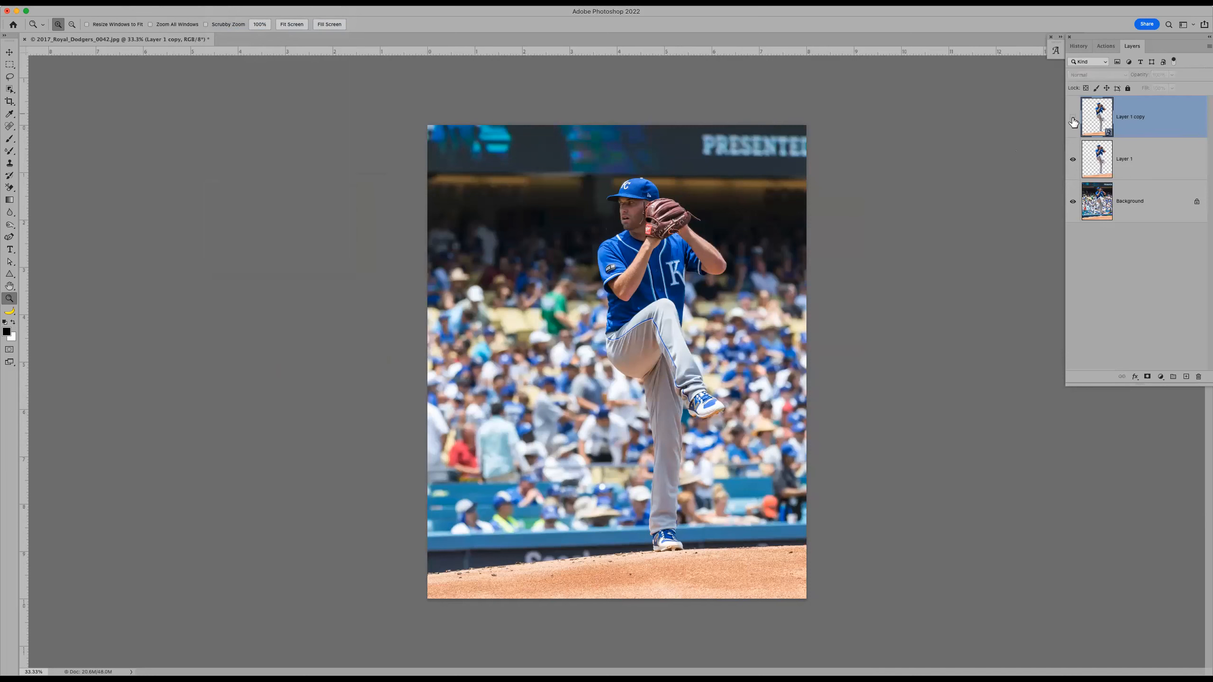
left_click(1144, 160)
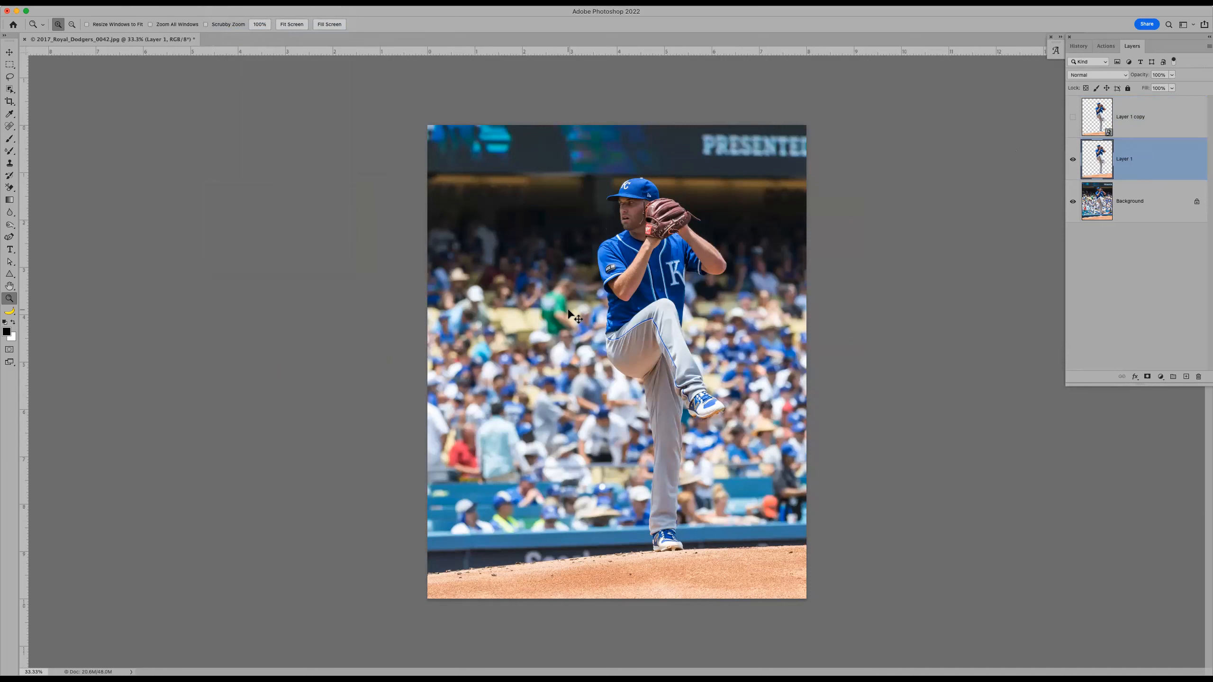
key("super+t")
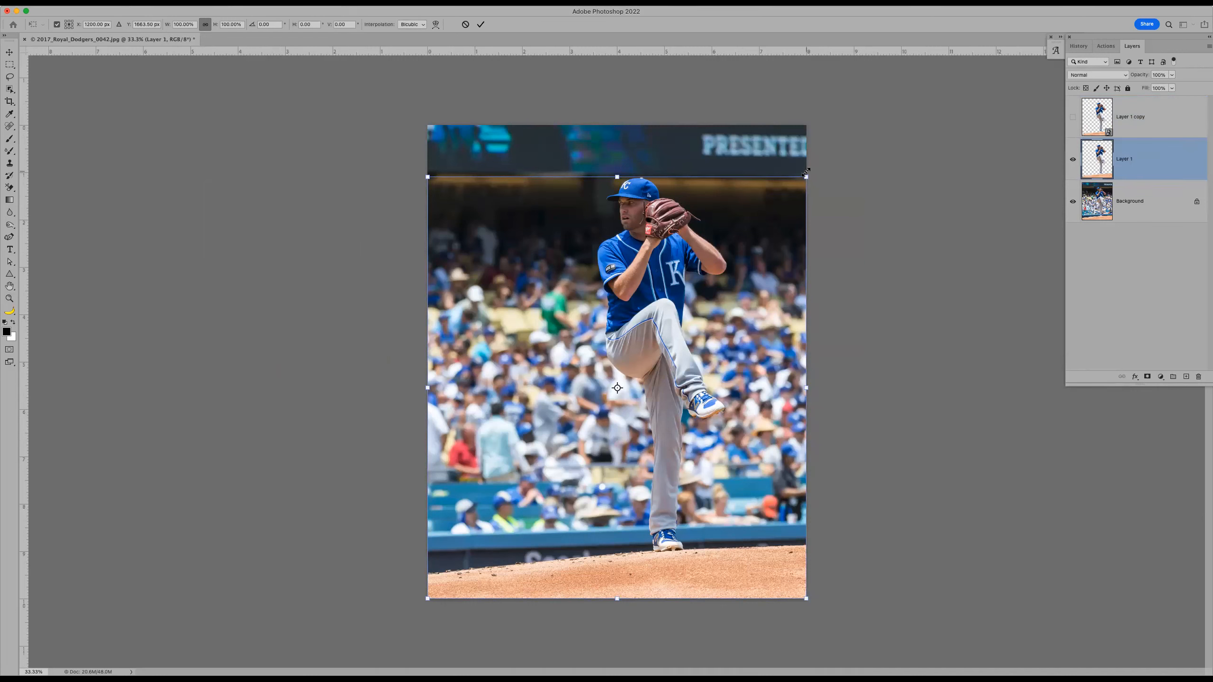
left_click_drag(806, 174, 451, 579)
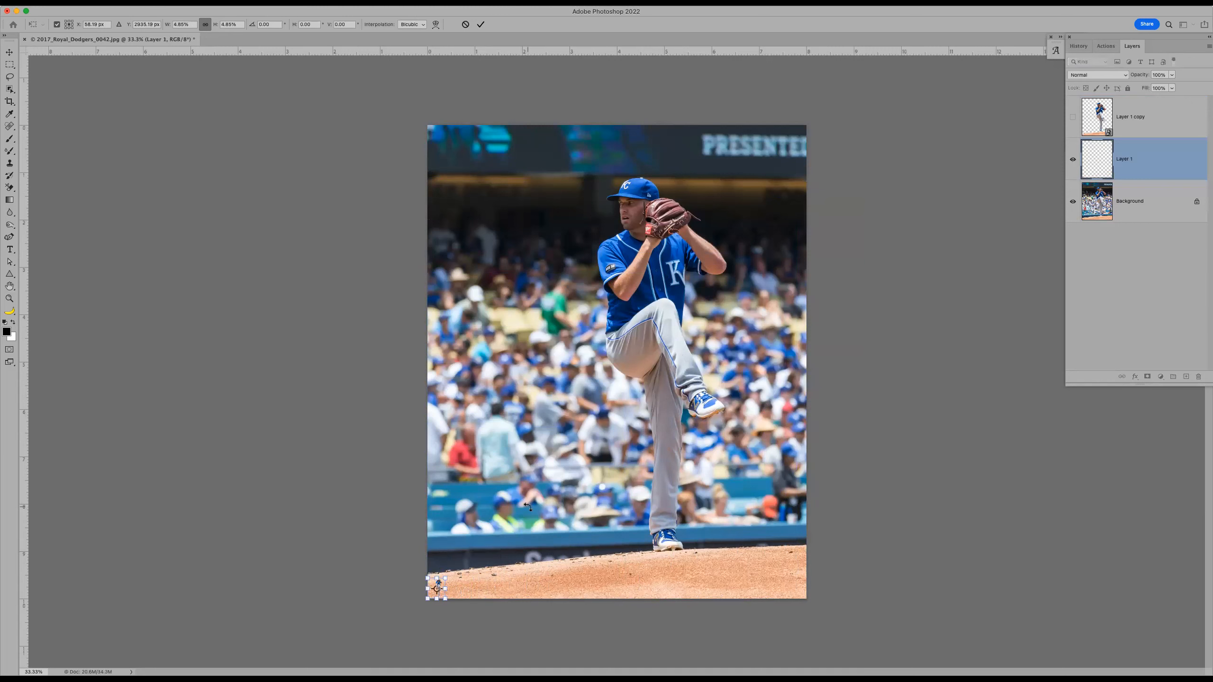
key("Return")
Enlarge the shrunken Layer 1 by about 2061% so the pitcher fills his original area again.
key("z")
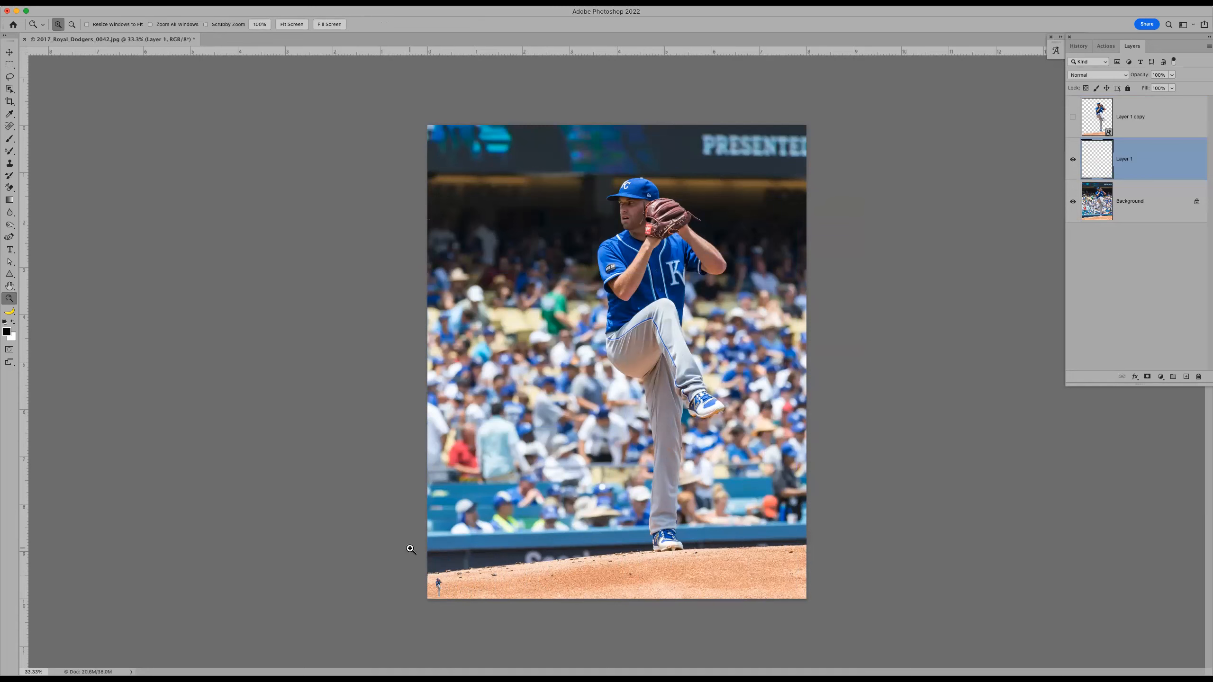
left_click_drag(427, 591, 519, 639)
left_click_drag(356, 355, 833, 13)
left_click_drag(786, 184, 1171, 186)
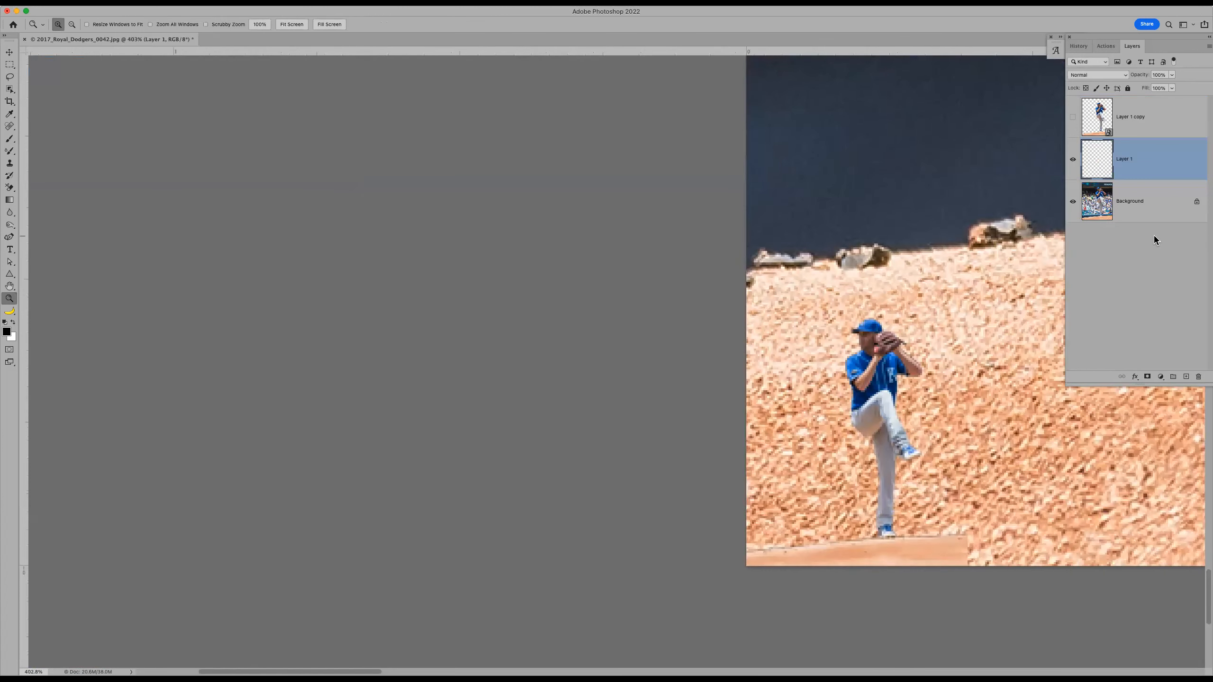
key("super+0")
key("super+t")
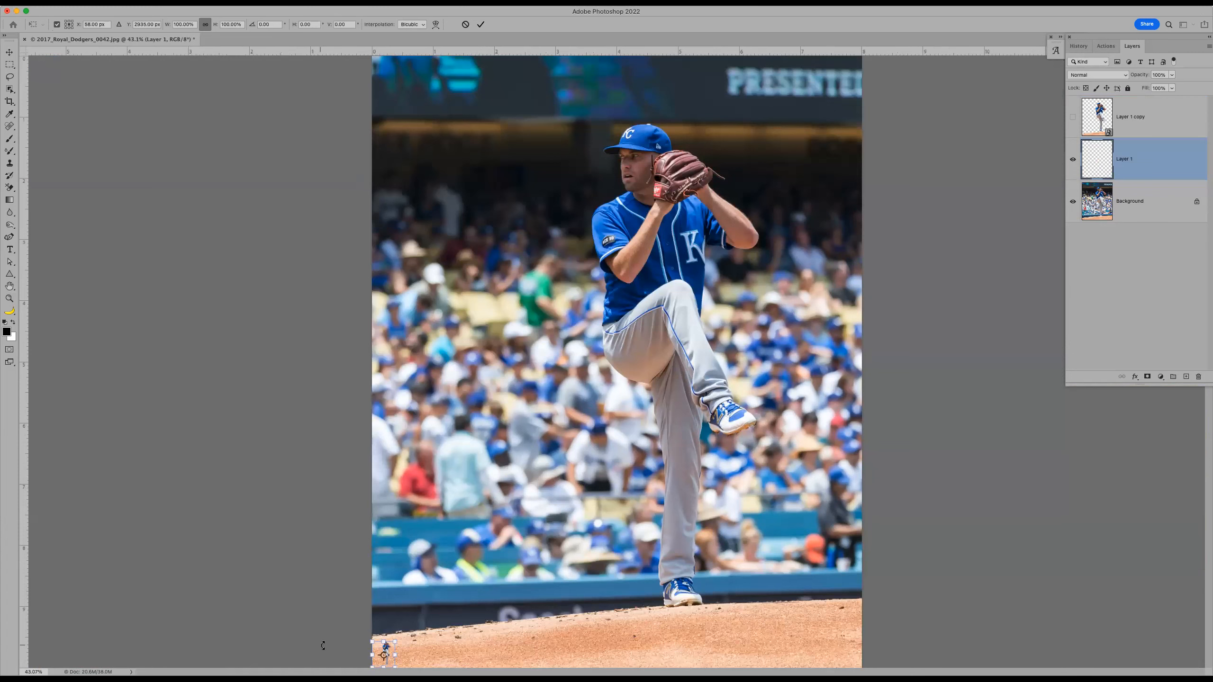
left_click_drag(396, 641, 882, 143)
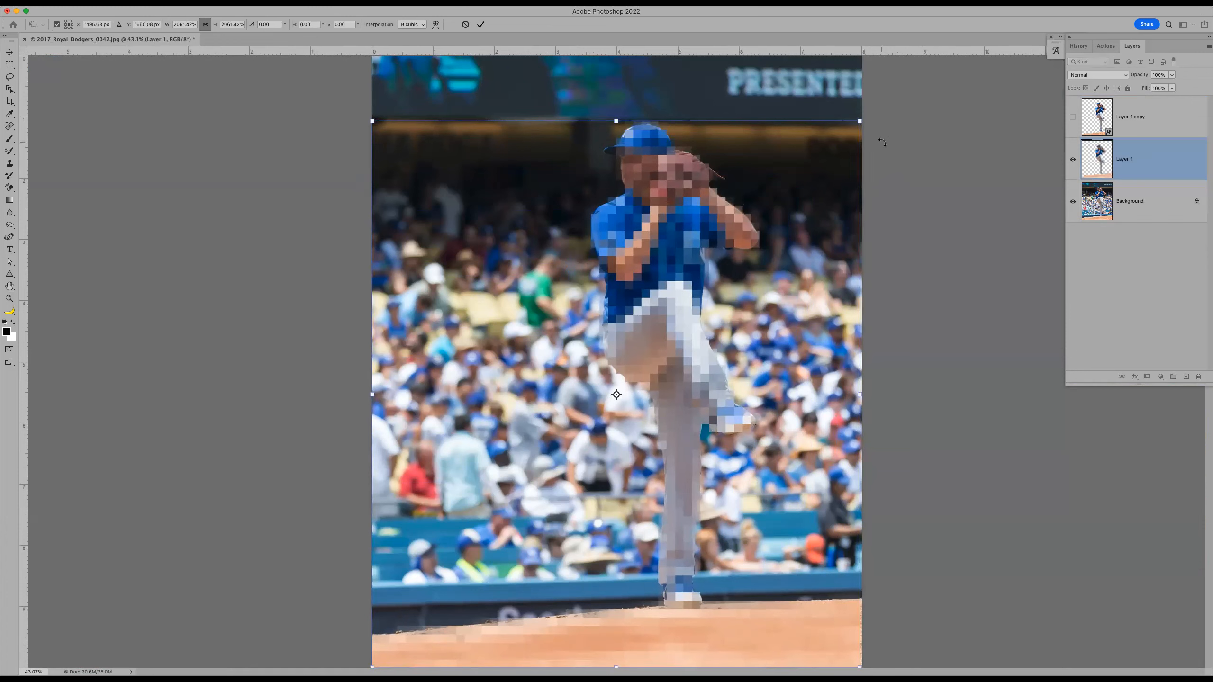
key("Return")
Hide Layer 1, make the smart object layer Layer 1 copy visible and select it.
key("z")
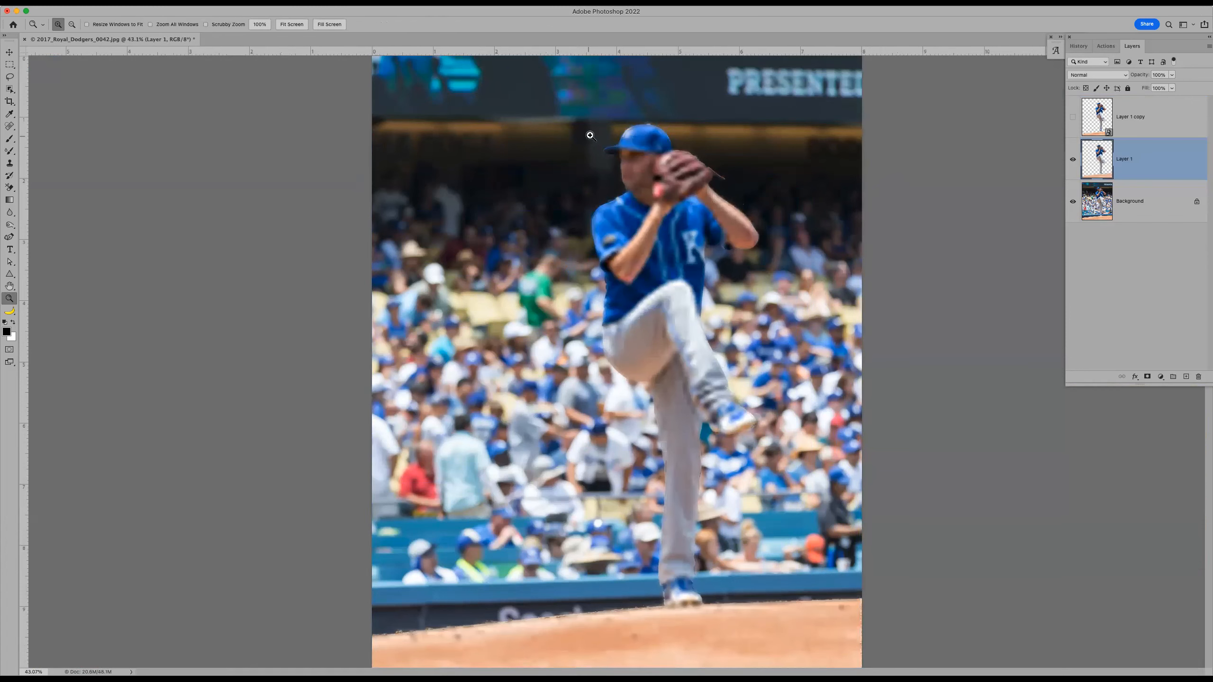
left_click(653, 200)
left_click(653, 200)
left_click(654, 200)
left_click(654, 201)
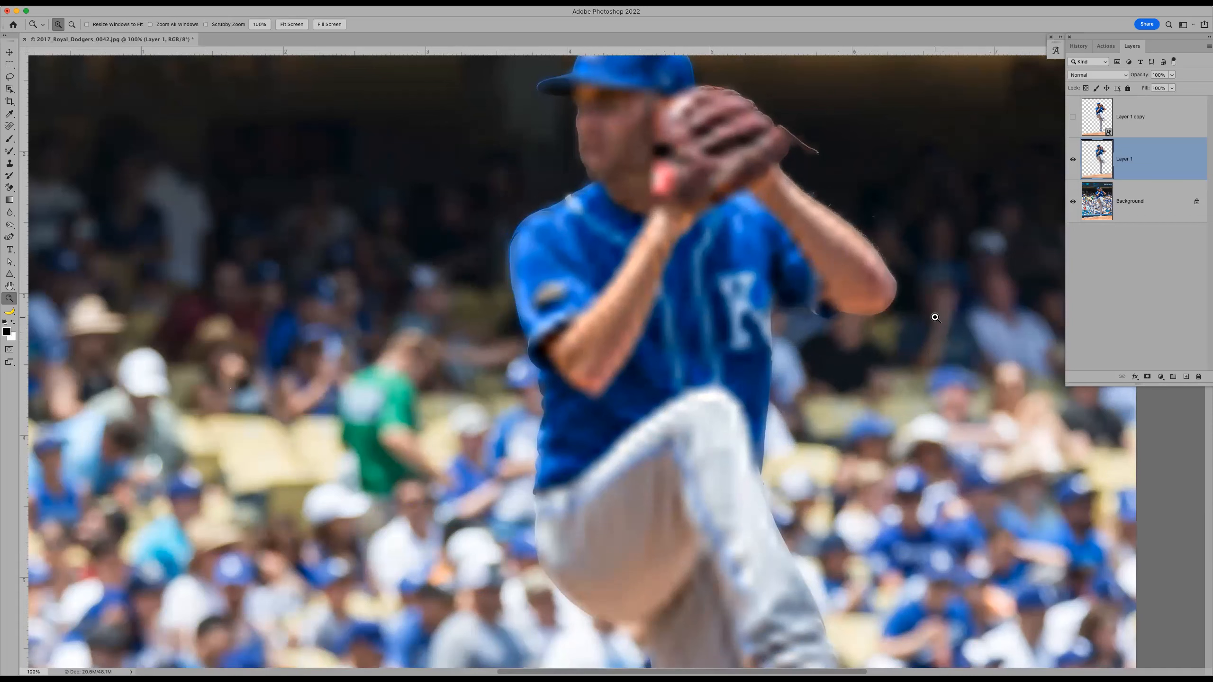
key("super+0")
left_click(1072, 160)
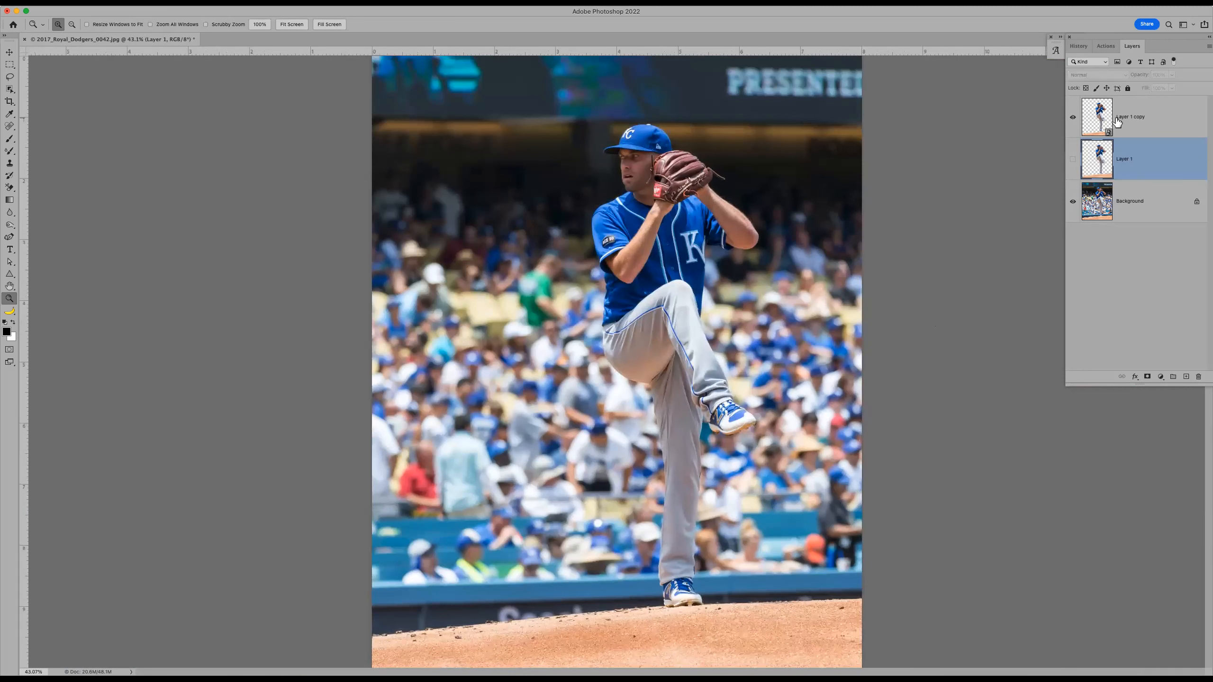
left_click(1131, 122)
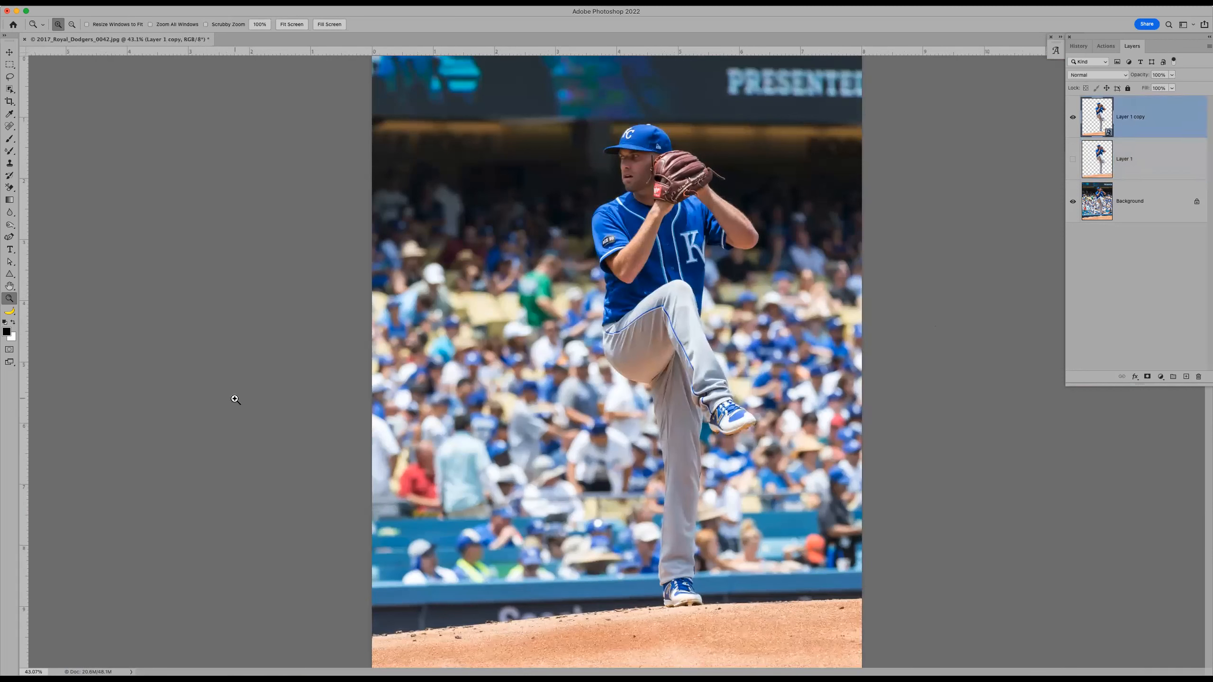
Scale the Layer 1 copy smart object down to about 2.6% in the image's lower-left corner.
key("ctrl+t")
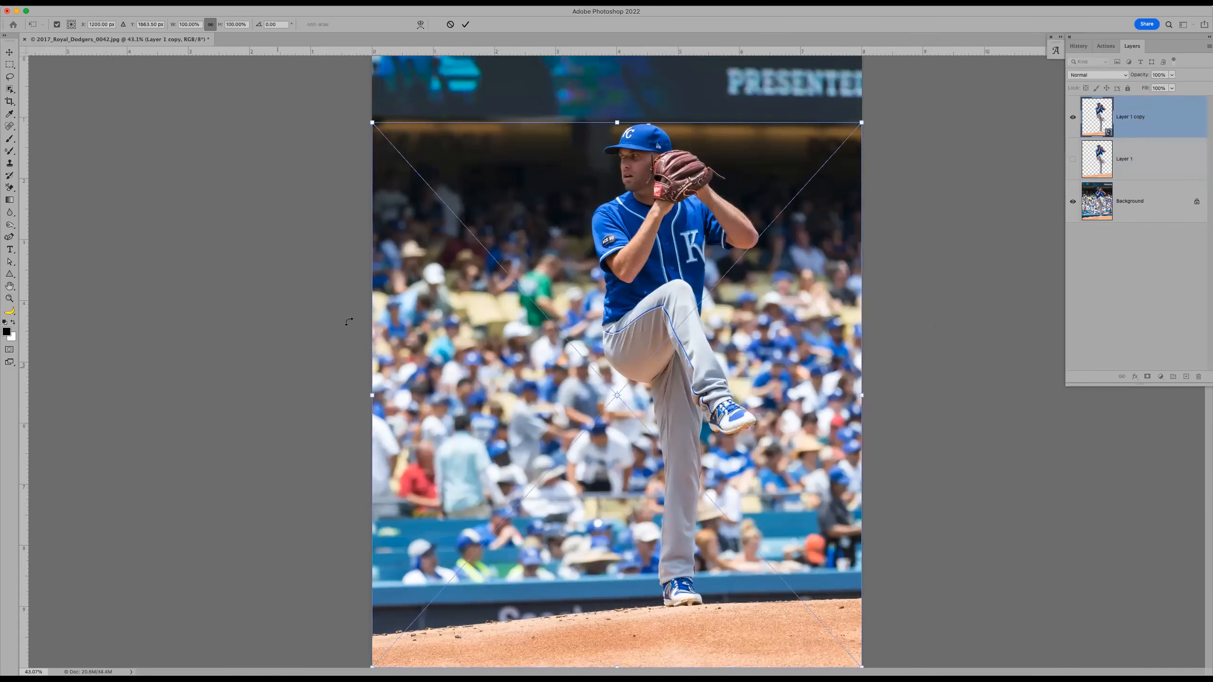
left_click_drag(864, 121, 394, 658)
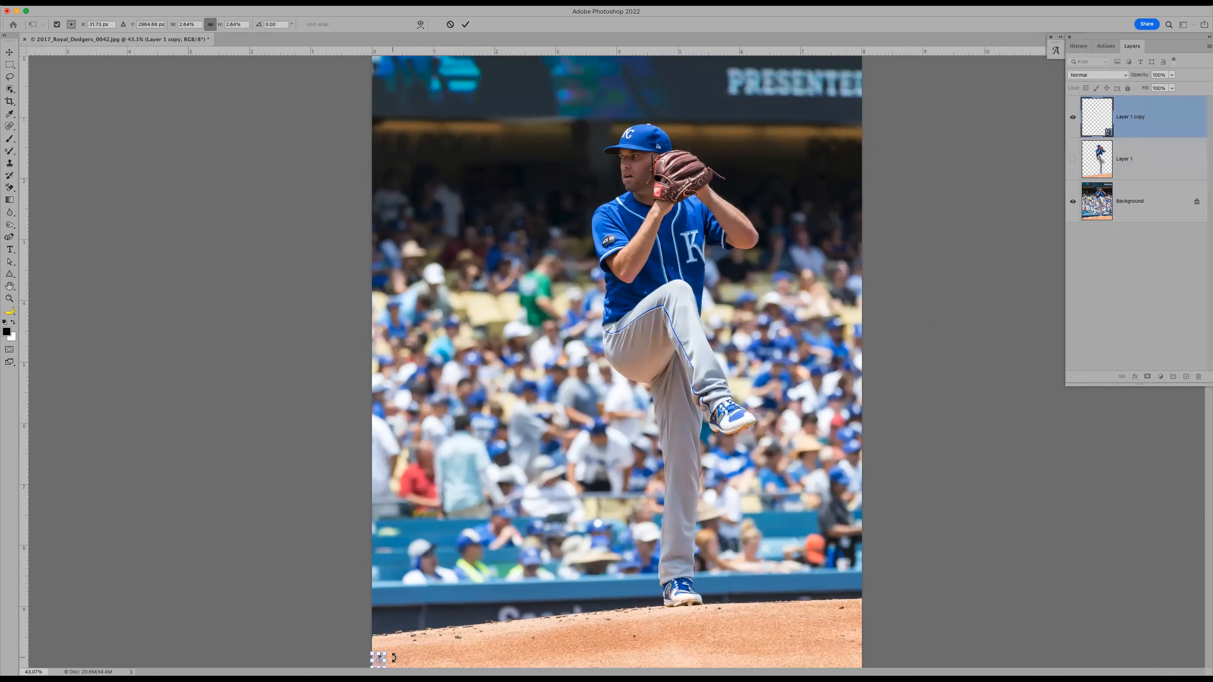
key("Return")
key("z")
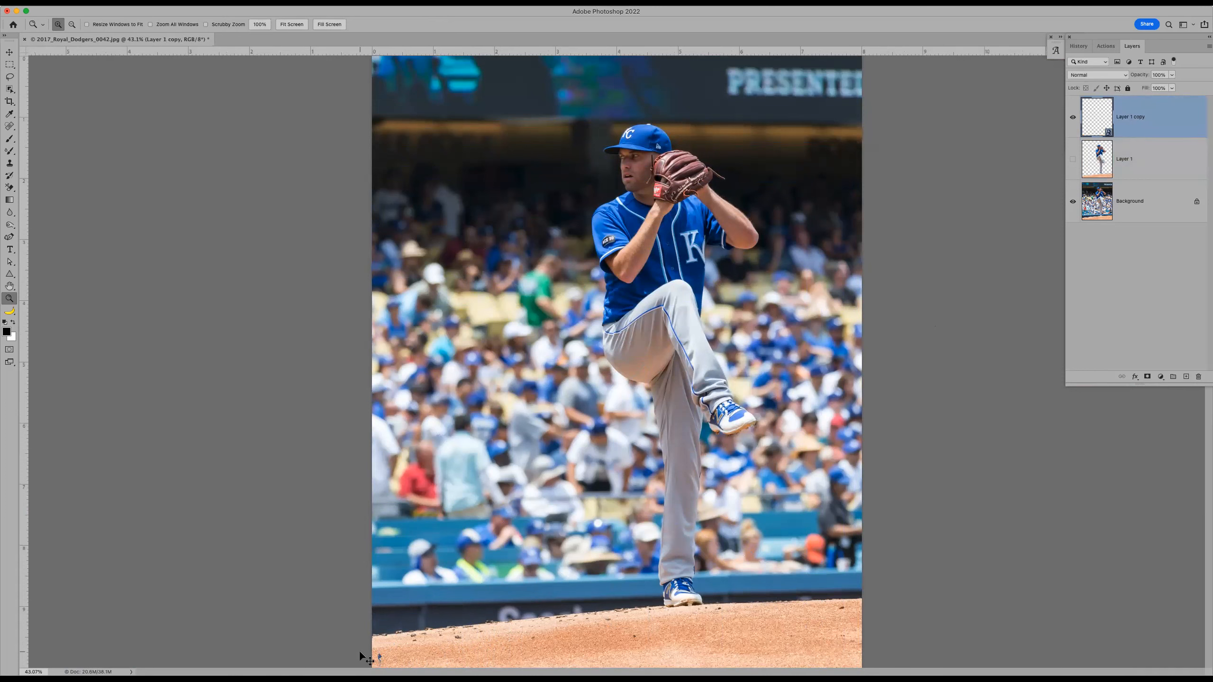
Scale the Layer 1 copy smart object back up to about 99.99% and check the pitcher's face and glove for sharpness.
key("super+t")
left_click_drag(383, 654, 987, 239)
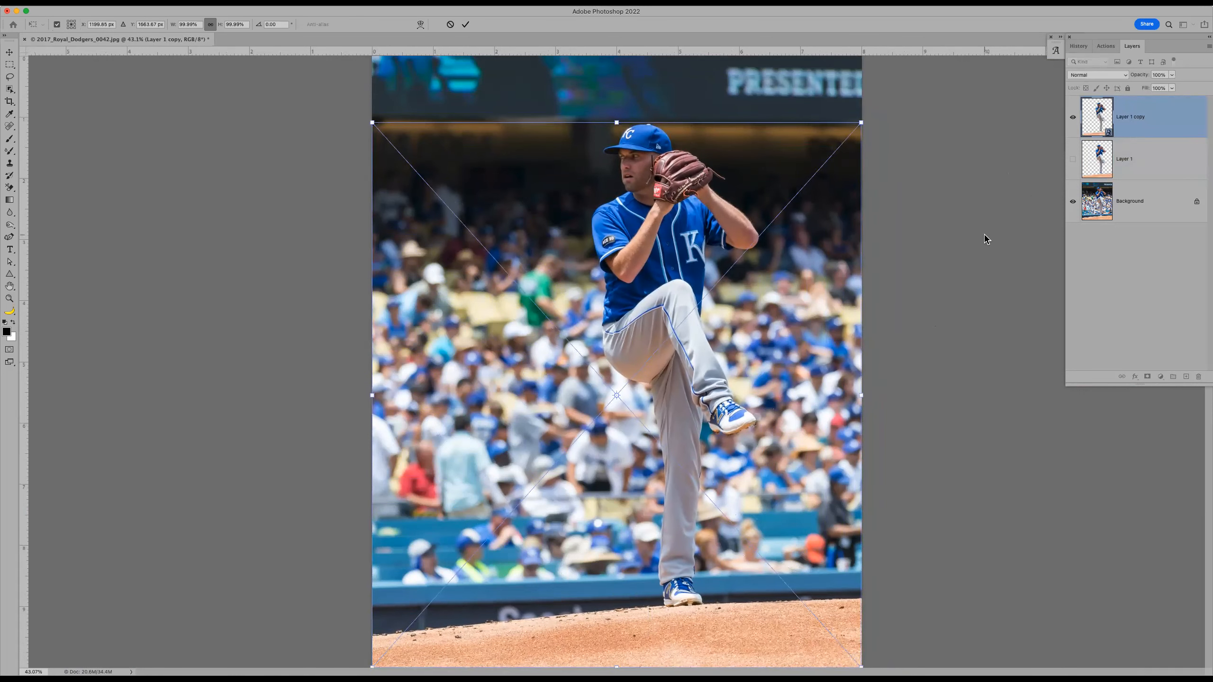
key("Return")
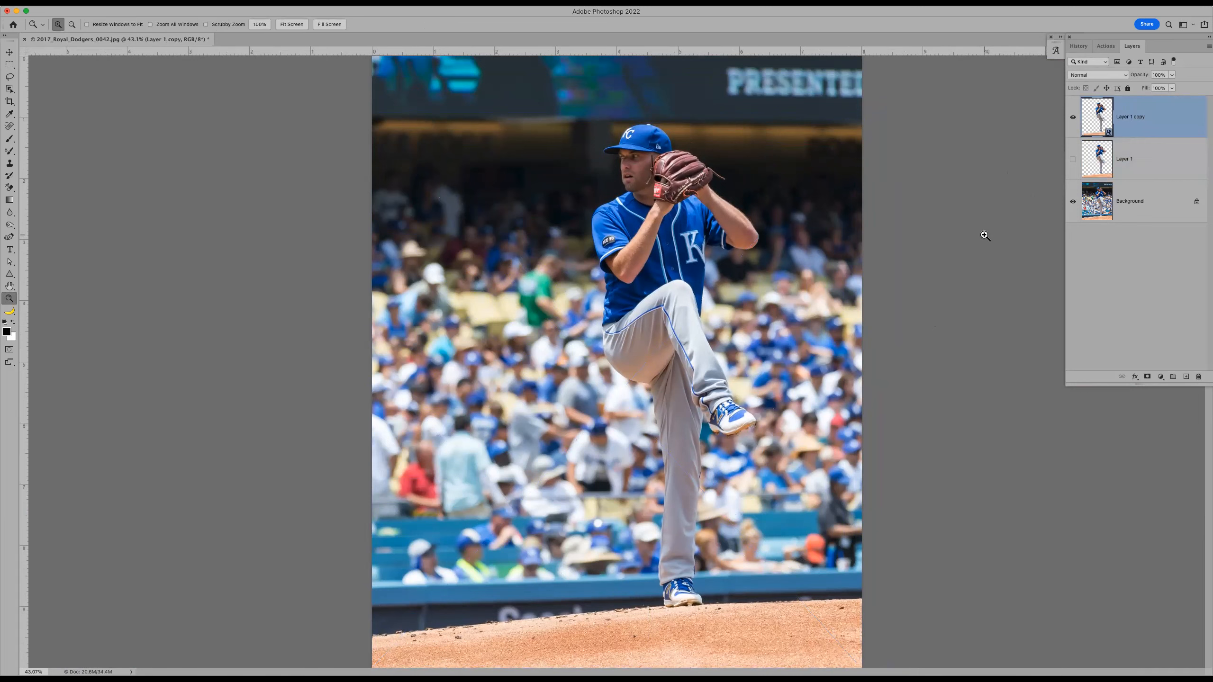
left_click_drag(585, 128, 722, 250)
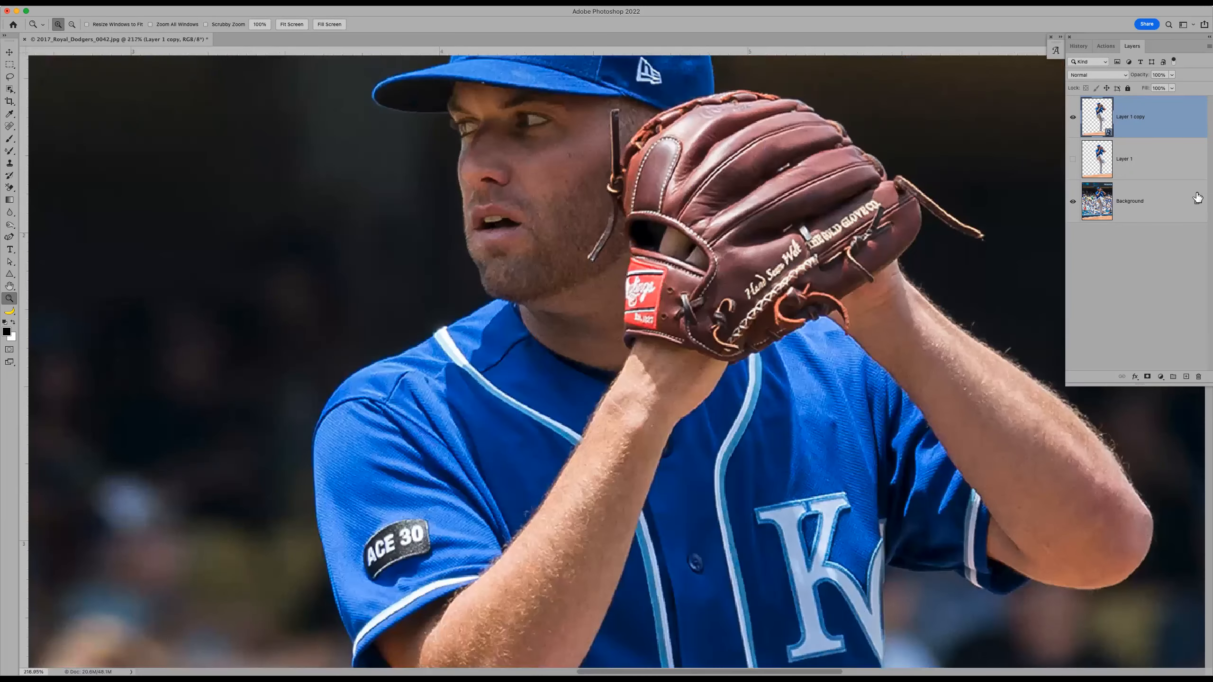
Show Layer 1 beneath the smart object and toggle both layers' visibility to compare the pitcher's sharpness.
left_click(1072, 159)
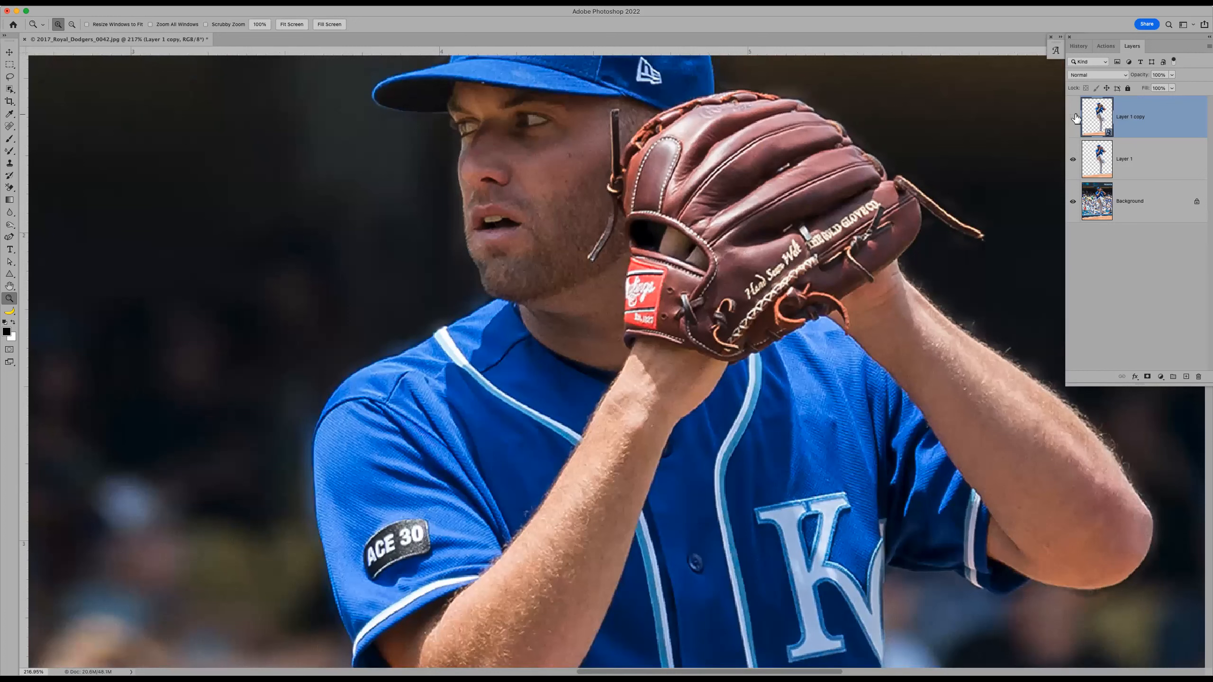
left_click(1074, 117)
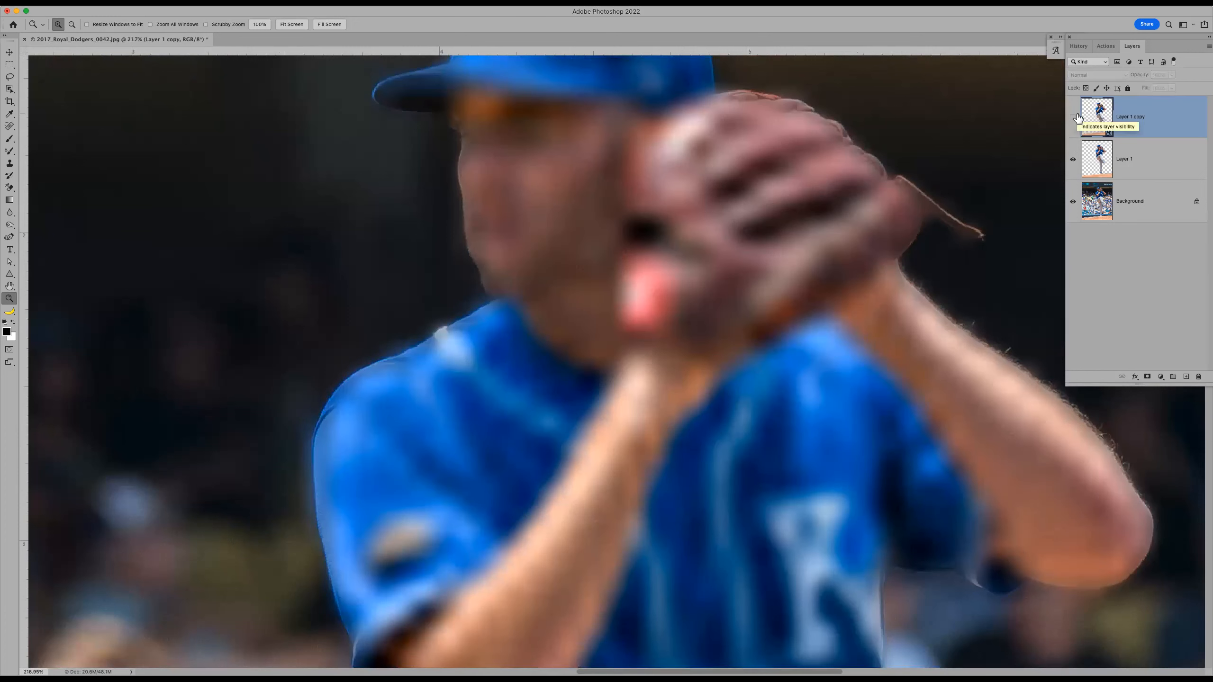
left_click(1074, 117)
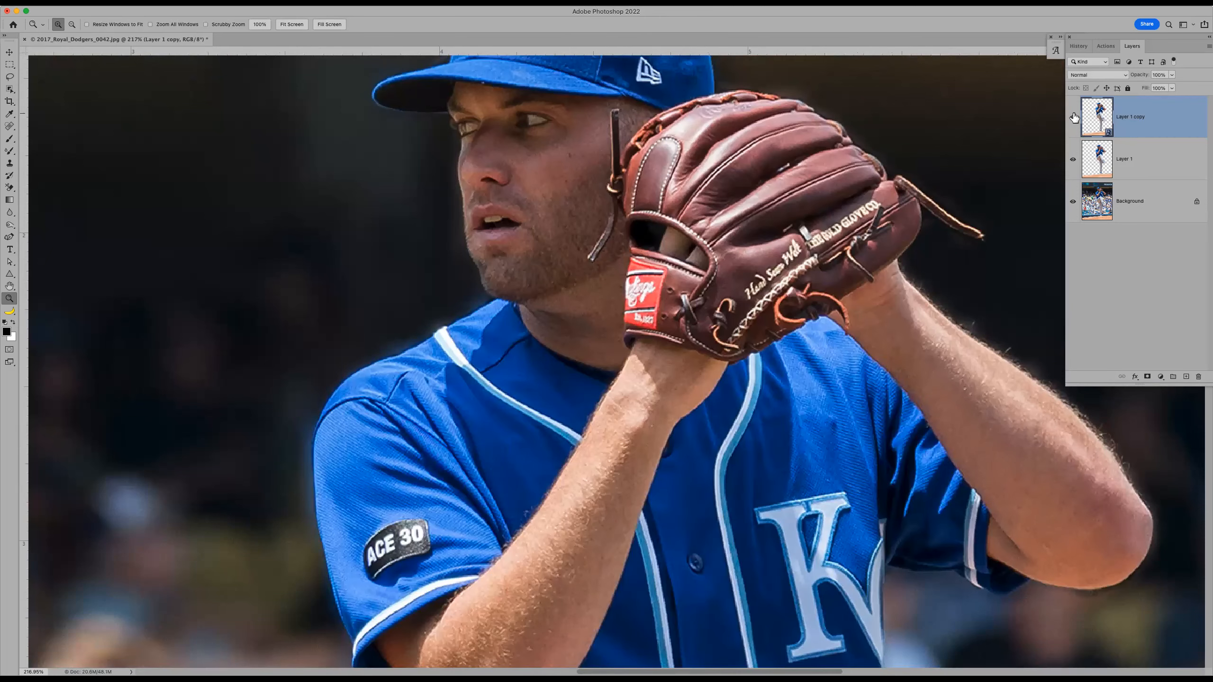
left_click(1073, 160)
left_click(1073, 159)
key("super+0")
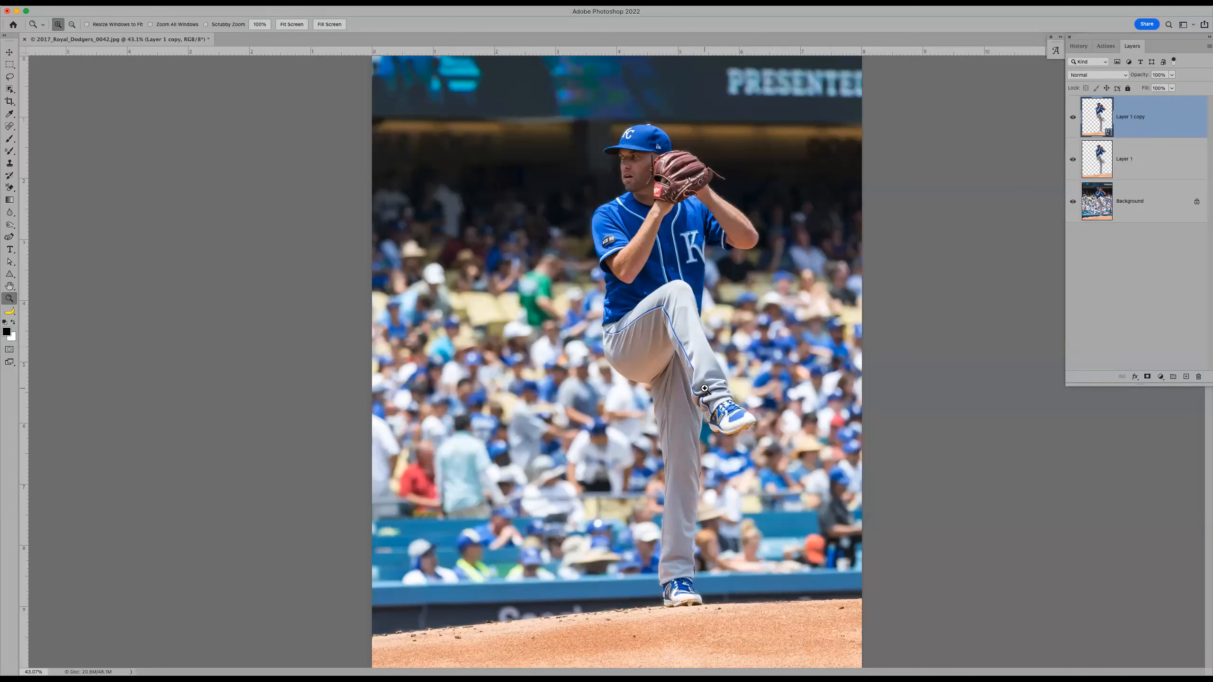
Delete the regular pixel layer Layer 1, keeping only the Layer 1 copy smart object above the Background.
left_click(1175, 160)
left_click_drag(1161, 162, 1199, 377)
left_click(1146, 123)
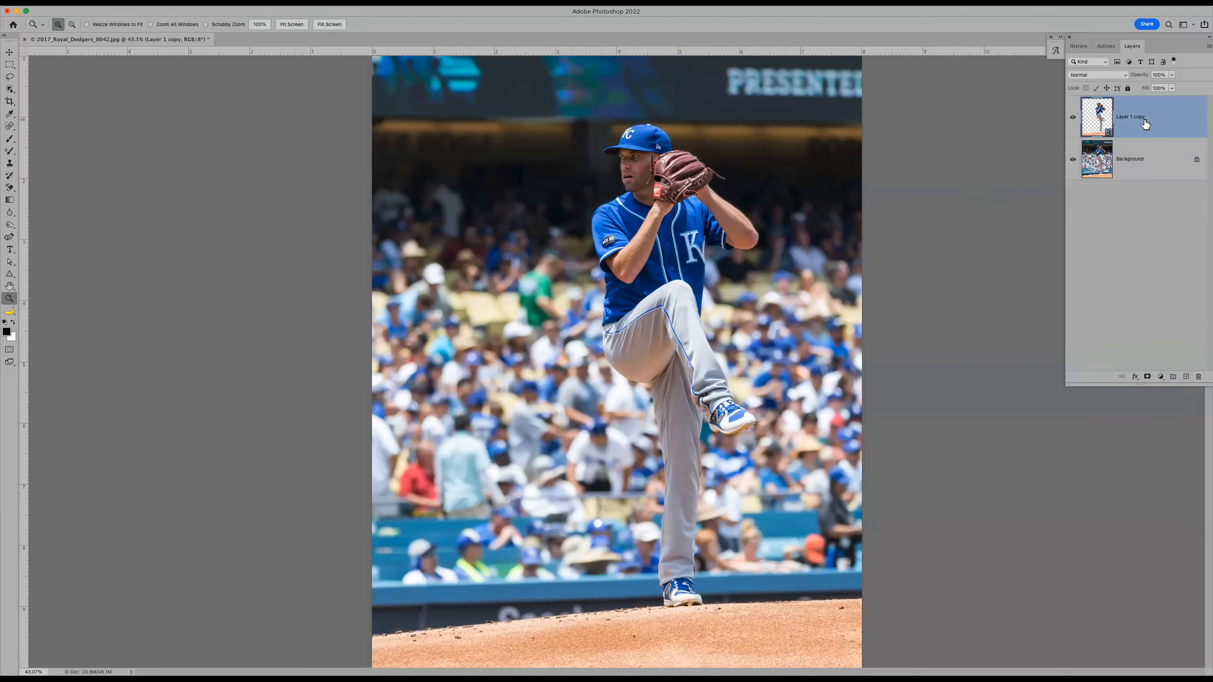
Select the Background layer, load the Layer 1 copy outline as a selection, and hide Layer 1 copy.
left_click(1147, 165)
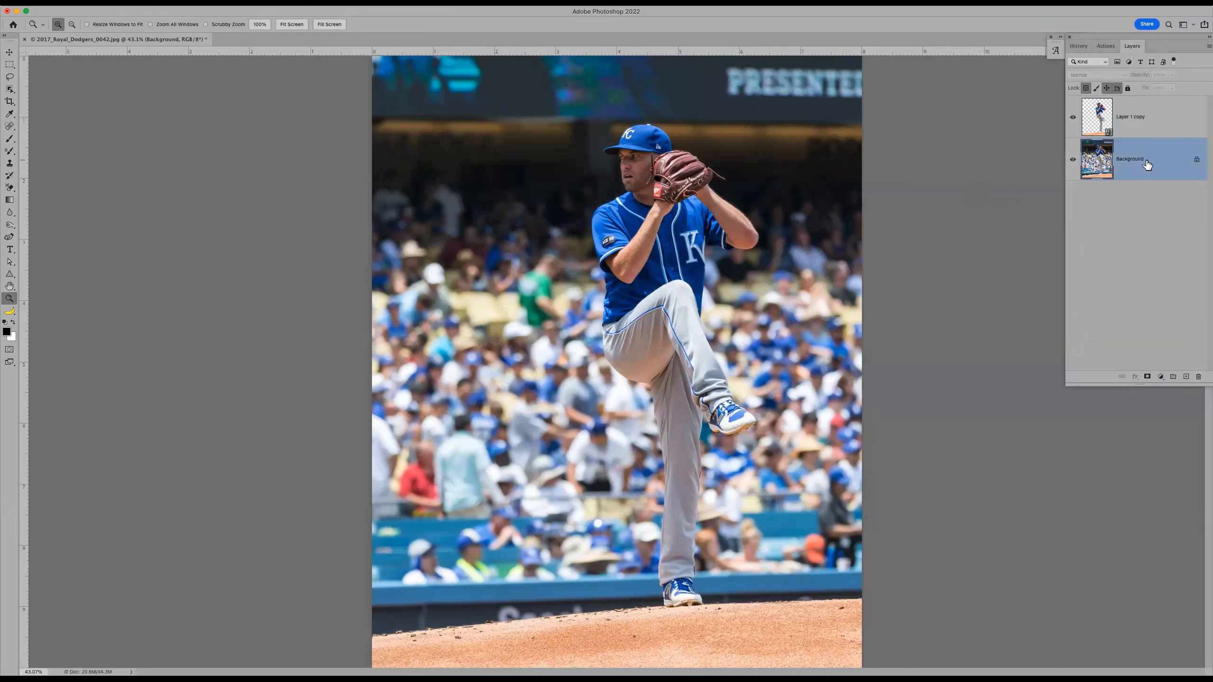
left_click(1073, 118)
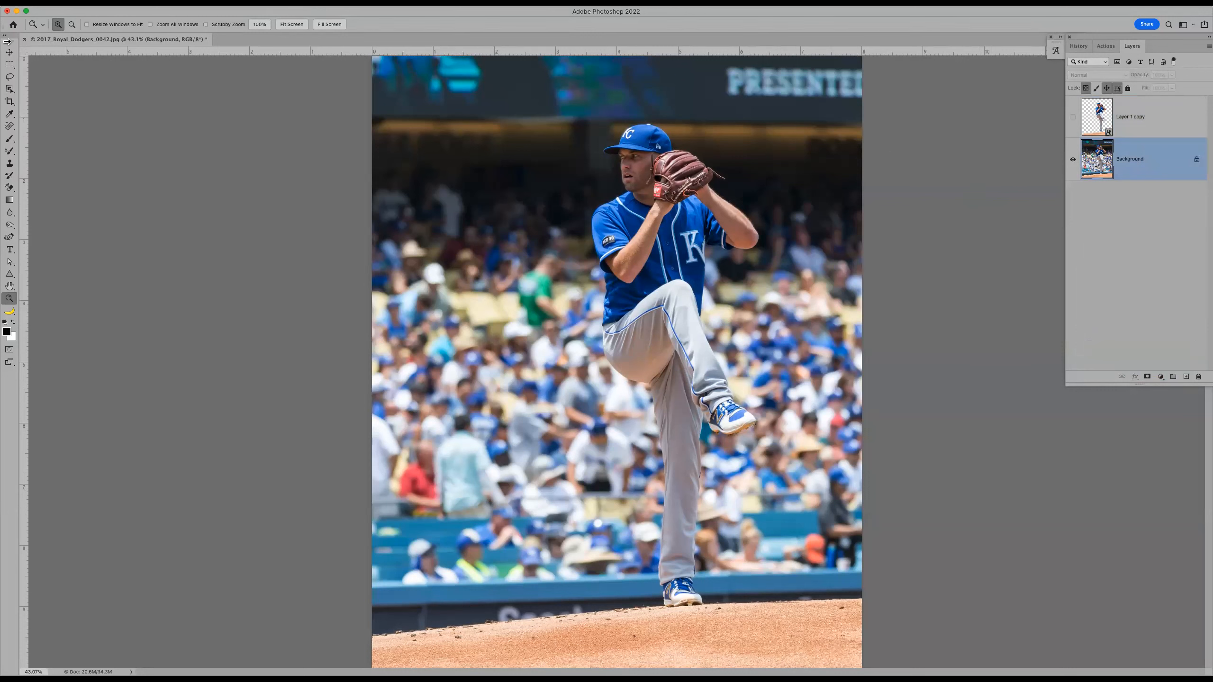
left_click(9, 88)
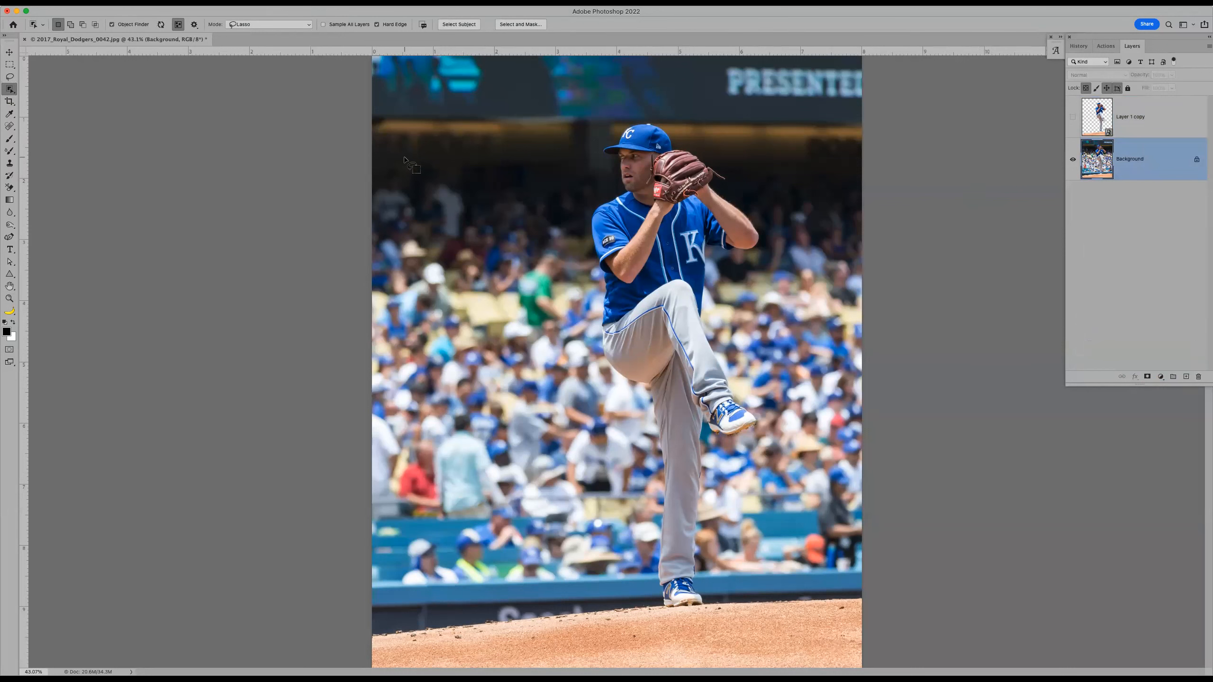
left_click(1073, 116)
key("z")
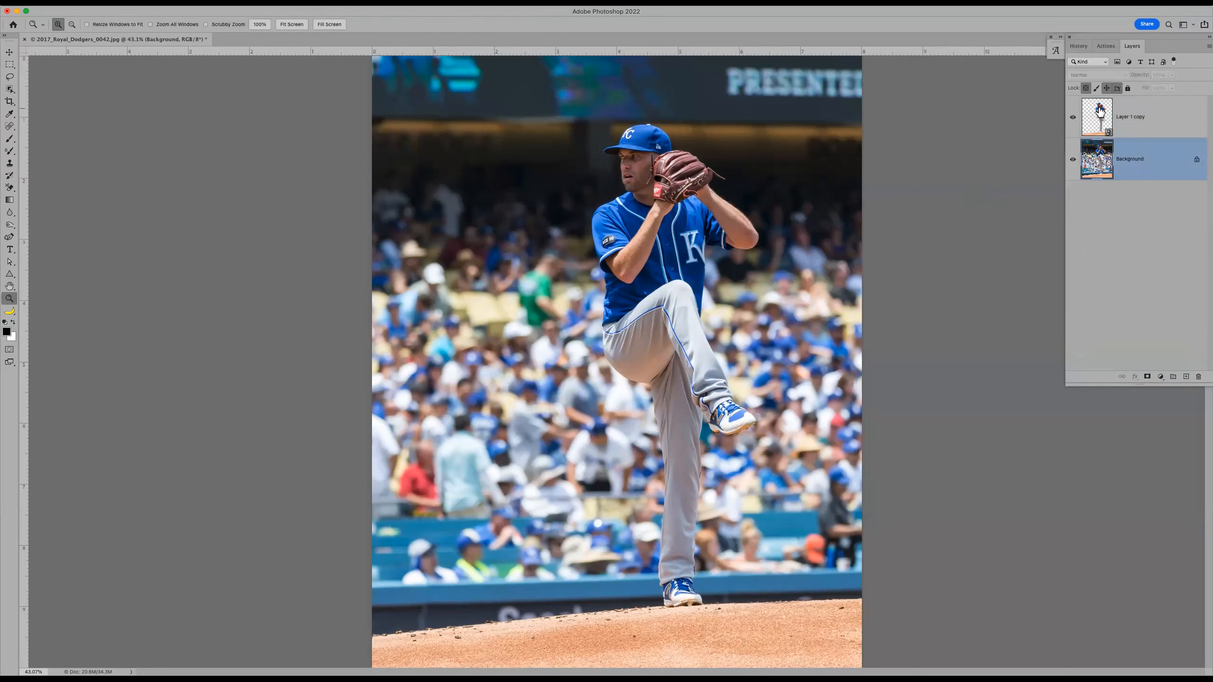
left_click_drag(1099, 109, 1098, 113)
left_click(1098, 114, "super")
left_click(1073, 117)
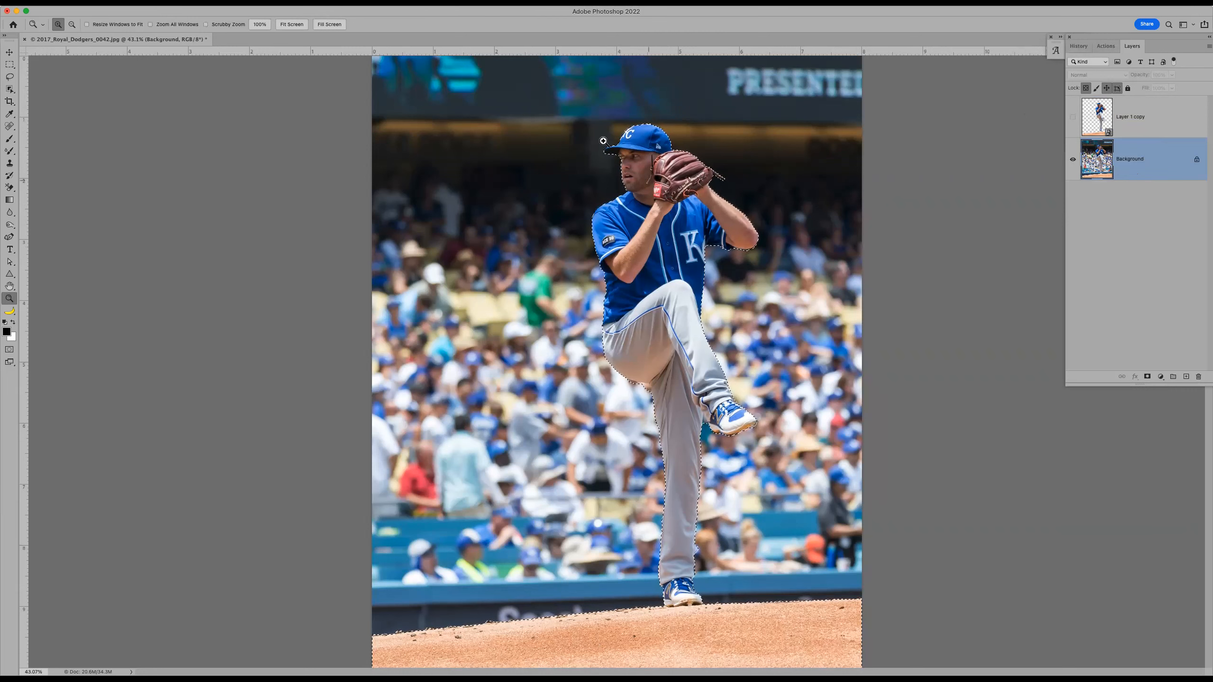
right_click(663, 234)
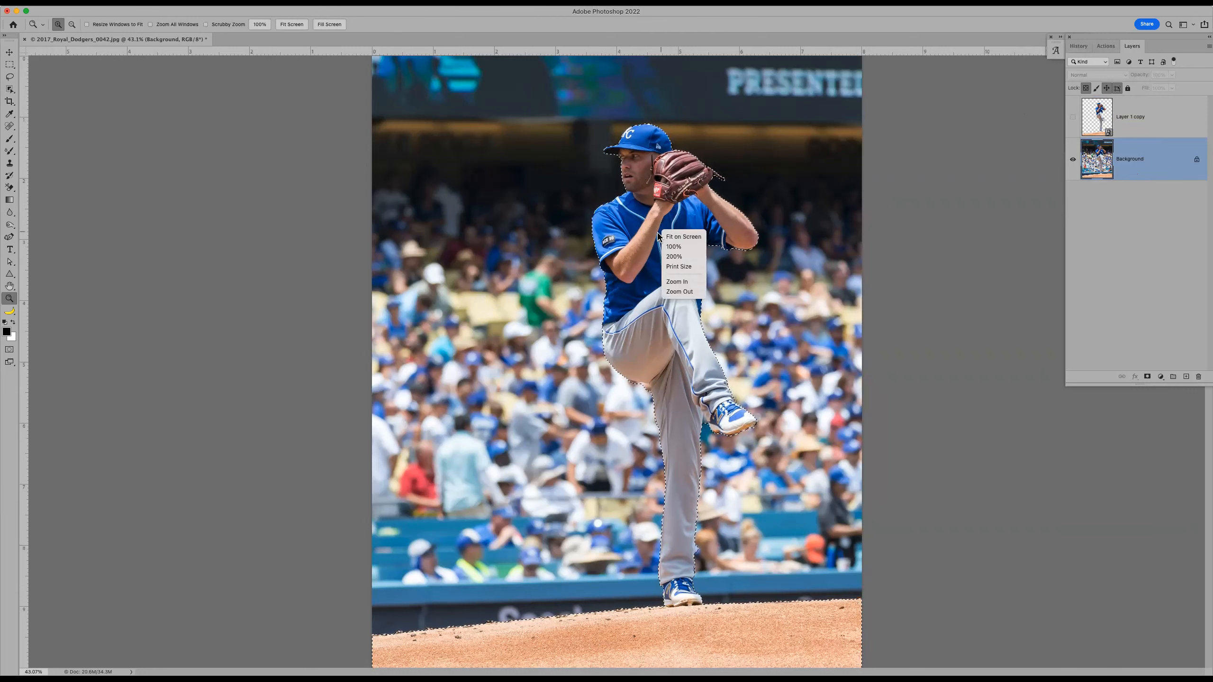
right_click(824, 213)
right_click(696, 242)
key("z")
key("Escape")
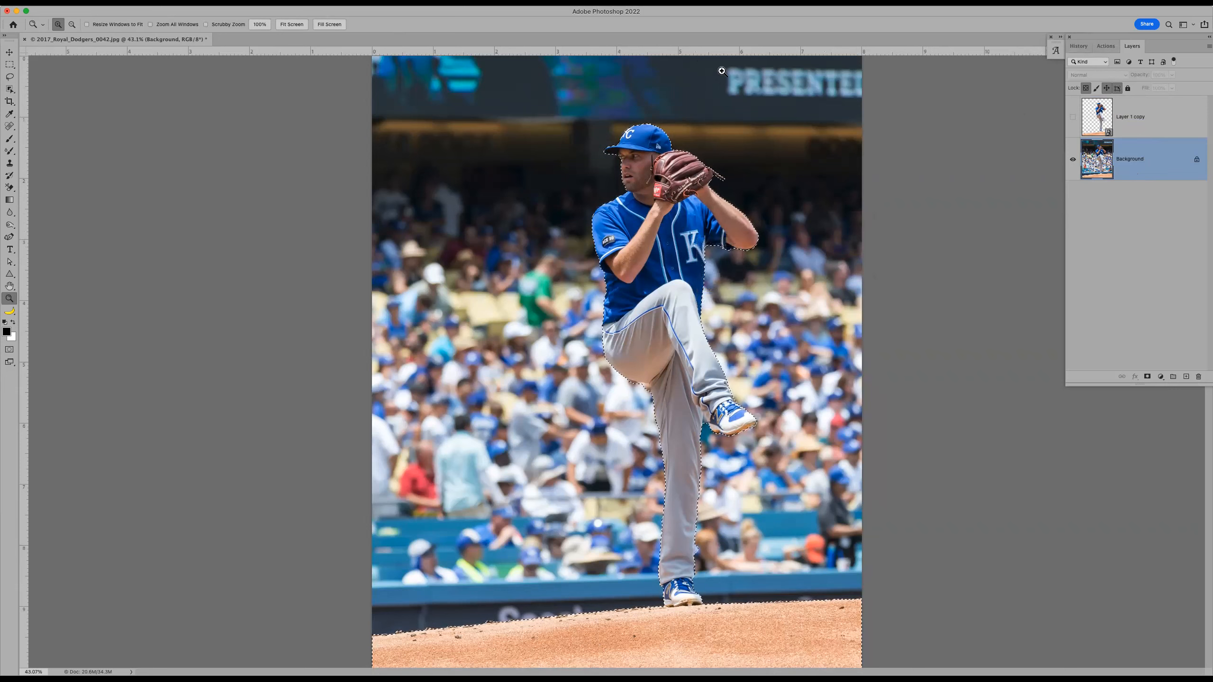
Open Content-Aware Fill for the selected pitcher and mound on the Background layer.
key("w")
right_click(671, 239)
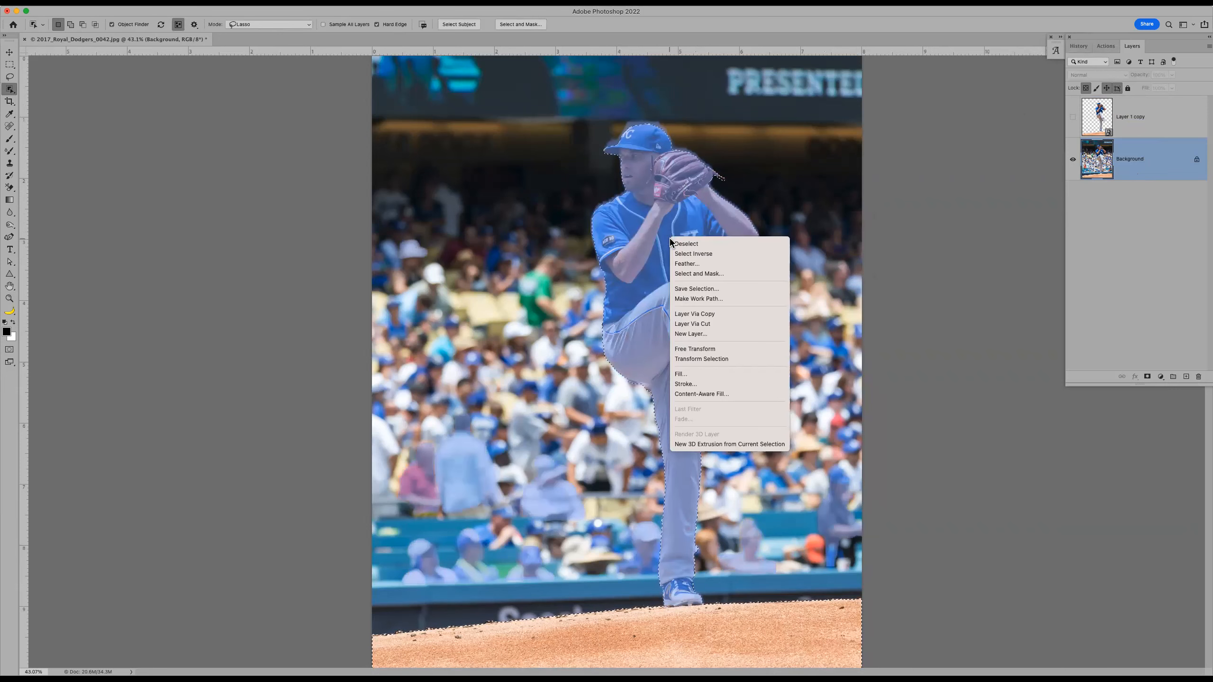
left_click(718, 393)
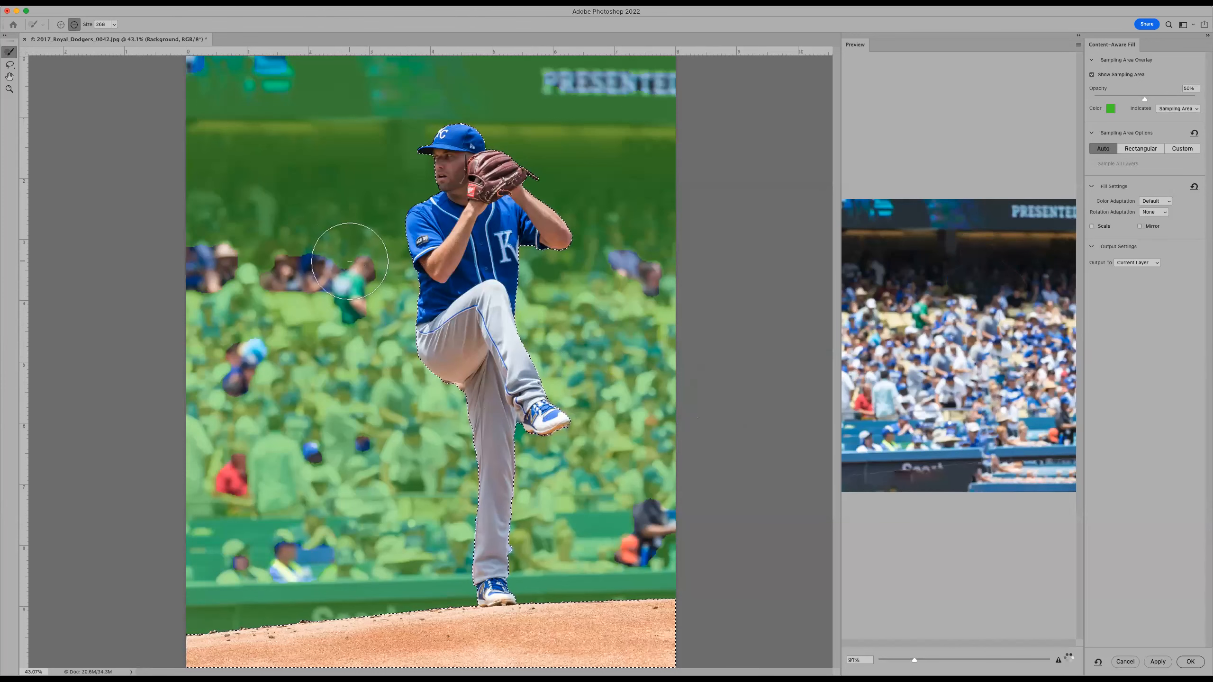
Add the excluded crowd areas to the sampling area, apply the fill to the current layer, and deselect.
left_click_drag(351, 274, 352, 297)
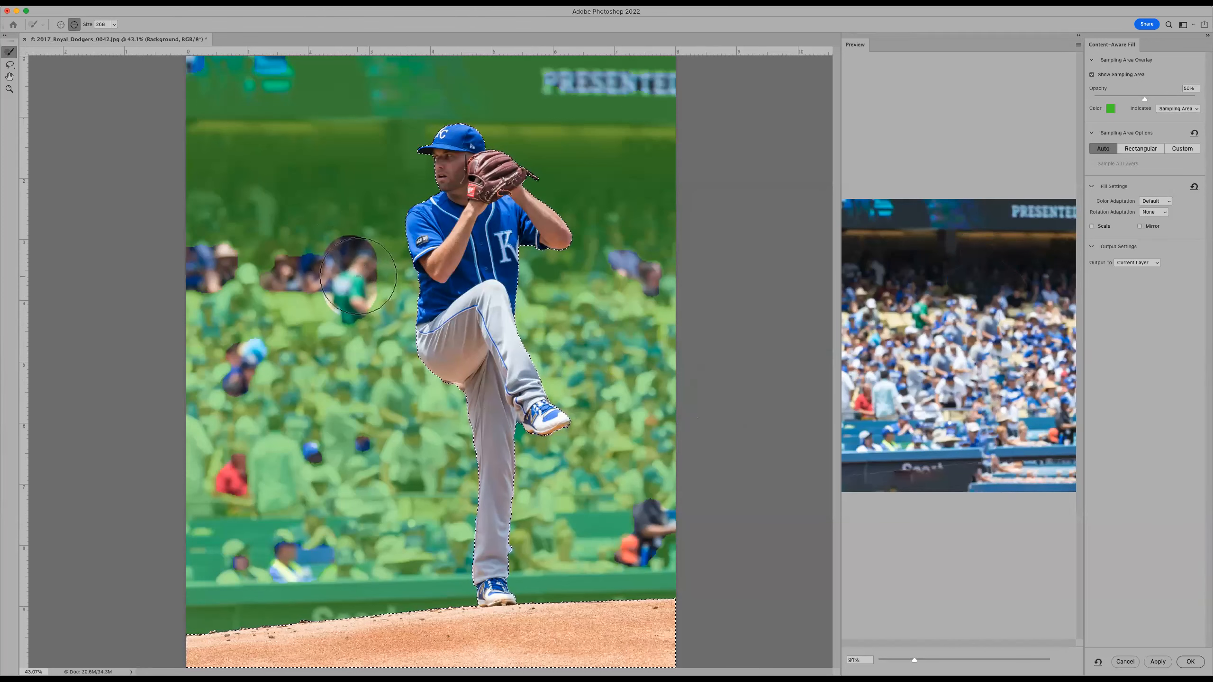
key("super+z")
mouse_move(326, 298)
left_mouse_down()
mouse_move(327, 256)
mouse_move(326, 269)
mouse_move(170, 262)
mouse_move(199, 285)
left_mouse_up()
mouse_move(203, 354)
left_mouse_down()
mouse_move(184, 528)
mouse_move(243, 463)
left_mouse_up()
mouse_move(355, 435)
left_mouse_down()
mouse_move(308, 481)
mouse_move(289, 554)
mouse_move(356, 560)
left_mouse_up()
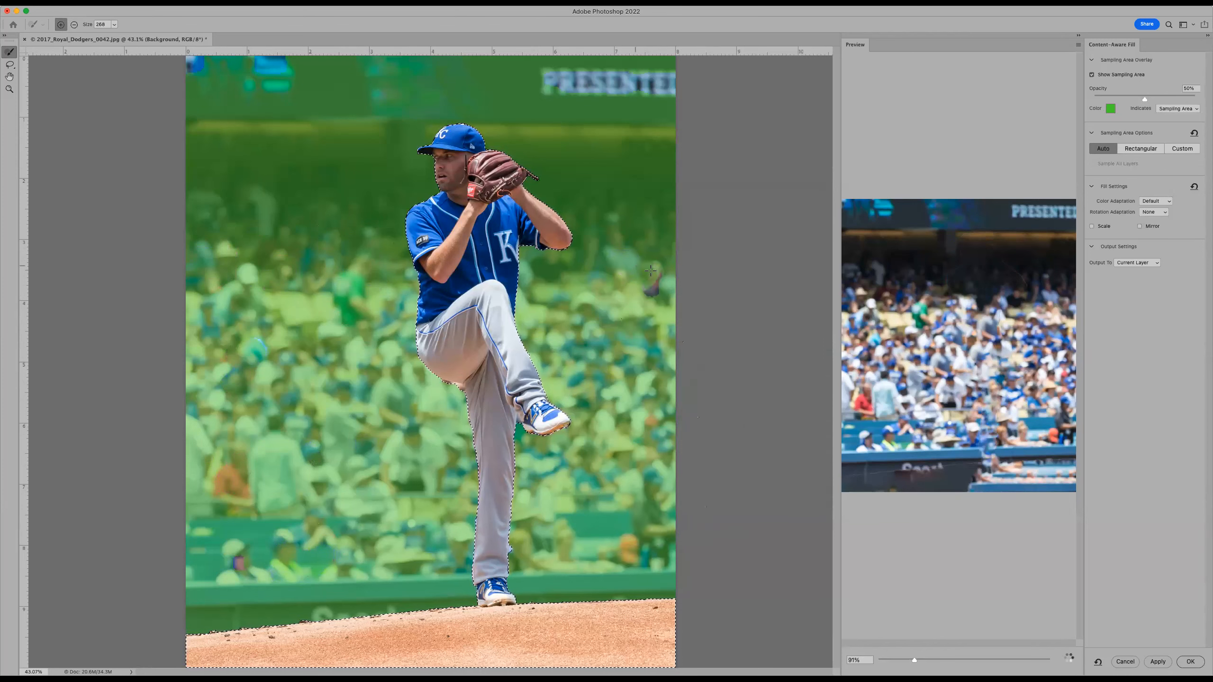
key("alt")
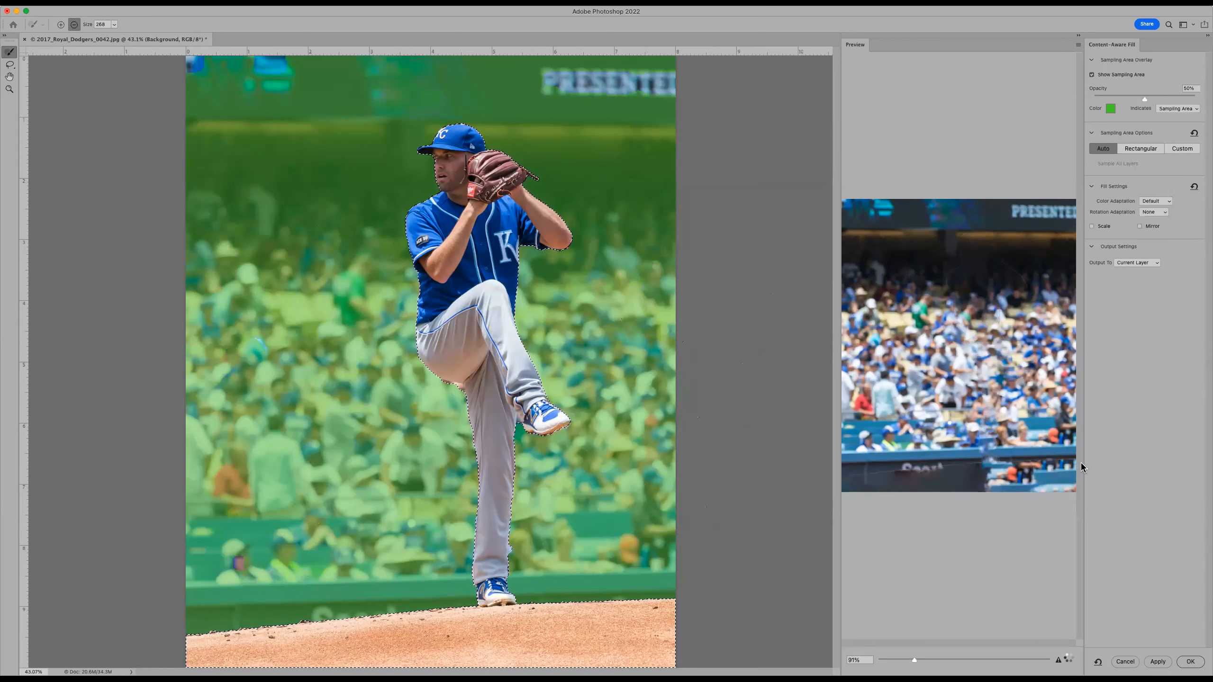
left_click(1191, 662)
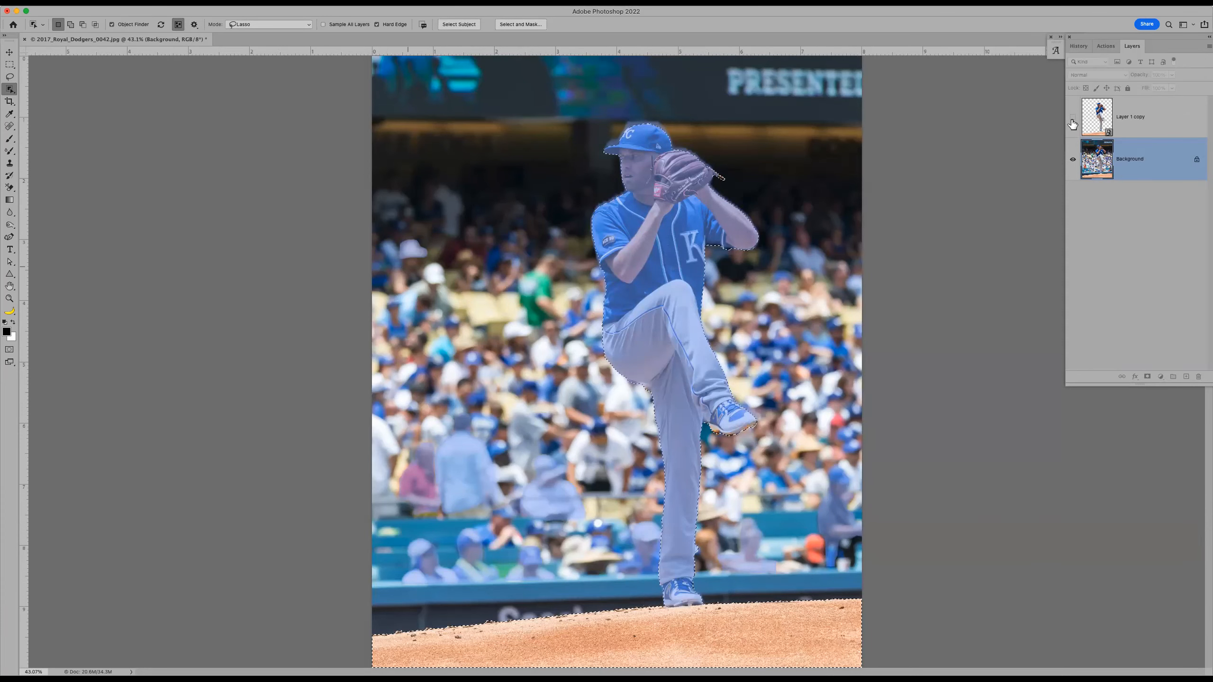
key("super+d")
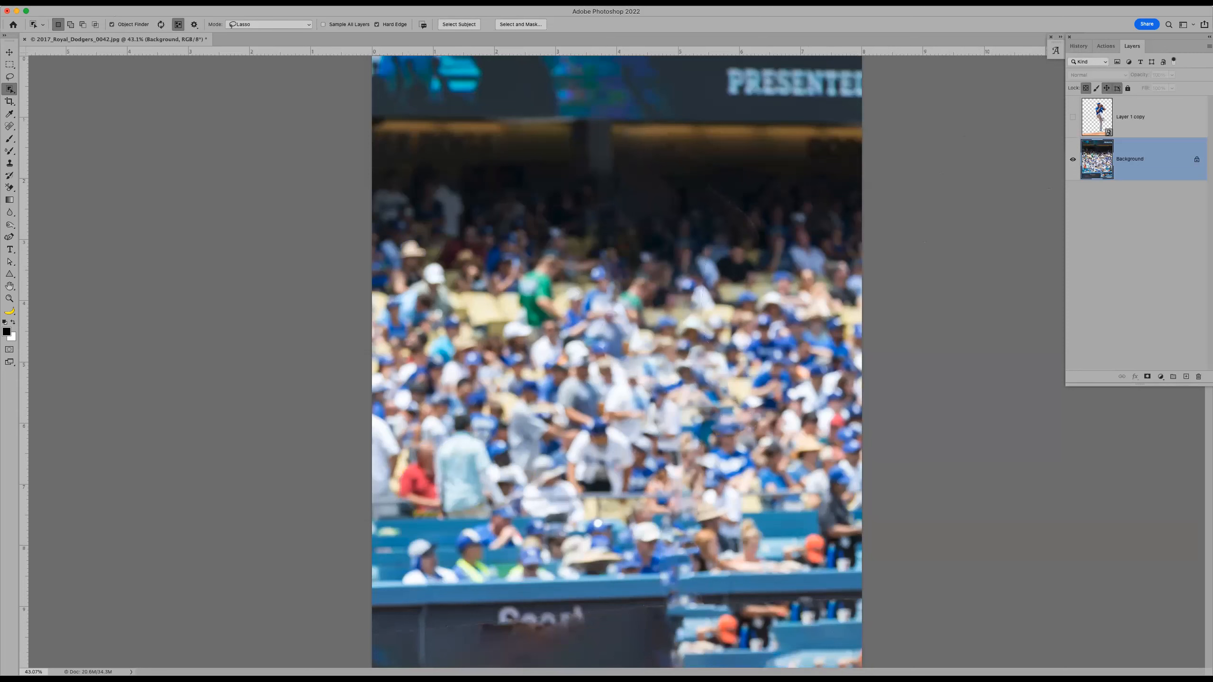
Apply a Path Blur with 307% speed to the Background layer.
left_click(219, 3)
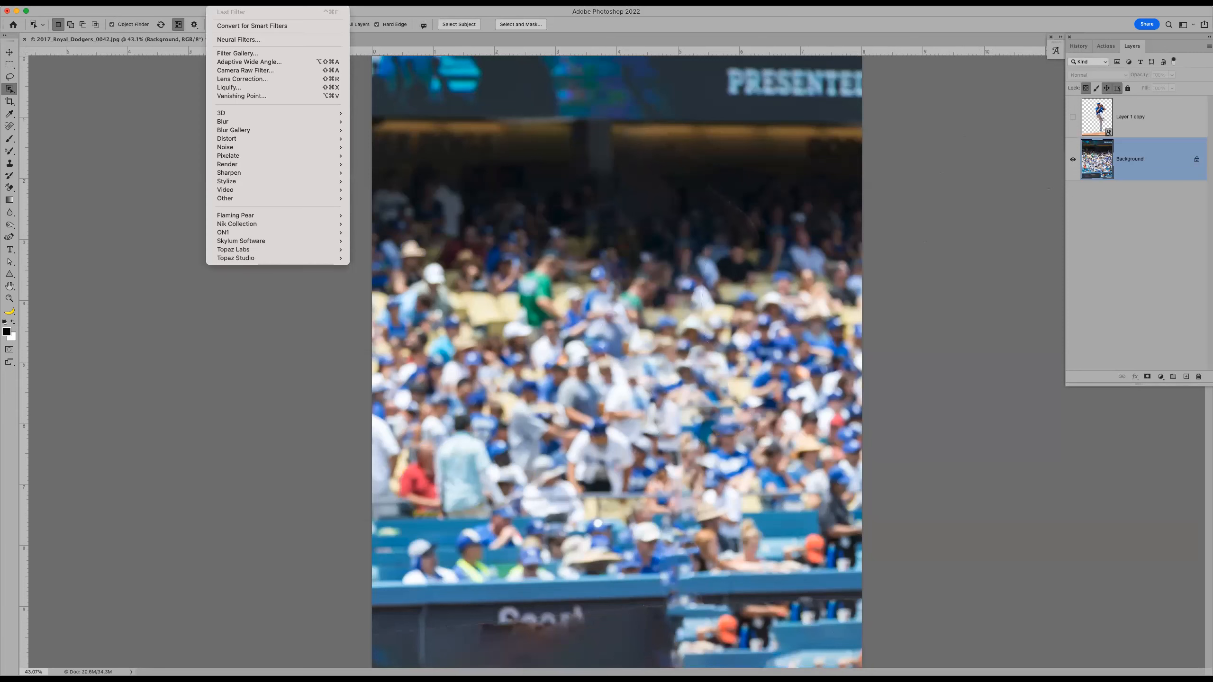
mouse_move(254, 134)
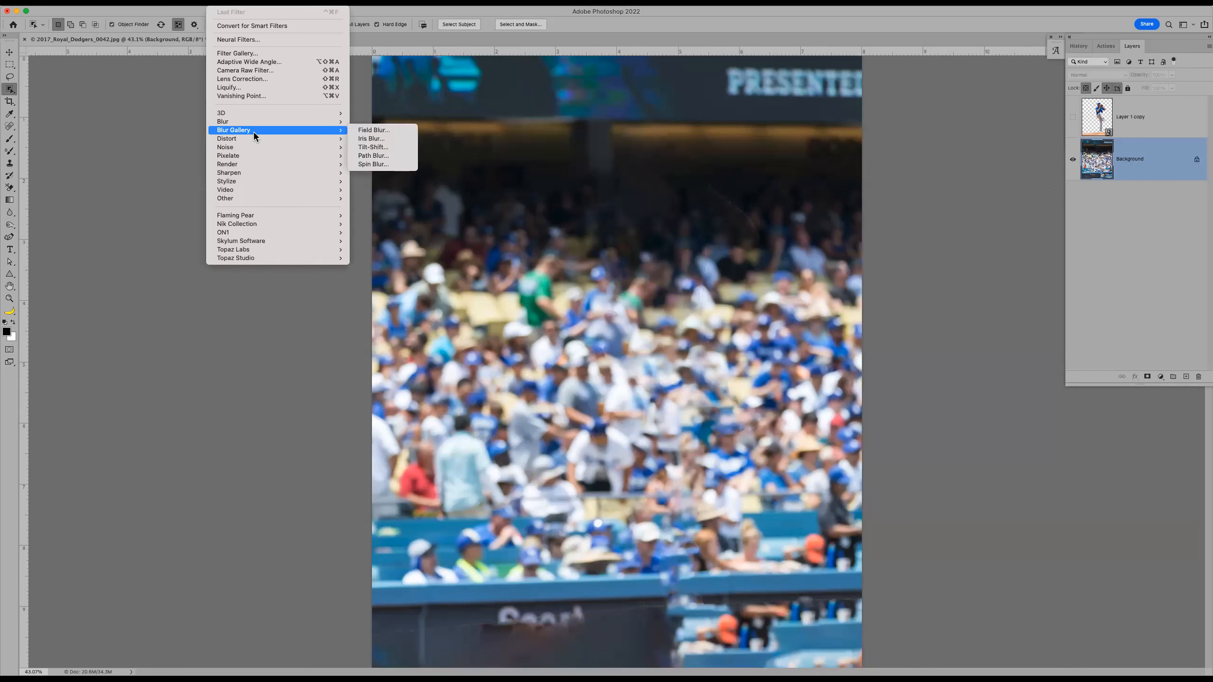
left_click(375, 156)
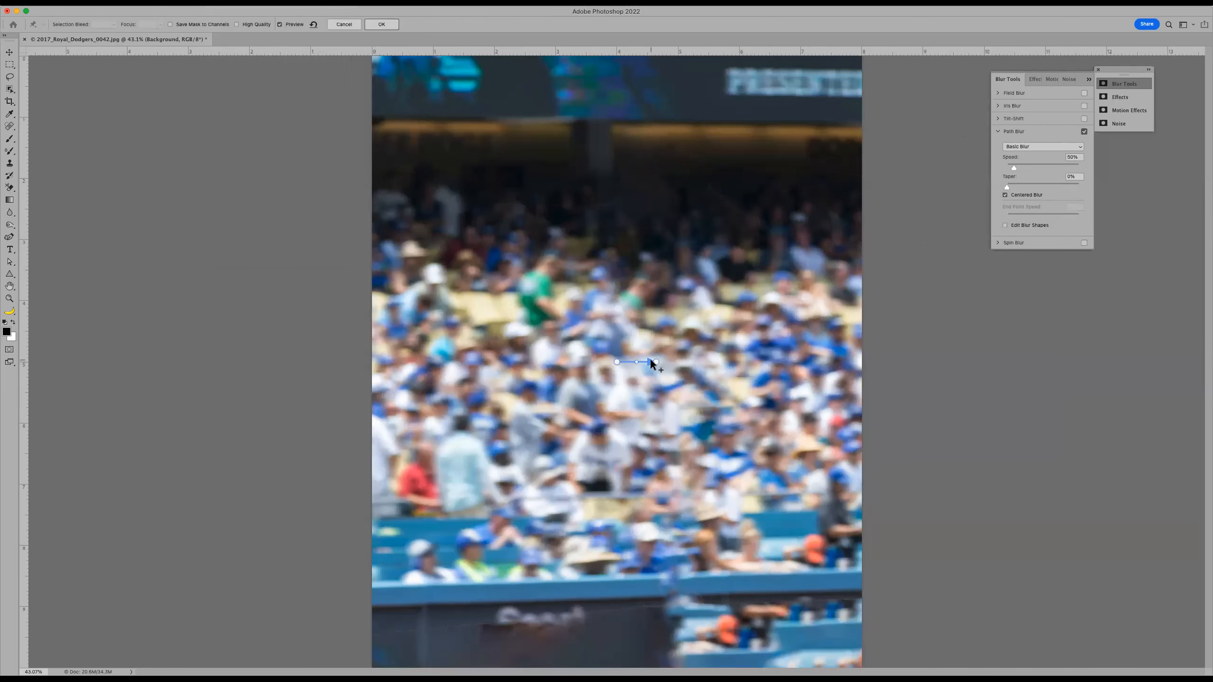
left_click_drag(1035, 169, 1089, 168)
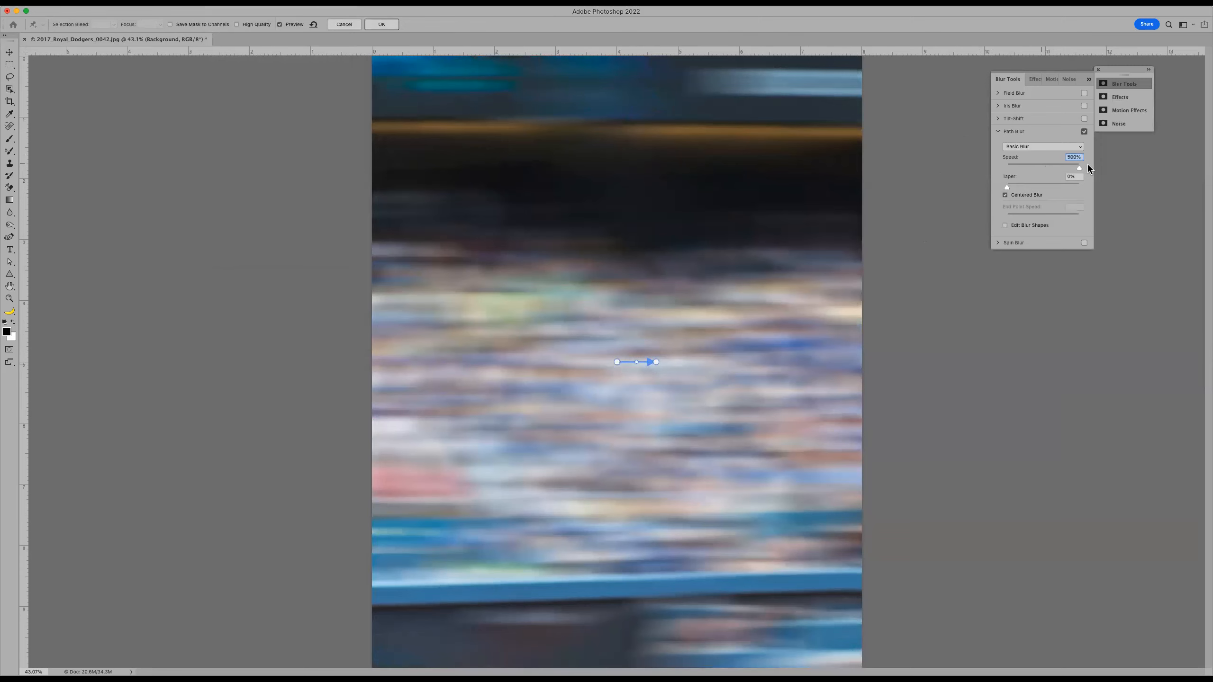
left_click(1056, 163)
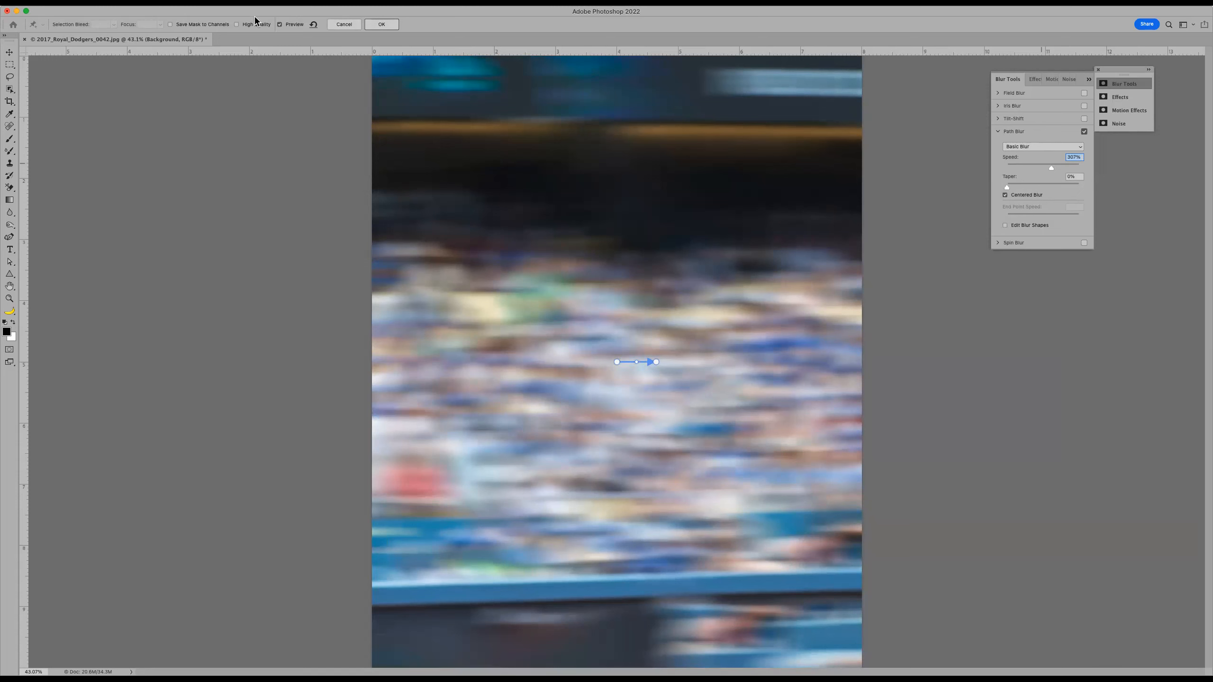
left_click(381, 25)
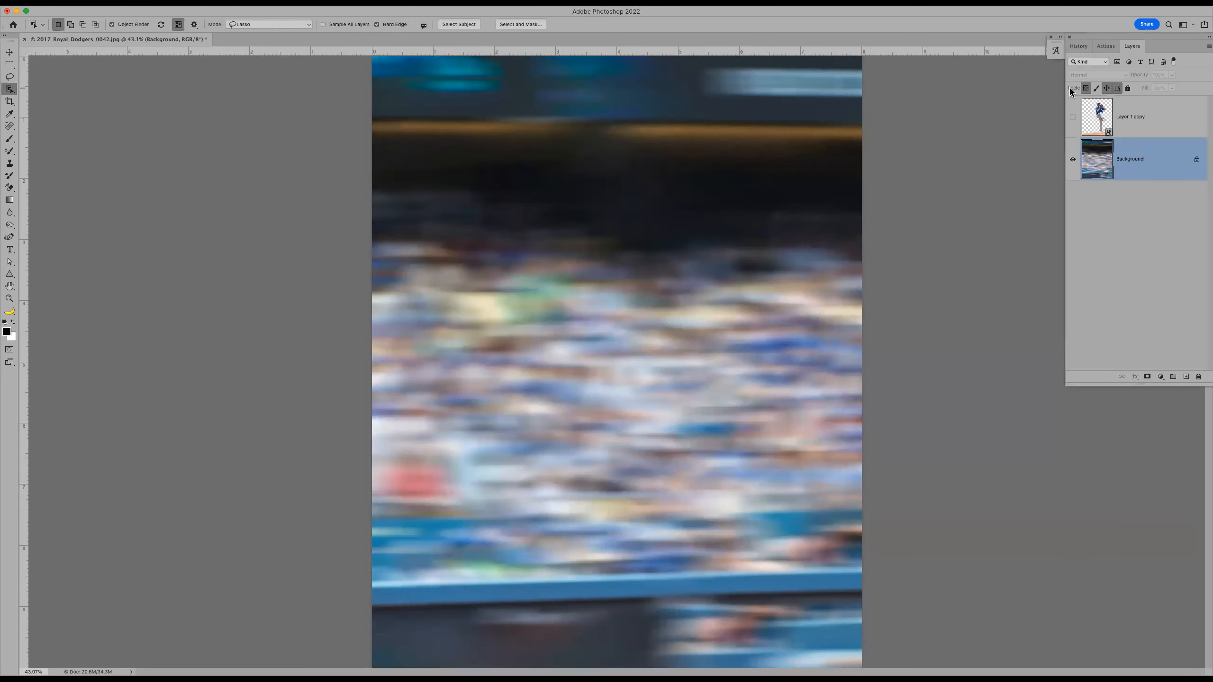
Make Layer 1 copy visible over the blurred background and close the baseball photo without saving.
left_click(1073, 117)
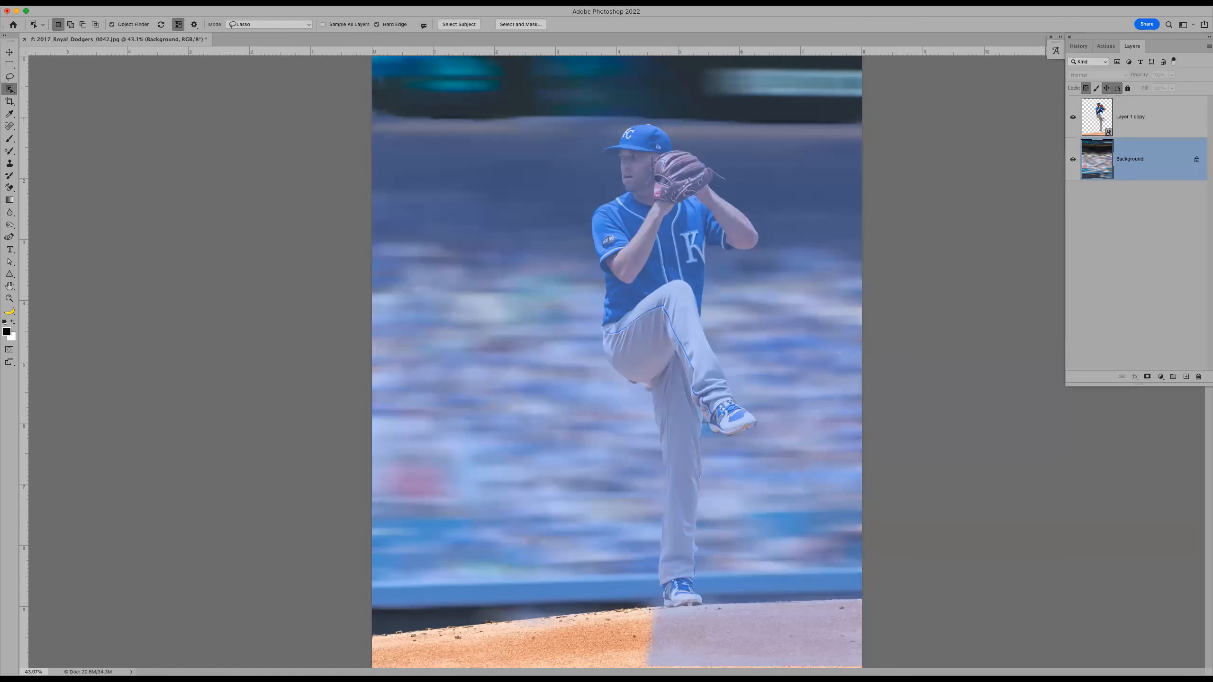
key("z")
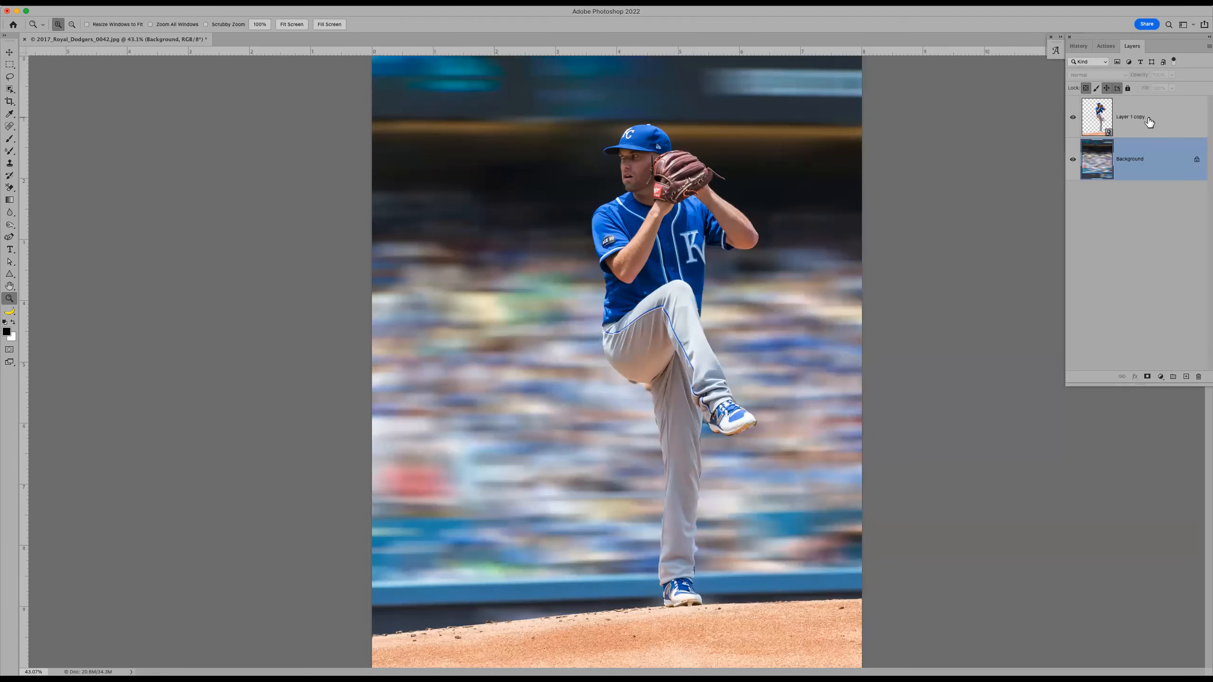
key("super+w")
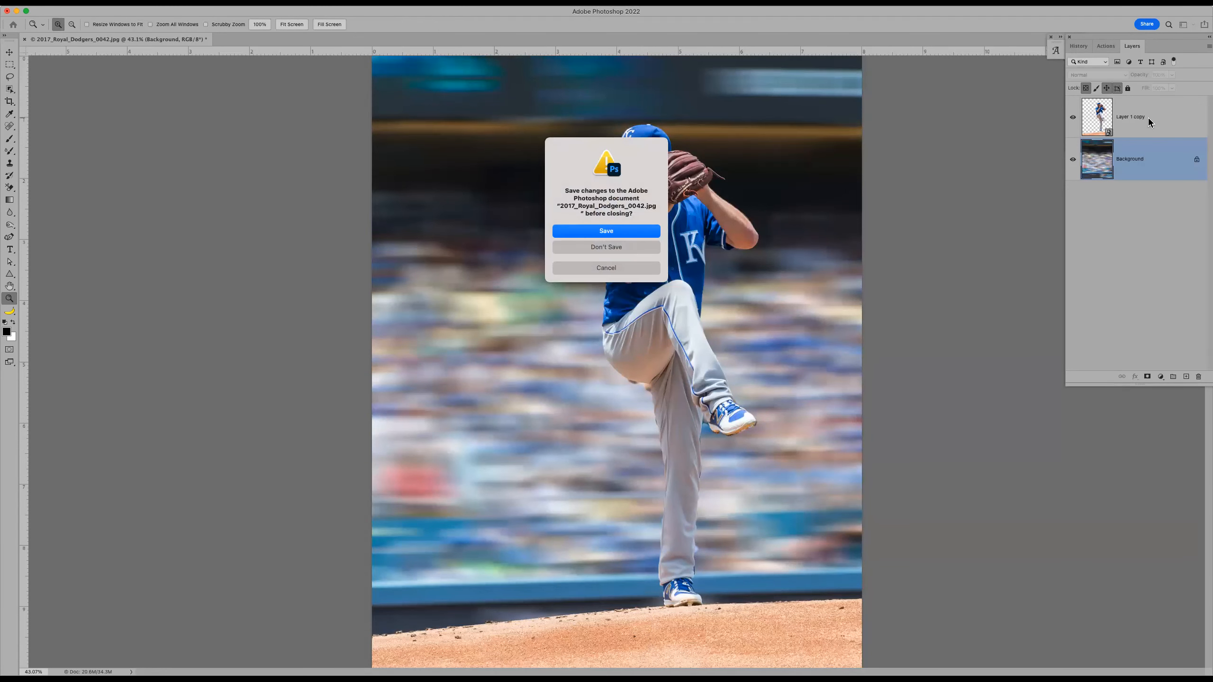
left_click(592, 246)
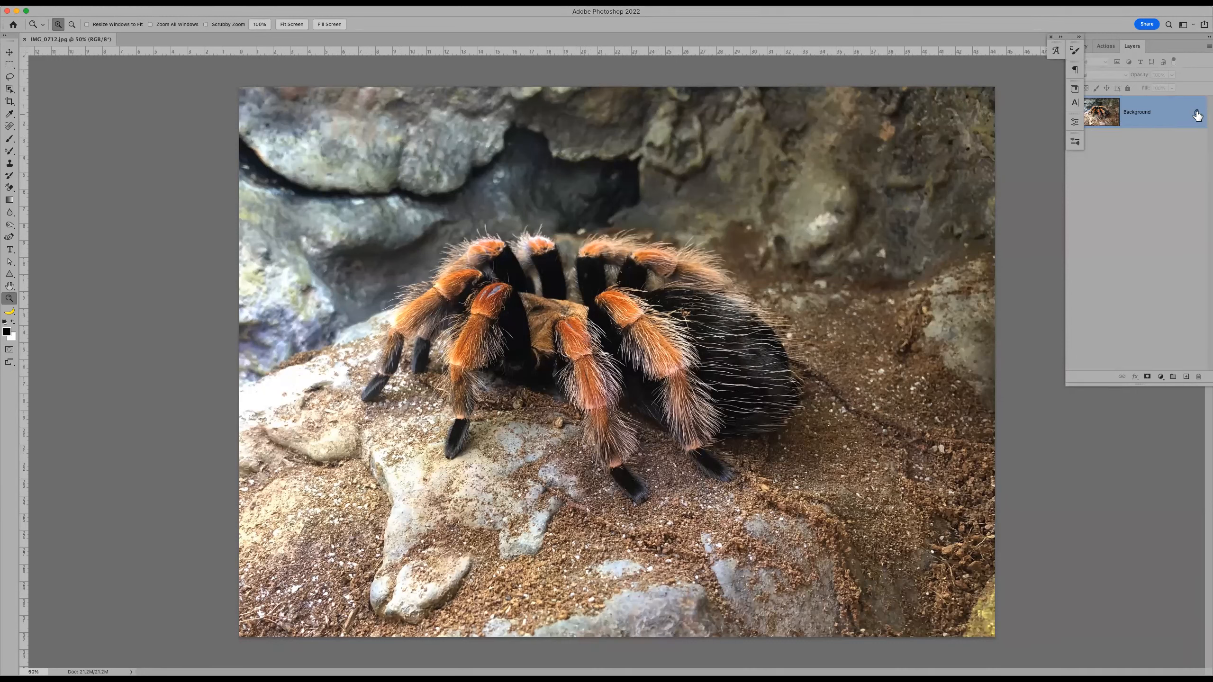
Convert the tarantula photo's Background layer to a smart object and apply a Gaussian Blur with a 103.1-pixel radius.
right_click(1158, 114)
left_click(1142, 201)
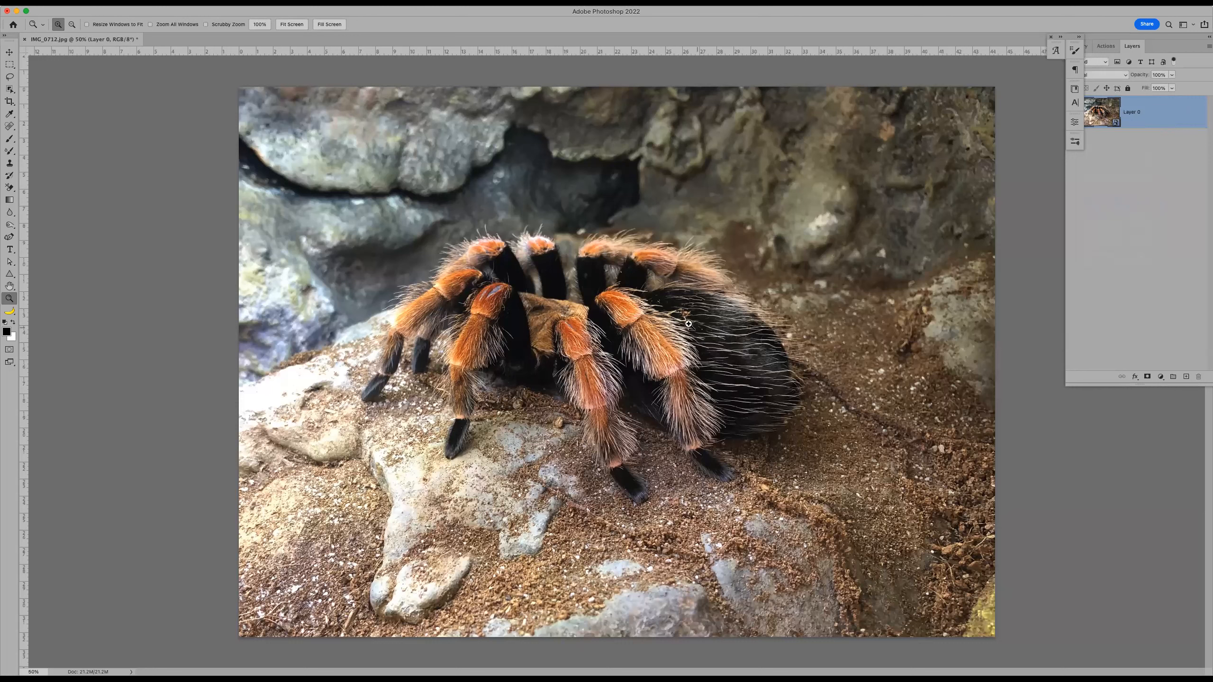
left_click(219, 3)
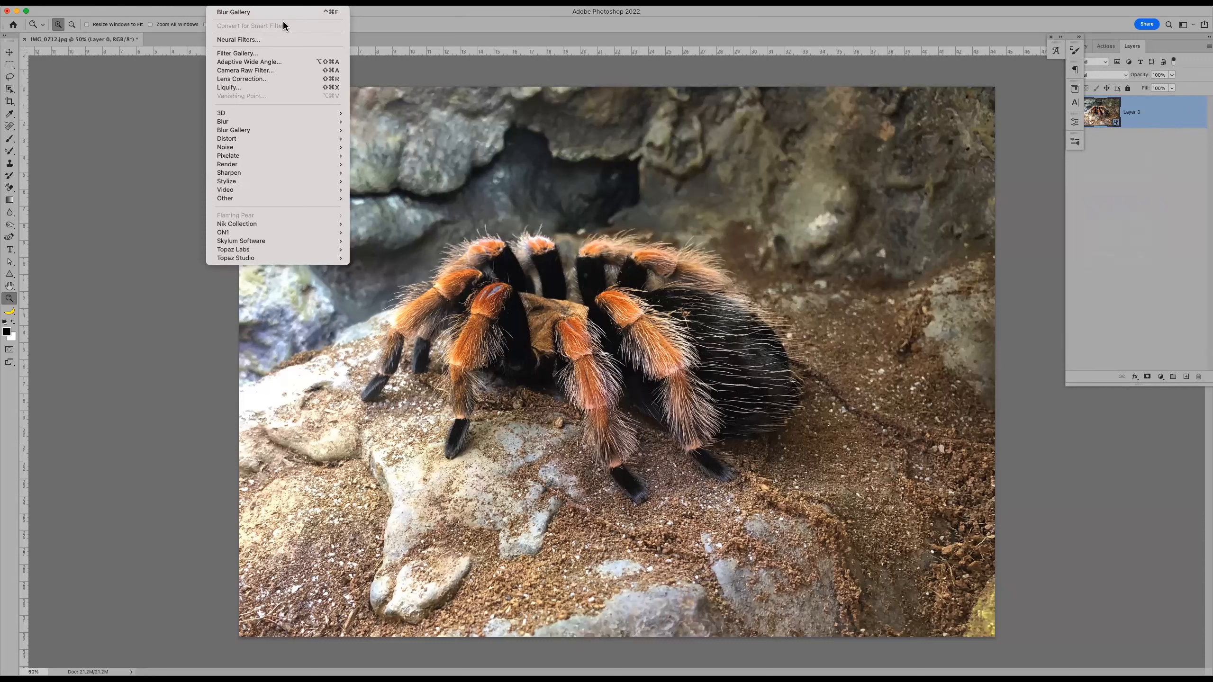
mouse_move(269, 120)
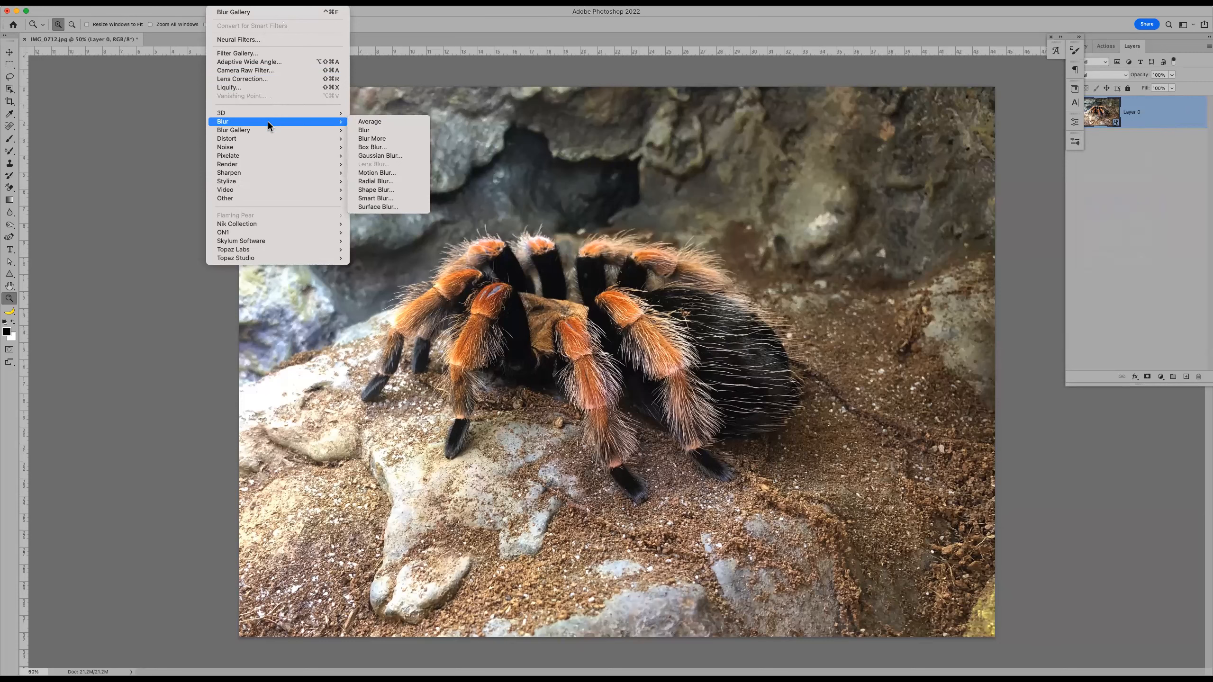
left_click(373, 155)
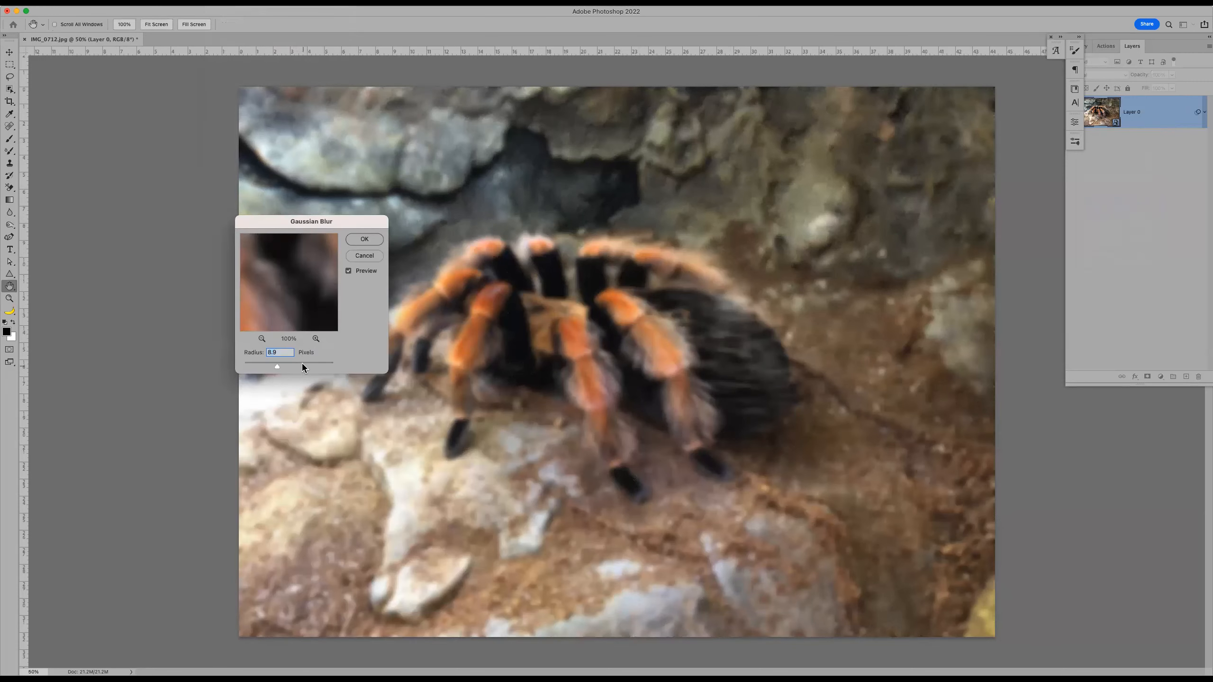
left_click(302, 367)
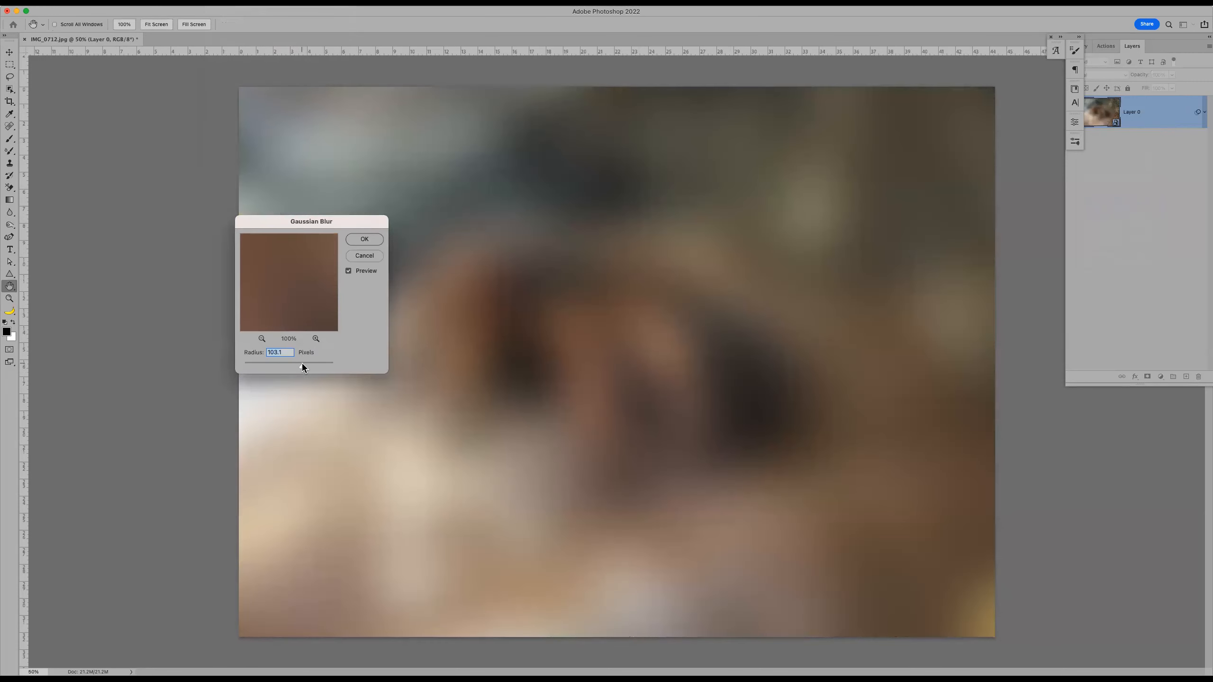
left_click(364, 239)
key("z")
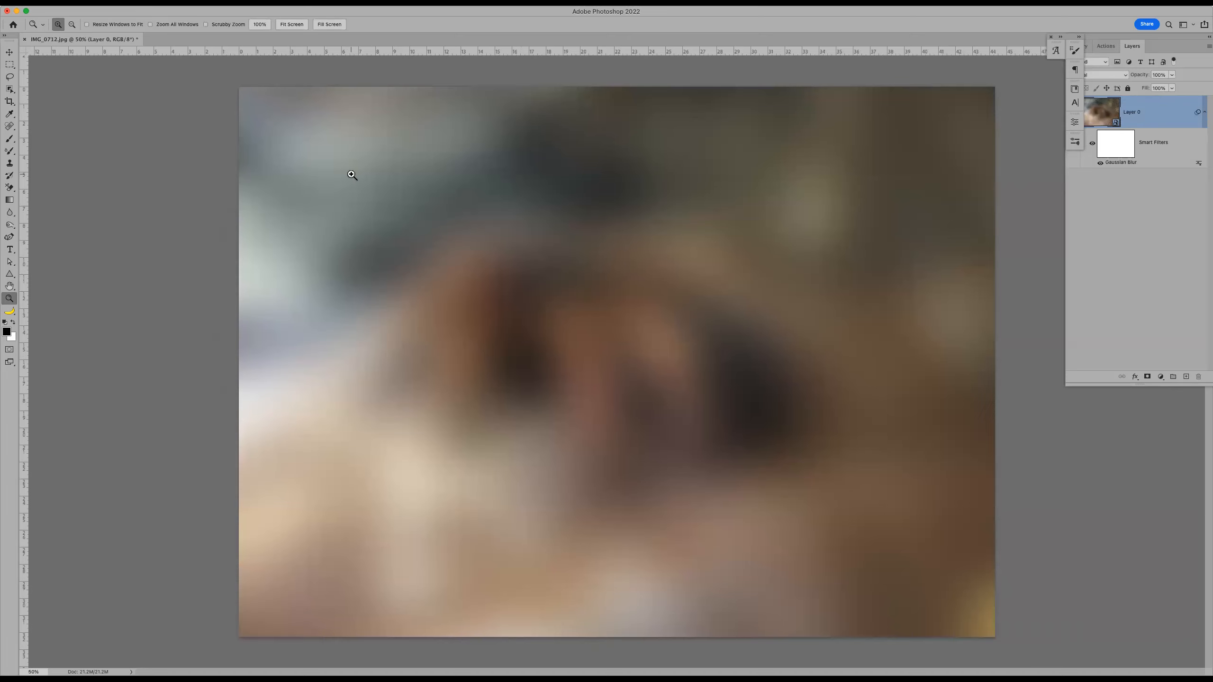
Add a new layer above the blurred photo and brush a bright red zigzag across its upper middle.
left_click(1186, 377)
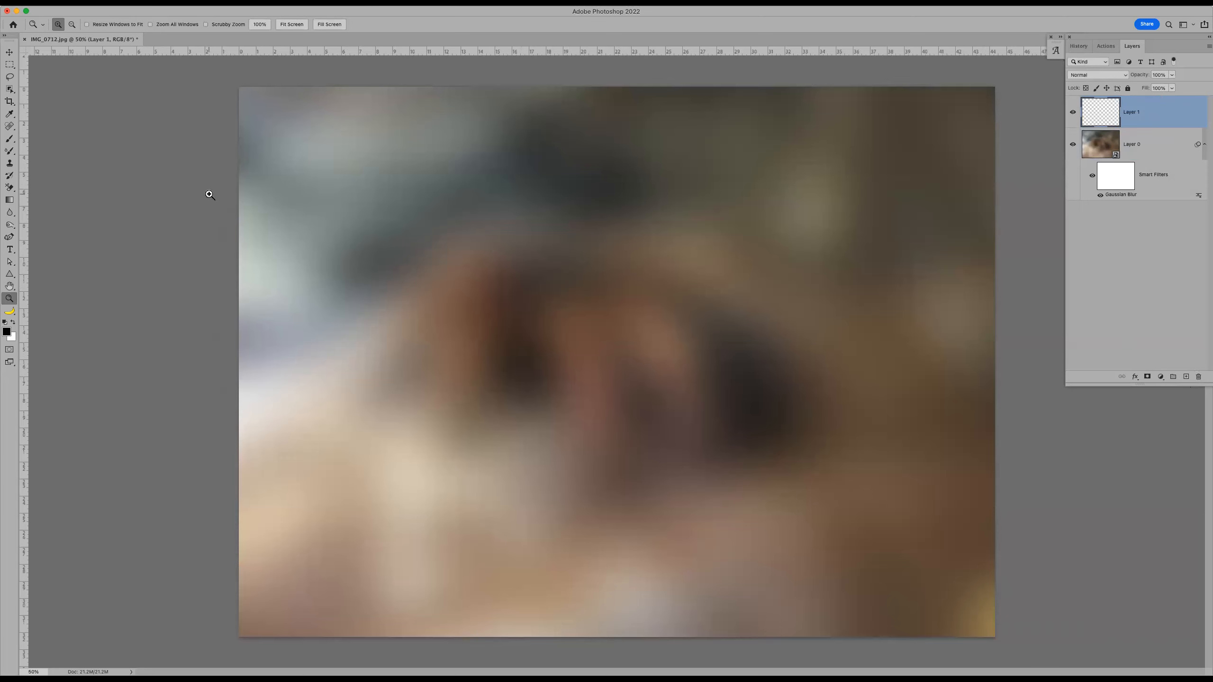
key("b")
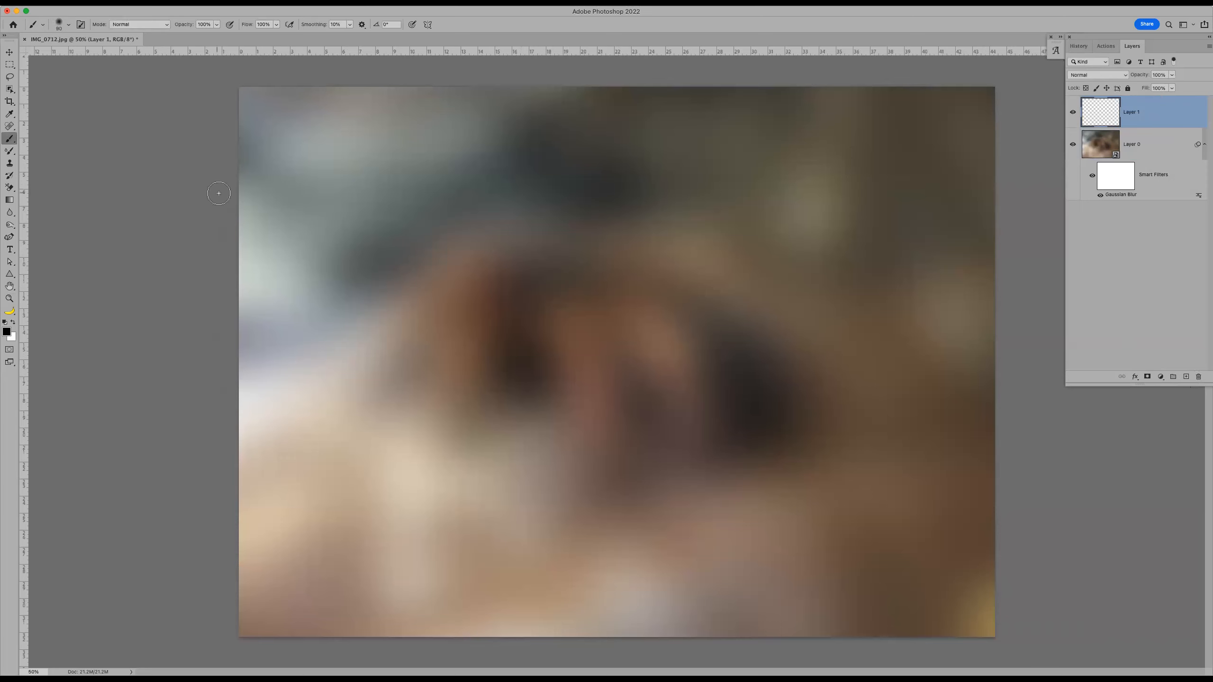
left_click(7, 335)
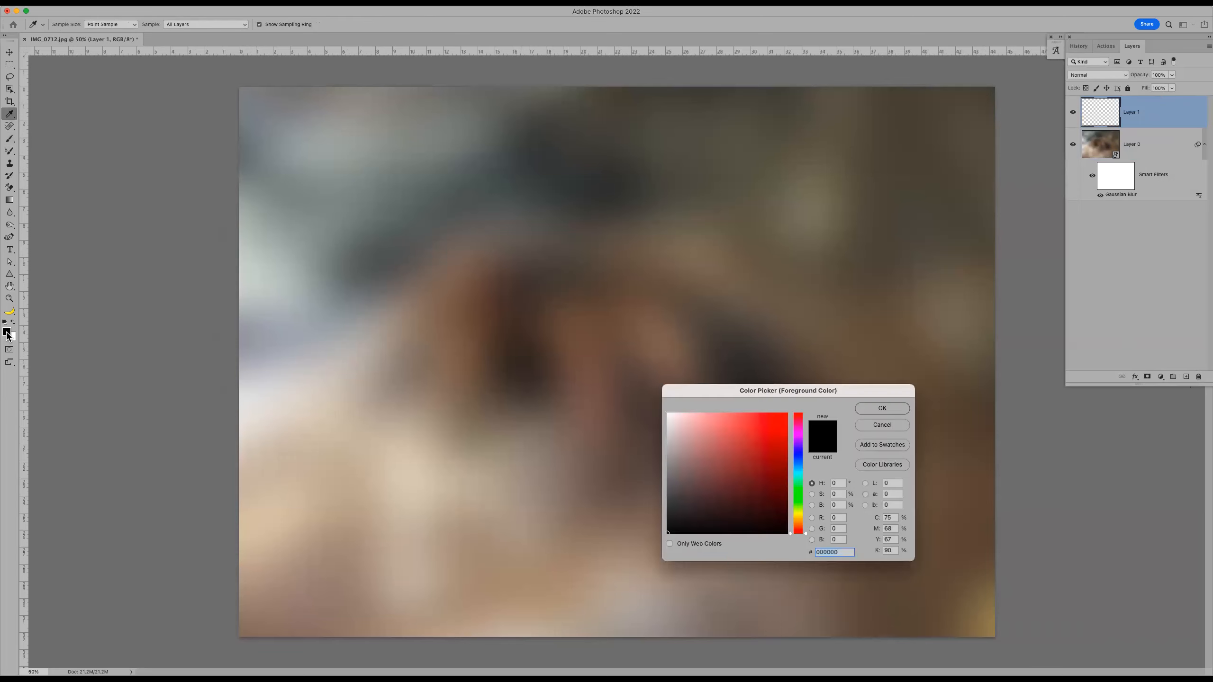
left_click(788, 415)
left_click(882, 408)
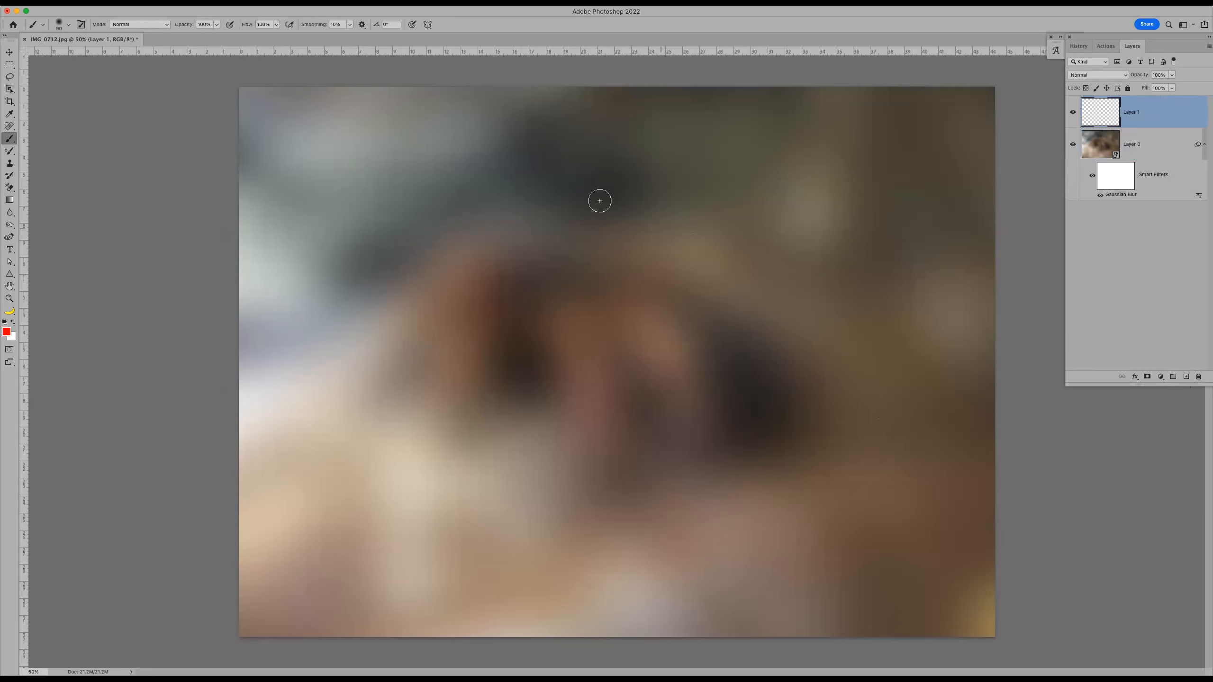
mouse_move(377, 192)
left_mouse_down()
mouse_move(474, 259)
mouse_move(578, 375)
mouse_move(510, 417)
left_mouse_up()
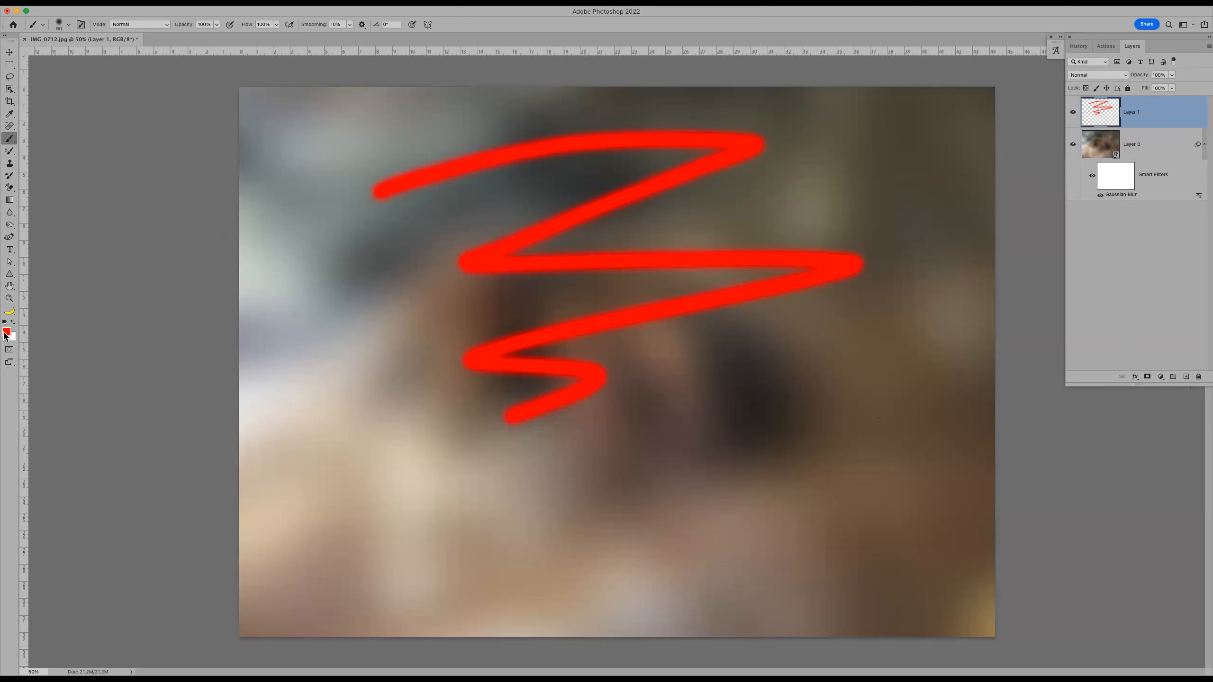
Set the foreground colour to blue 012afa and brush a zigzag over the red scribble on Layer 1.
left_click(5, 332)
left_click(800, 457)
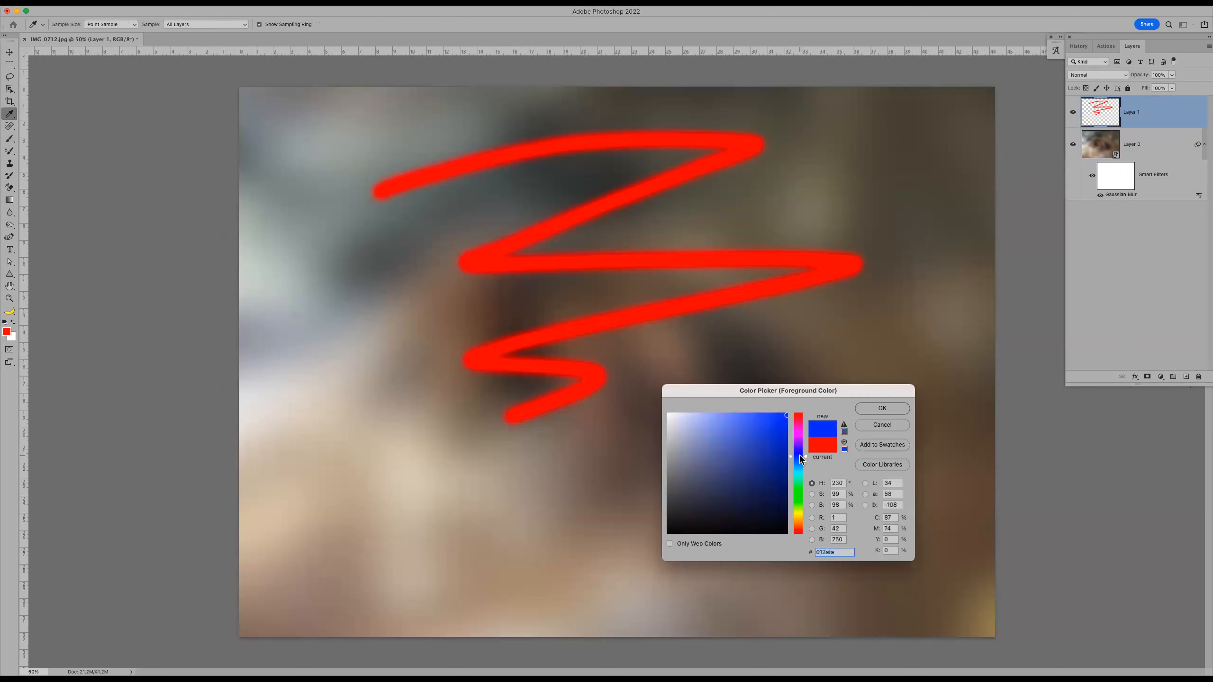
left_click(882, 408)
key("b")
mouse_move(476, 136)
left_mouse_down()
mouse_move(628, 379)
mouse_move(812, 320)
mouse_move(815, 334)
left_mouse_up()
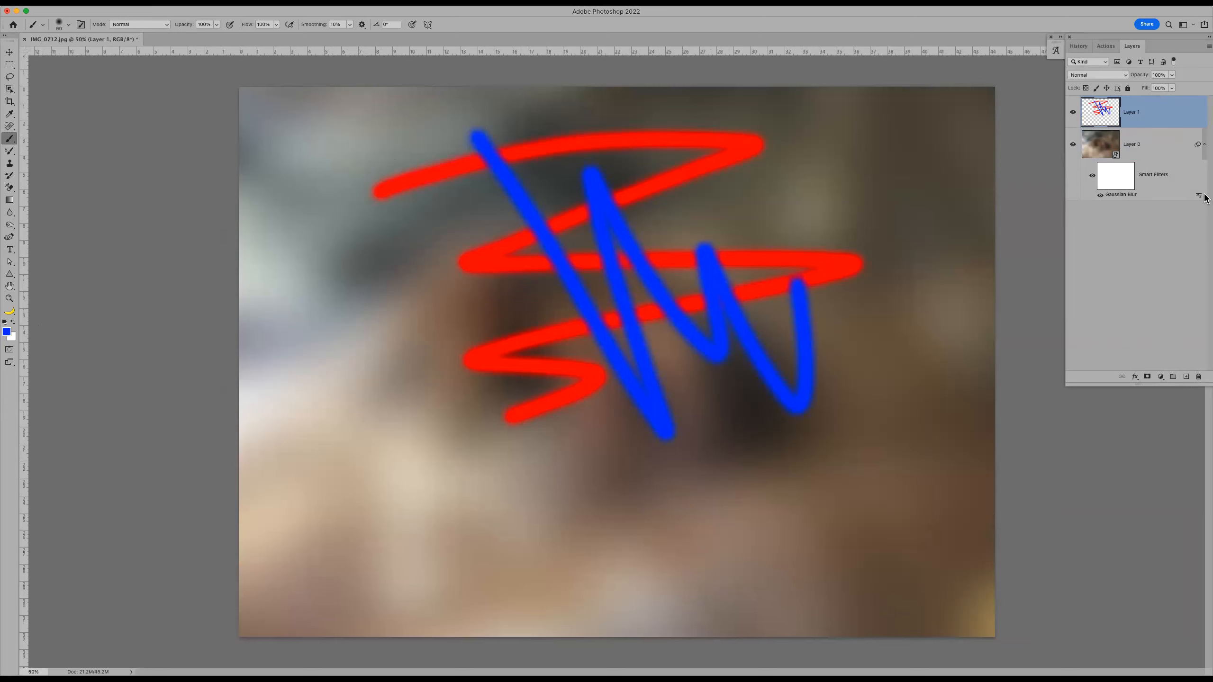
Reduce the radius of Layer 0's Gaussian Blur smart filter to 2.5 pixels.
double_click(1121, 195)
left_click_drag(302, 366, 256, 367)
left_click(365, 239)
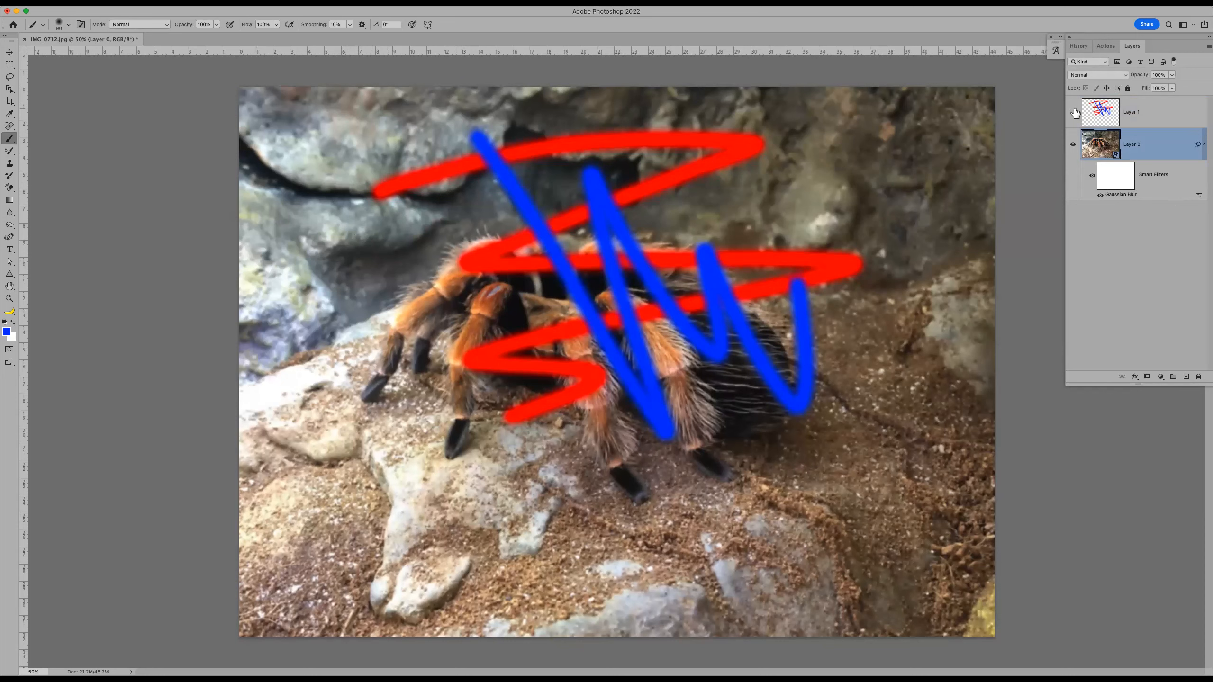
Hide the scribble layer and toggle Layer 0's Gaussian Blur off and on to compare the photo.
left_click(1074, 111)
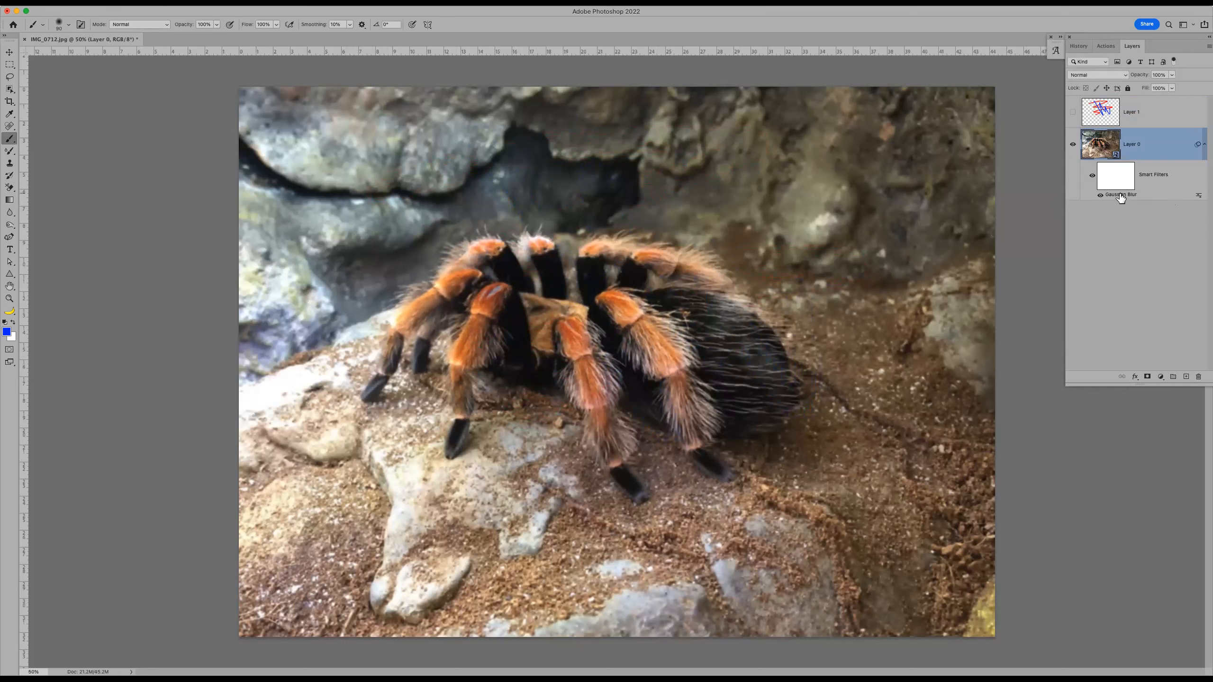
left_click(1101, 197)
left_click(1100, 196)
left_click(1100, 196)
Make Layer 1 visible again and convert it to a smart object for smart filters.
left_click(1151, 113)
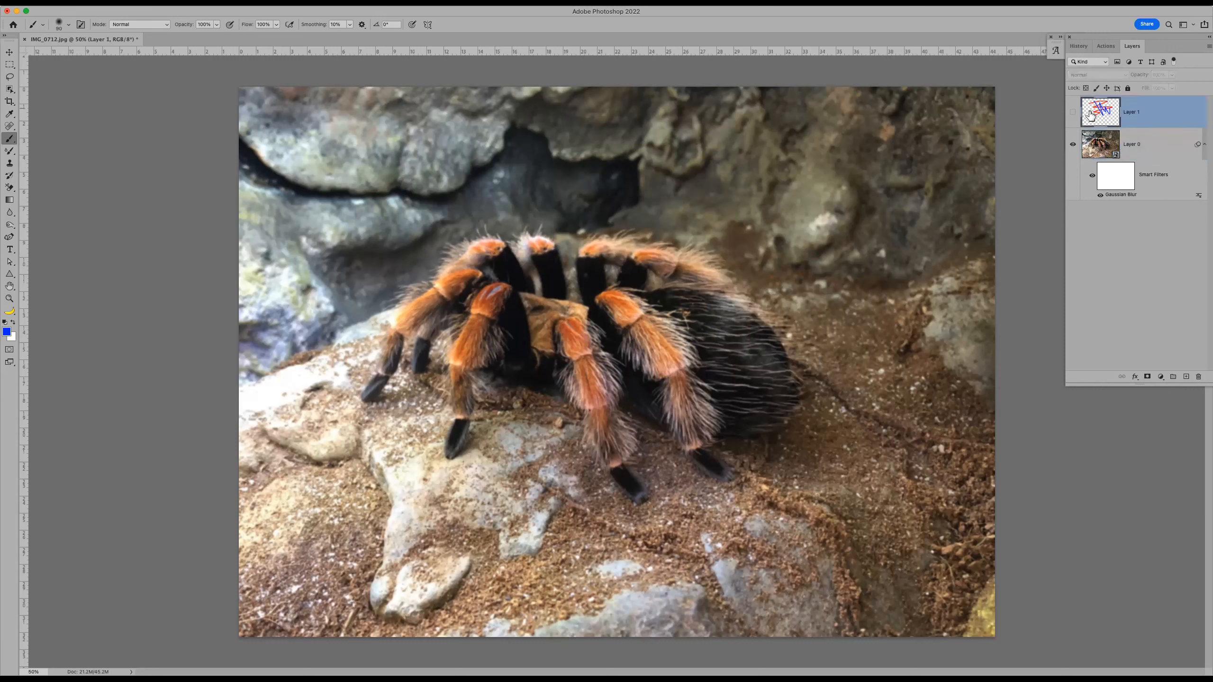
left_click(1073, 112)
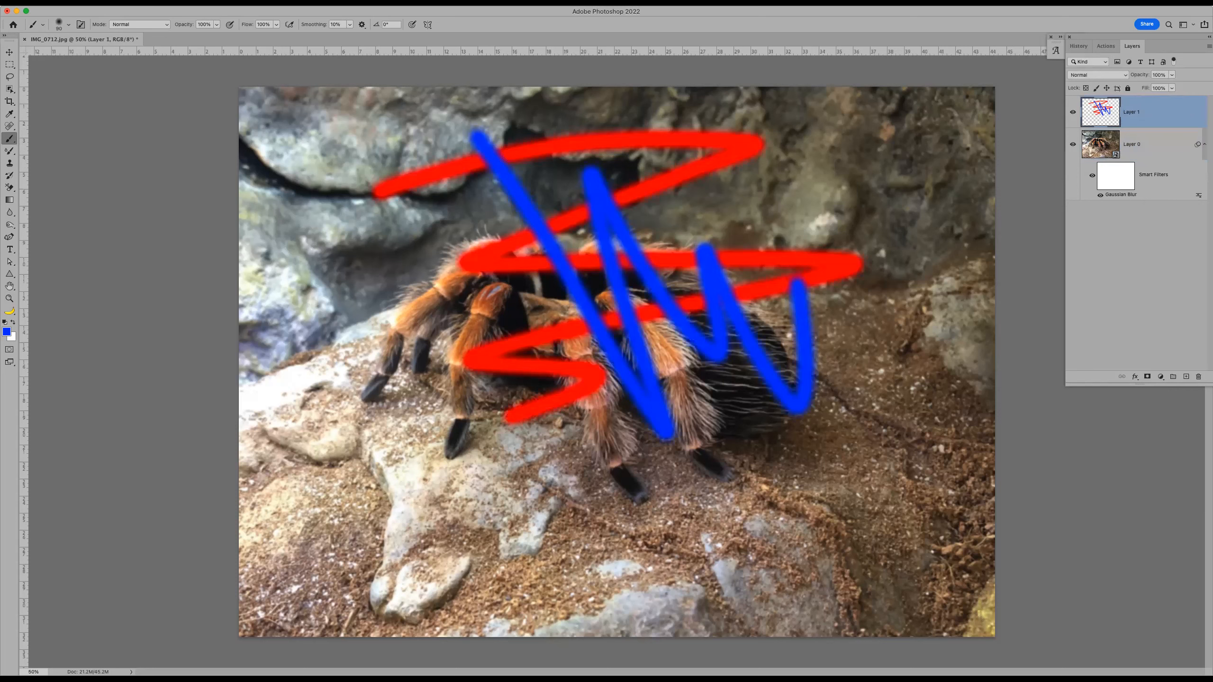
left_click(220, 2)
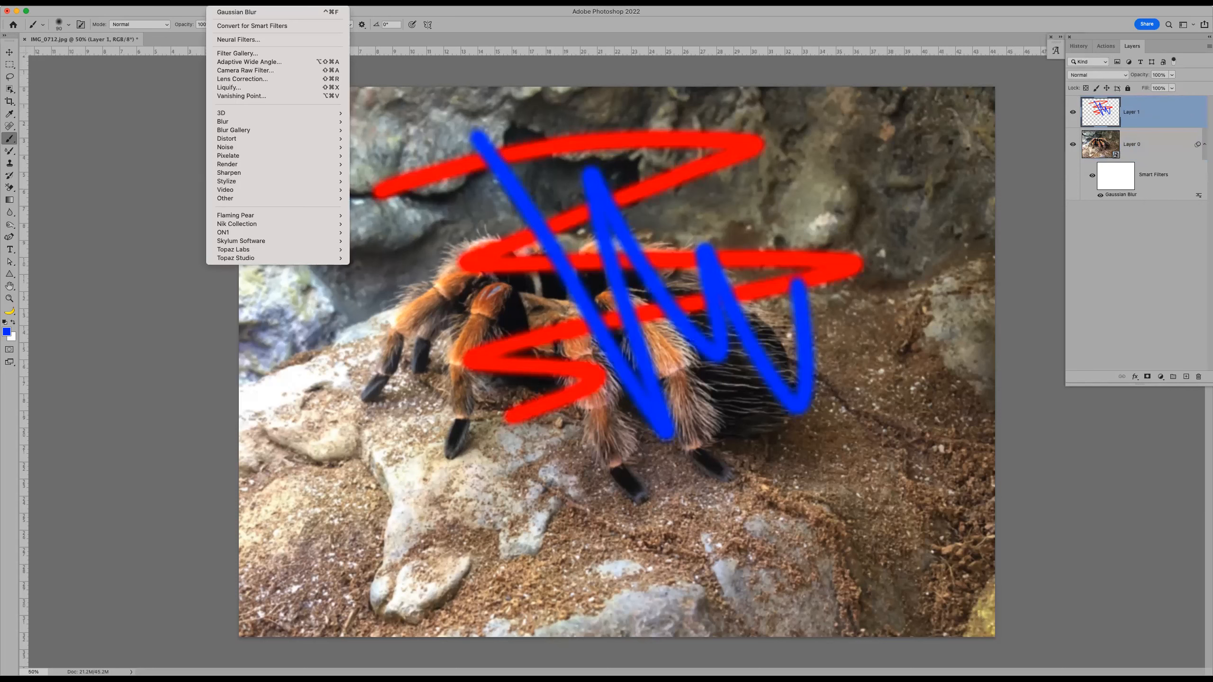
left_click(240, 26)
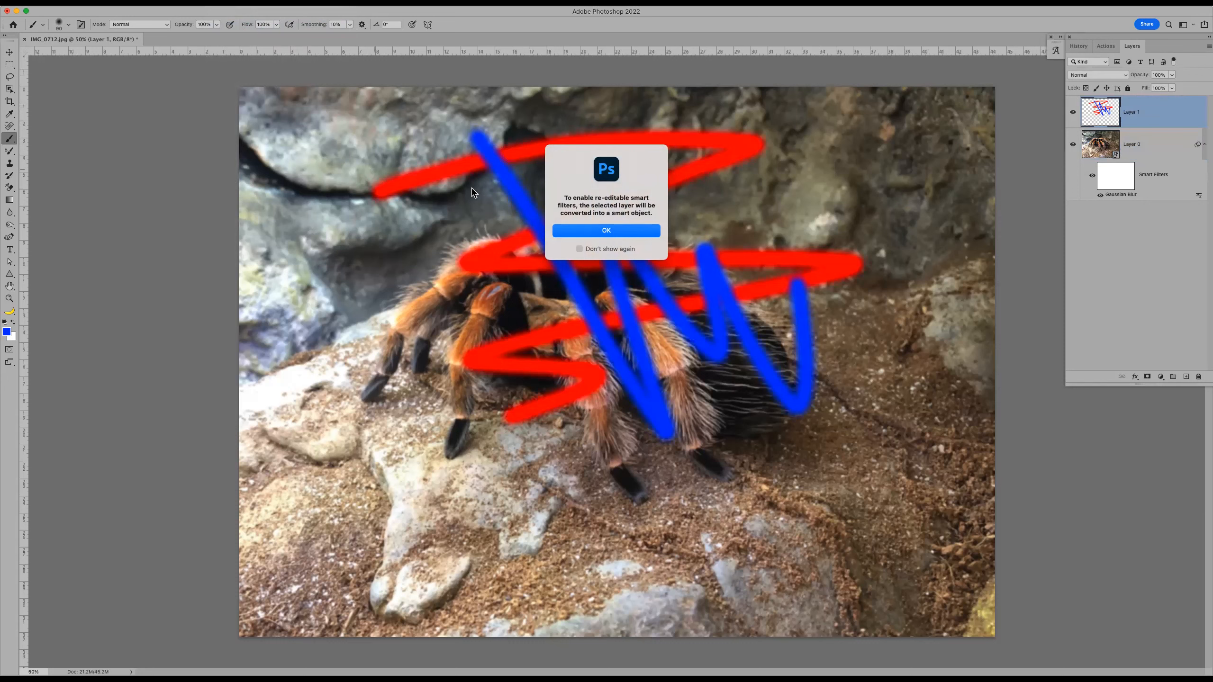
left_click(618, 238)
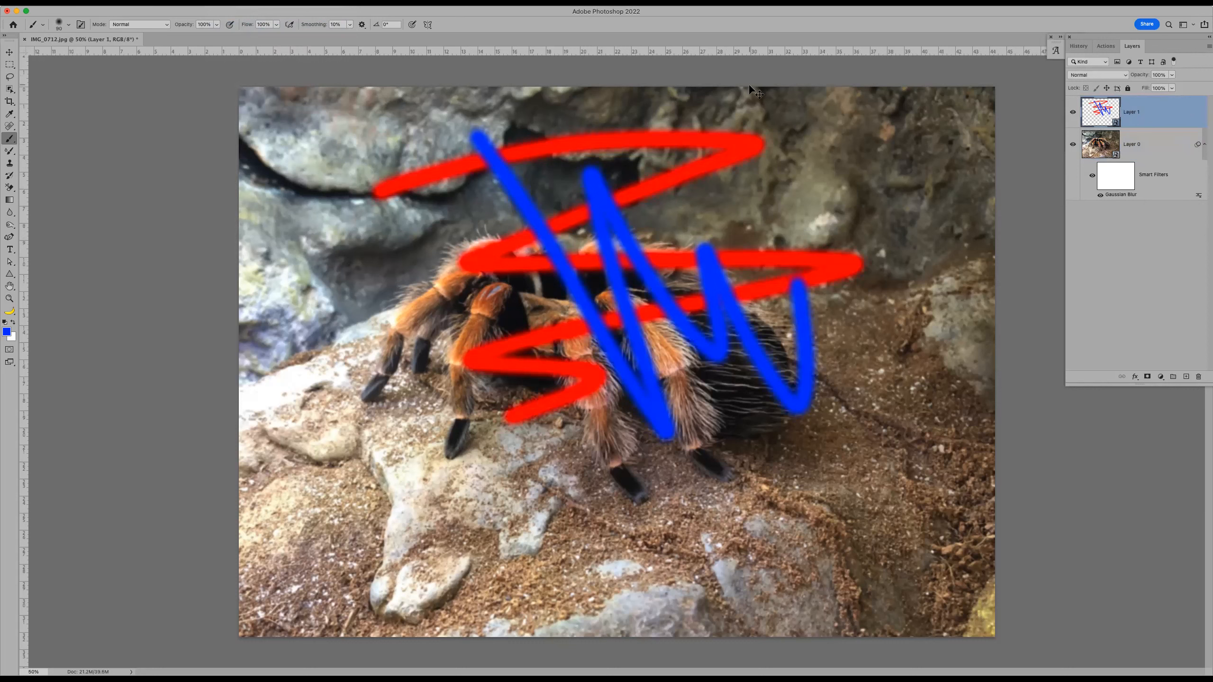
Apply a Gaussian Blur smart filter with a 132.5-pixel radius to the scribbles on Layer 1.
key("super+f")
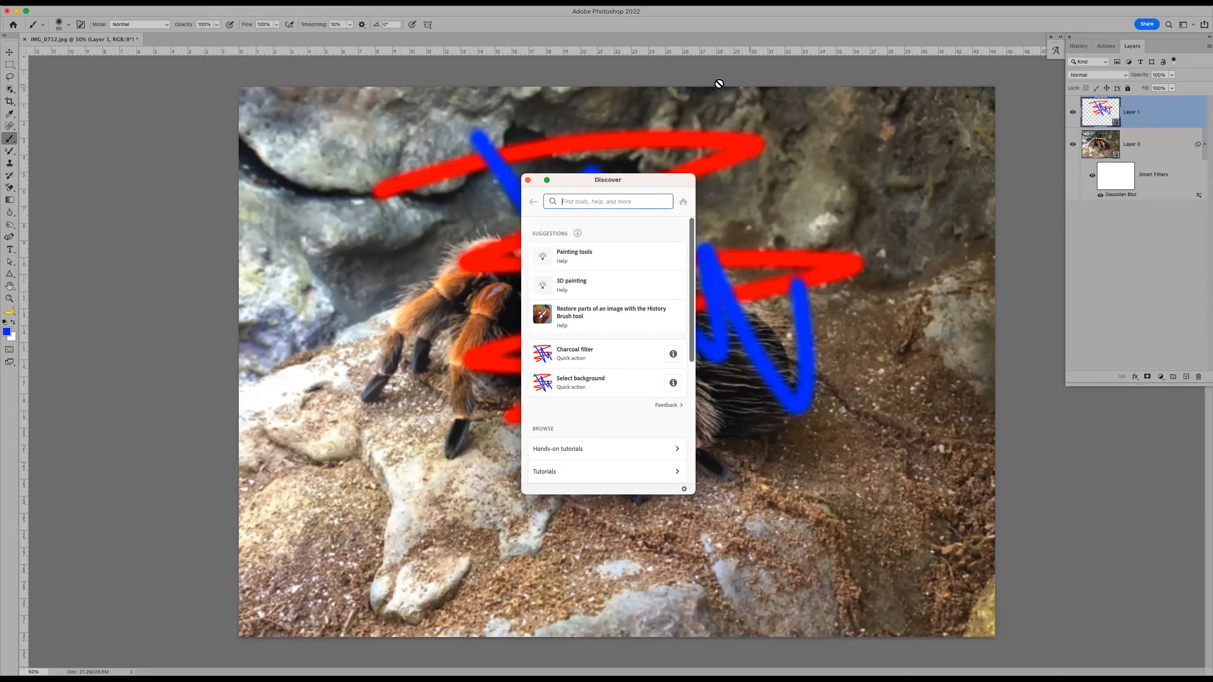
key("Escape")
left_click(220, 3)
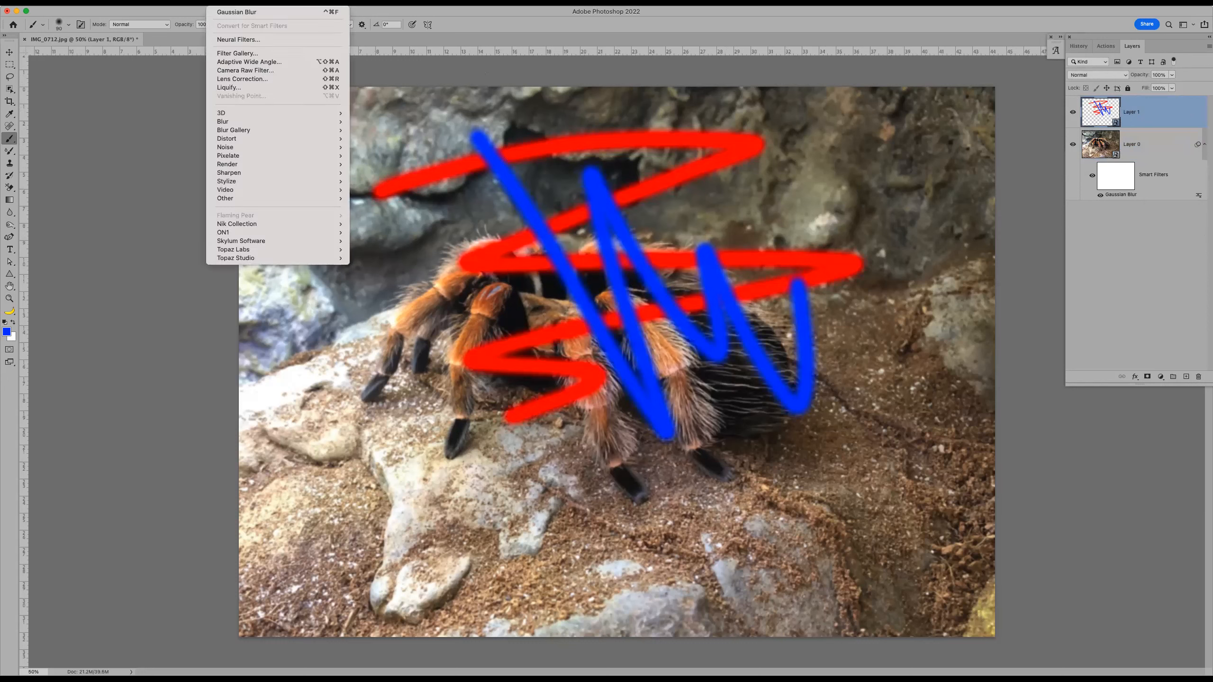
left_click(245, 13)
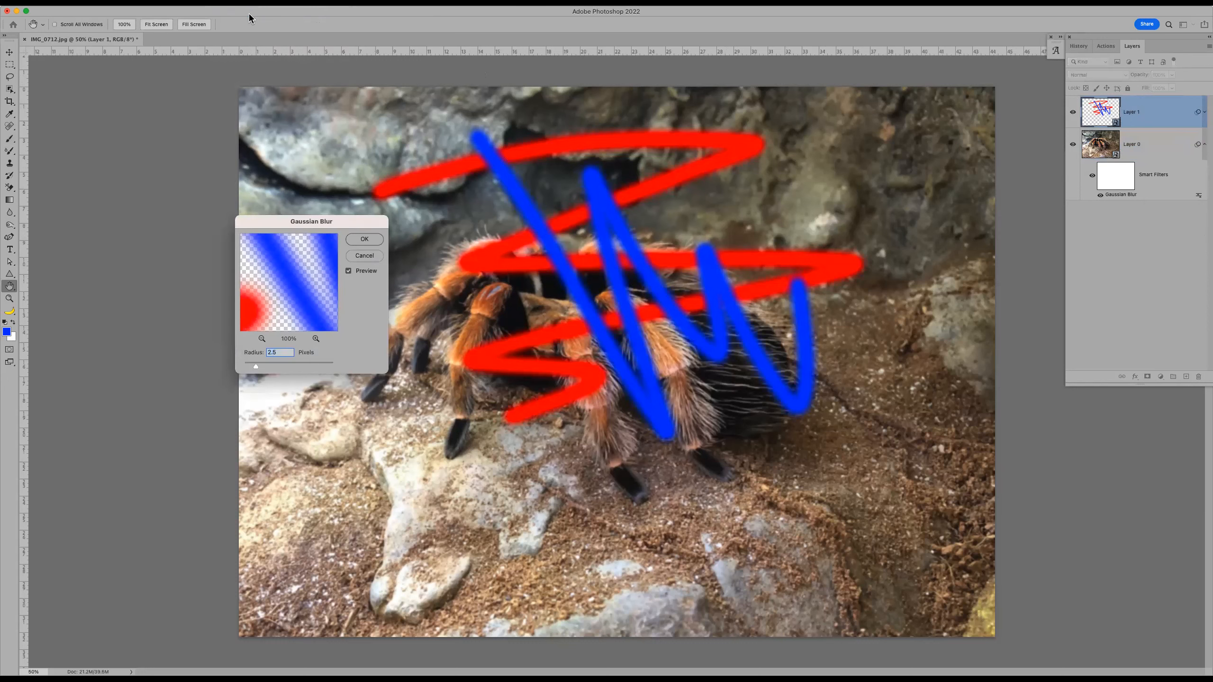
left_click_drag(255, 366, 306, 365)
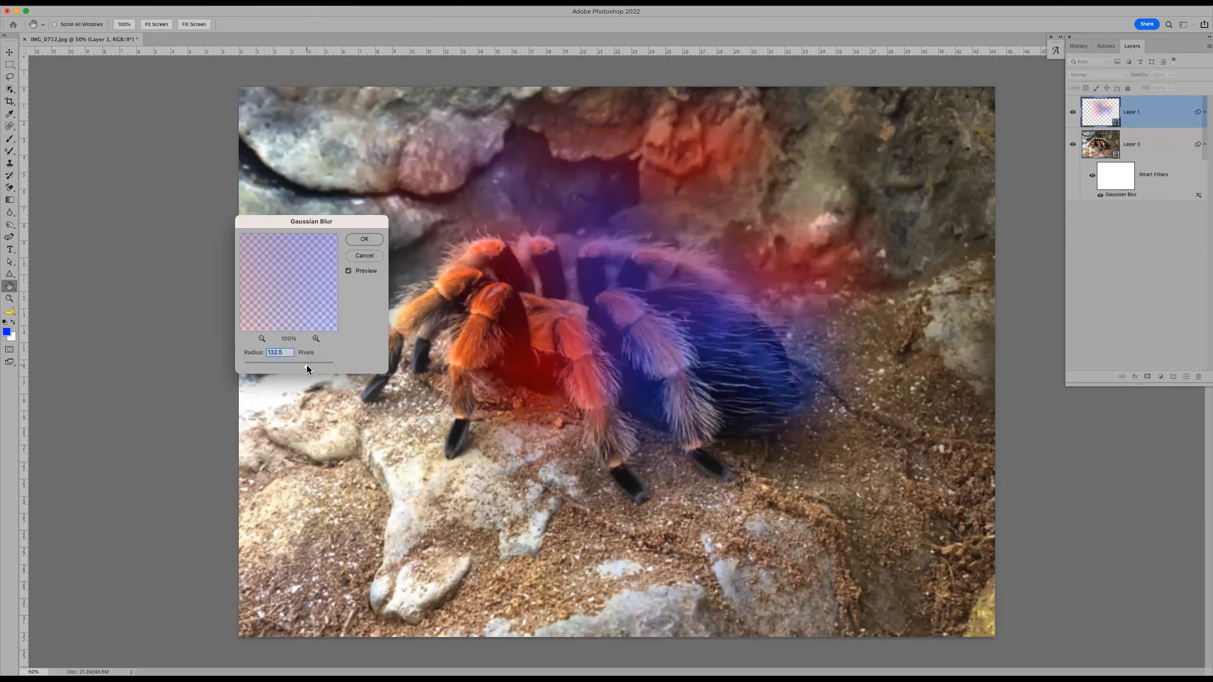
left_click(365, 239)
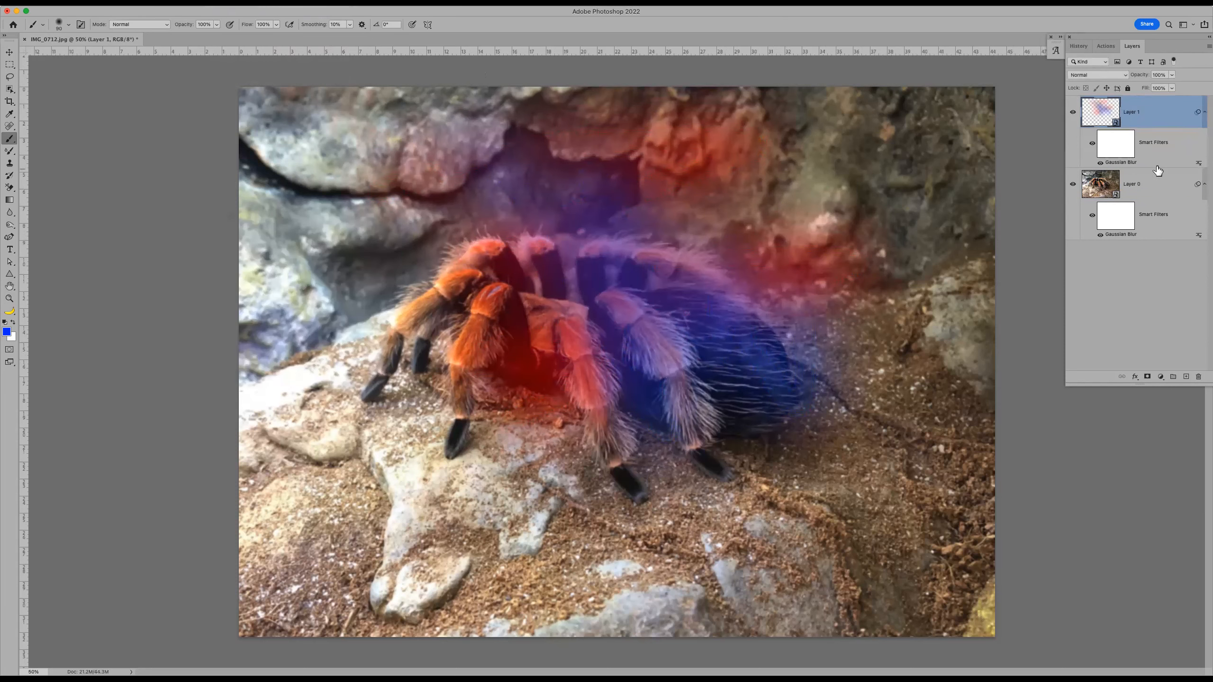
With Layer 1 temporarily hidden, set Layer 0's Gaussian Blur radius to 764.8 pixels.
left_click(1116, 224)
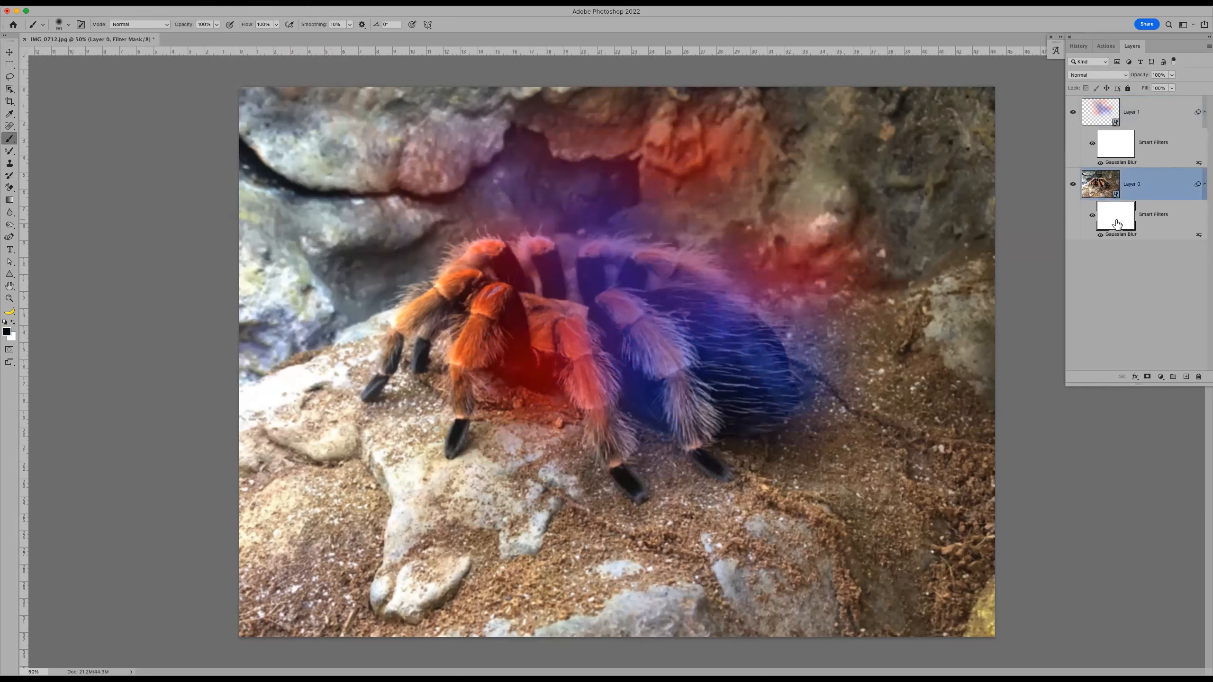
left_click(1116, 236)
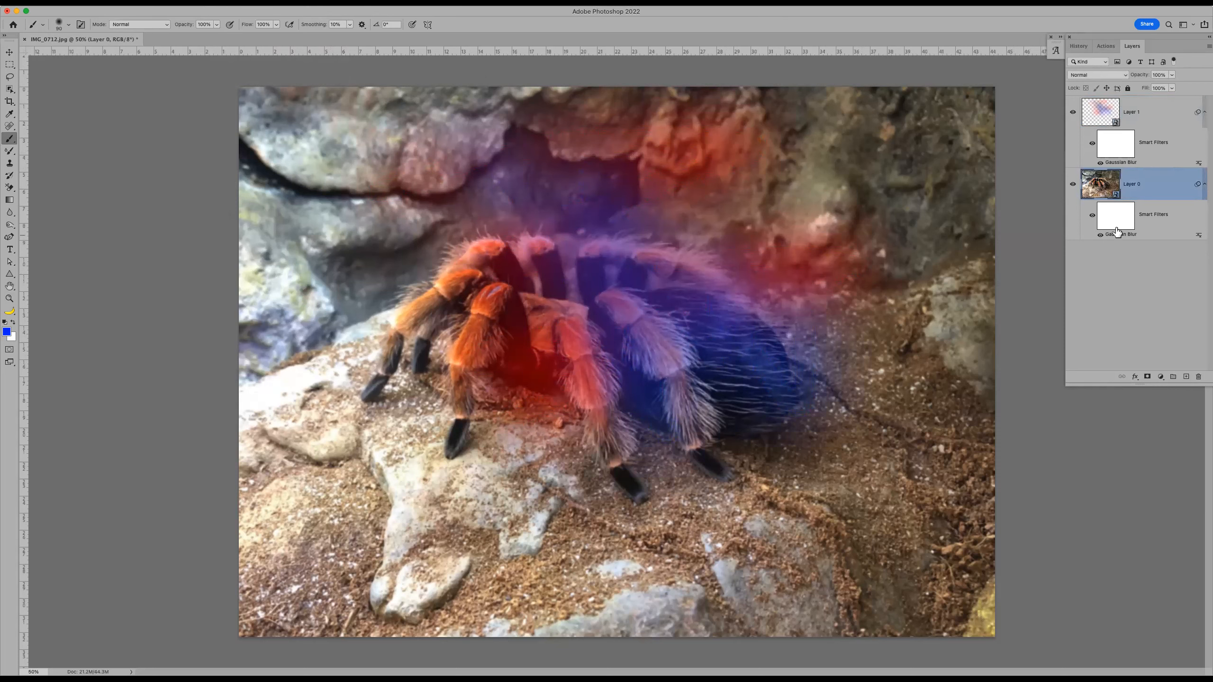
left_click(1073, 112)
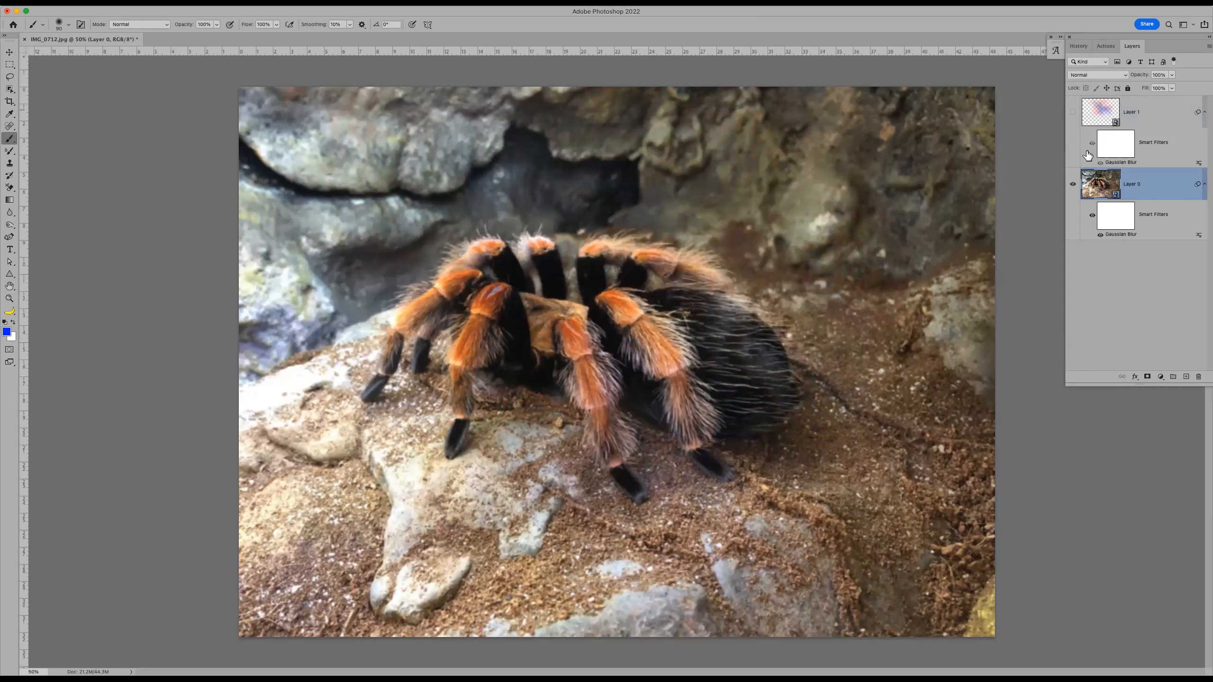
double_click(1126, 235)
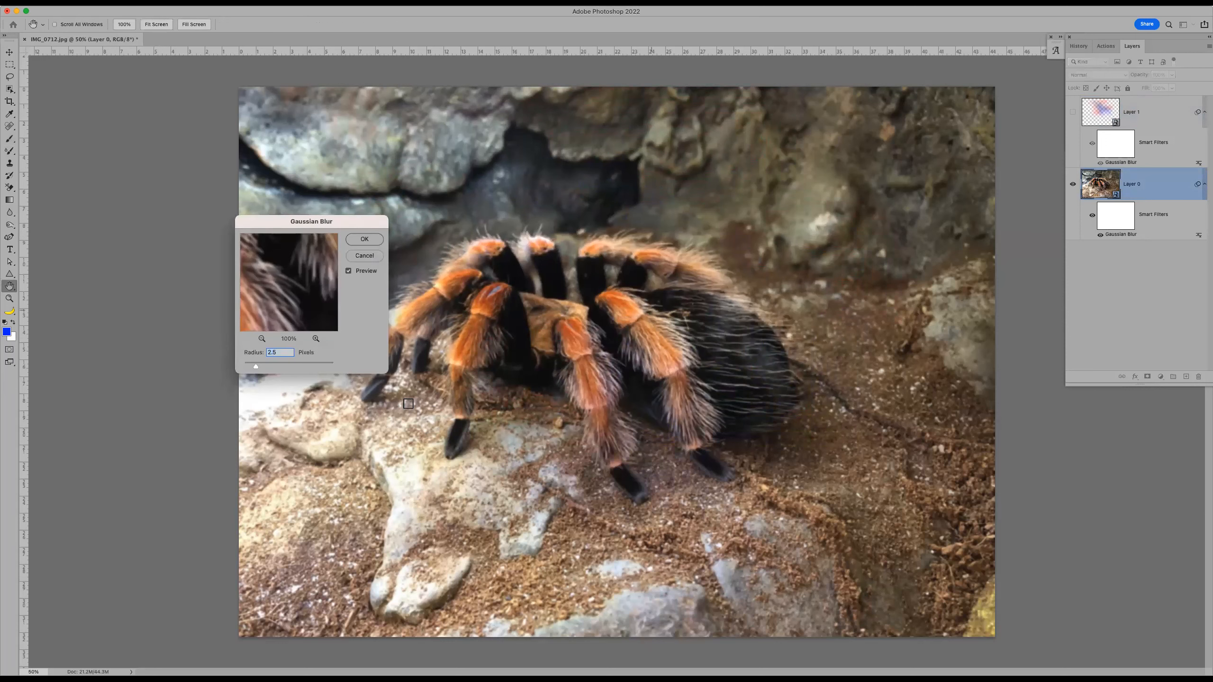
left_click(328, 363)
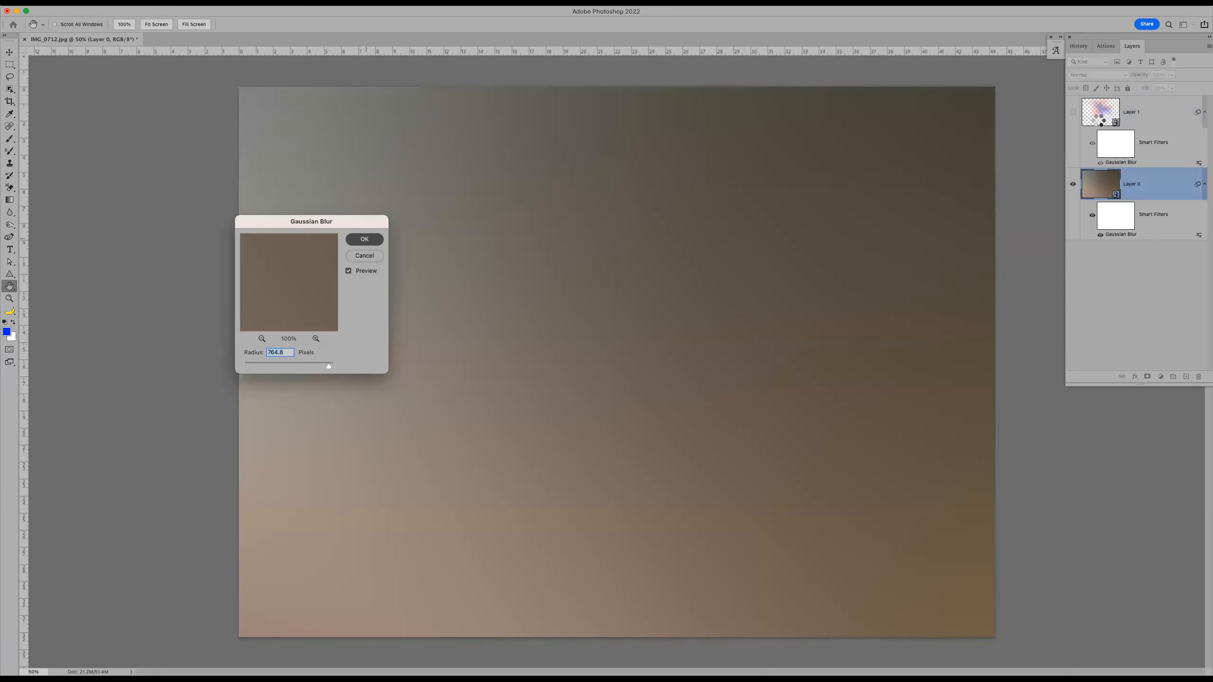
key("Return")
left_click(1073, 112)
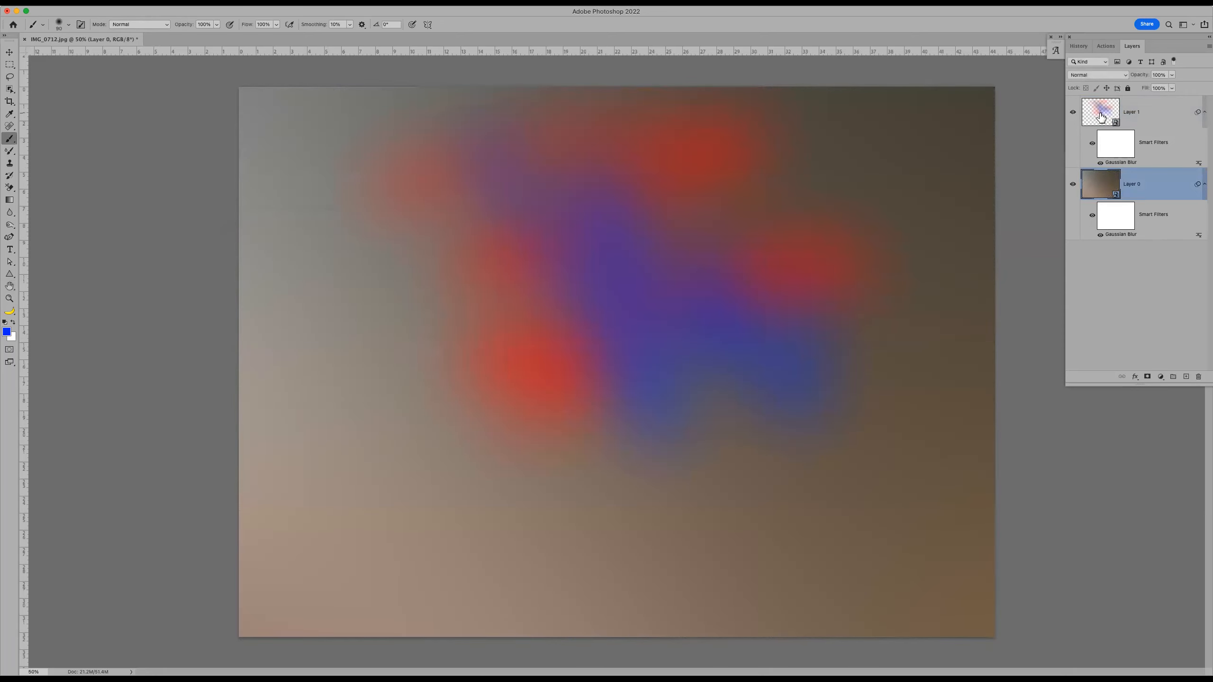
Reduce the radius of Layer 1's Gaussian Blur smart filter to 4.0 pixels.
left_click(1105, 117)
double_click(1122, 163)
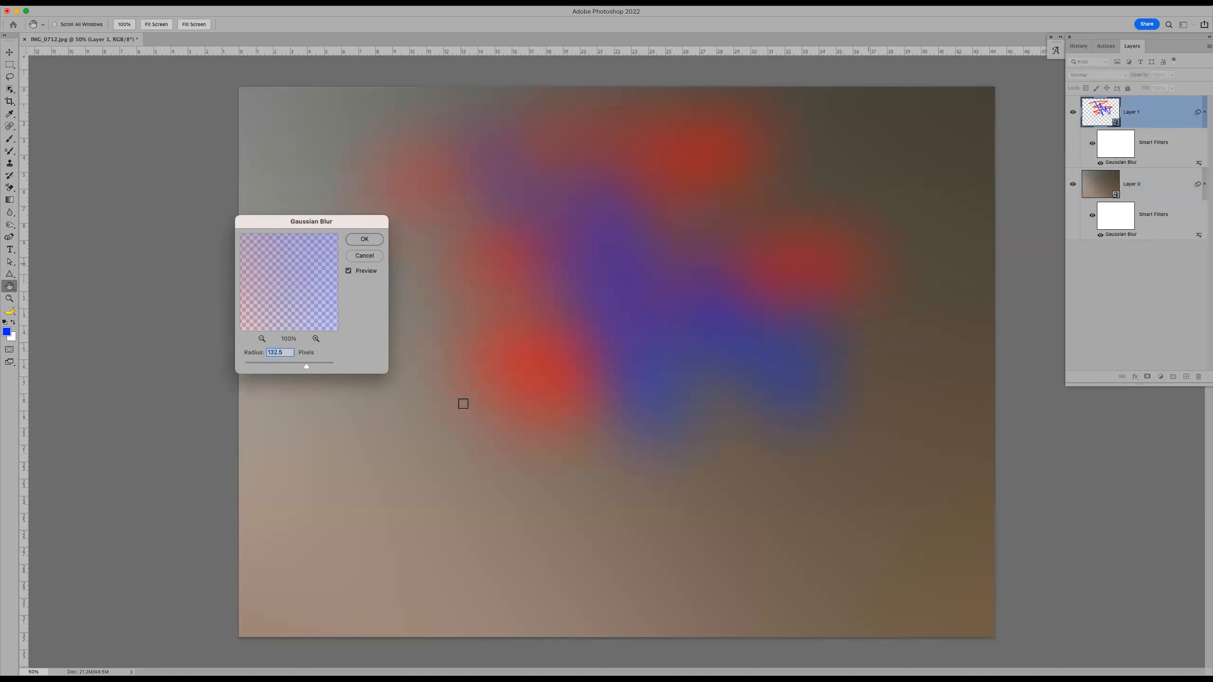
left_click_drag(307, 365, 264, 366)
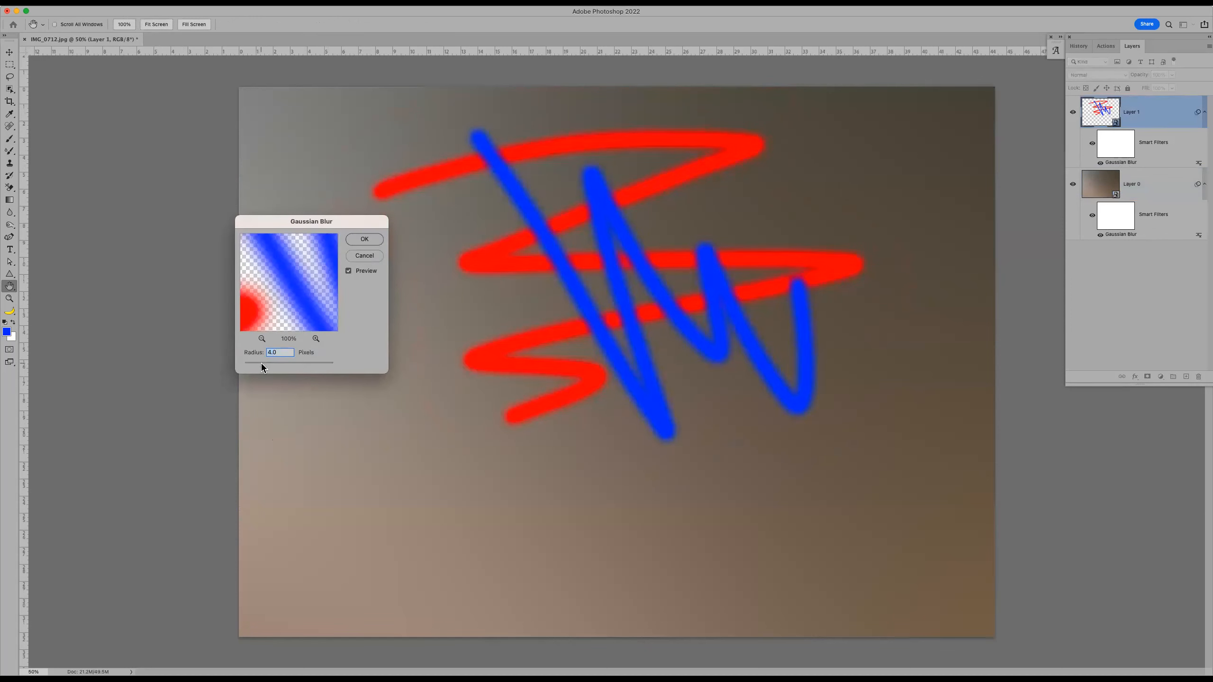
left_click(364, 240)
key("b")
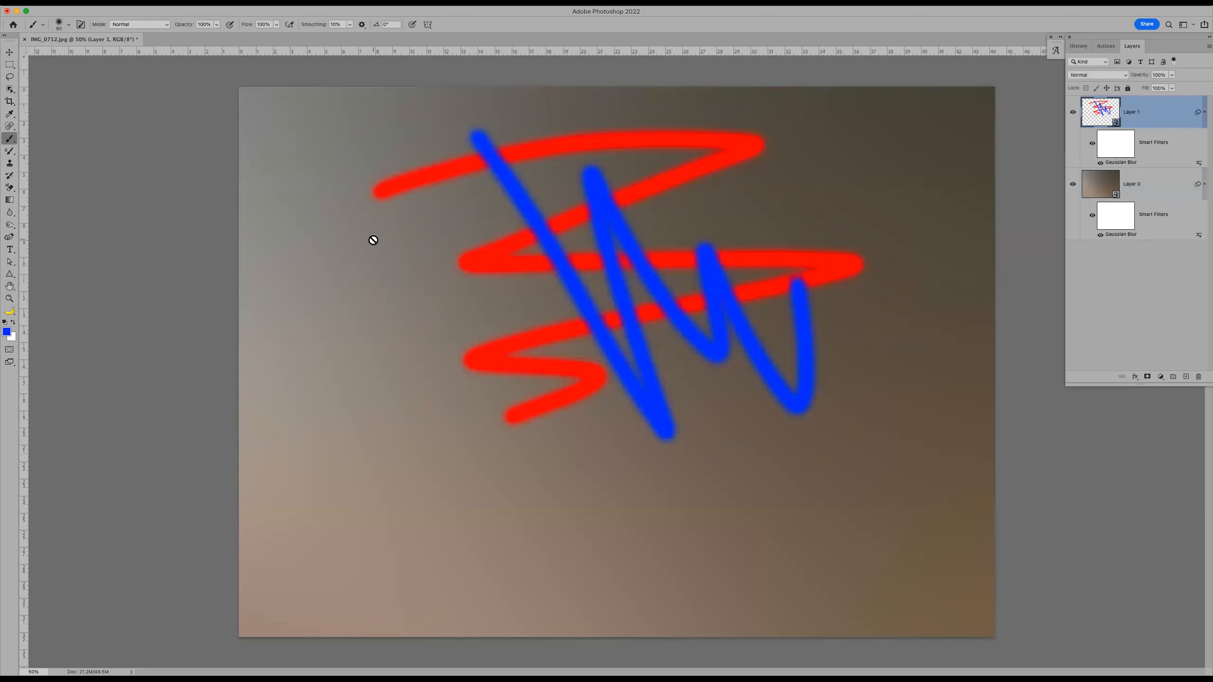
Set Layer 0's Gaussian Blur radius to 1.1 pixels and hide Layer 1.
double_click(1126, 234)
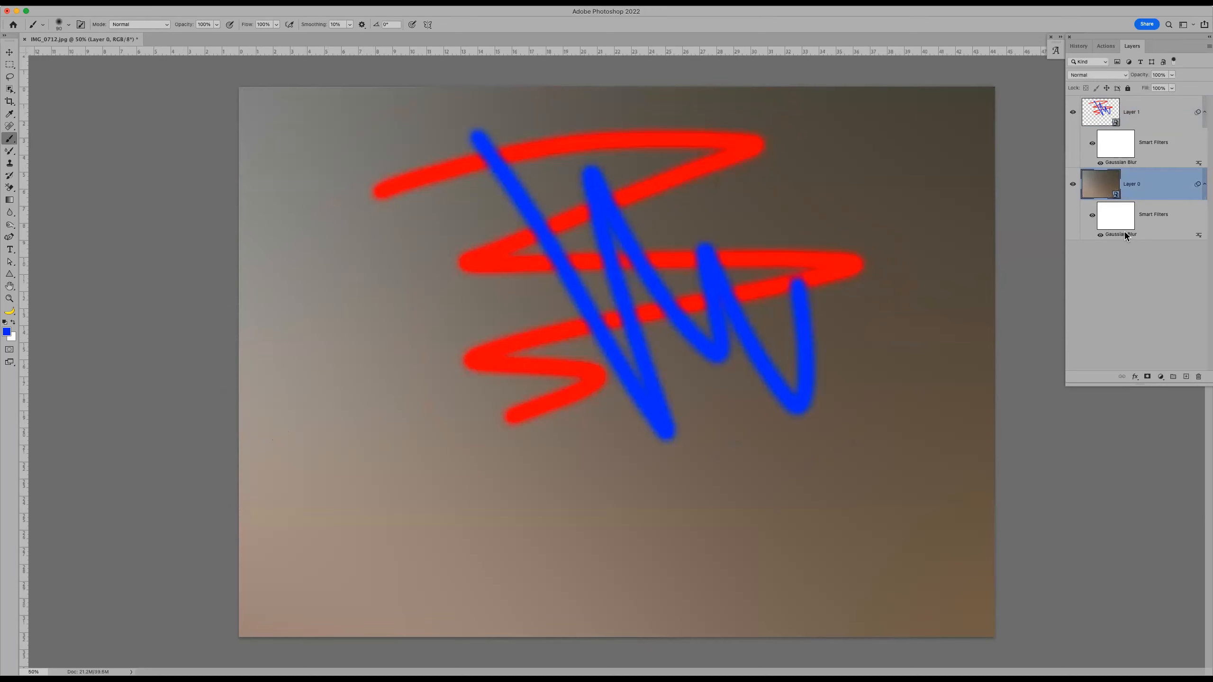
left_click_drag(267, 365, 248, 365)
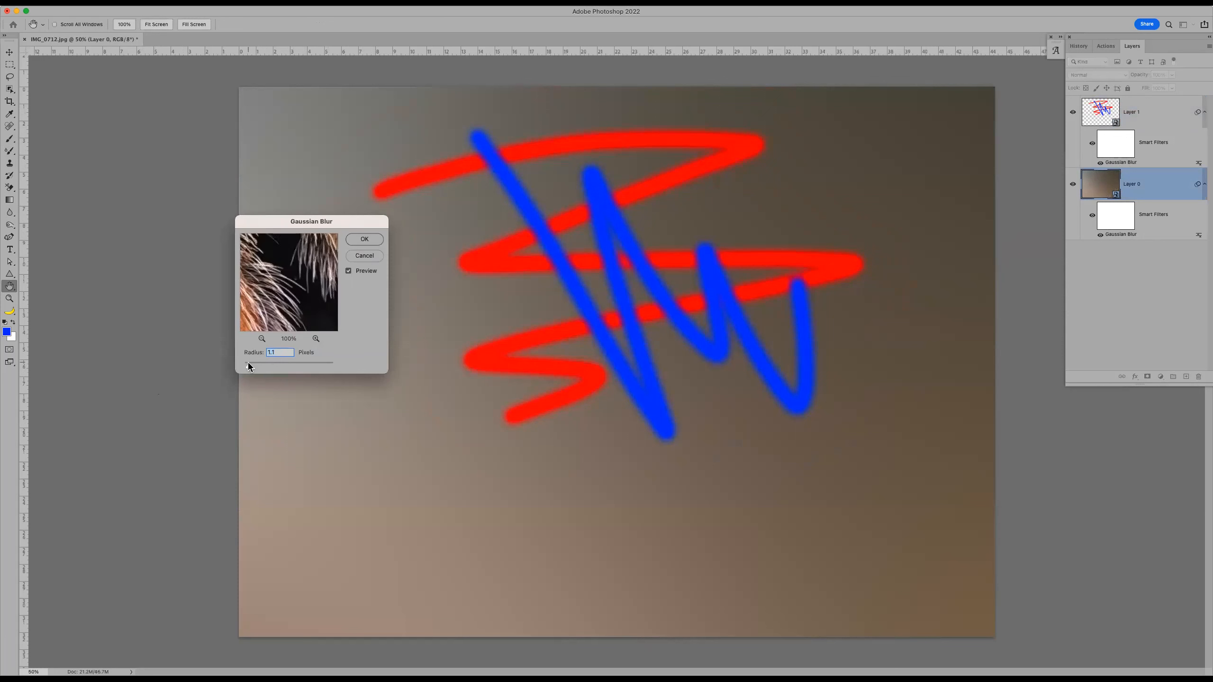
left_click(364, 239)
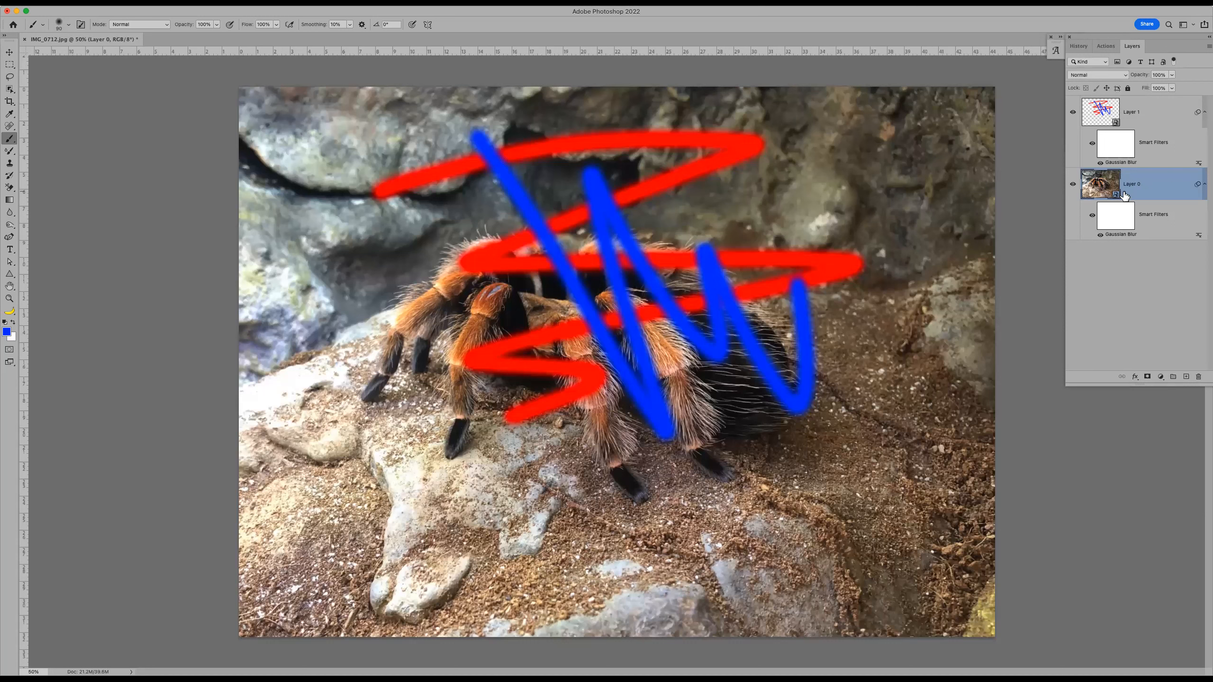
left_click(1074, 113)
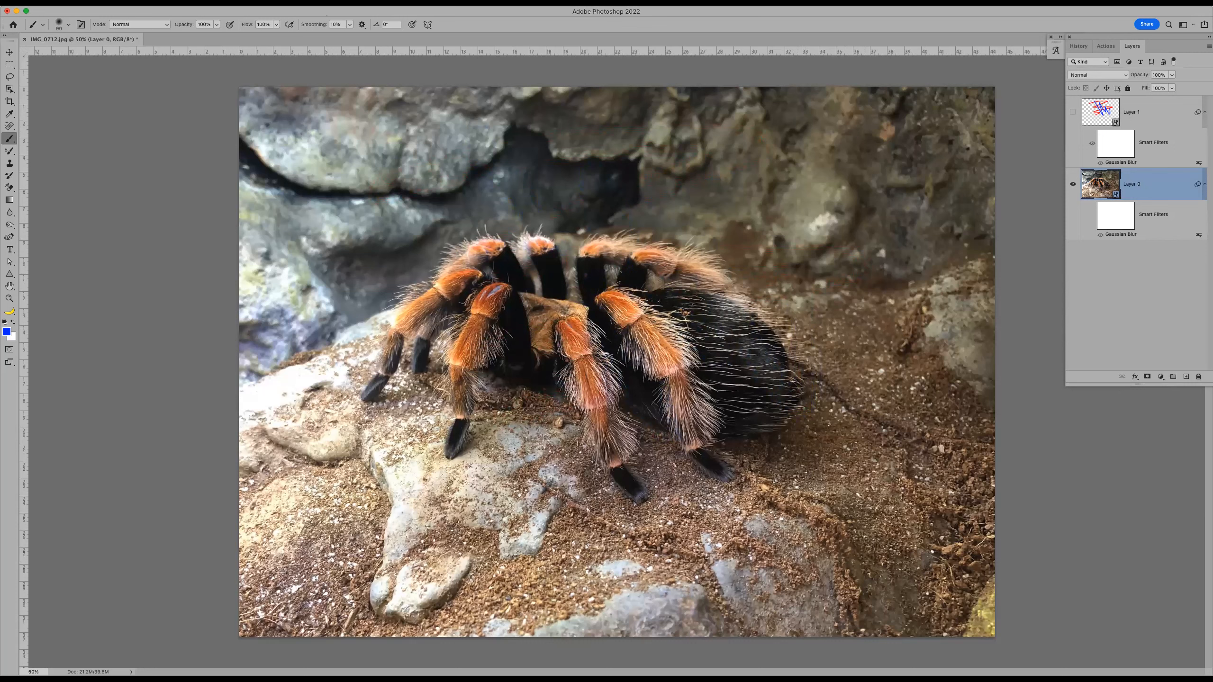
left_click(220, 2)
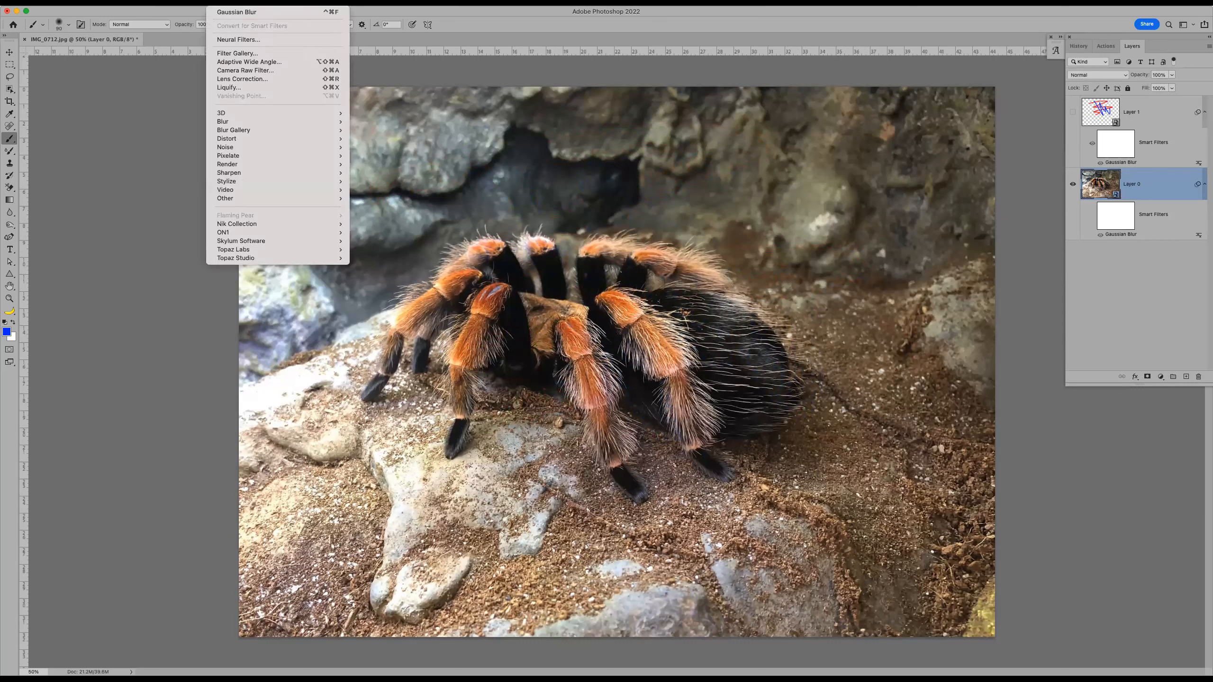
mouse_move(251, 123)
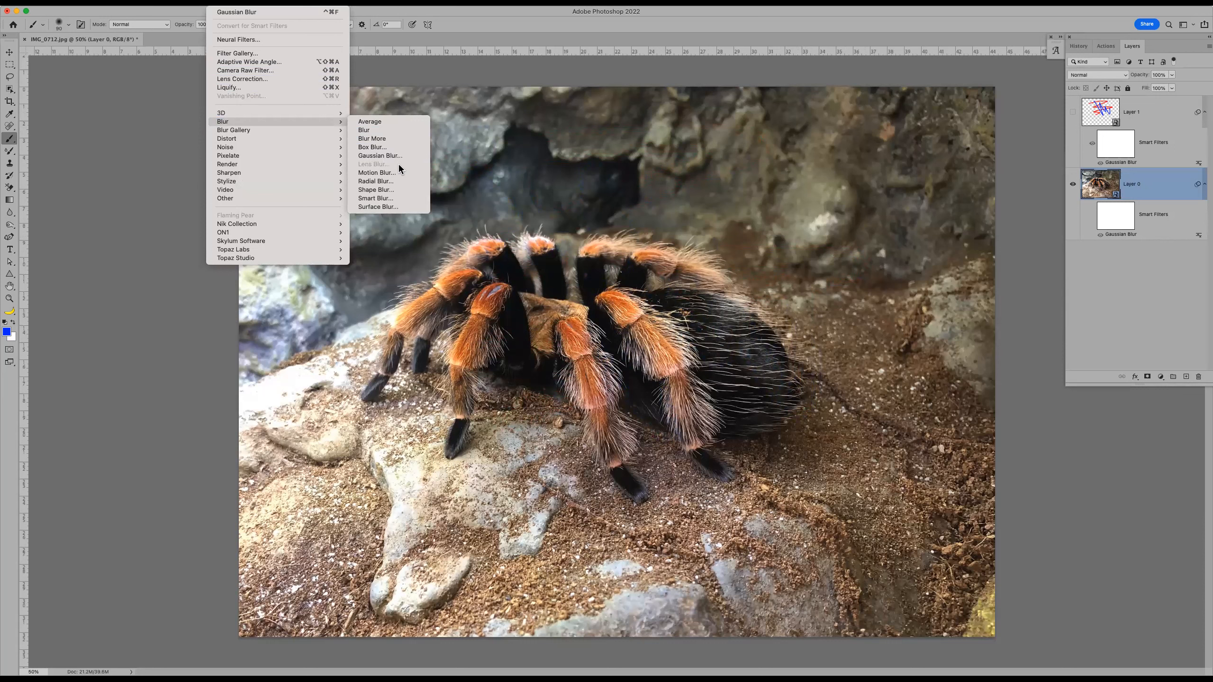
mouse_move(303, 137)
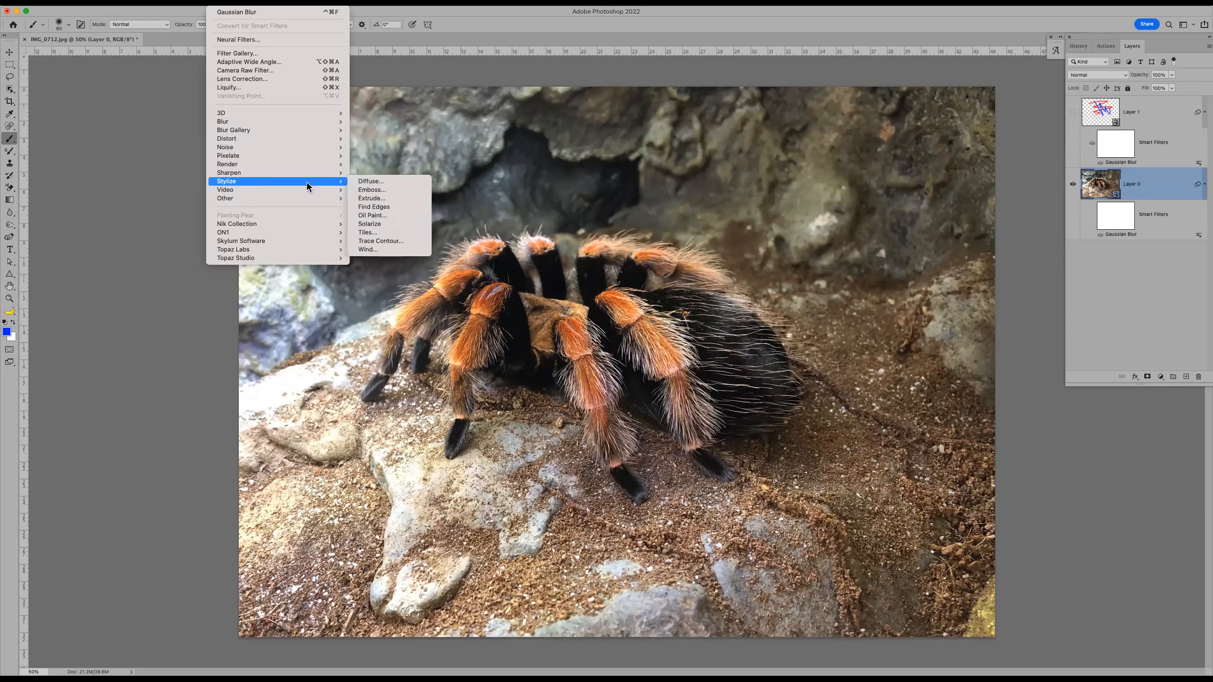
Launch the Nik Collection filter Analog Efex Pro 2 as a smart filter on Layer 0 and dismiss the smart object warning.
mouse_move(305, 188)
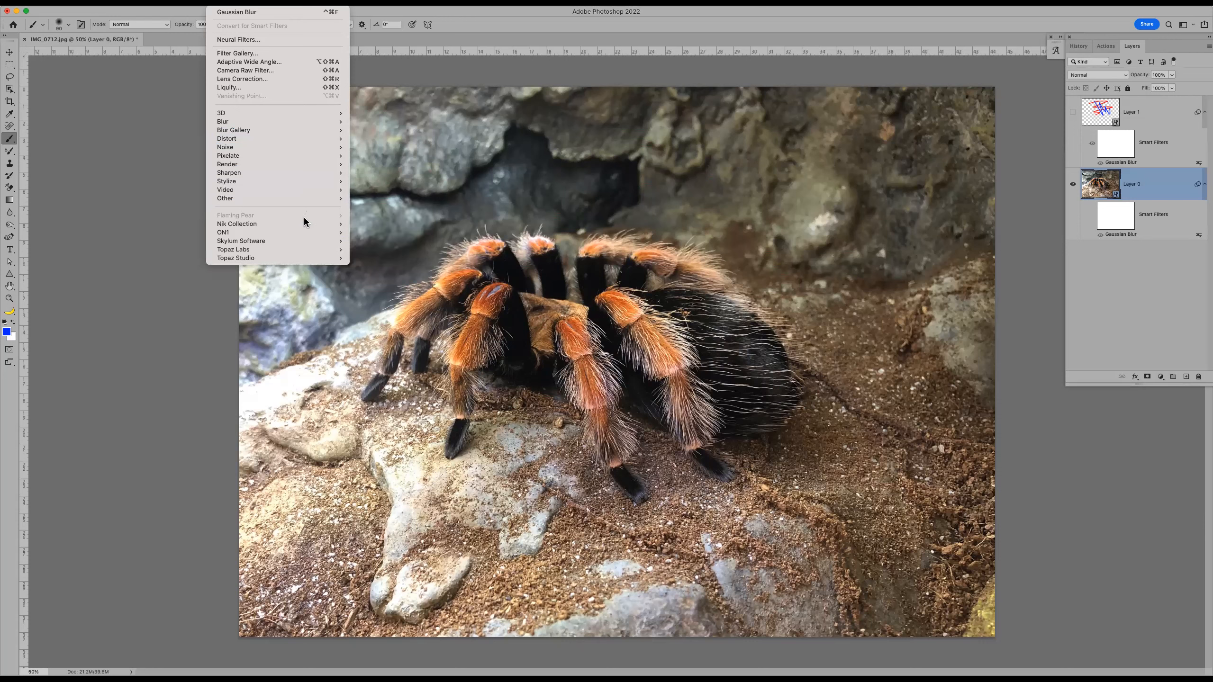
mouse_move(302, 223)
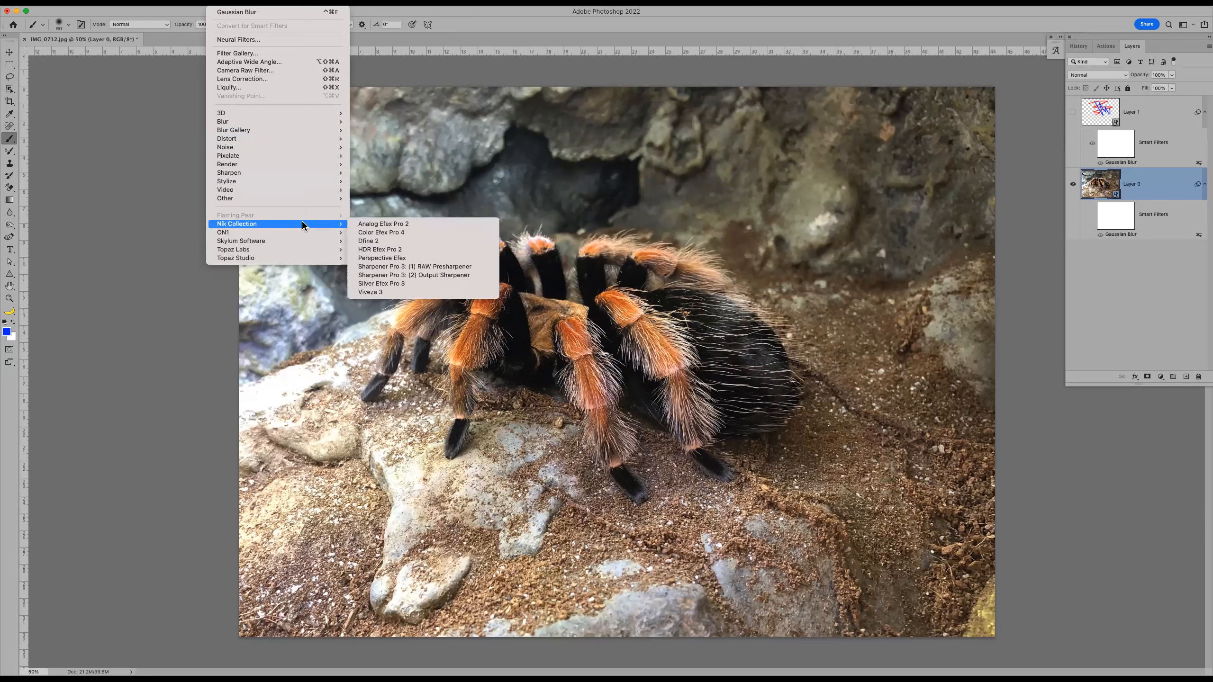
left_click(374, 223)
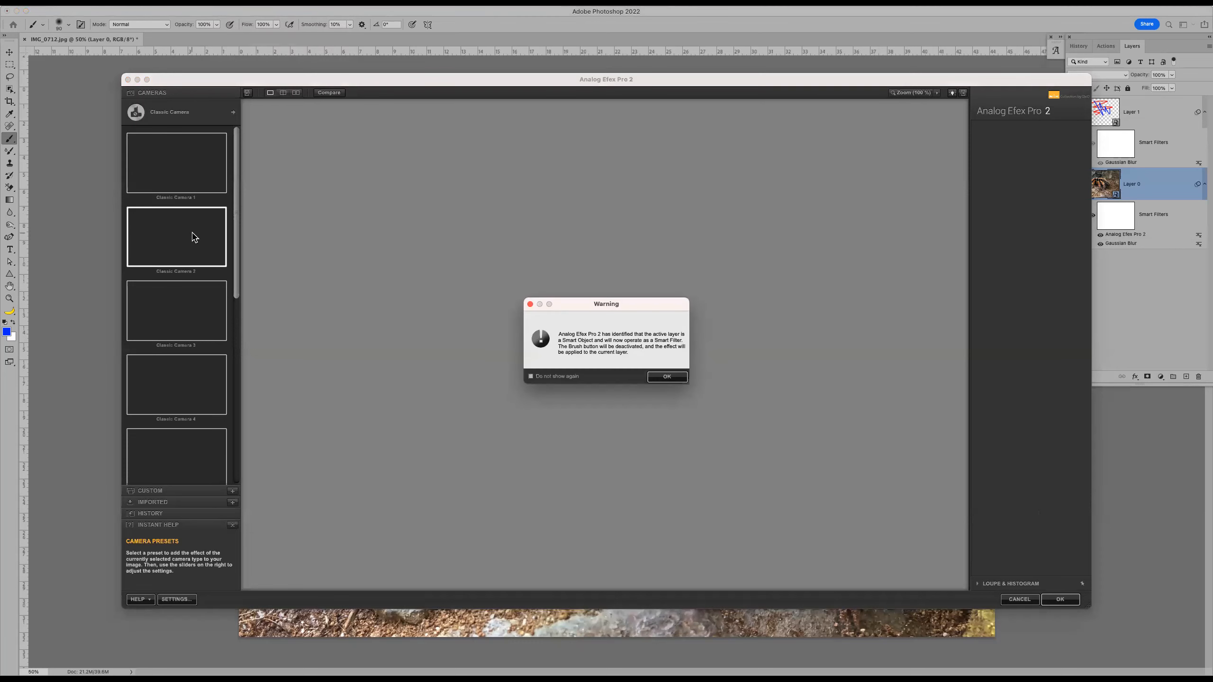
left_click(668, 377)
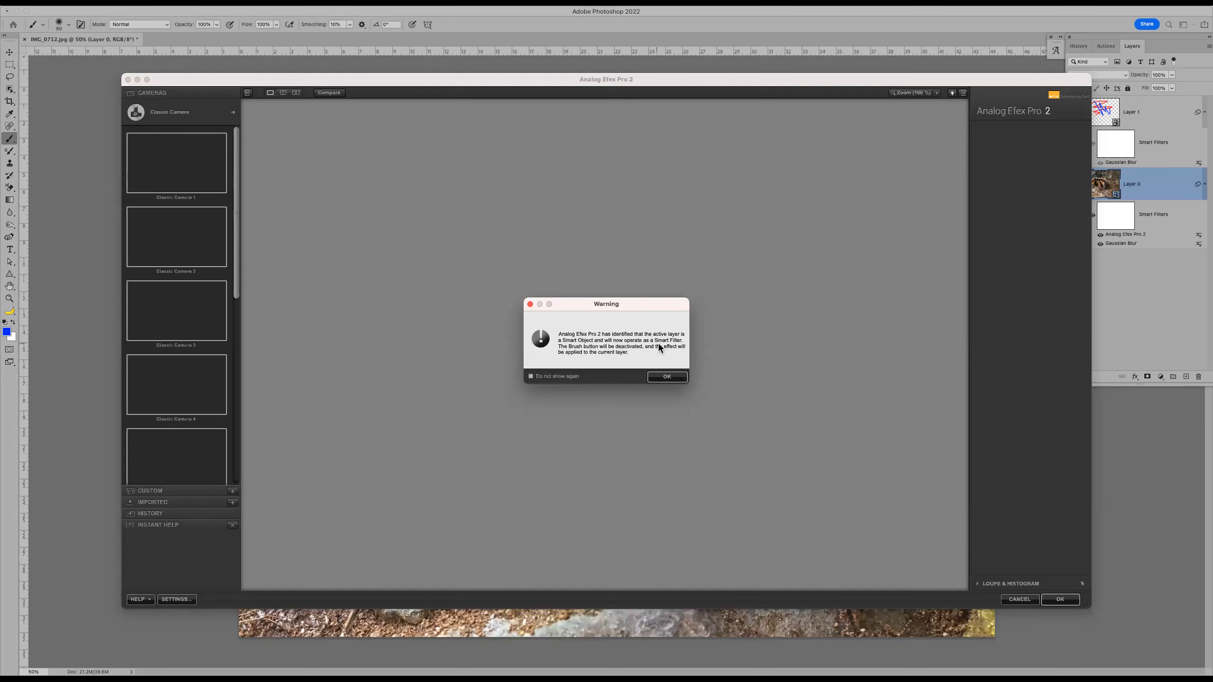
left_click(662, 376)
left_click(662, 377)
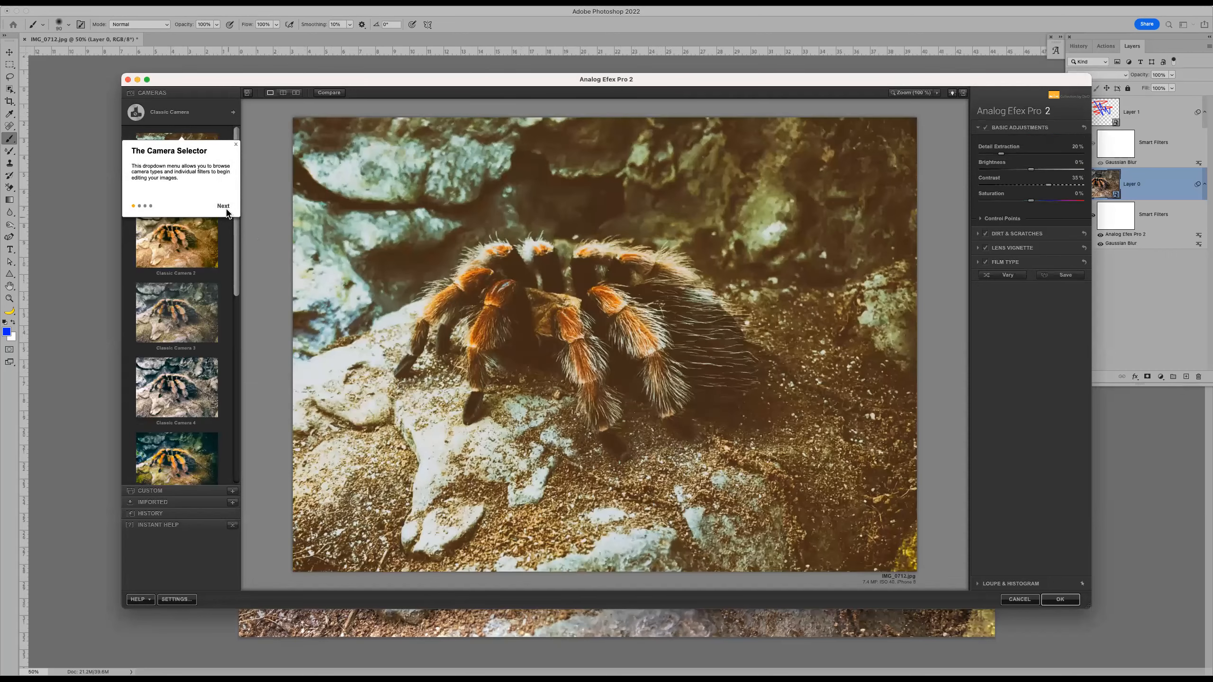
Raise Analog Efex Pro 2's Brightness to about 38% with the Classic Camera look, apply it to Layer 0, and toggle that smart filter's visibility.
left_click(236, 144)
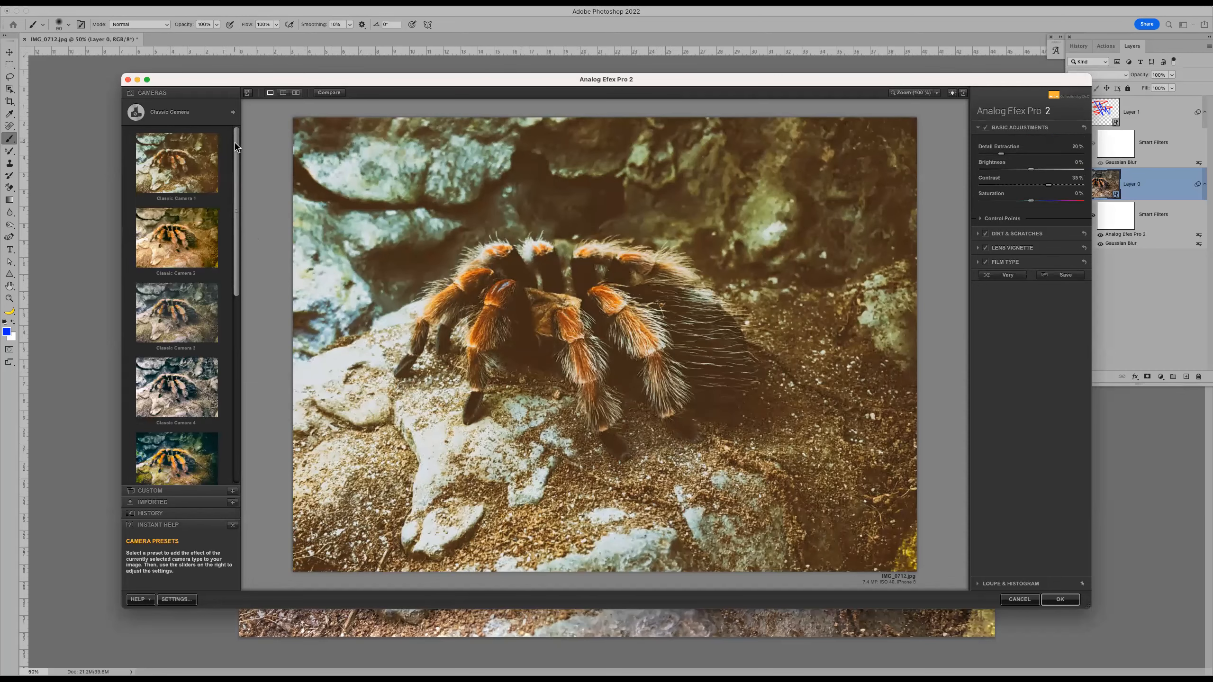
left_click(134, 115)
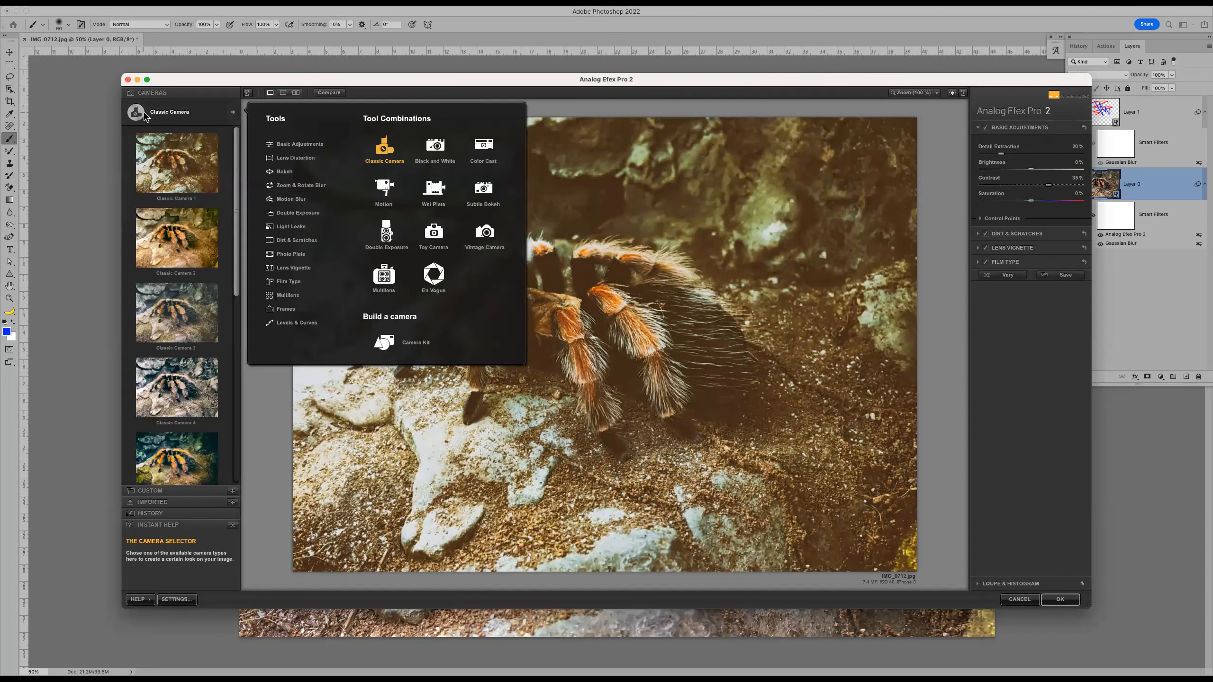
left_click(187, 117)
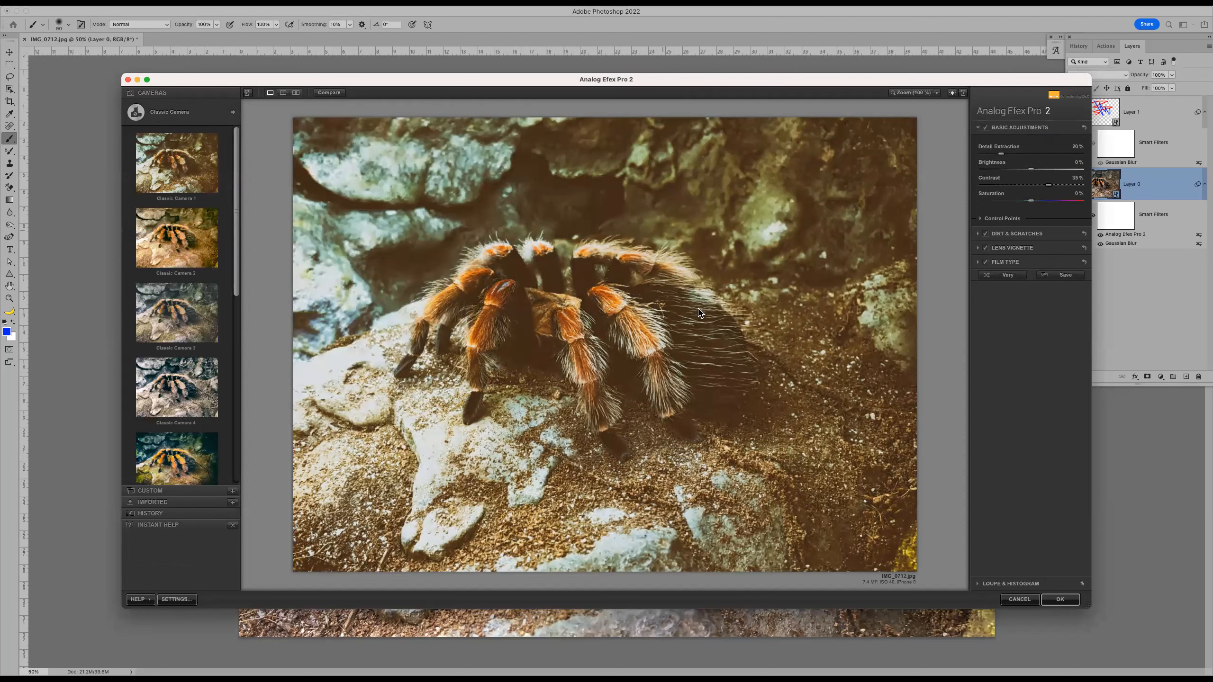
left_click(1052, 170)
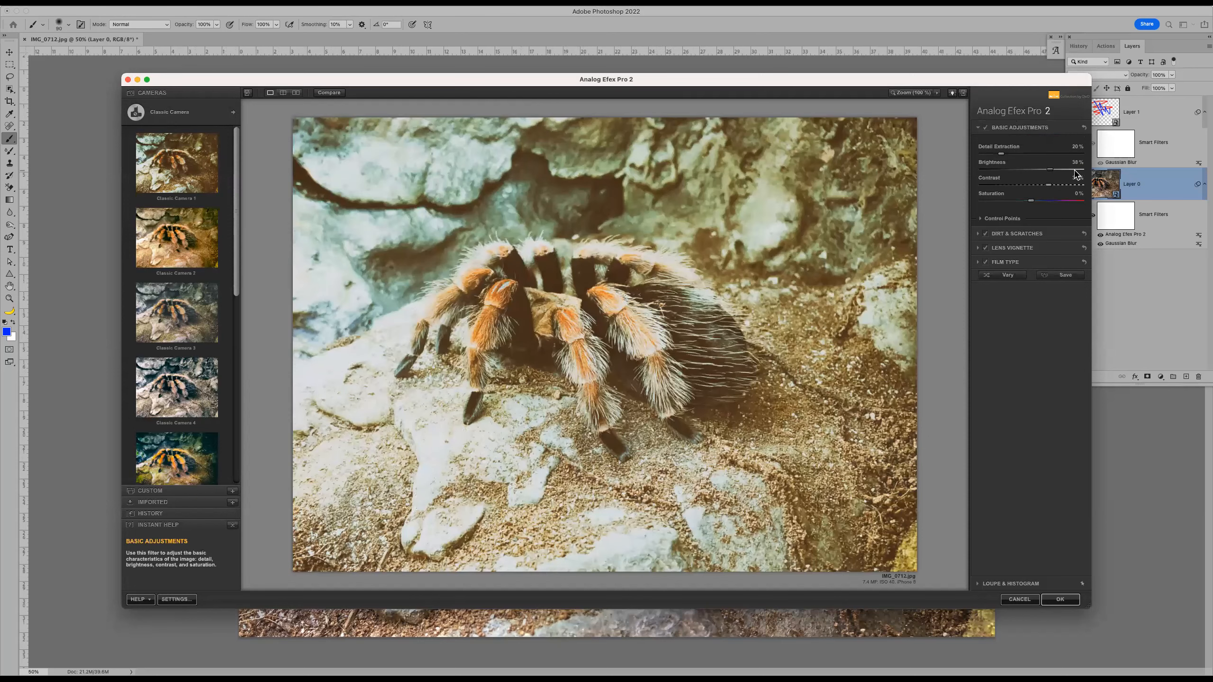
left_click(1069, 603)
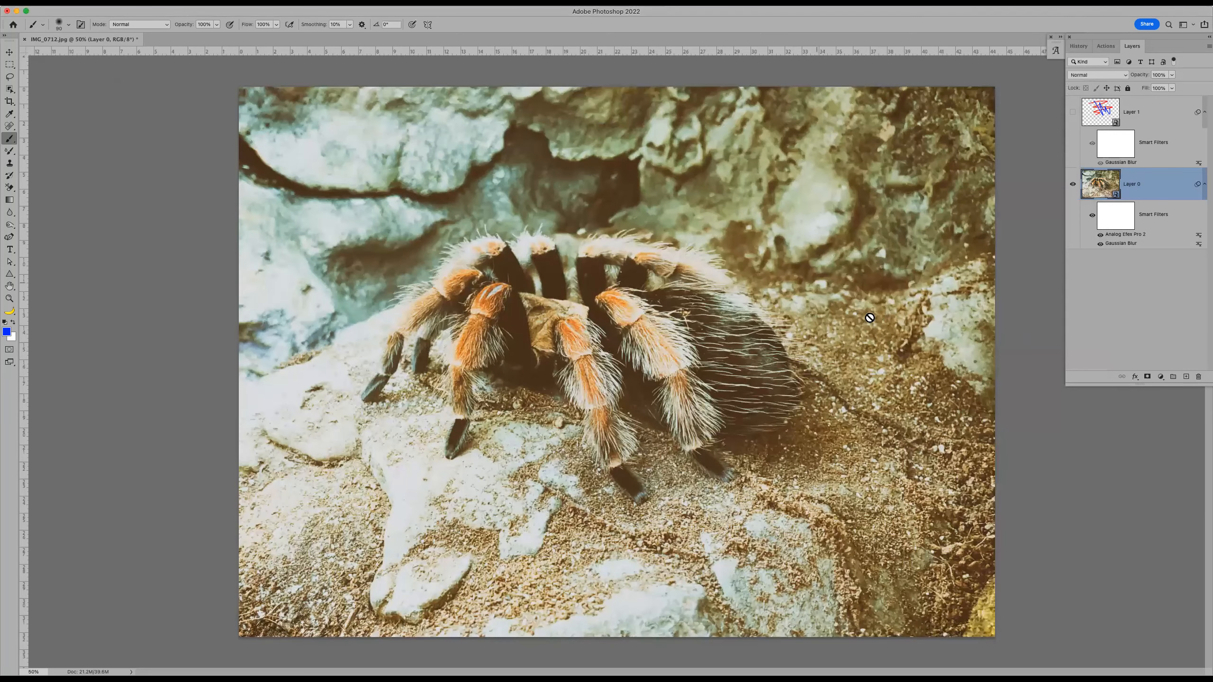
left_click(1101, 235)
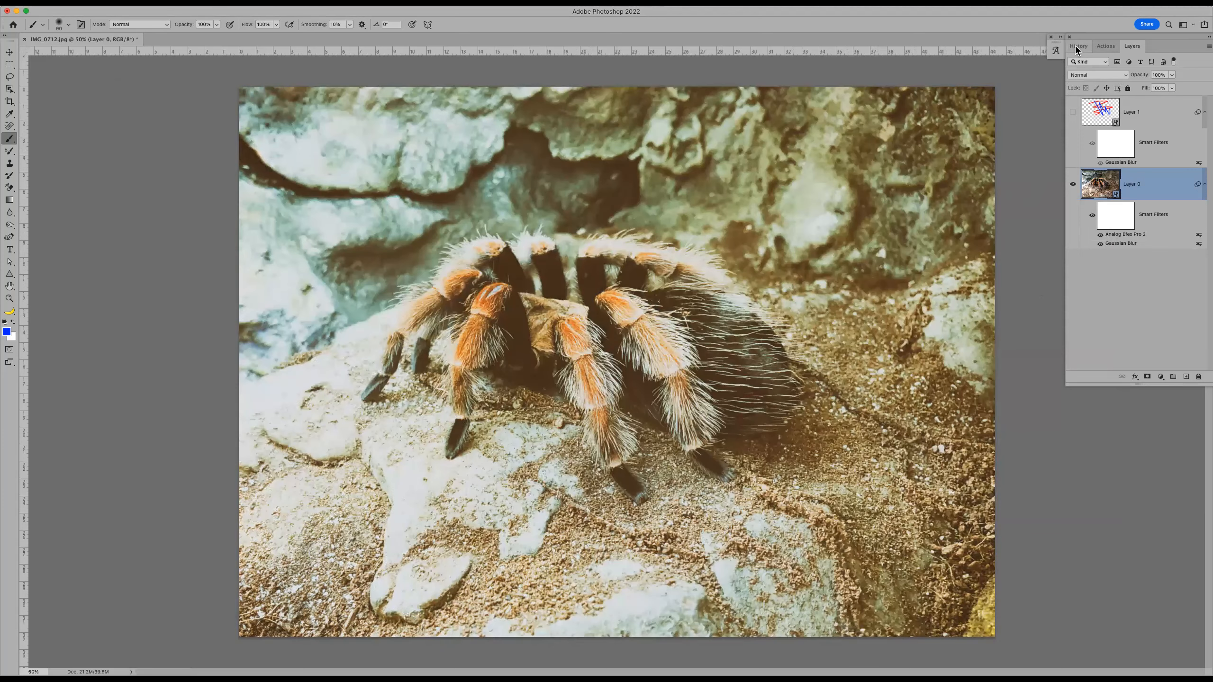
Close IMG_0712.jpg without saving and open the raw photo 2017_Royal_Dodgers_0042.NEF in Camera Raw, dismissing the welcome screen.
key("super+w")
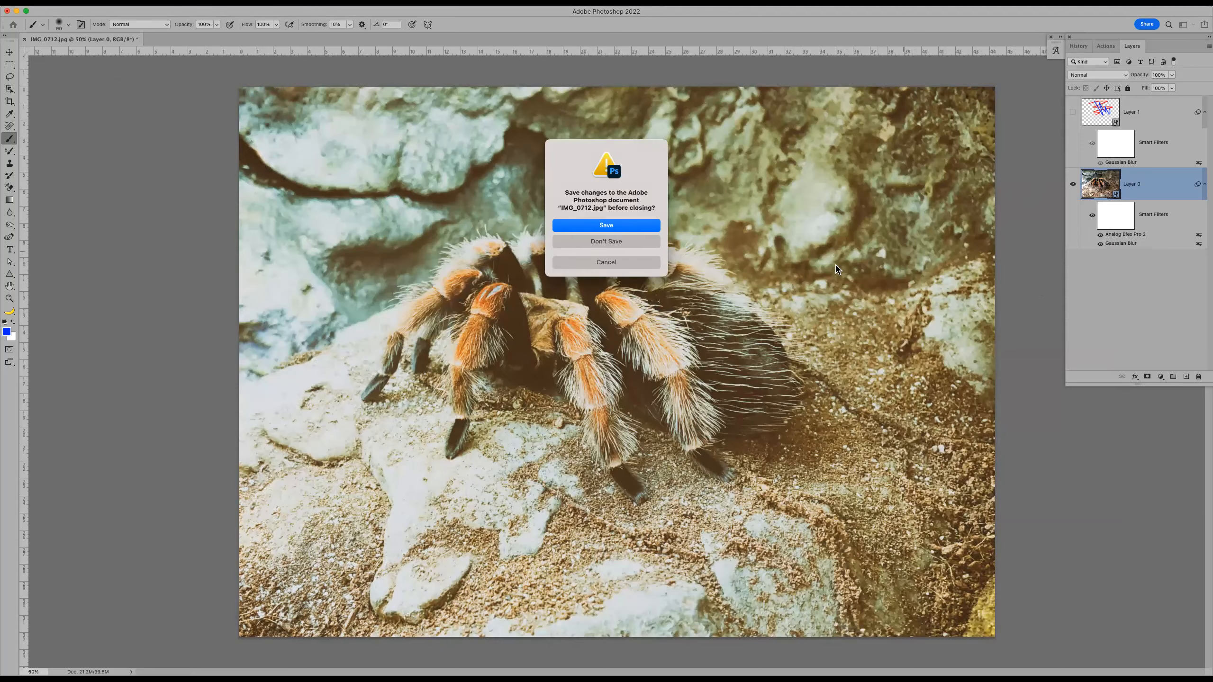
left_click(575, 240)
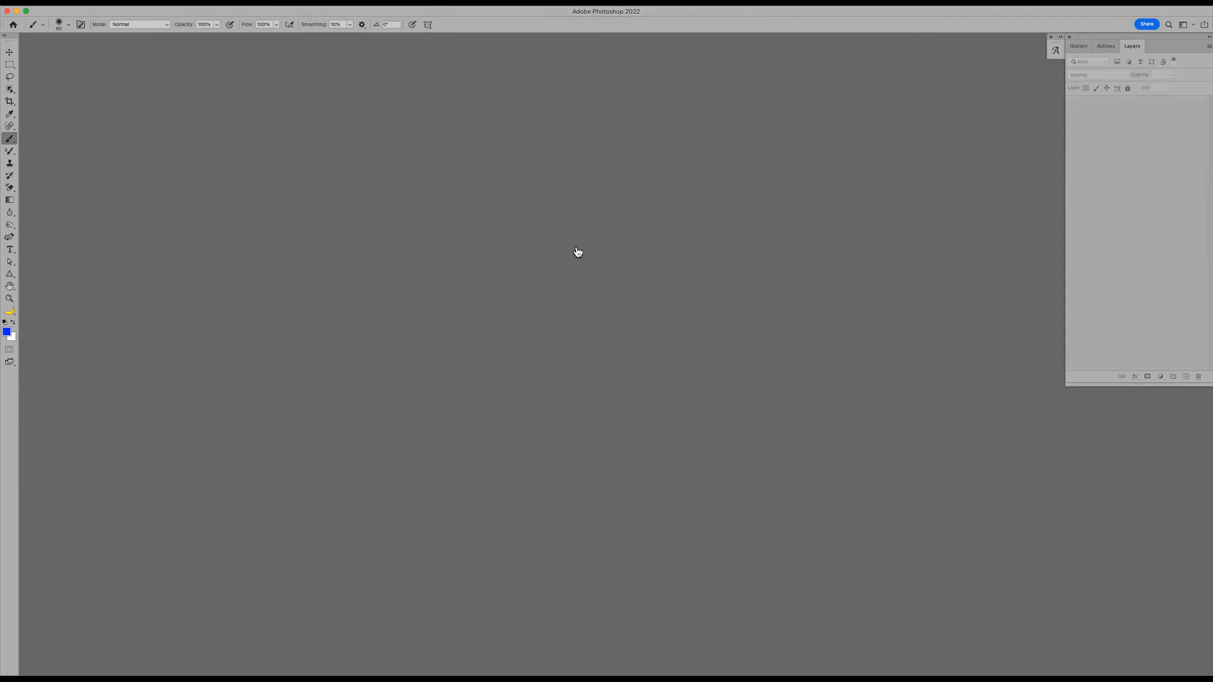
key("super+Tab")
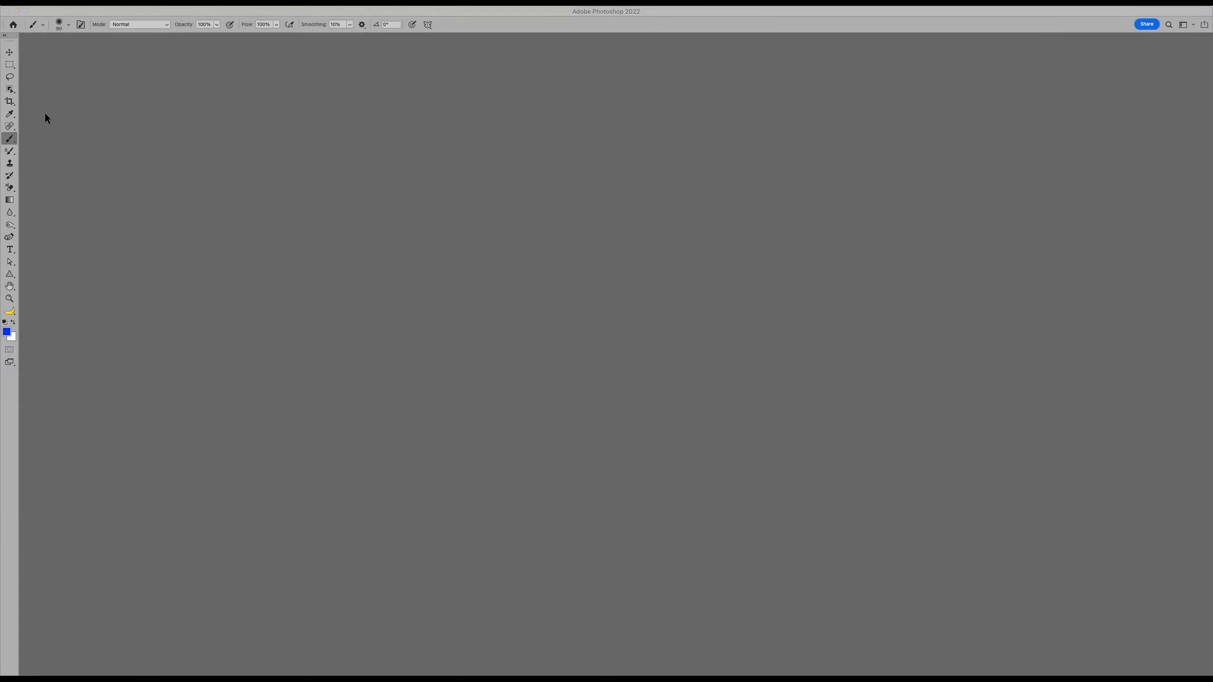
left_click(1090, 414)
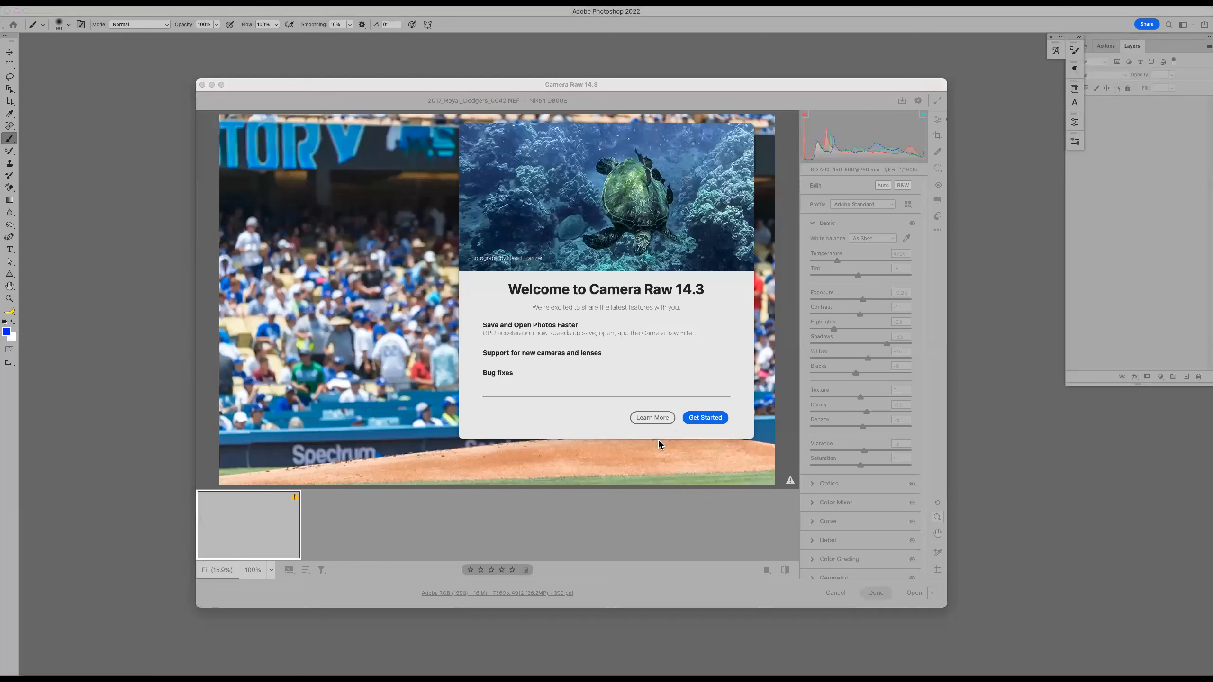
left_click(705, 418)
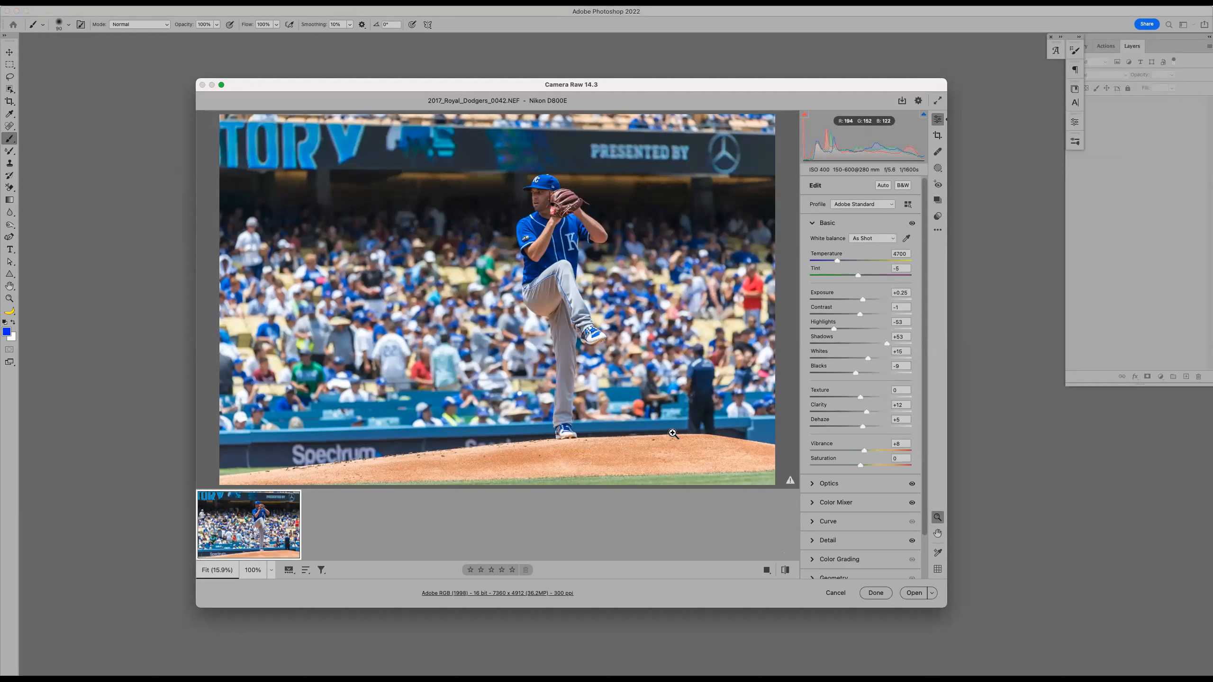
Review Camera Raw's workflow preferences and open the pitcher photo in Photoshop as a smart object.
key("shift")
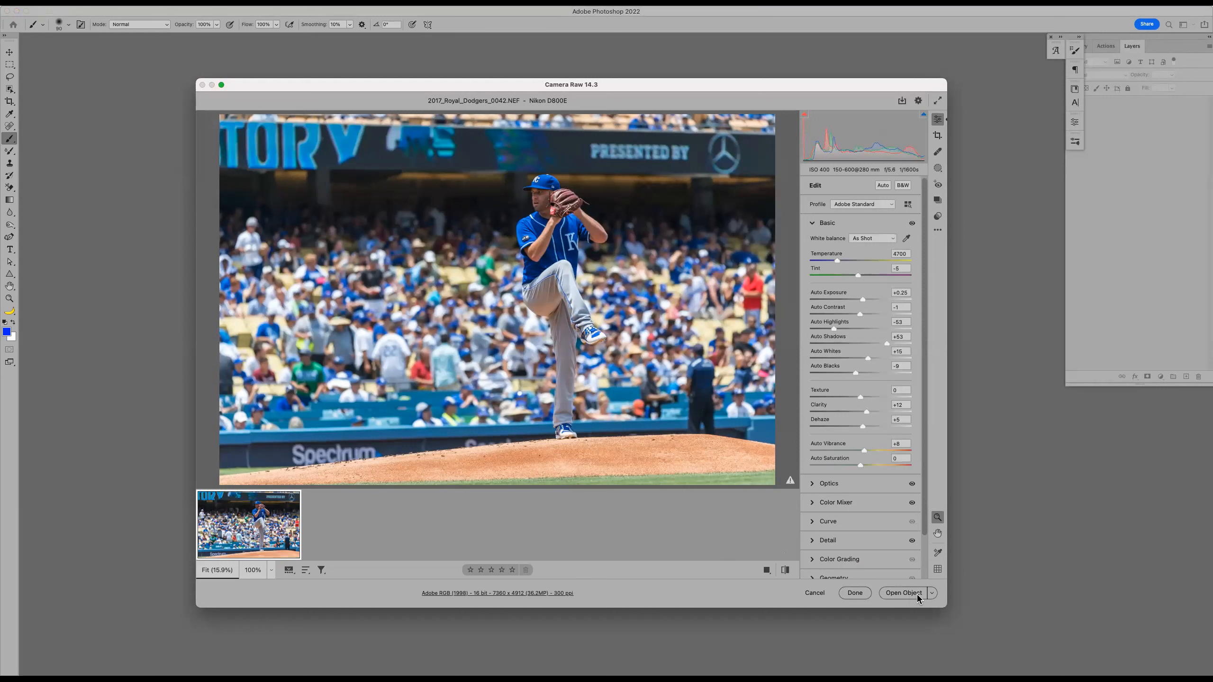
left_click(531, 594)
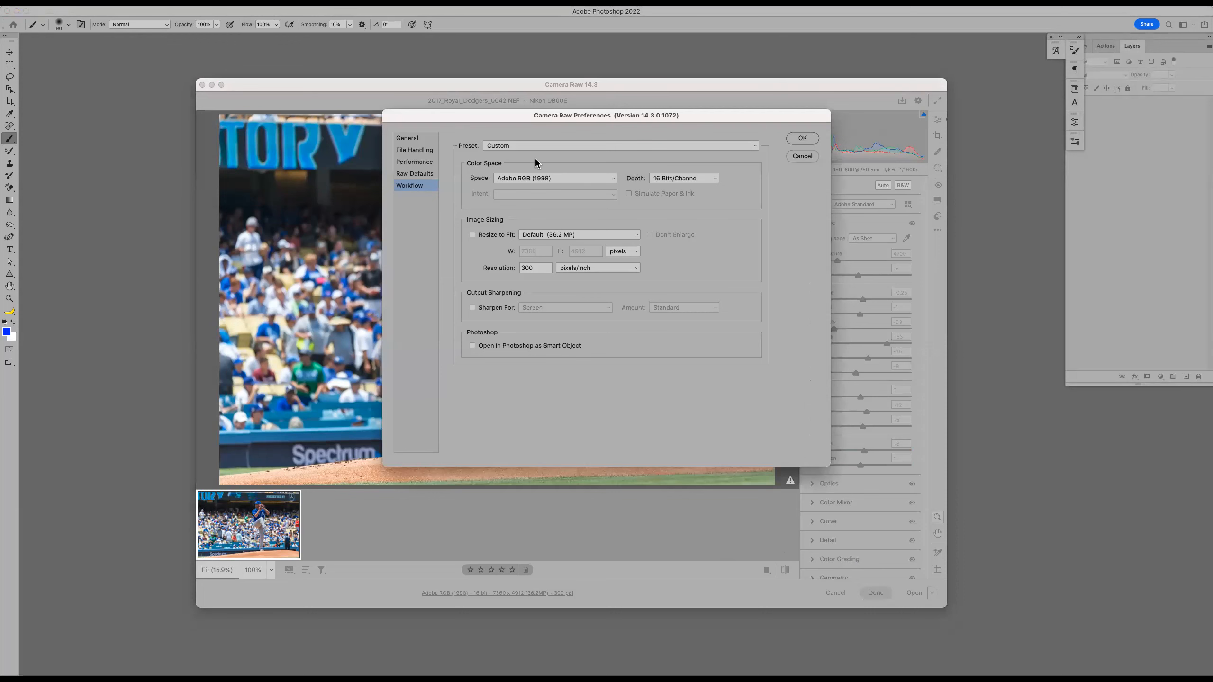
left_click(806, 138)
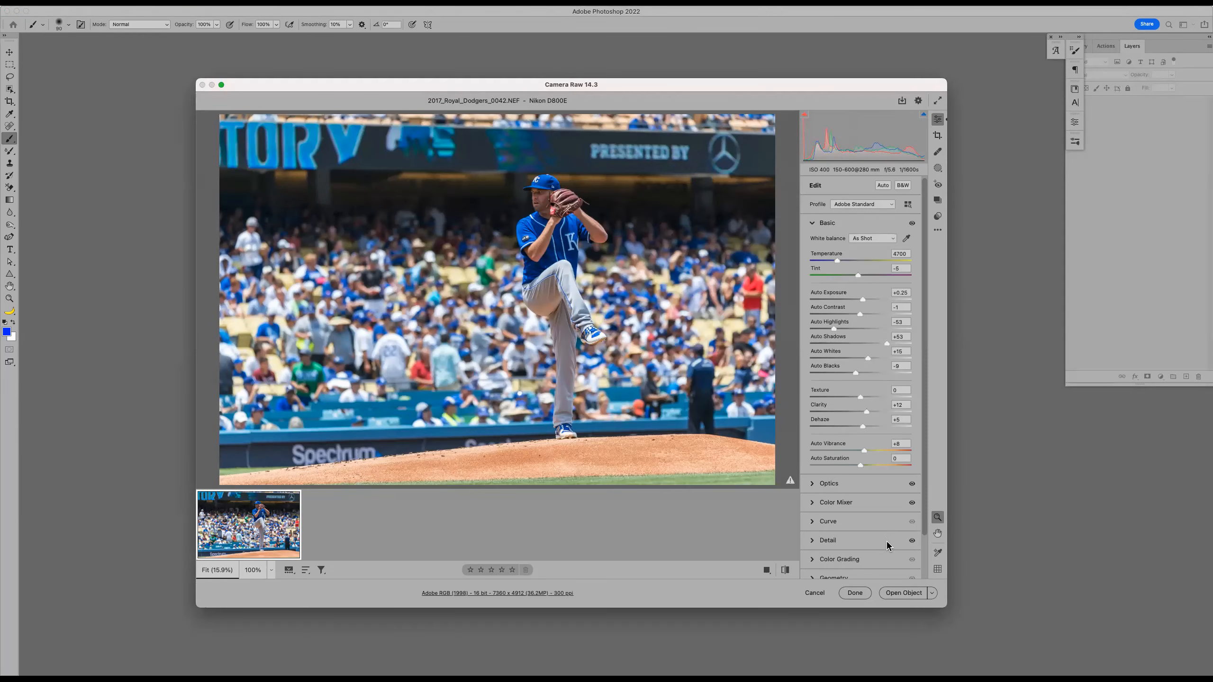
left_click(906, 593)
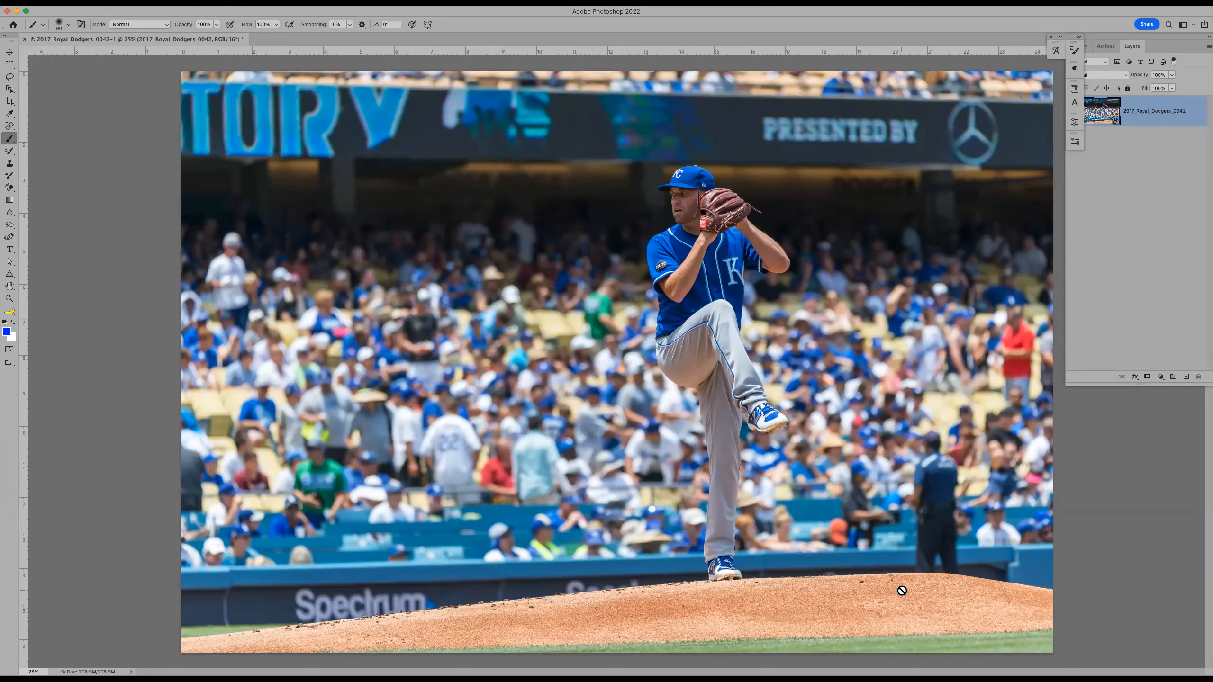
Open the same raw photo a second time as a regular image and compare it with the smart object document.
left_click(868, 596)
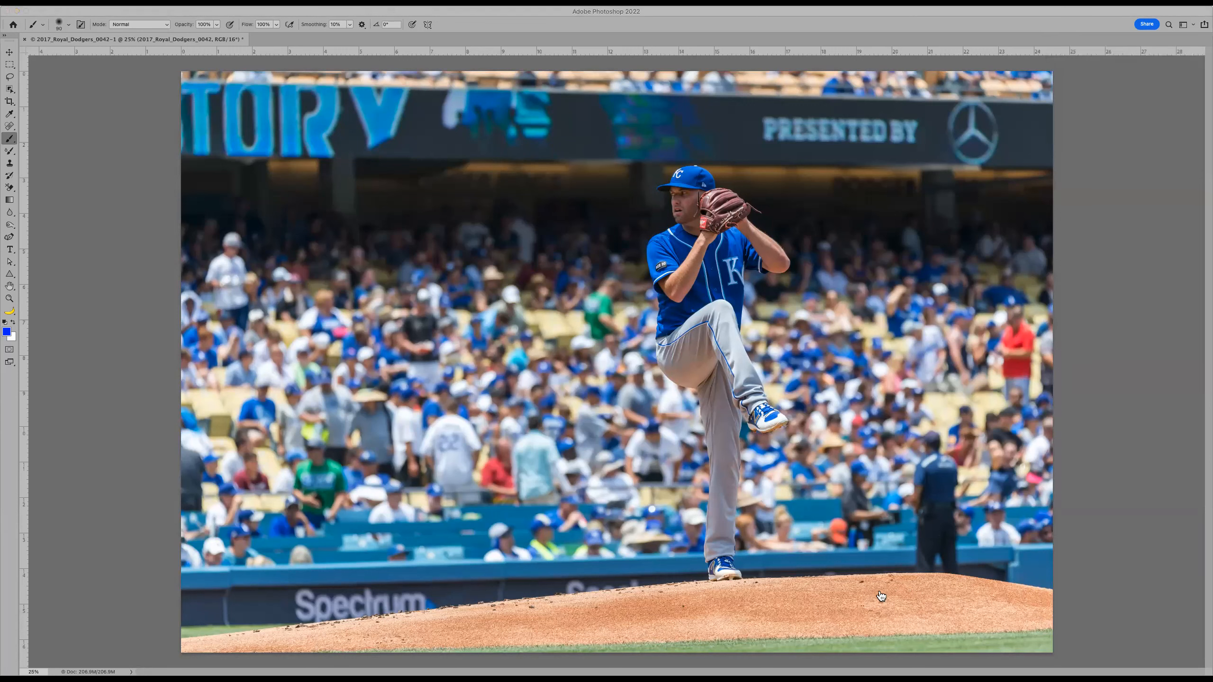
left_click(1120, 396)
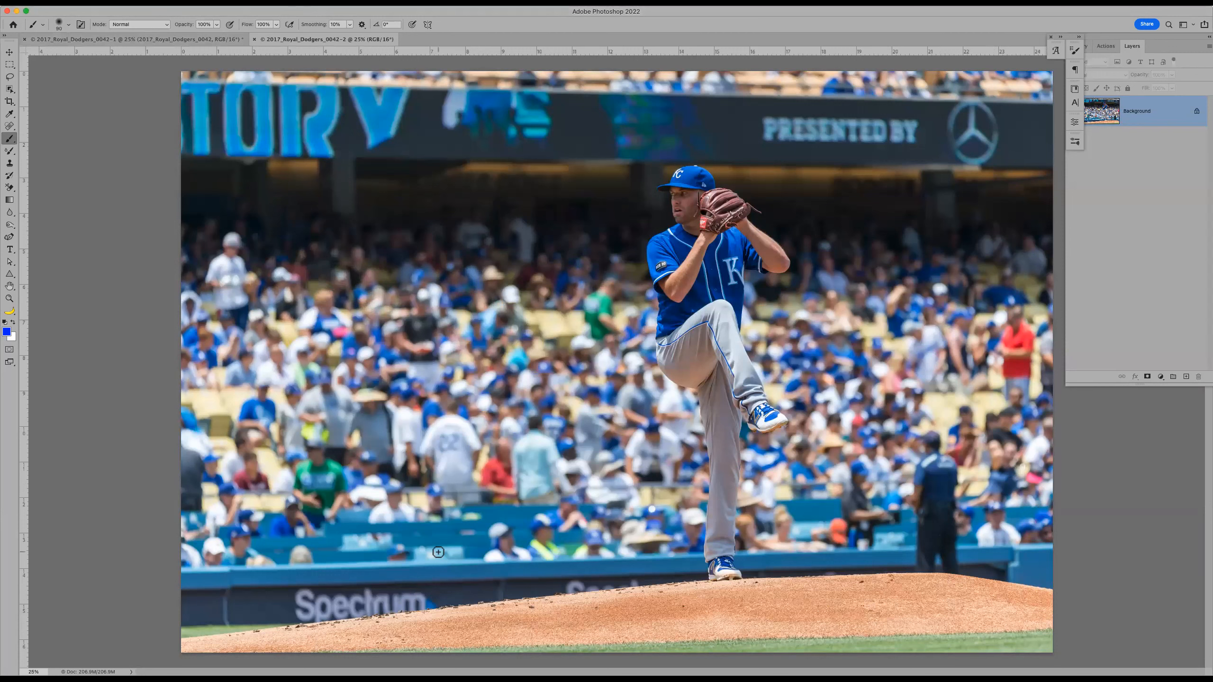
left_click(131, 39)
left_click(287, 40)
left_click(220, 41)
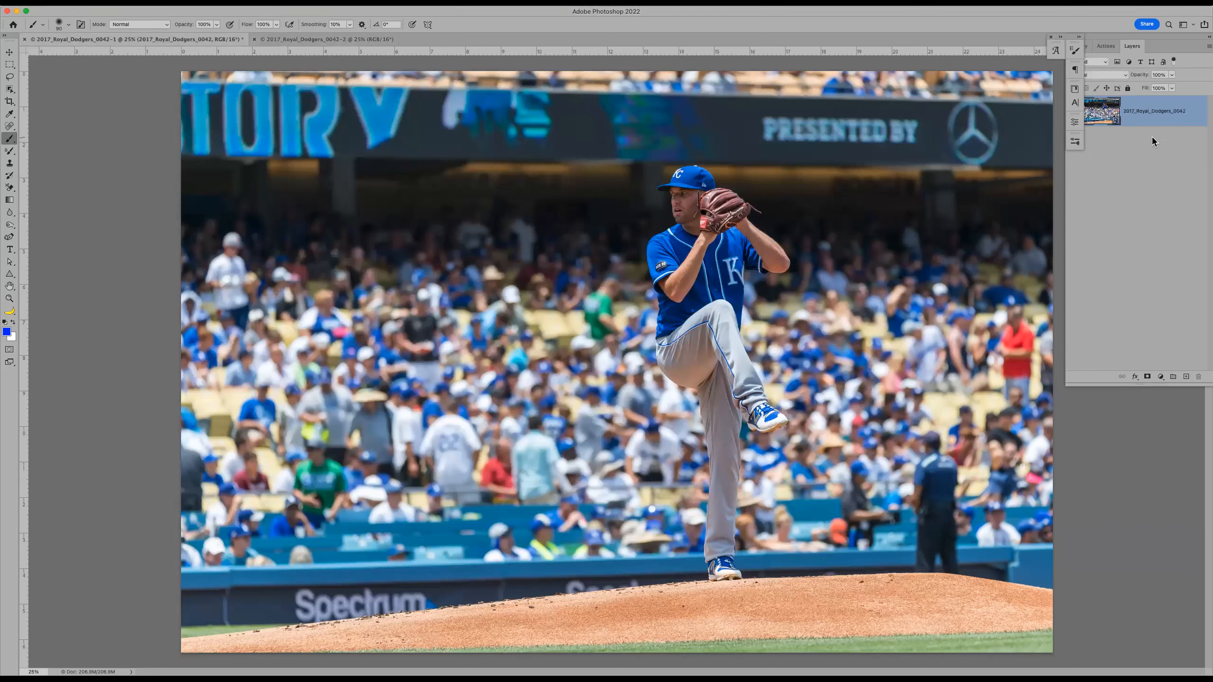
Duplicate the smart object layer in the first pitcher document and the Background layer in the second document.
left_click(1159, 115)
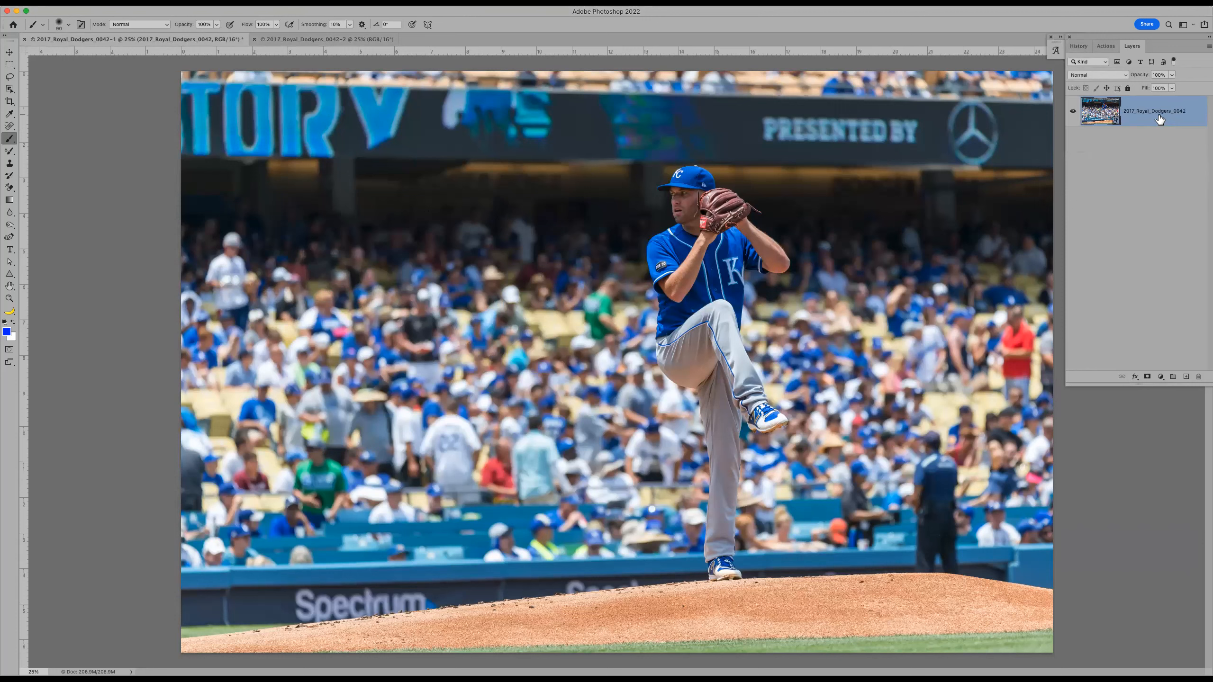
key("super+j")
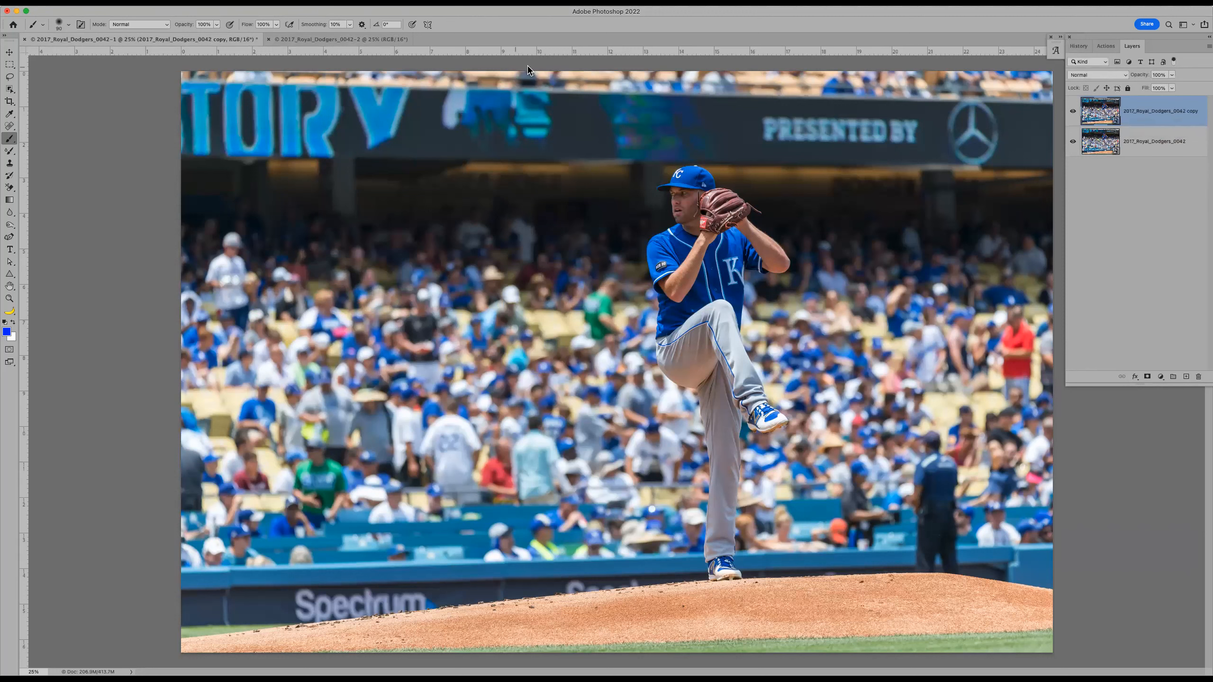
left_click(375, 42)
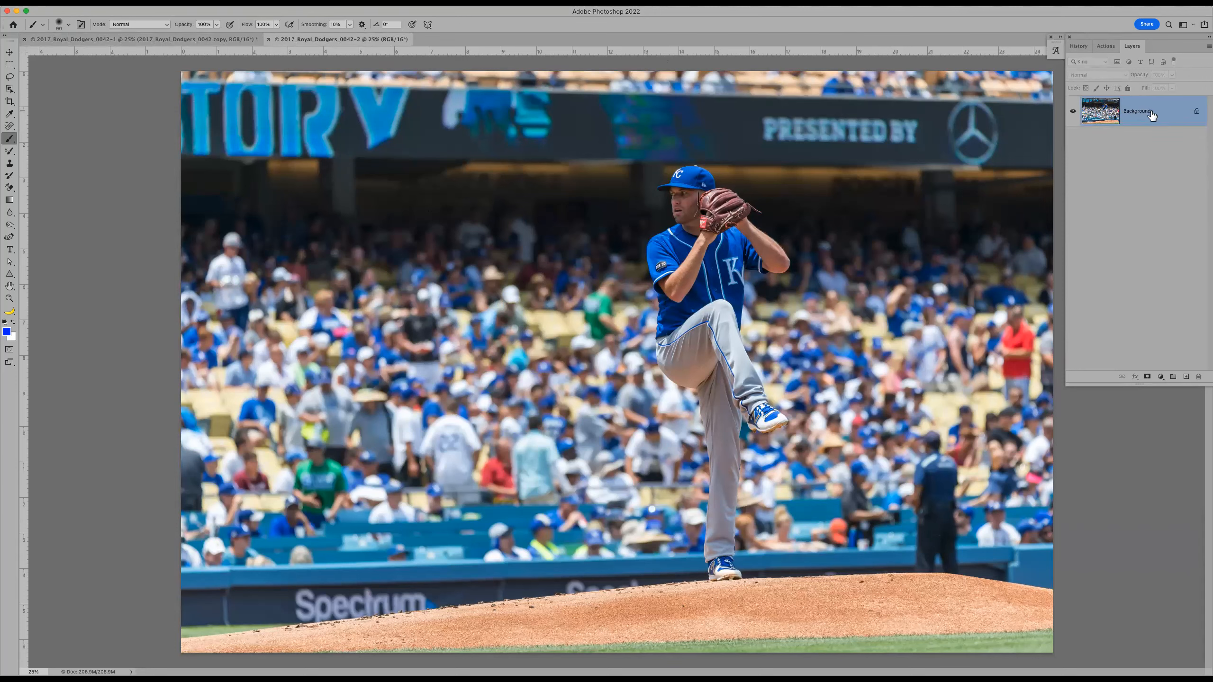
key("super+j")
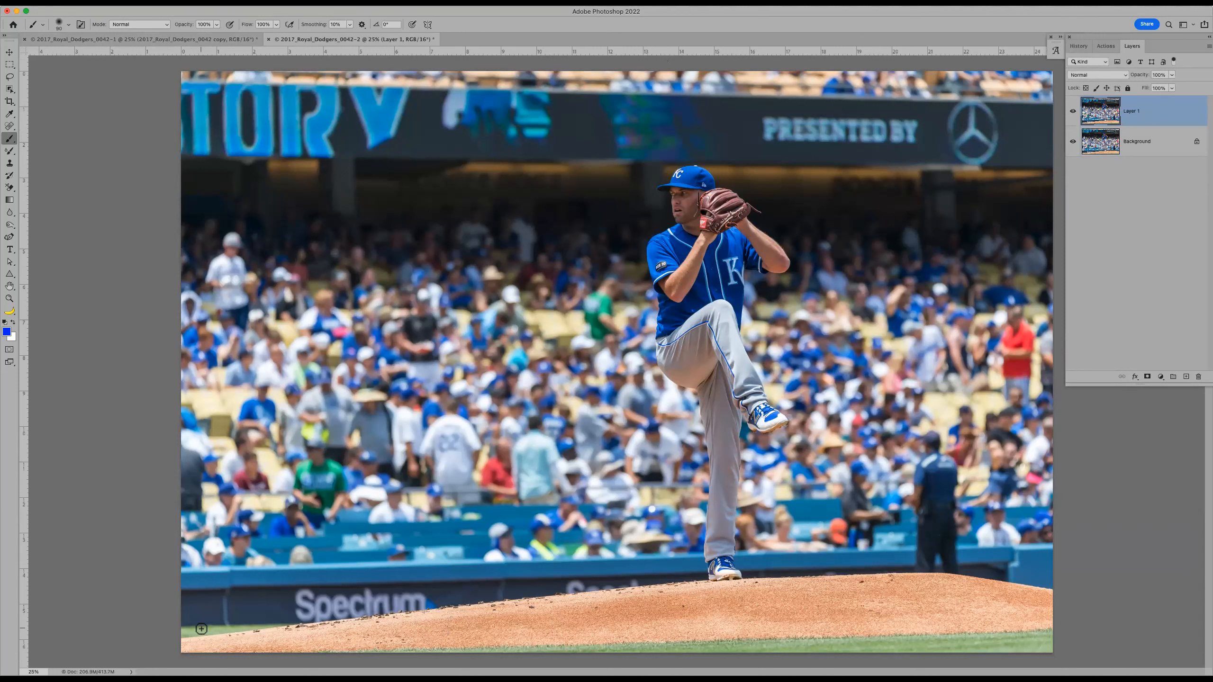
Return to the smart object document, select the original layer, and examine the document's size, dimensions and resolution.
left_click(133, 38)
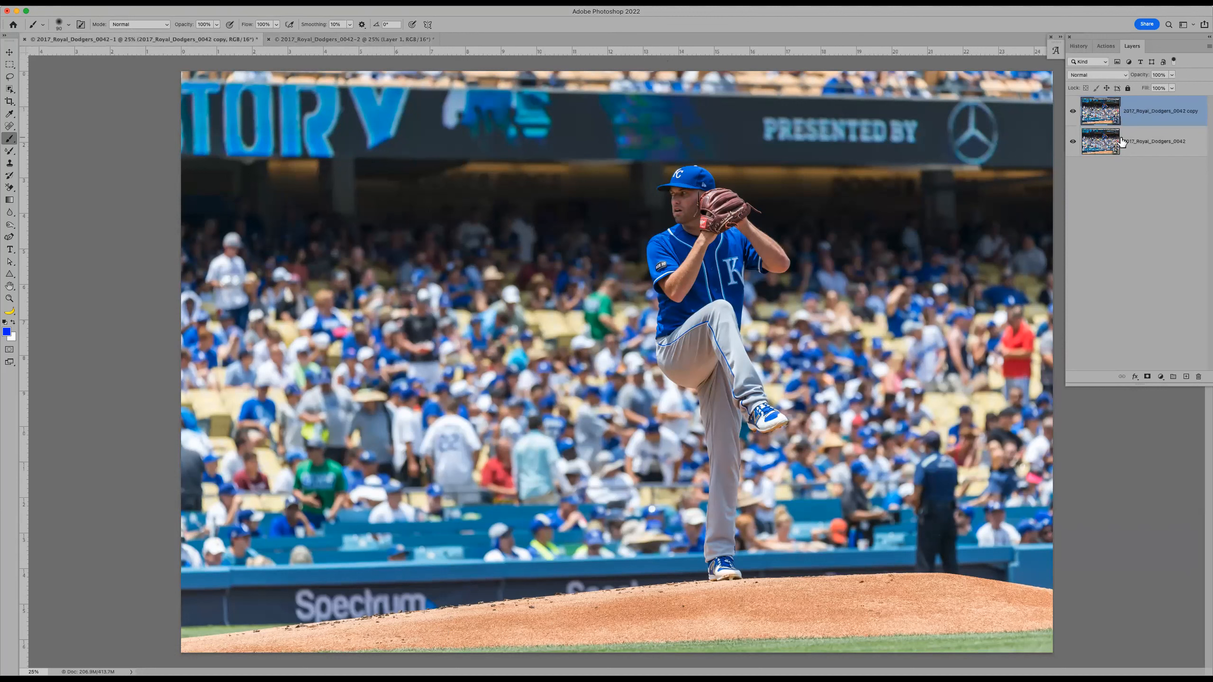
left_click(1171, 140)
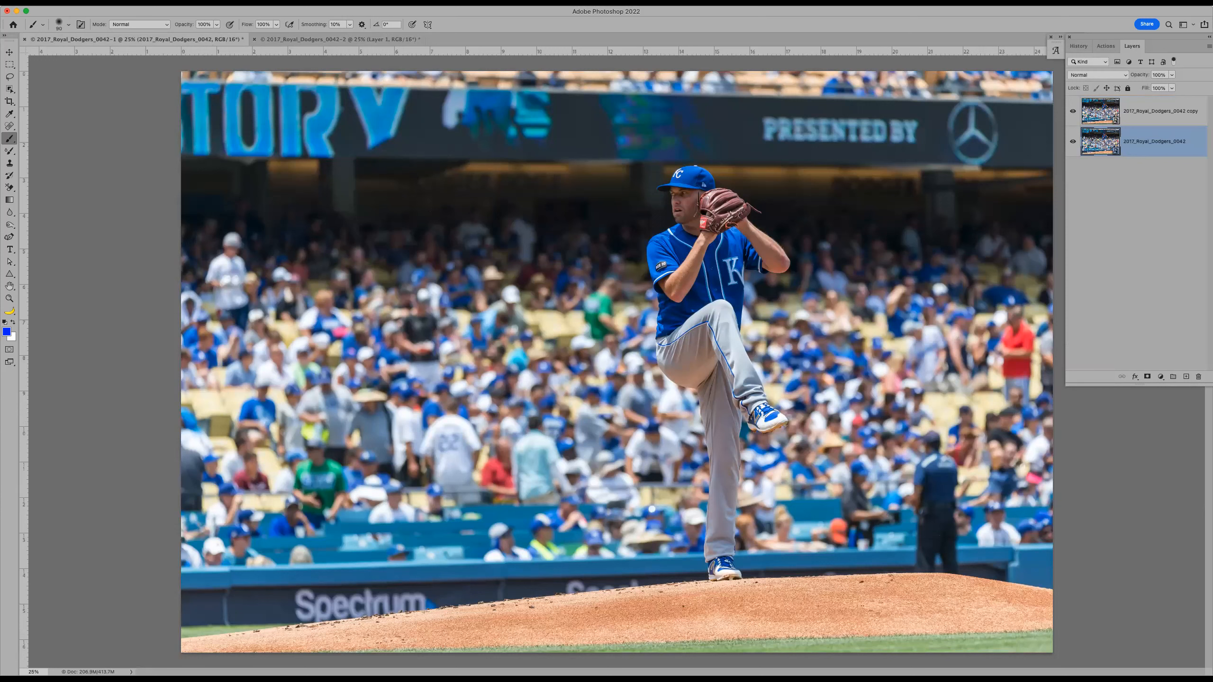
left_click(90, 673)
left_click(90, 673)
left_click(90, 672)
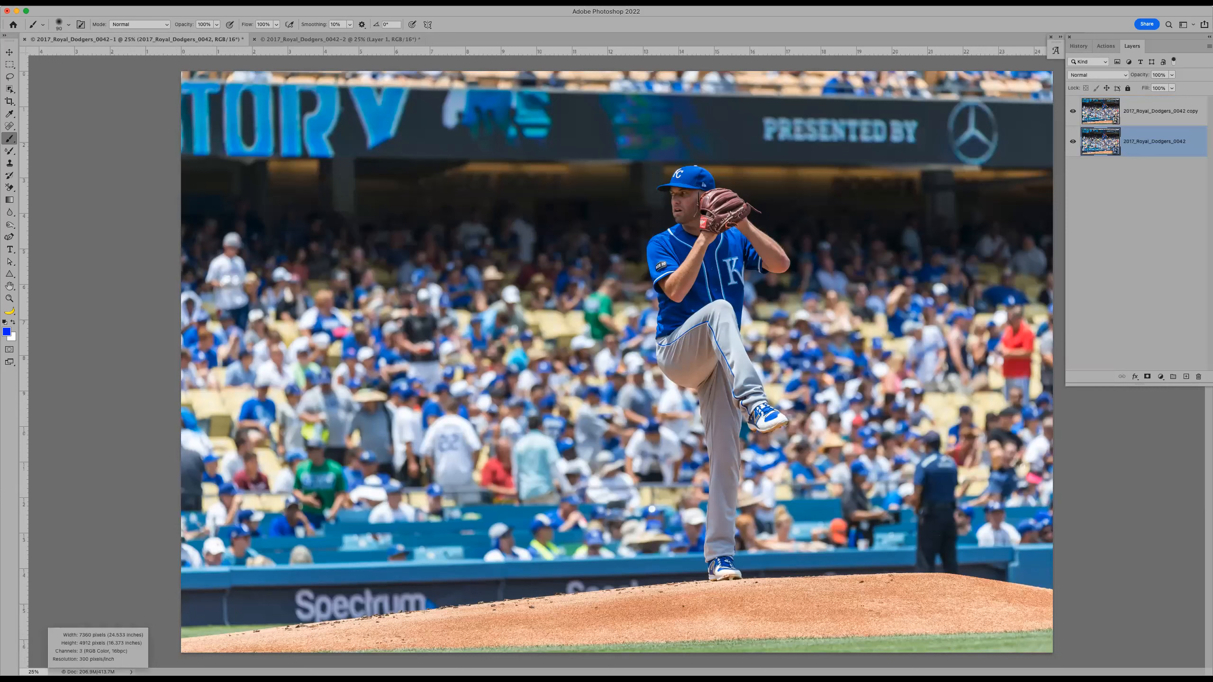
left_click(90, 672)
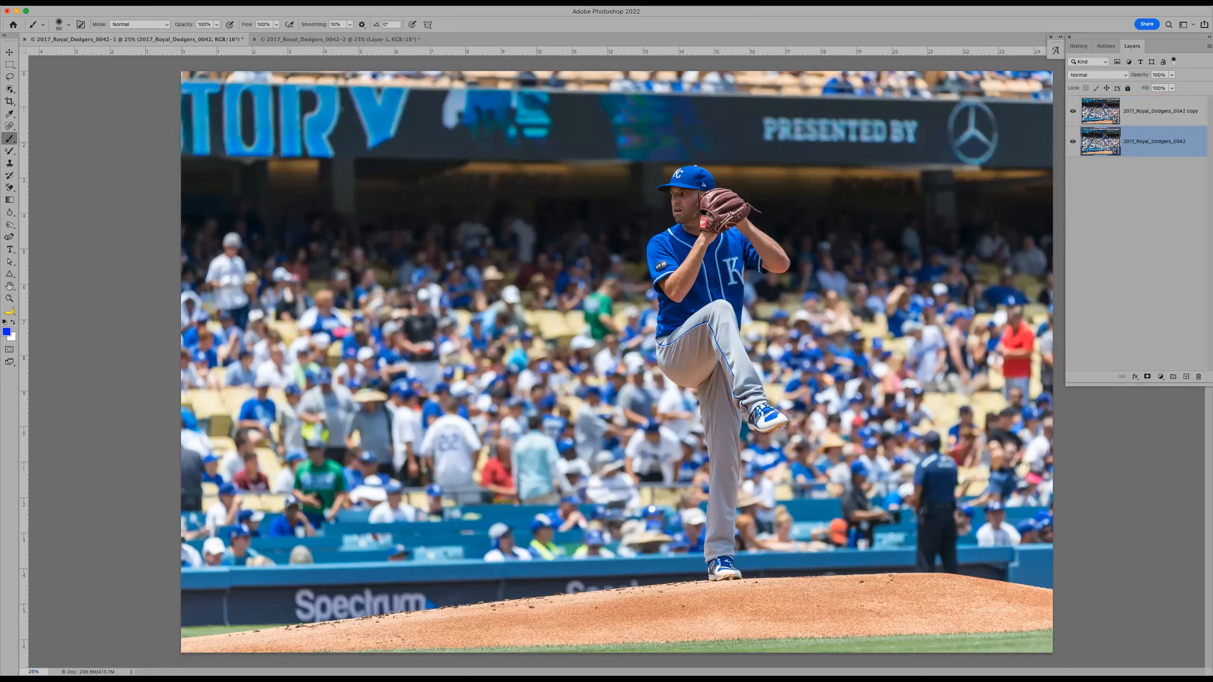
left_click(90, 672)
left_click(90, 672)
left_click(90, 673)
left_click(90, 673)
Inspect the original smart object layer's raw settings in Camera Raw and close it without keeping changes.
key("super+shift+a")
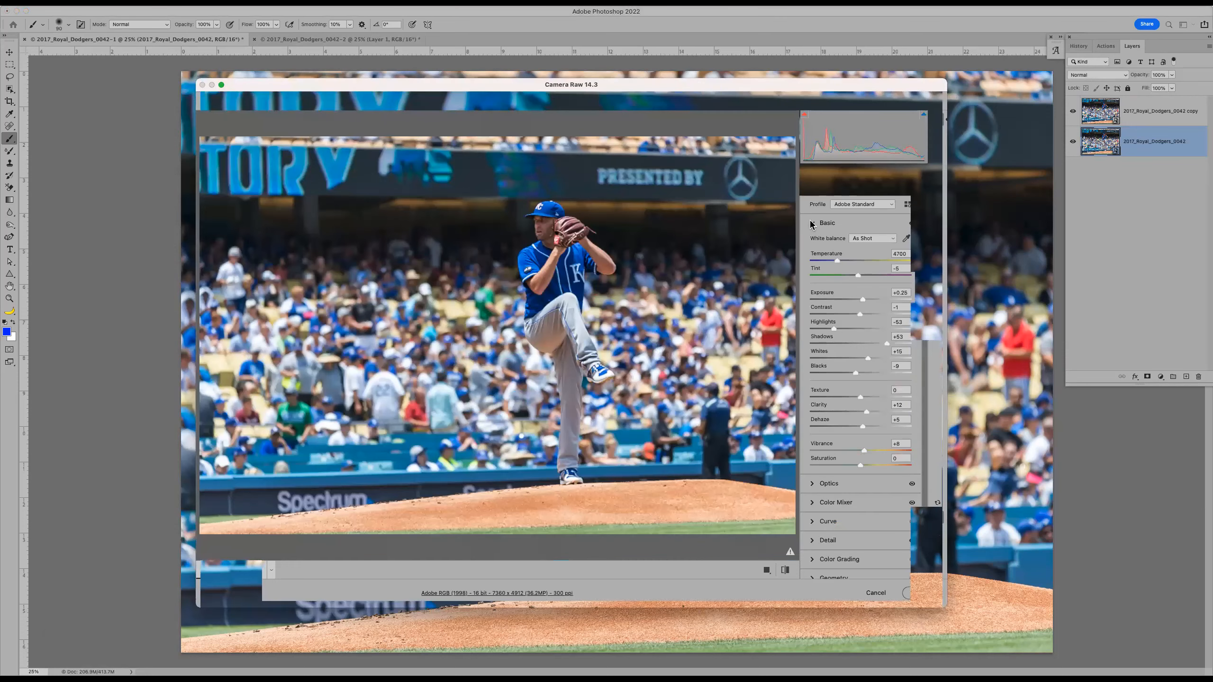
key("Escape")
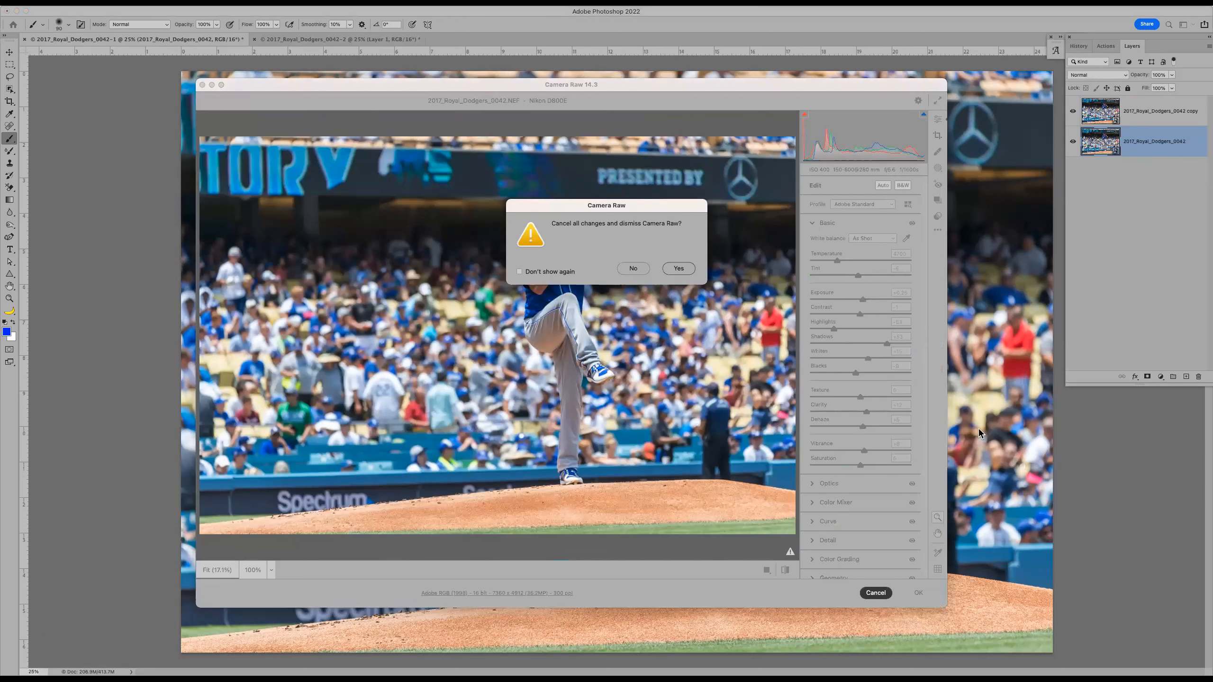
left_click(678, 270)
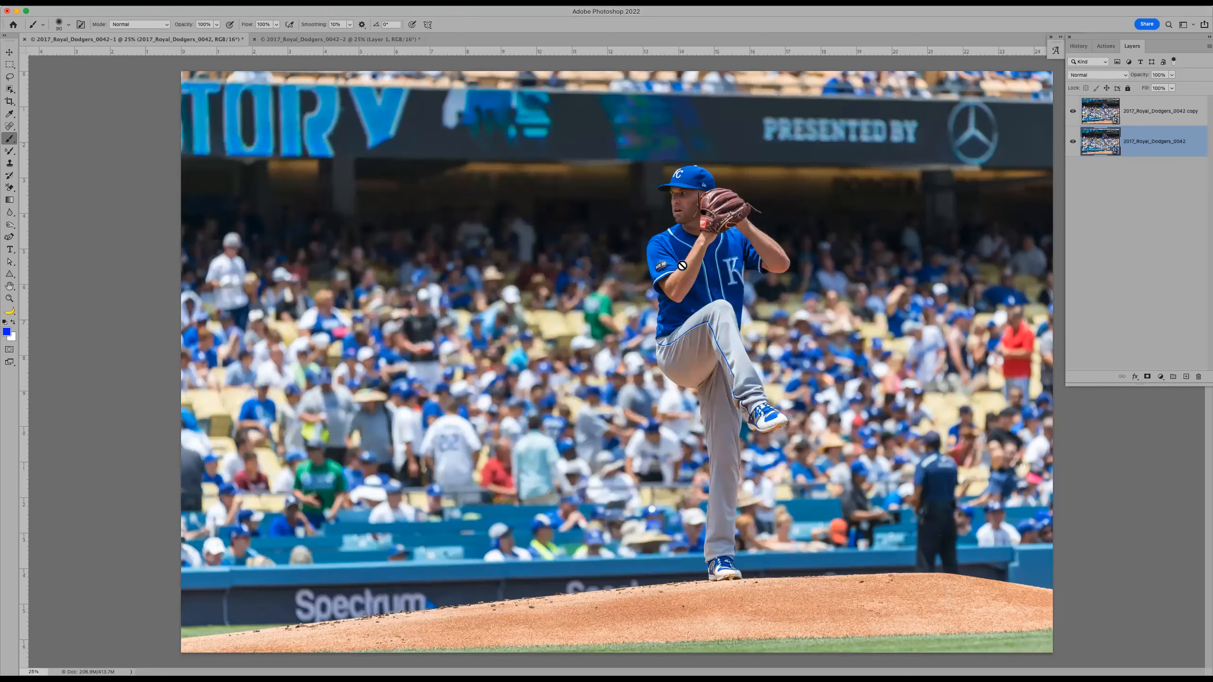
Inspect the duplicated smart object's blending options and its Camera Raw settings, closing both without keeping changes.
left_click(1143, 106)
double_click(1143, 106)
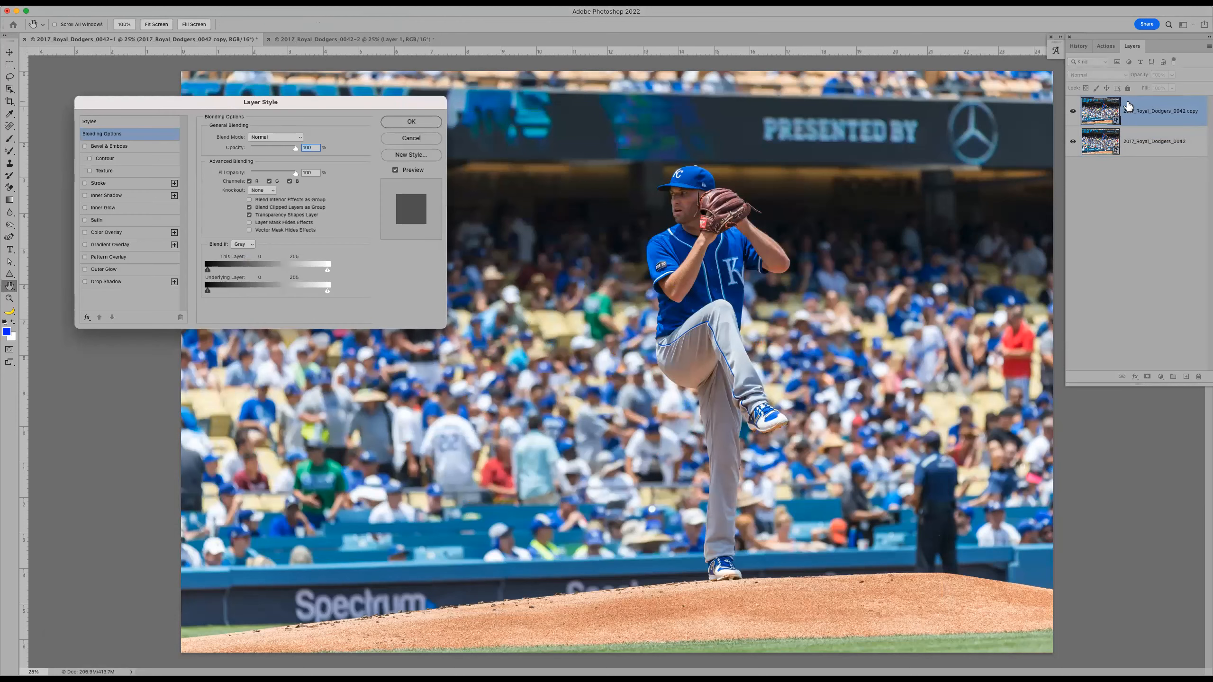
left_click(421, 125)
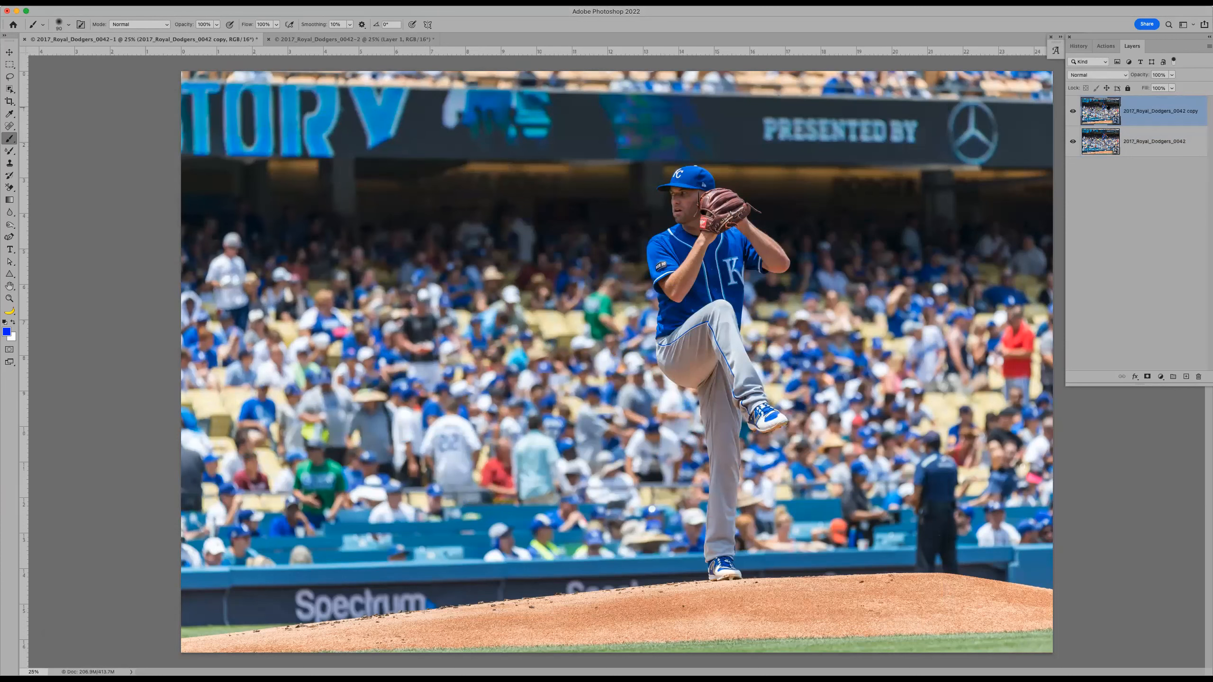
double_click(1101, 111)
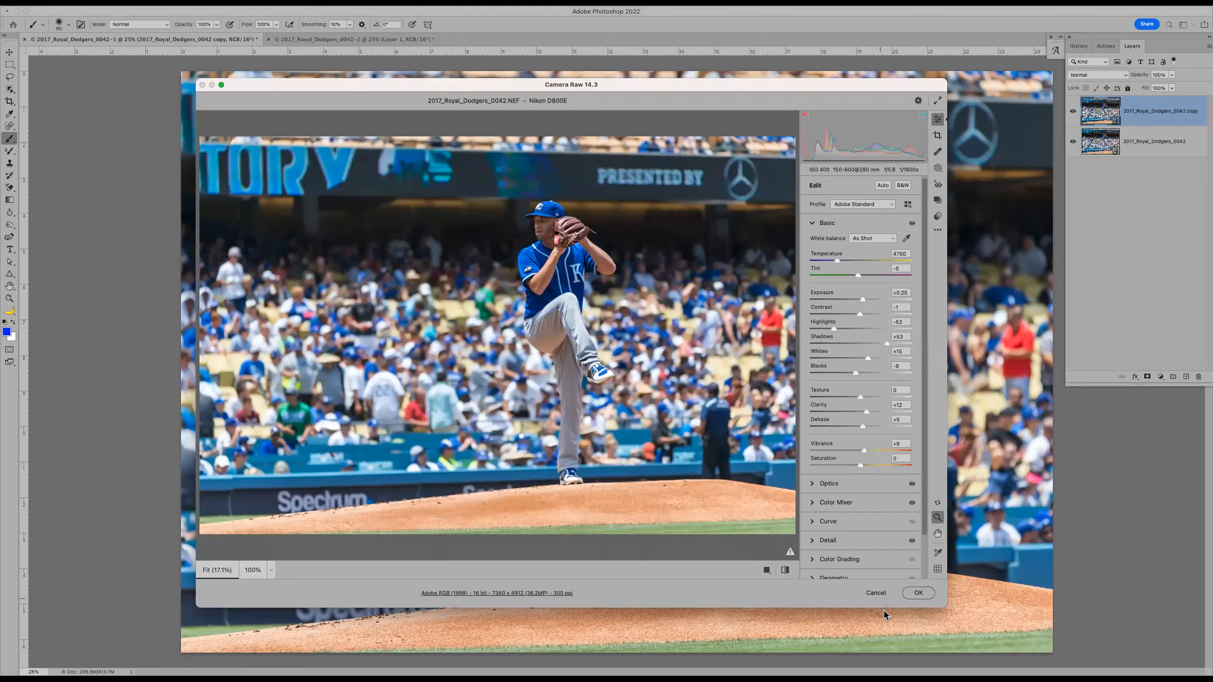
left_click(870, 595)
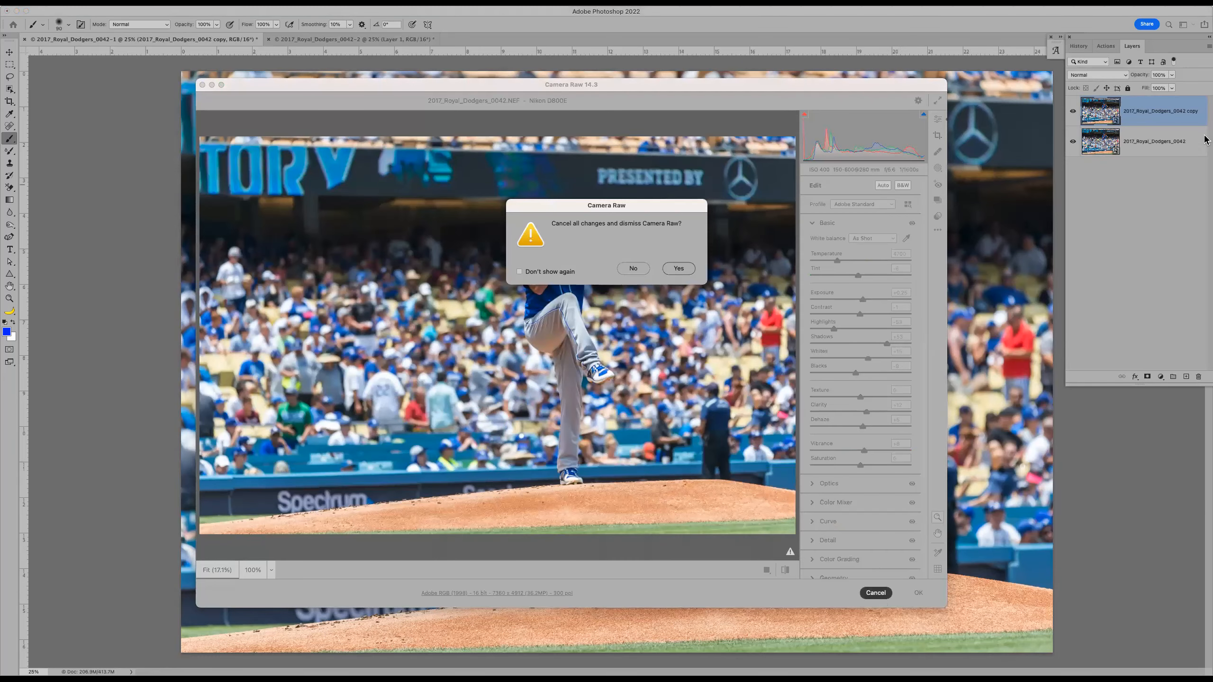
left_click(679, 270)
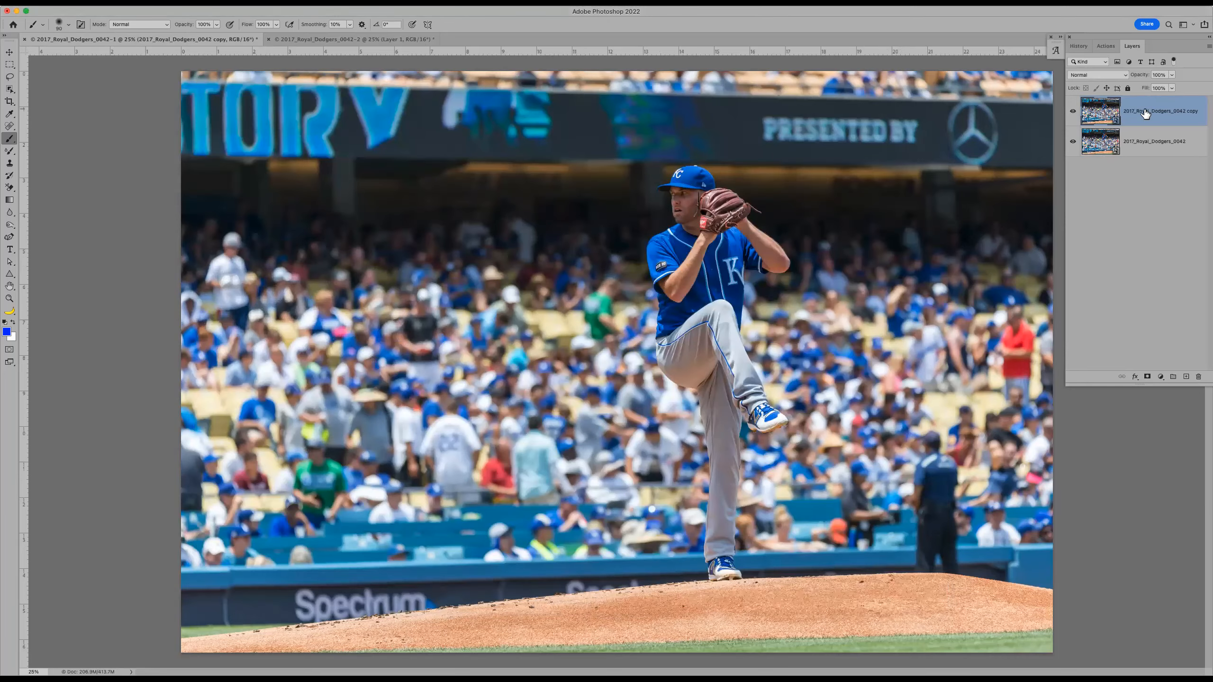
Create a New Smart Object via Copy from the duplicate layer and check its raw settings in Camera Raw without keeping changes.
right_click(1163, 110)
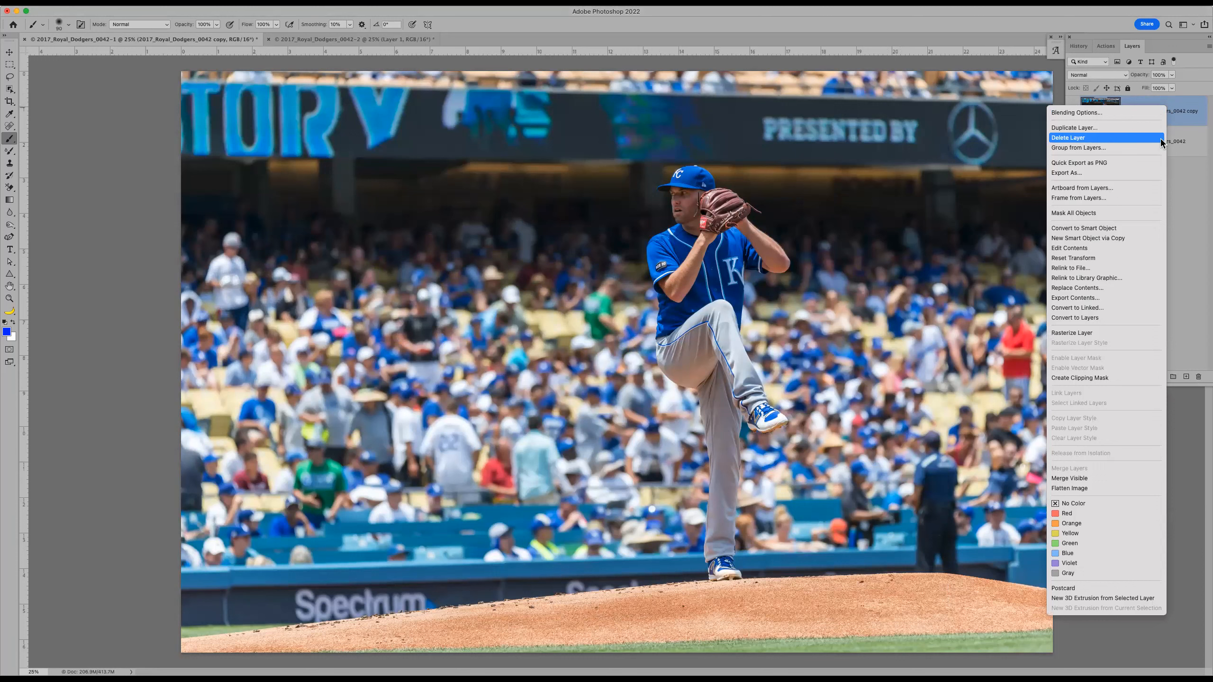
left_click(1126, 239)
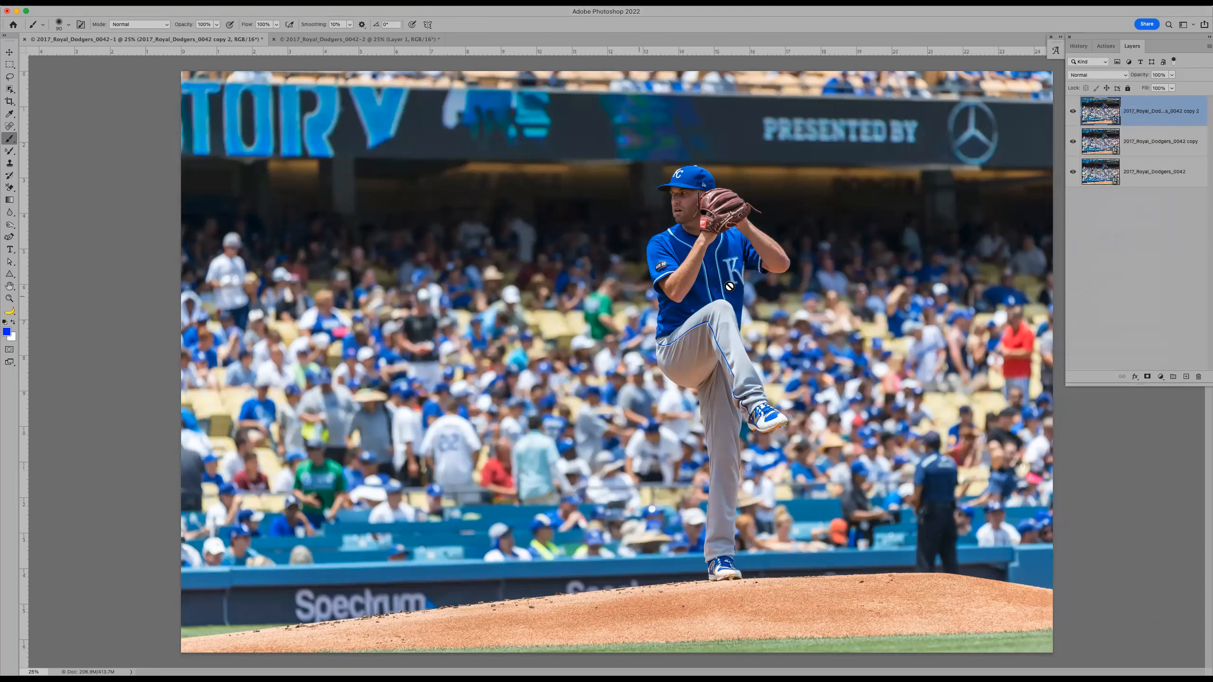
double_click(1105, 112)
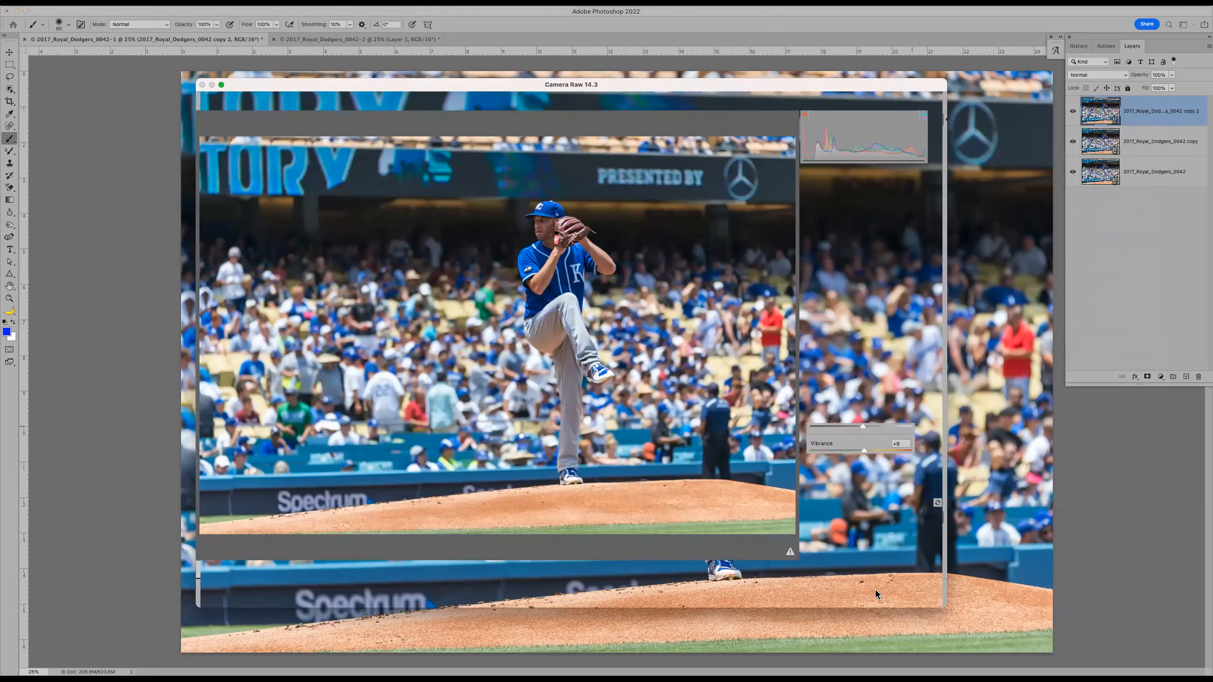
left_click(876, 593)
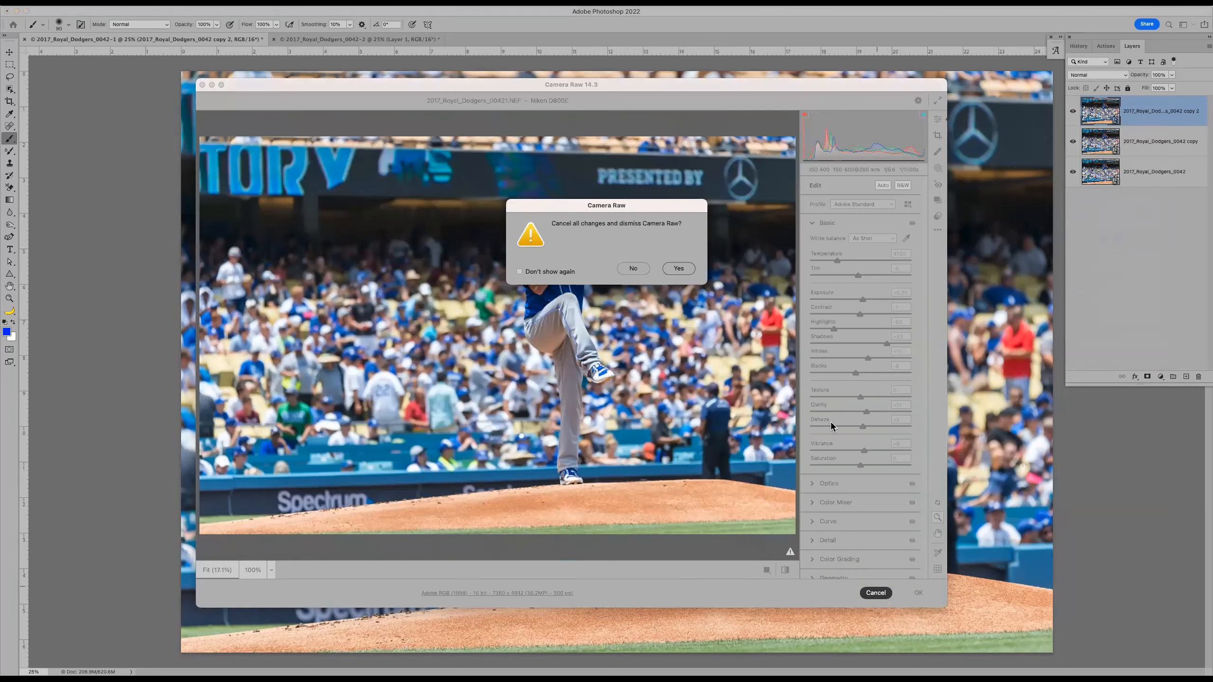
left_click(689, 271)
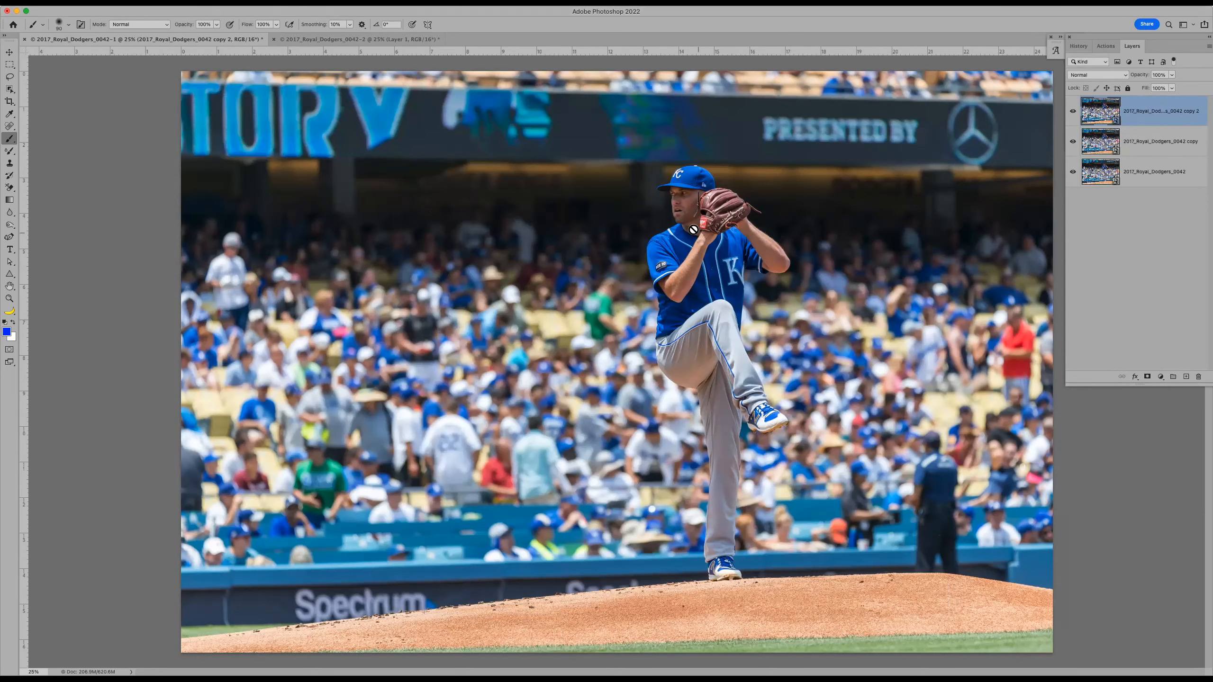
Add a Hue/Saturation adjustment layer above the first smart object copy and shift the Blues hue toward purple.
left_click(1160, 139)
left_click(1144, 174)
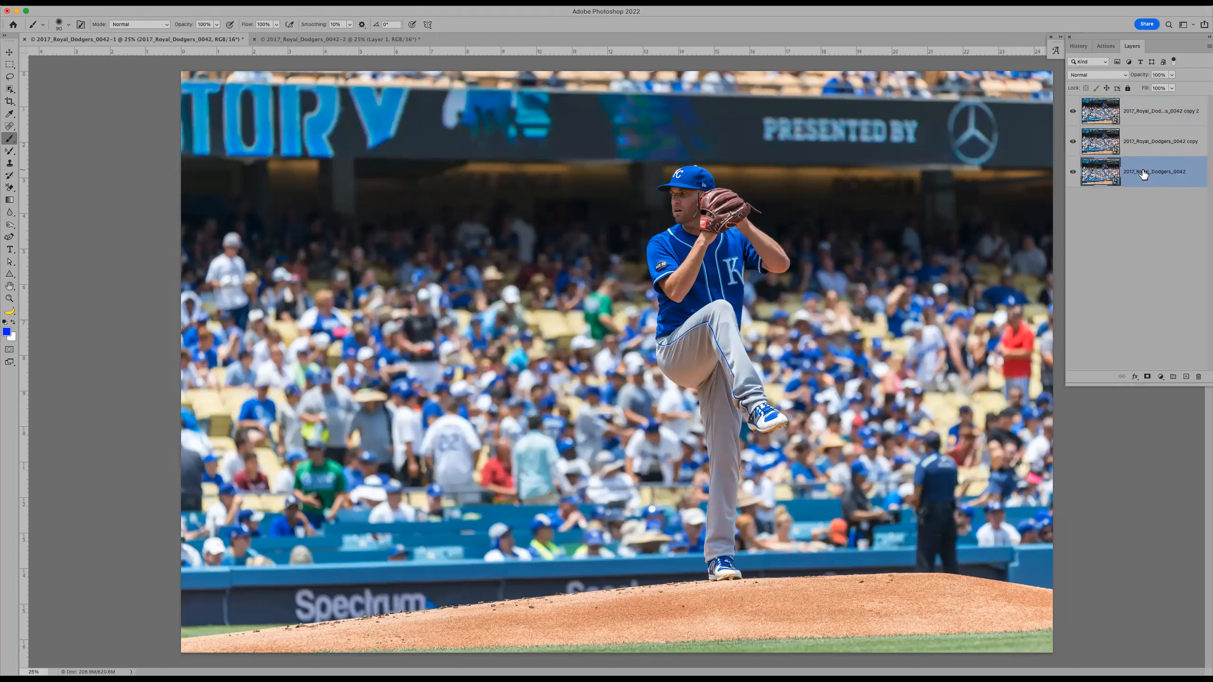
left_click(1138, 140)
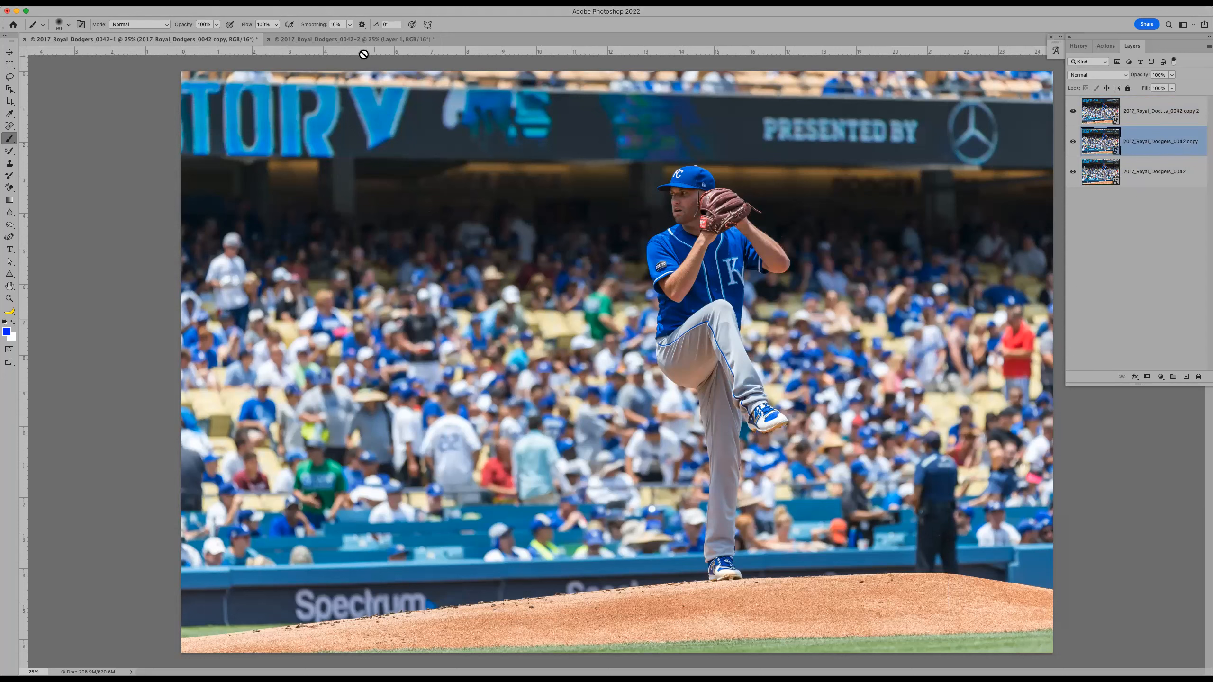
left_click(1161, 377)
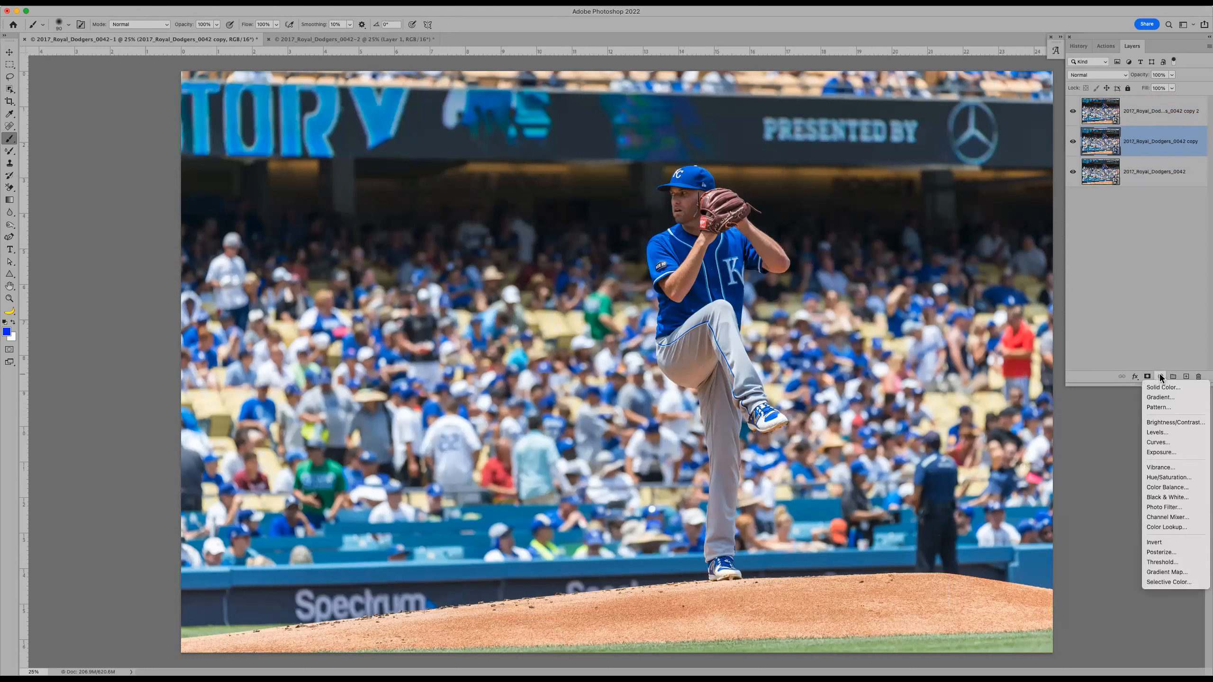
left_click(1171, 478)
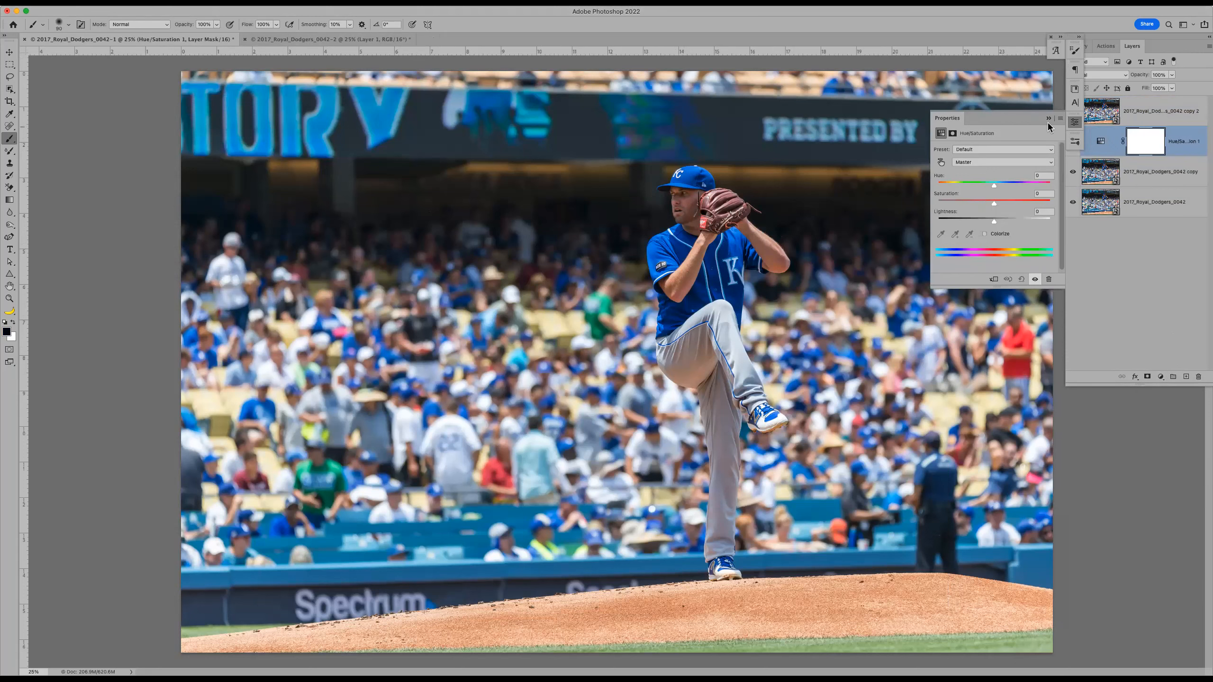
left_click(942, 162)
left_click(732, 244)
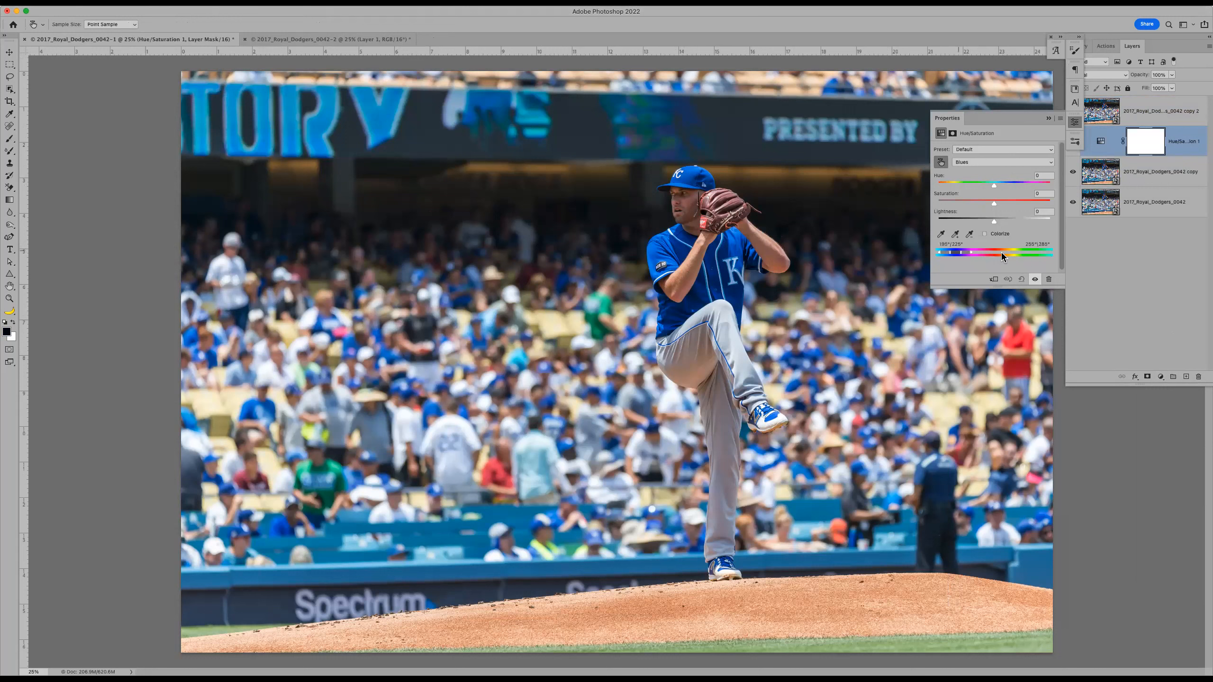
left_click_drag(997, 186, 1033, 191)
left_click(1049, 118)
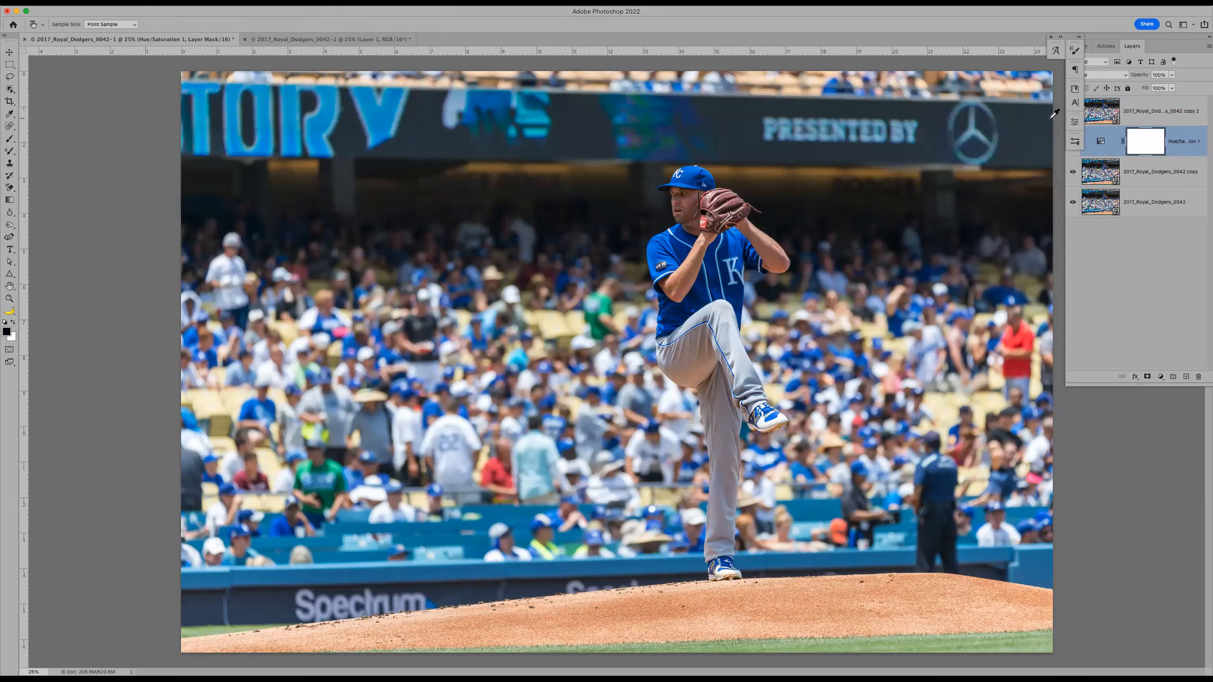
Hide the topmost smart object copy, the one made as a new smart object.
left_click(1149, 113)
left_click(1073, 111)
key("b")
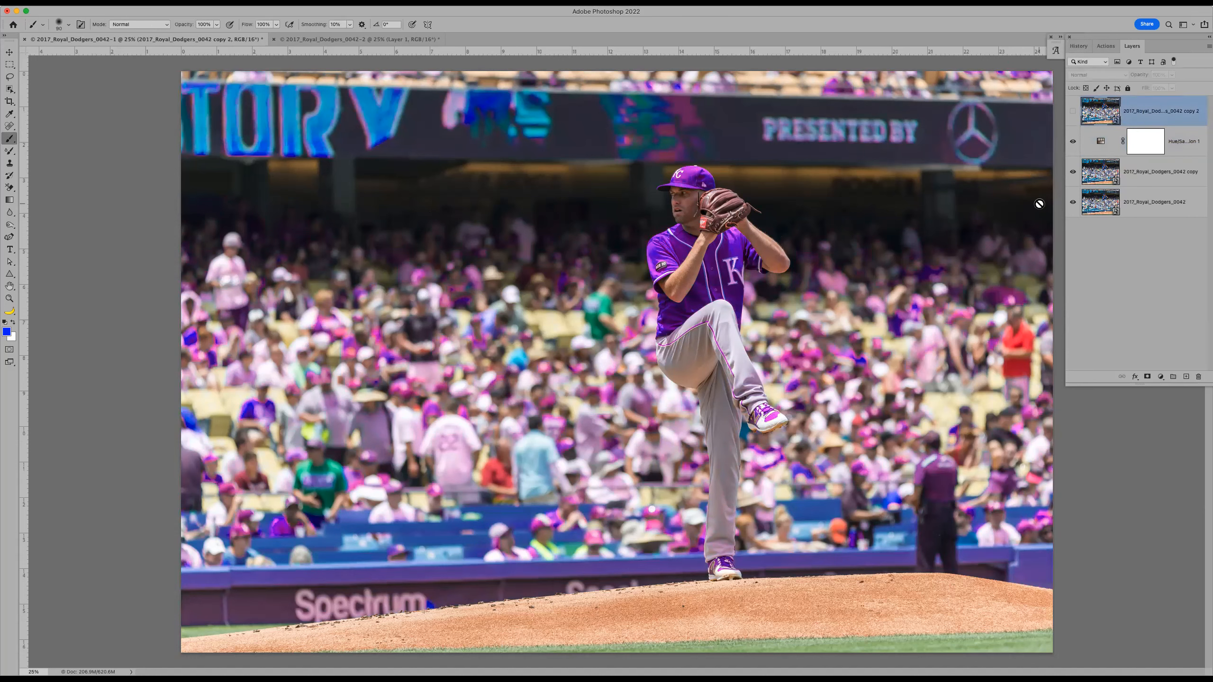
Set the Hue/Saturation adjustment's Master hue to +33.
left_click(1100, 143)
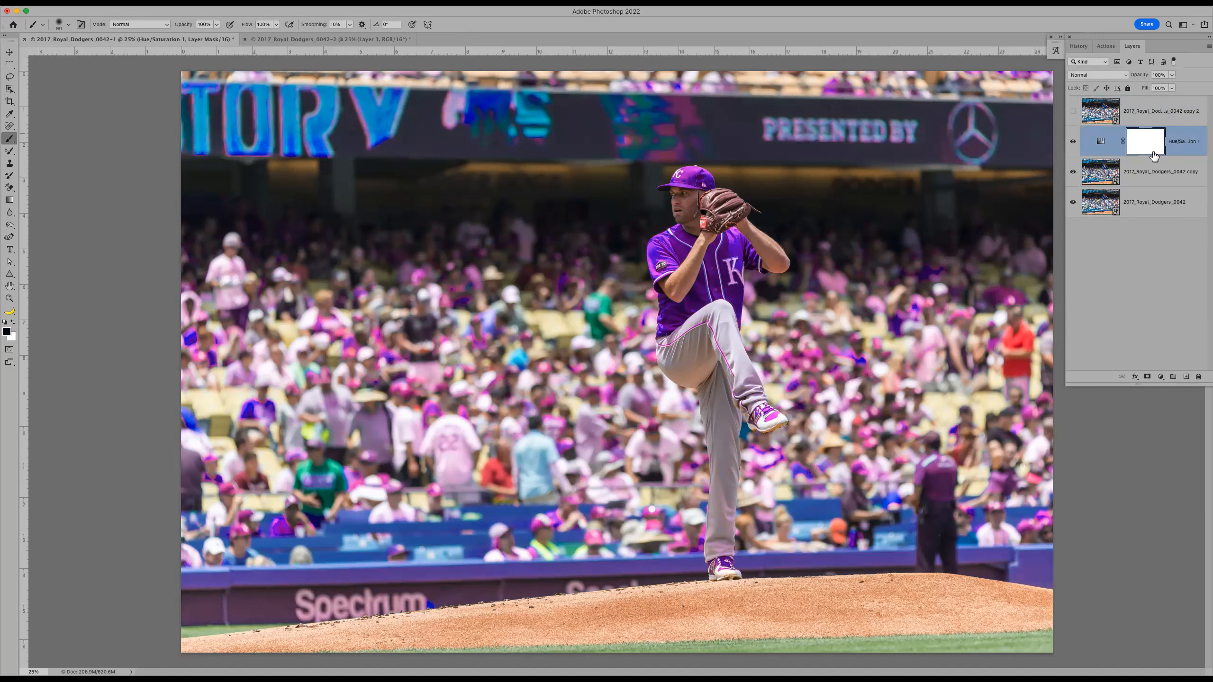
left_click(1102, 143)
double_click(1102, 142)
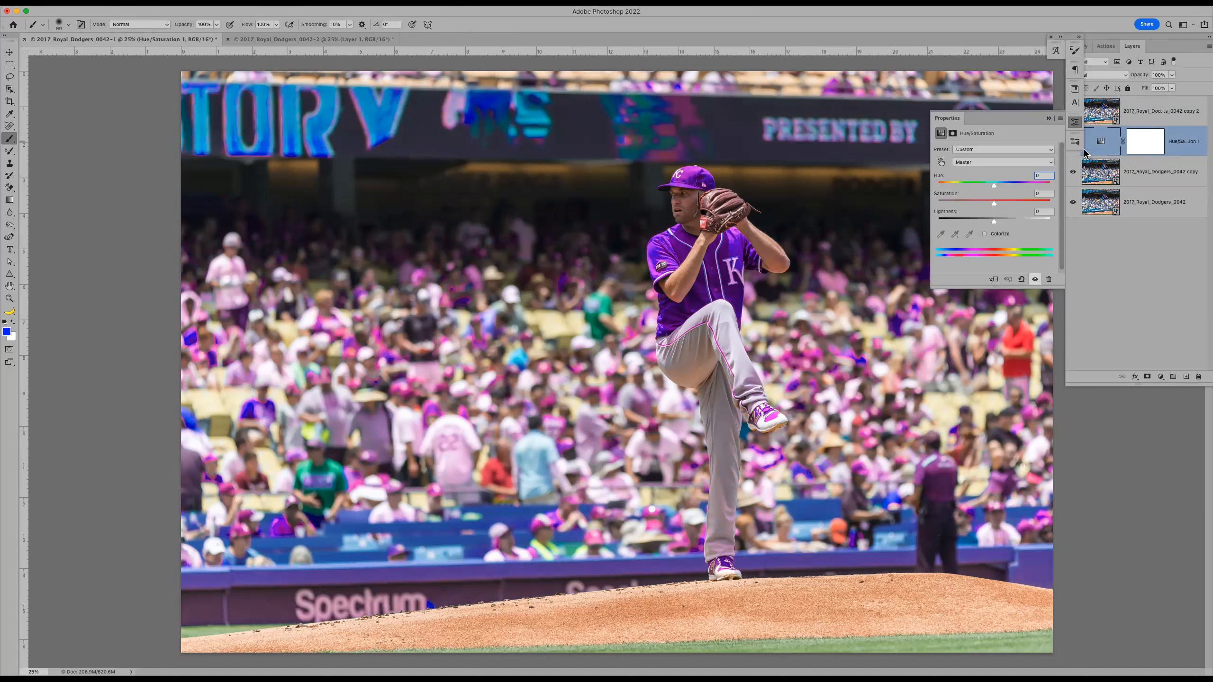
left_click_drag(993, 186, 1013, 186)
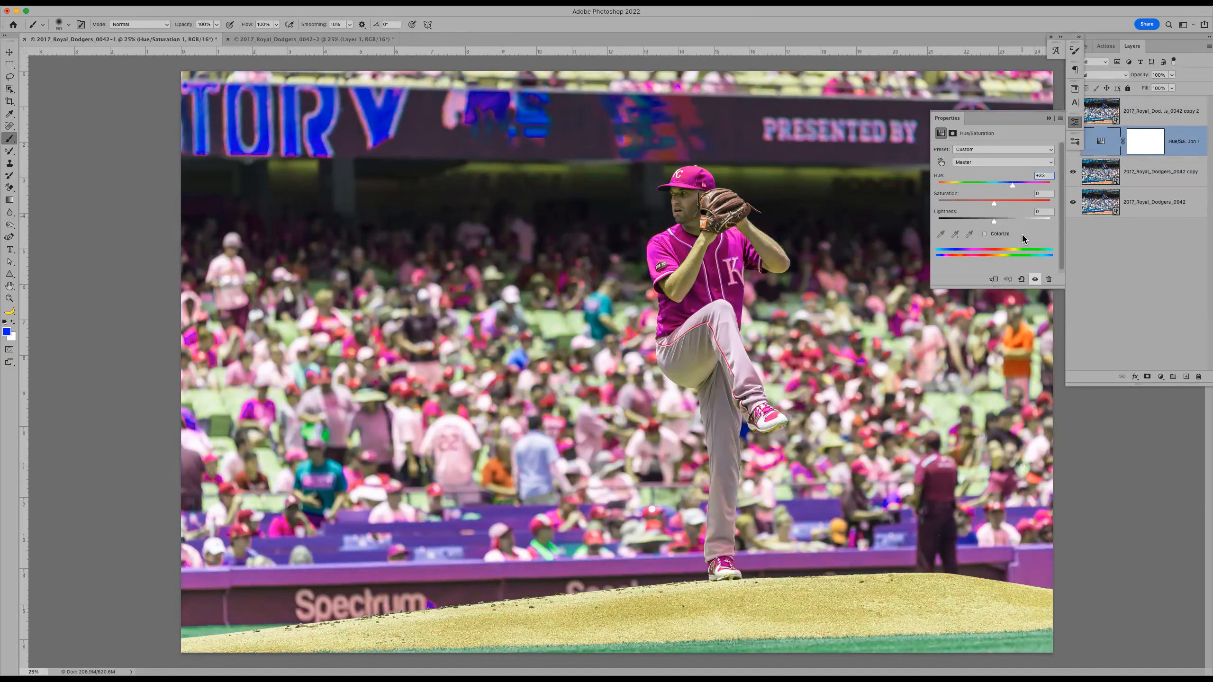
Paint black on the Hue/Saturation mask with a large brush to remove the effect from the crowd and background around the pitcher.
left_click(1152, 144)
left_click(1152, 144)
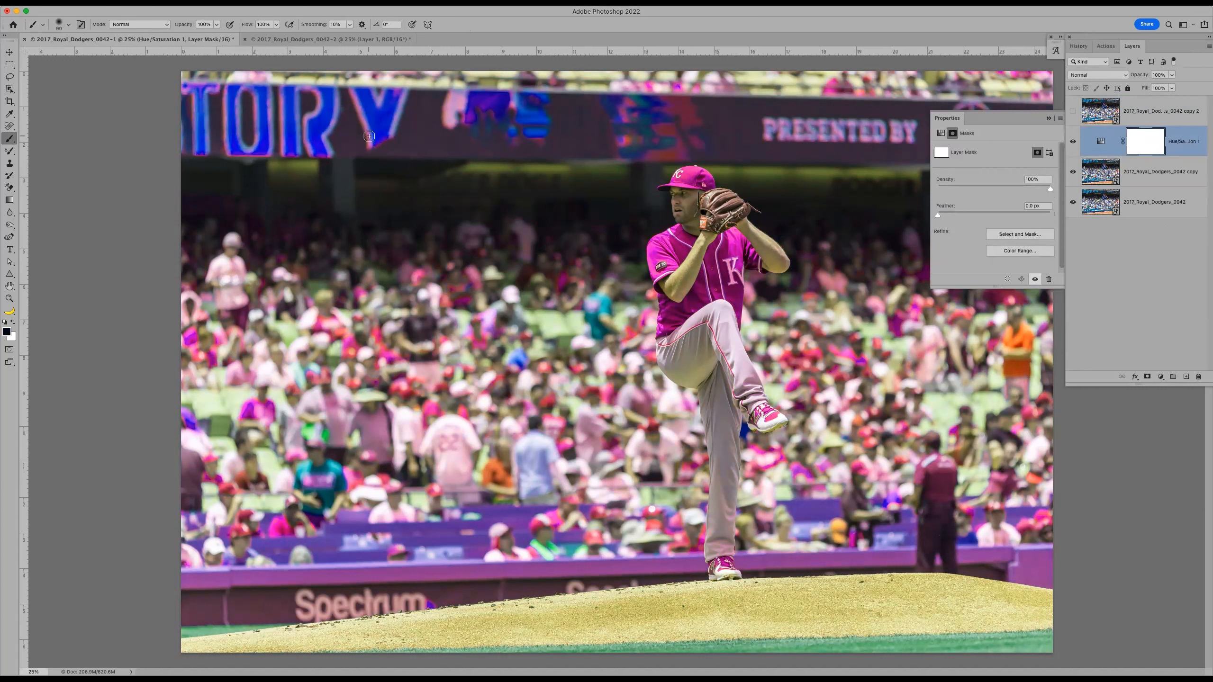
key("bracketright")
key("bracketright")
key("bracketright")
key("bracketright")
key("bracketright")
key("bracketright")
key("bracketright")
key("bracketright")
key("bracketright")
key("bracketright")
key("bracketright")
key("bracketright")
key("bracketright")
key("bracketright")
mouse_move(432, 135)
left_mouse_down()
mouse_move(253, 139)
mouse_move(286, 177)
mouse_move(316, 344)
mouse_move(283, 385)
left_mouse_up()
key("bracketright")
key("bracketright")
key("bracketright")
key("bracketright")
mouse_move(561, 315)
left_mouse_down()
mouse_move(593, 363)
mouse_move(554, 420)
mouse_move(454, 411)
left_mouse_up()
mouse_move(264, 367)
left_mouse_down()
mouse_move(344, 493)
mouse_move(478, 555)
mouse_move(304, 593)
left_mouse_up()
mouse_move(589, 539)
left_mouse_down()
mouse_move(687, 540)
mouse_move(965, 411)
mouse_move(850, 531)
mouse_move(957, 414)
mouse_move(875, 317)
mouse_move(815, 385)
mouse_move(1017, 341)
mouse_move(1048, 488)
left_mouse_up()
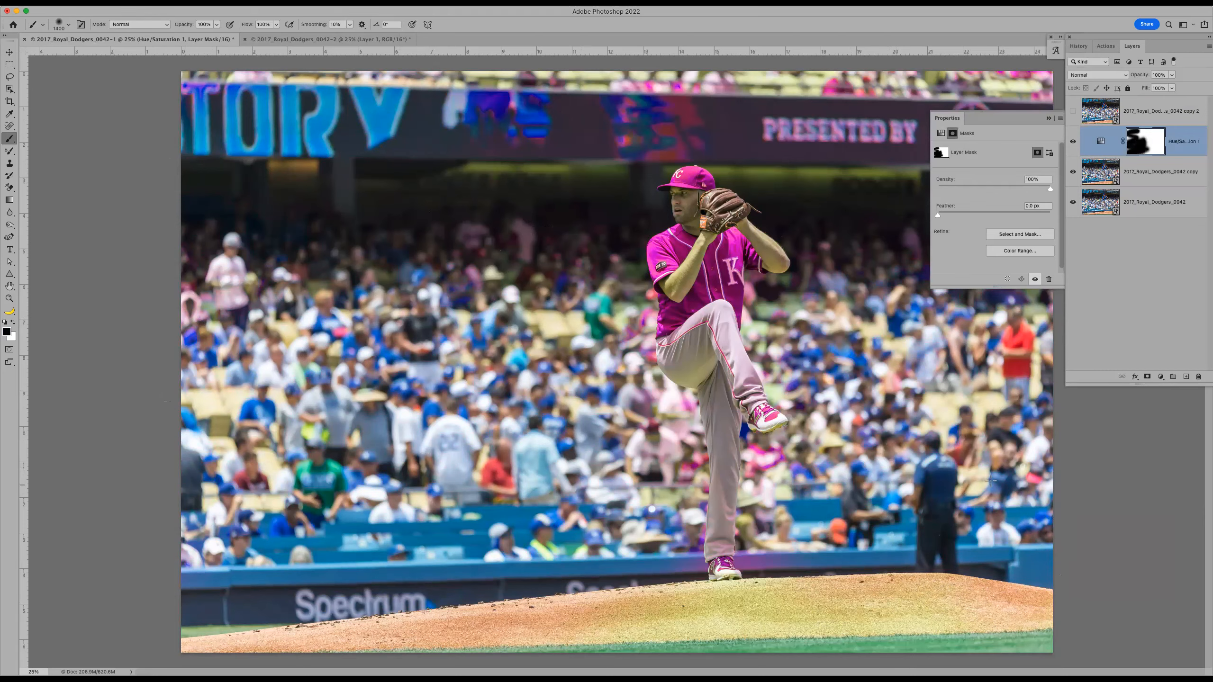
key("super+minus")
left_click_drag(773, 179, 510, 197)
left_click_drag(859, 388, 864, 416)
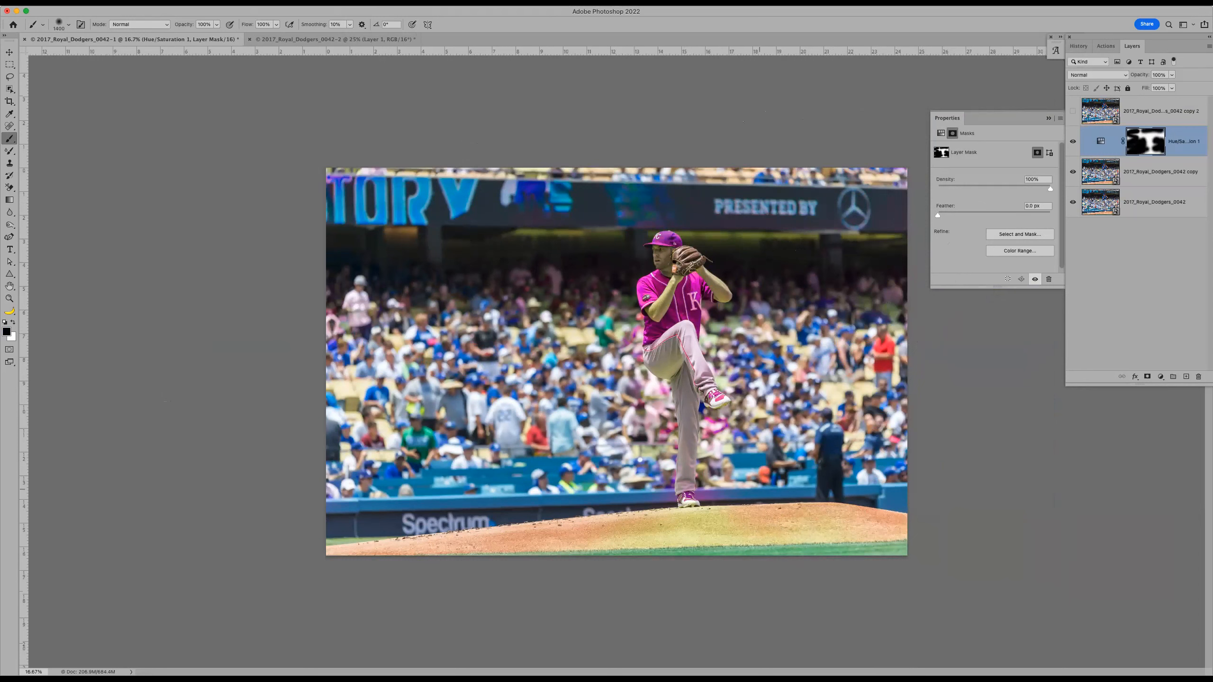
left_click(1051, 119)
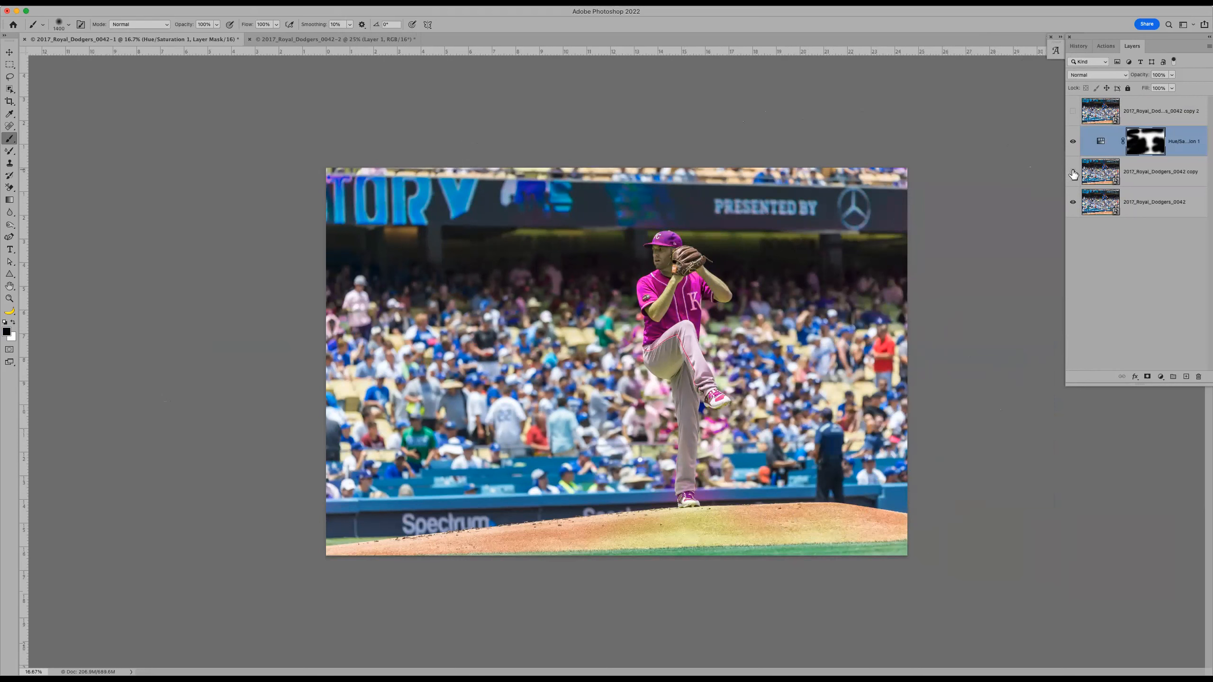
Toggle the adjustment and the smart object copy beneath it to compare, and clip the adjustment to that copy.
left_click(1073, 172)
left_click(1074, 143)
left_click(1073, 142)
left_click(1073, 171)
left_click(1123, 155, "alt")
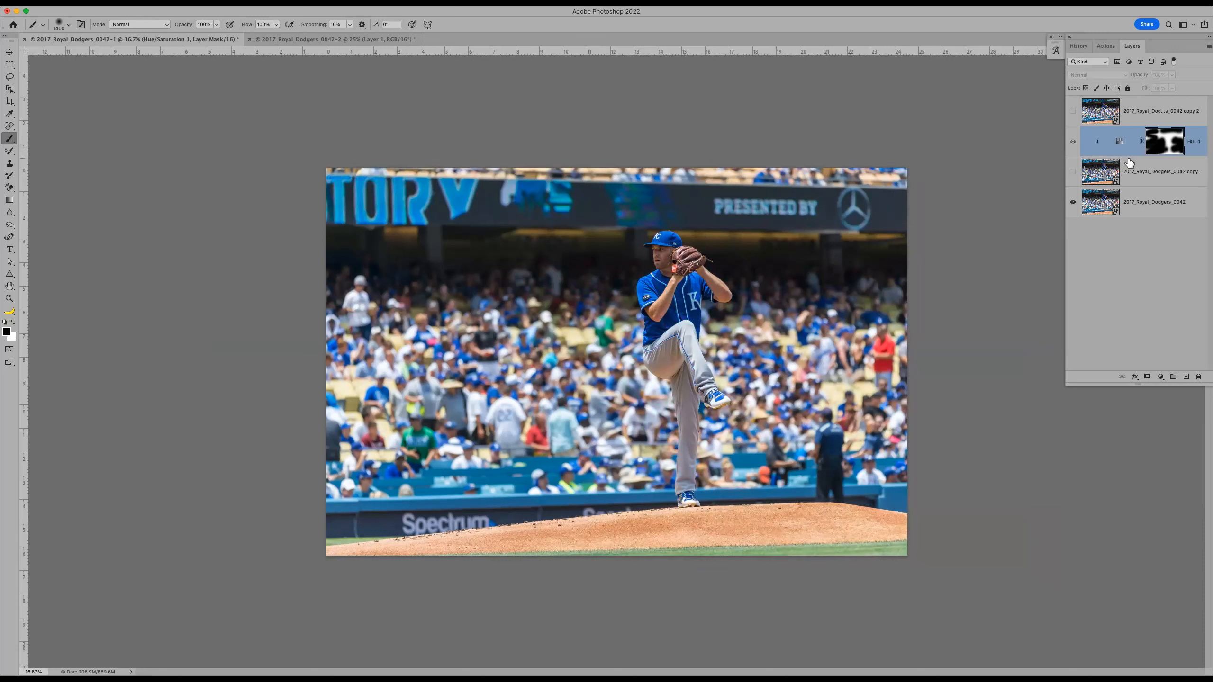
left_click(1073, 172)
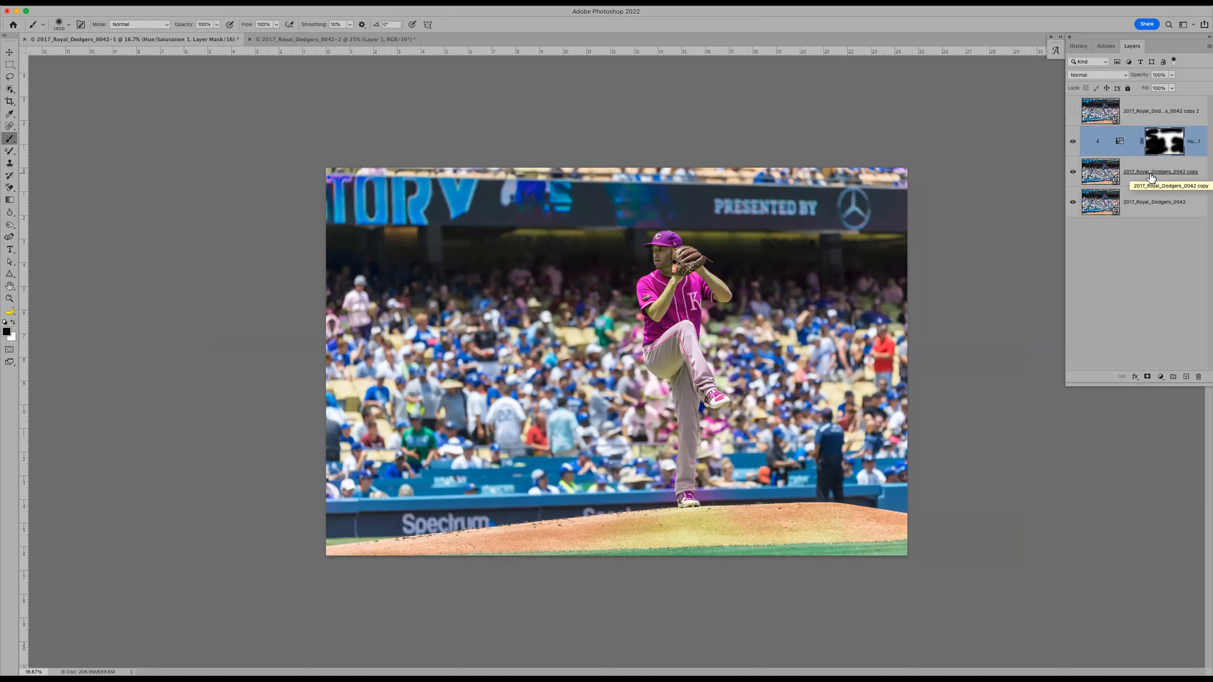
Shift the clipped adjustment's Master hue so the jersey turns teal, and mask the effect off the pitcher's face with a smaller brush.
double_click(1119, 144)
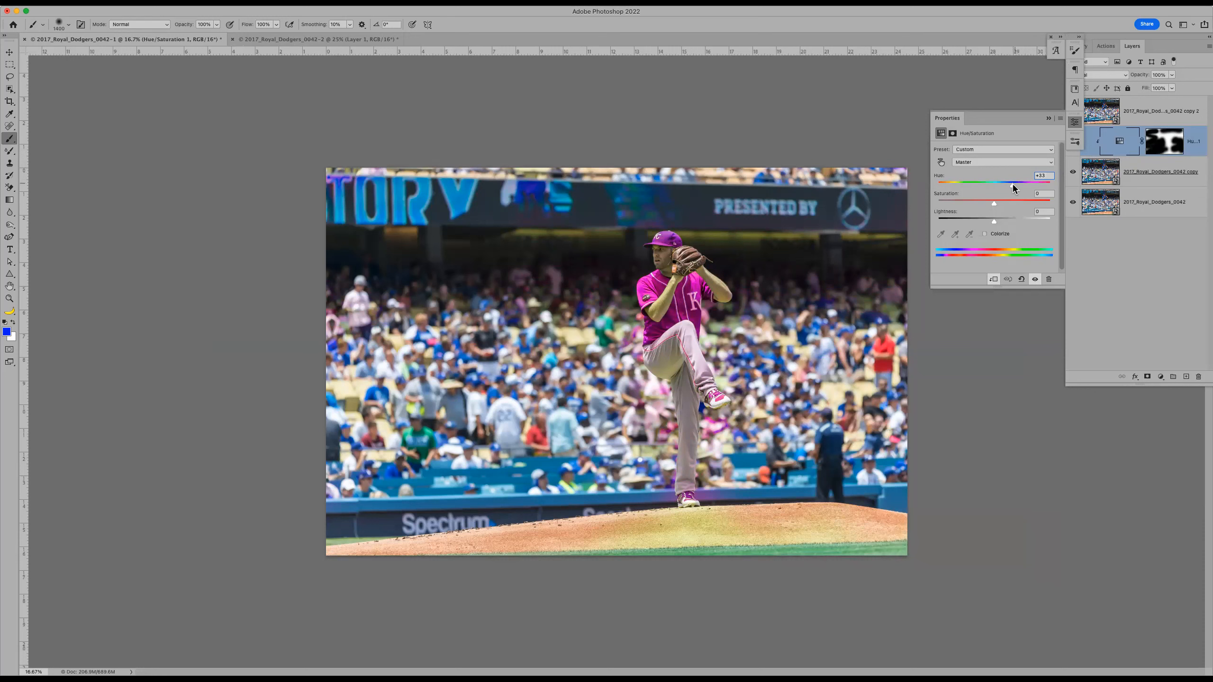
left_click_drag(1010, 184, 960, 188)
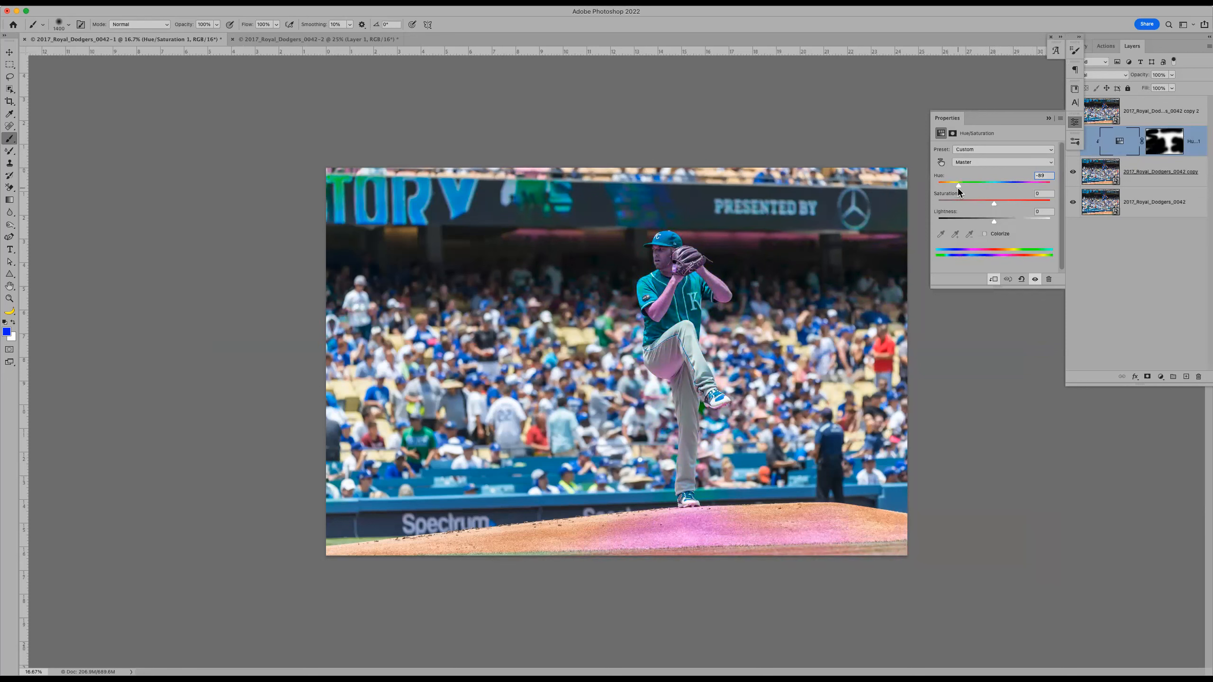
left_click(1170, 145)
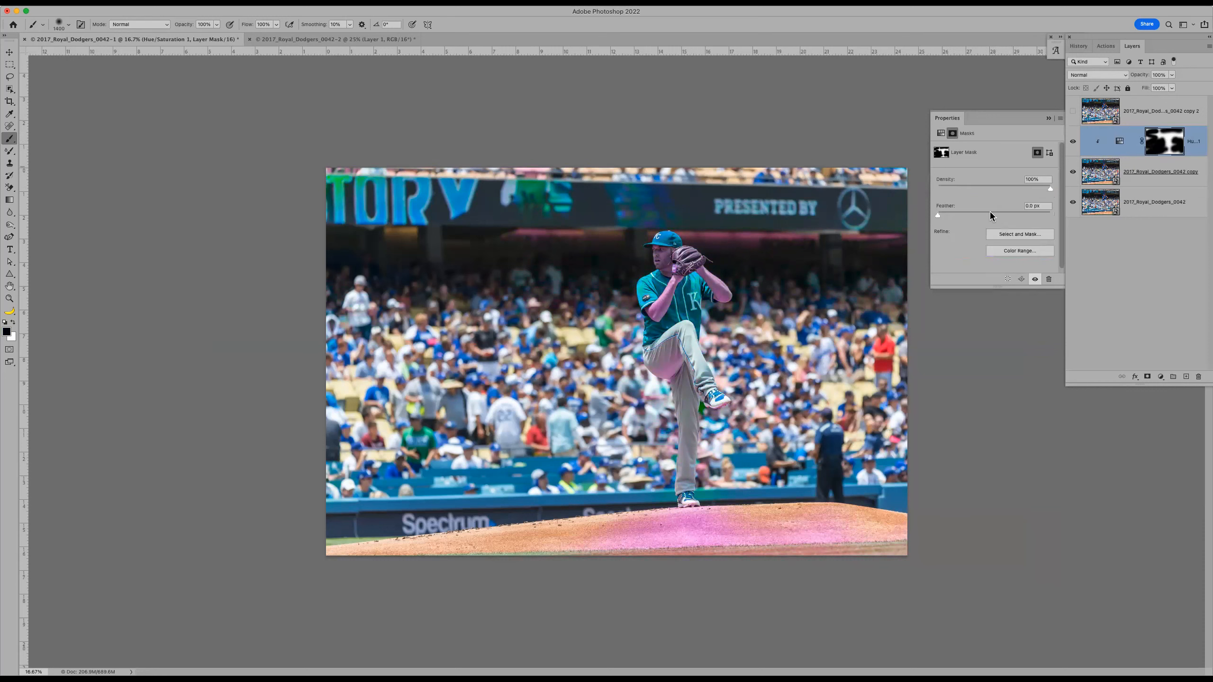
key("bracketleft")
key("bracketleft")
key("bracketleft")
key("bracketleft")
key("bracketleft")
key("bracketleft")
key("bracketleft")
key("bracketleft")
key("bracketleft")
key("bracketleft")
key("bracketleft")
key("bracketleft")
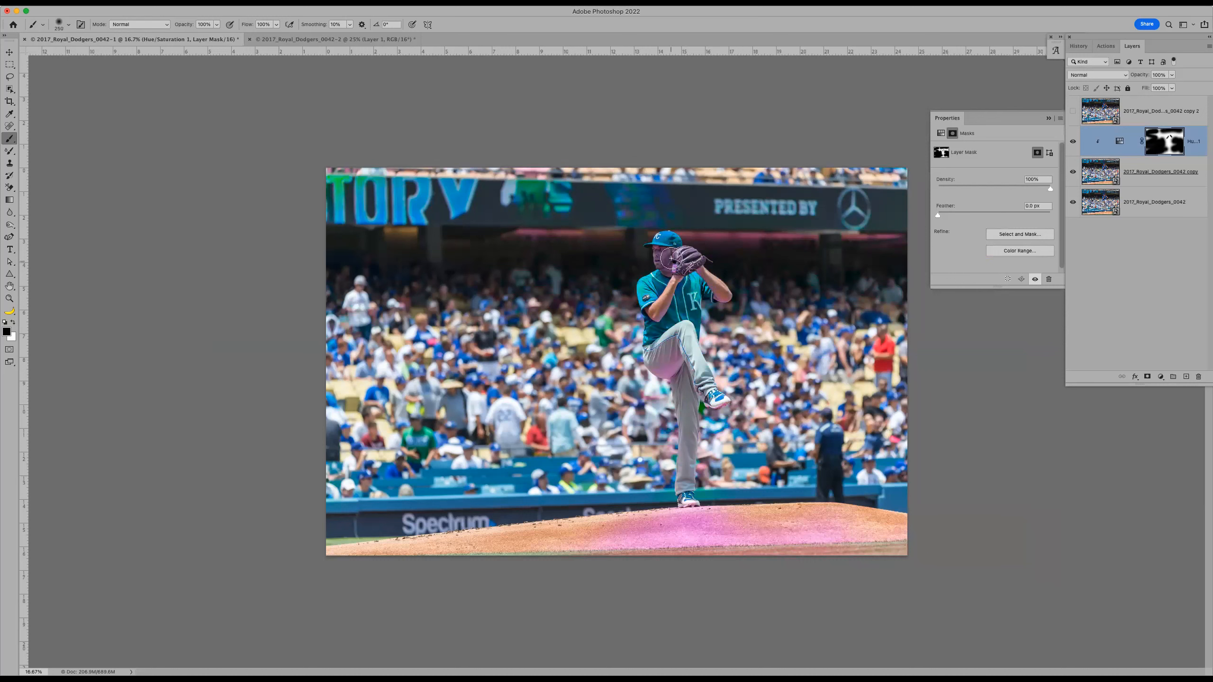
left_click_drag(671, 257, 688, 257)
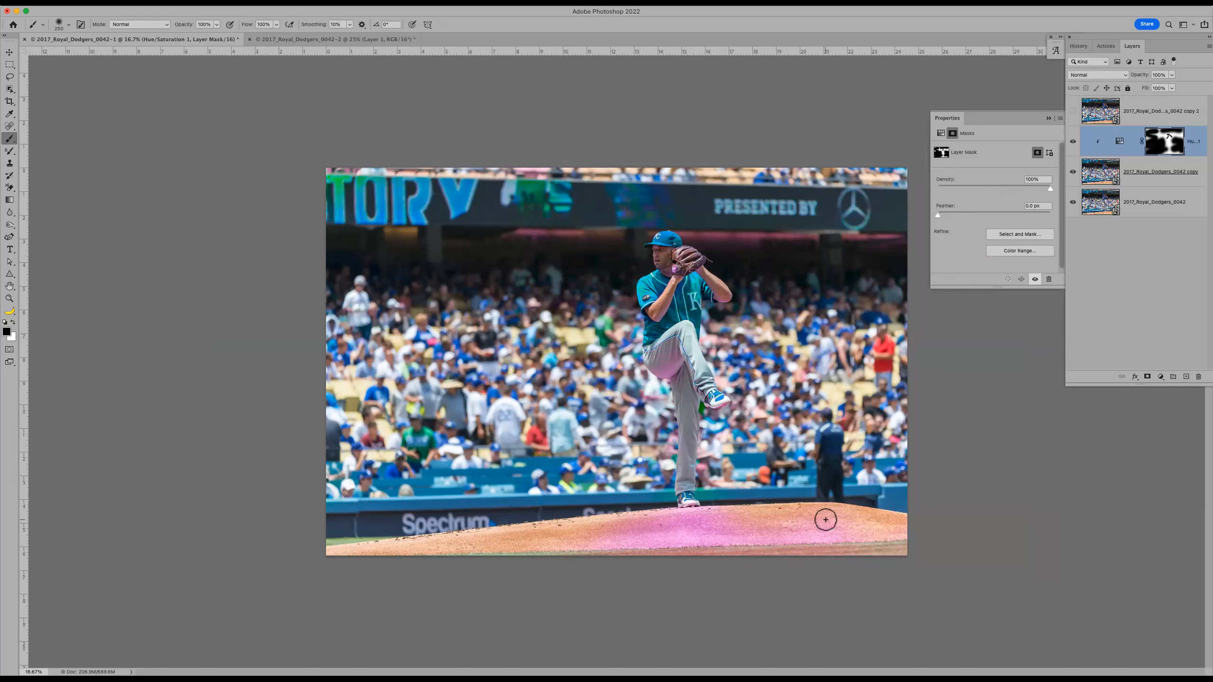
Mask the Hue/Saturation effect off the dirt mound with a larger black brush.
key("bracketright")
key("bracketright")
key("bracketright")
key("bracketright")
left_click_drag(831, 521, 644, 536)
left_click_drag(867, 525, 696, 566)
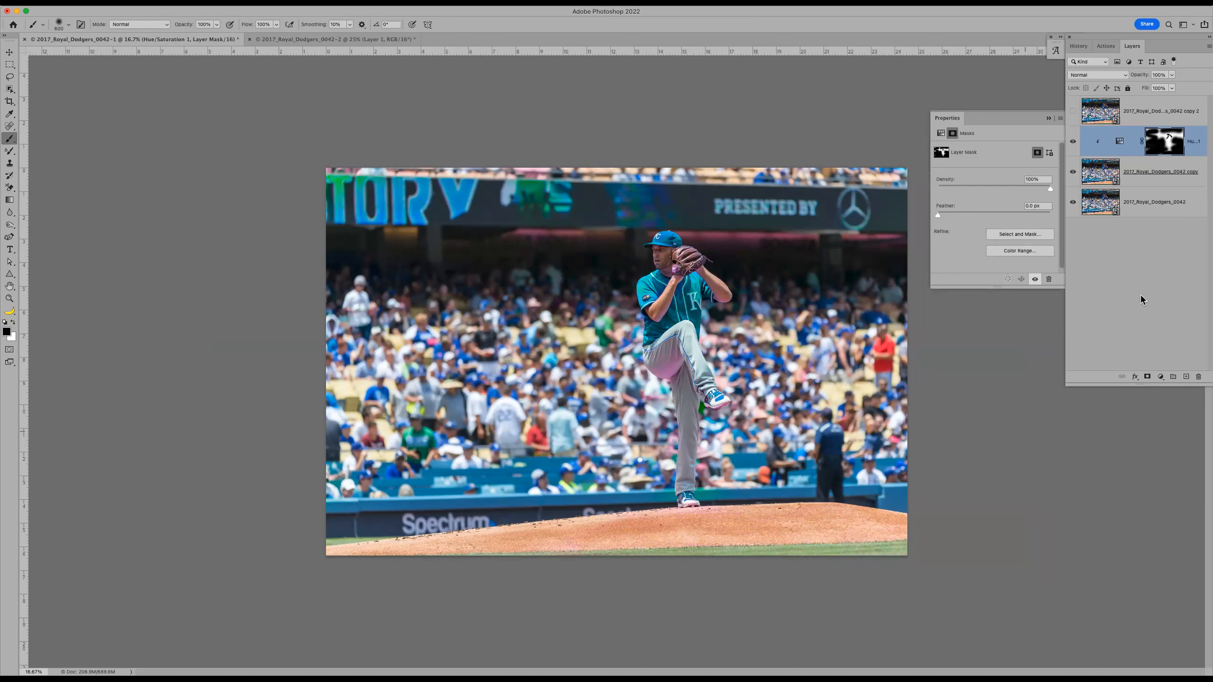
left_click(1047, 119)
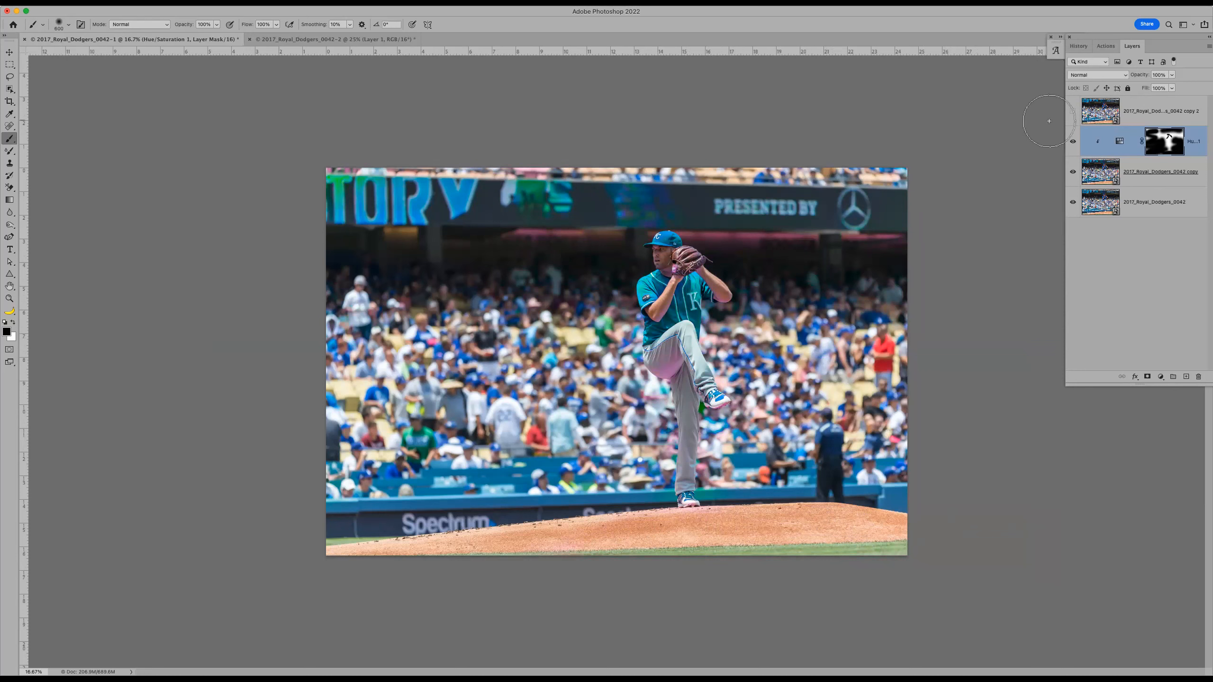
Delete the clipped Hue/Saturation adjustment layer above the first smart object copy.
left_click(1142, 172)
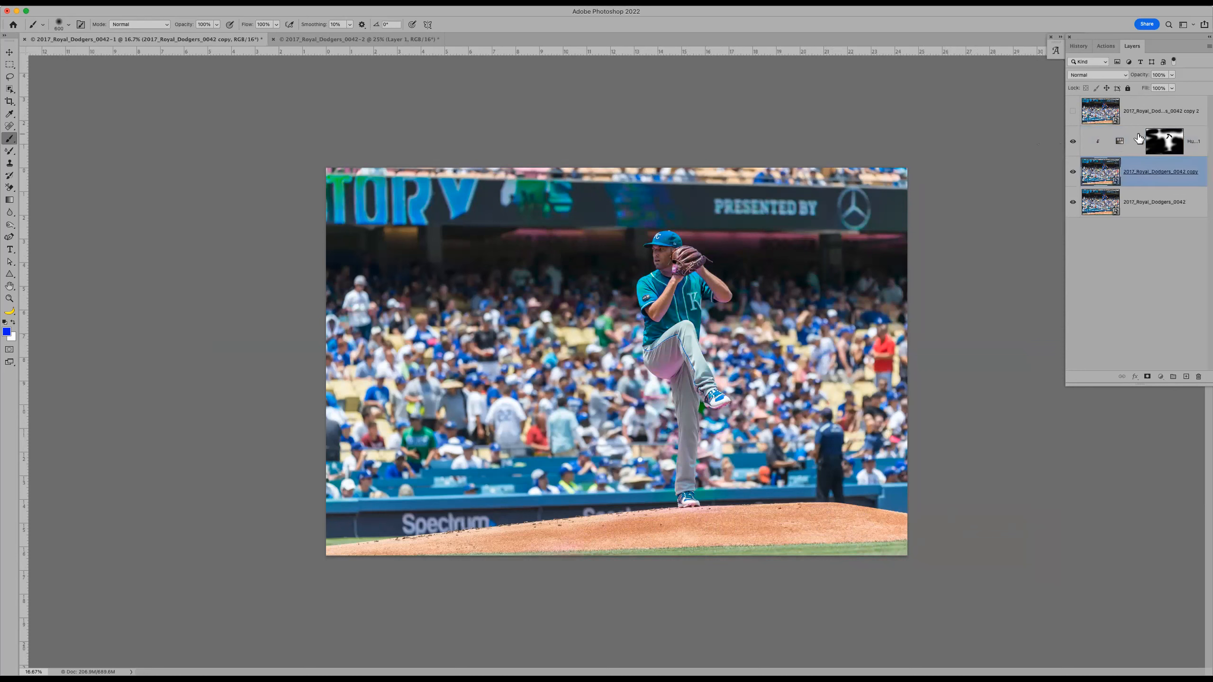
left_click(1138, 139)
left_click_drag(1138, 139, 1198, 377)
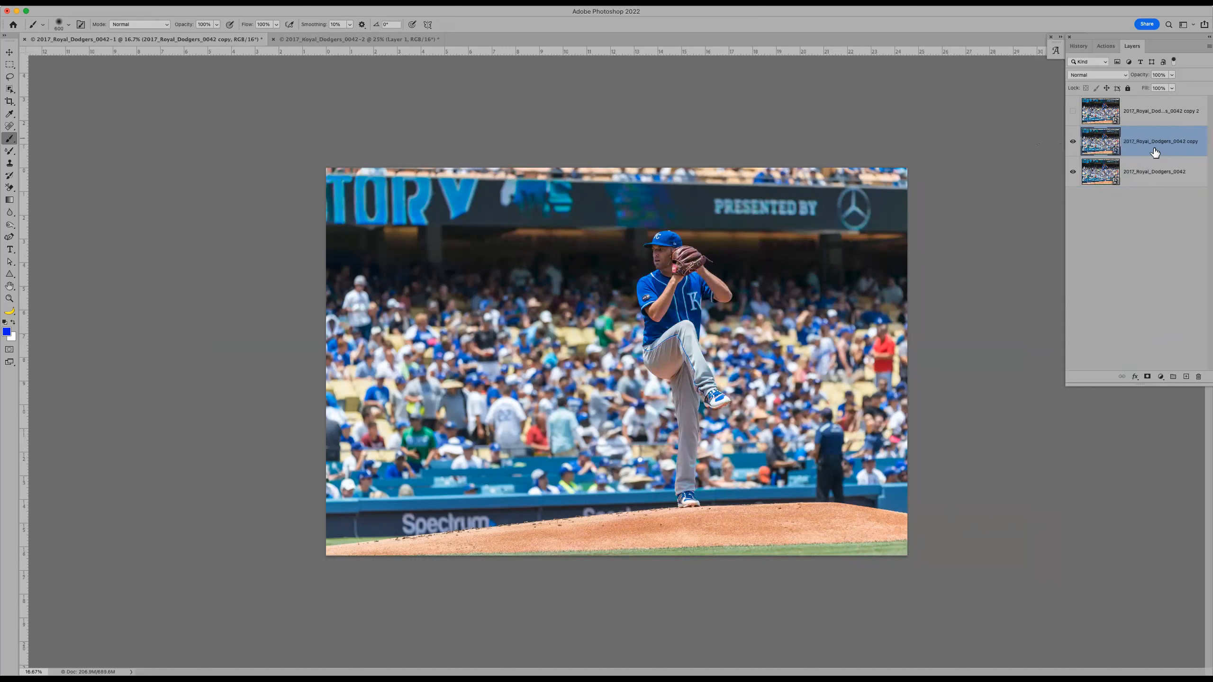
Open the bottom smart object's raw settings and add a tall radial gradient mask centred on the pitcher.
left_click(1153, 168)
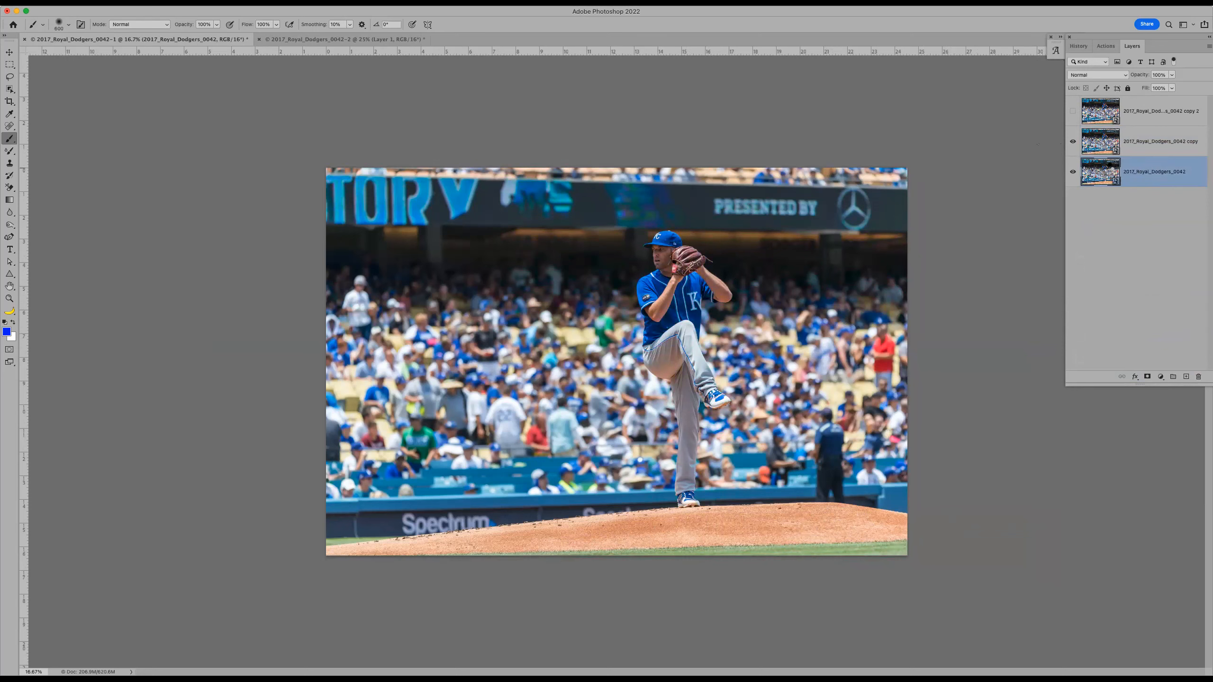
double_click(1107, 172)
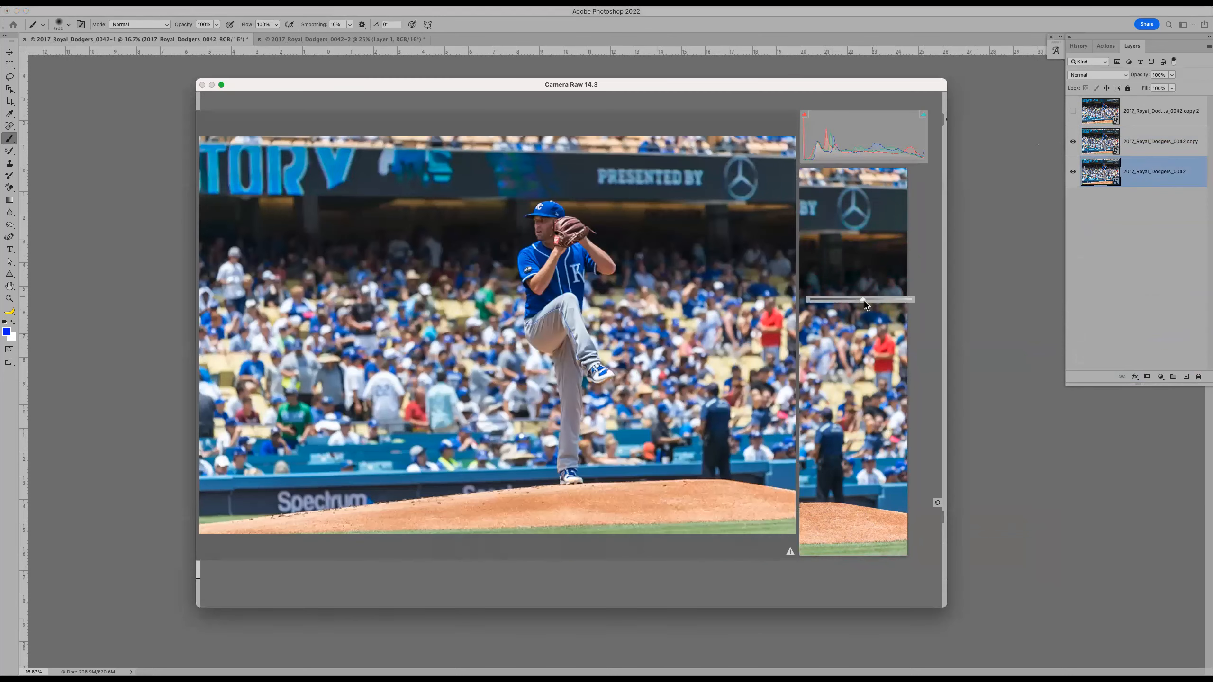
left_click(937, 168)
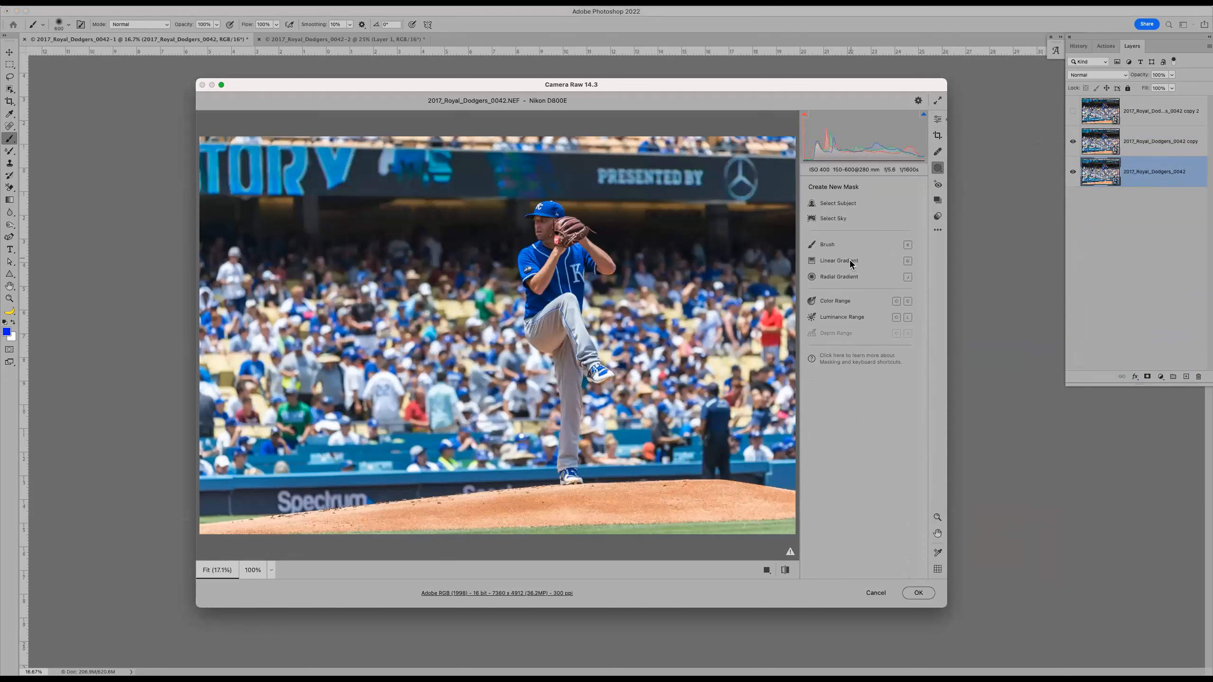
left_click(833, 276)
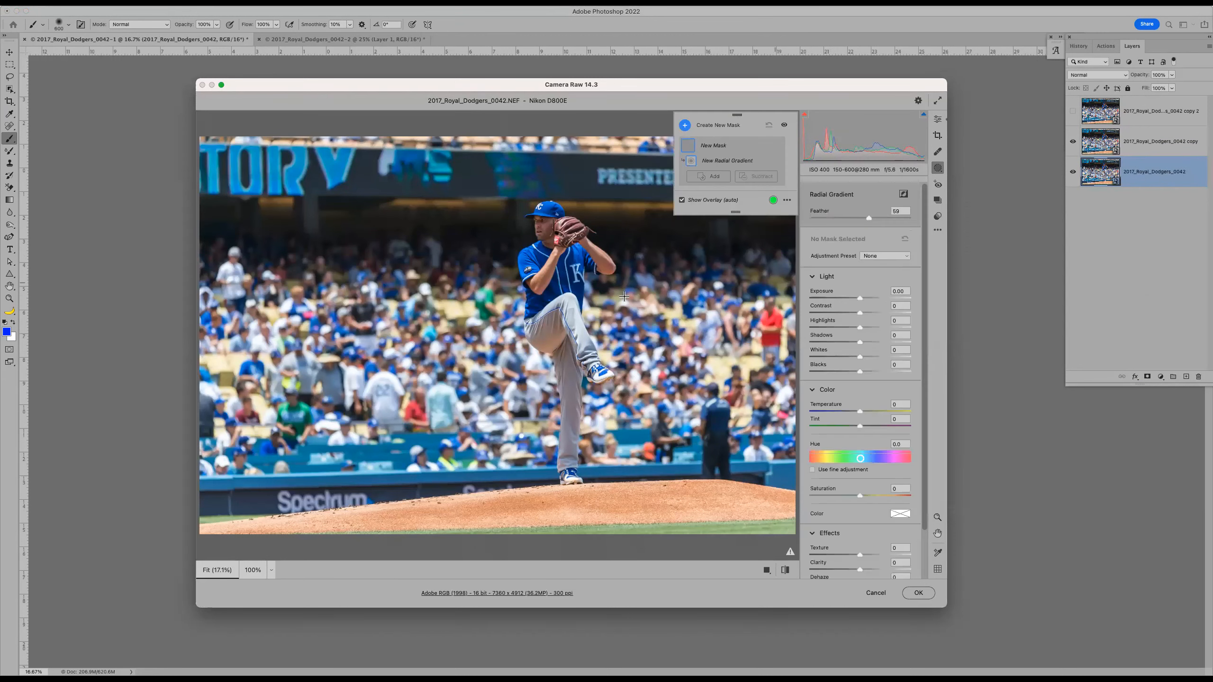
left_click_drag(545, 265, 626, 403)
left_click_drag(572, 338, 597, 388)
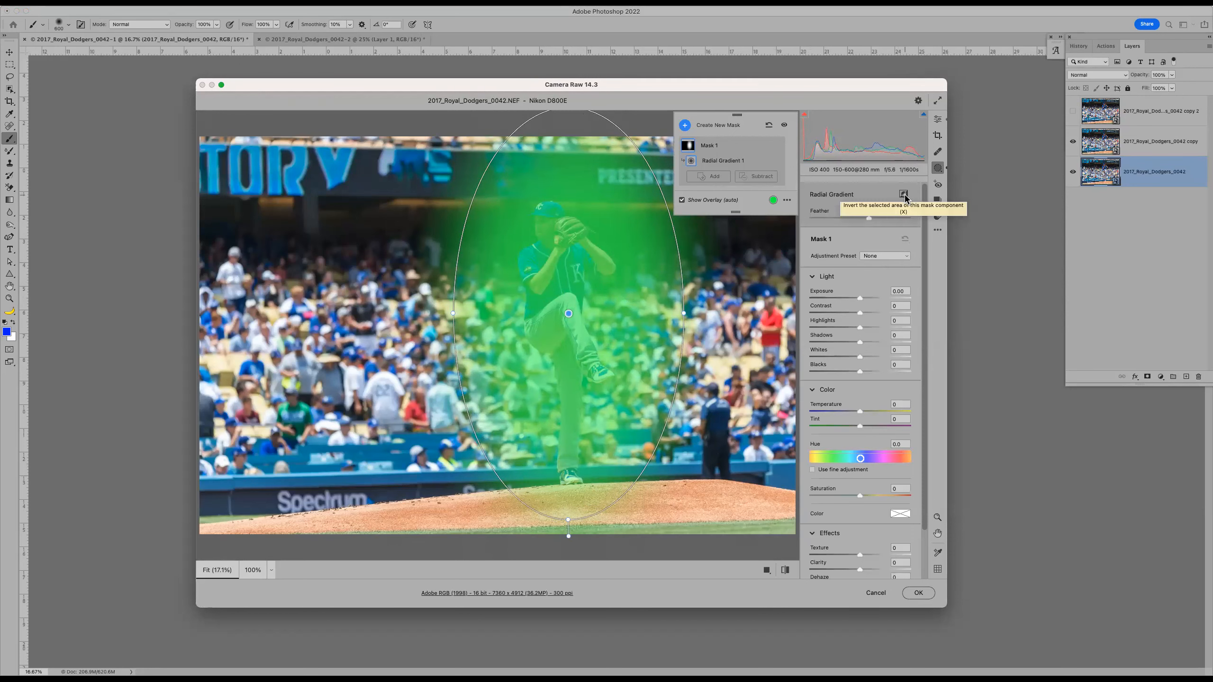
Invert the radial gradient so it affects the surroundings, lower its Exposure to -3.00, and apply the raw edits.
left_click(904, 194)
left_click_drag(838, 296, 823, 299)
left_click(915, 598)
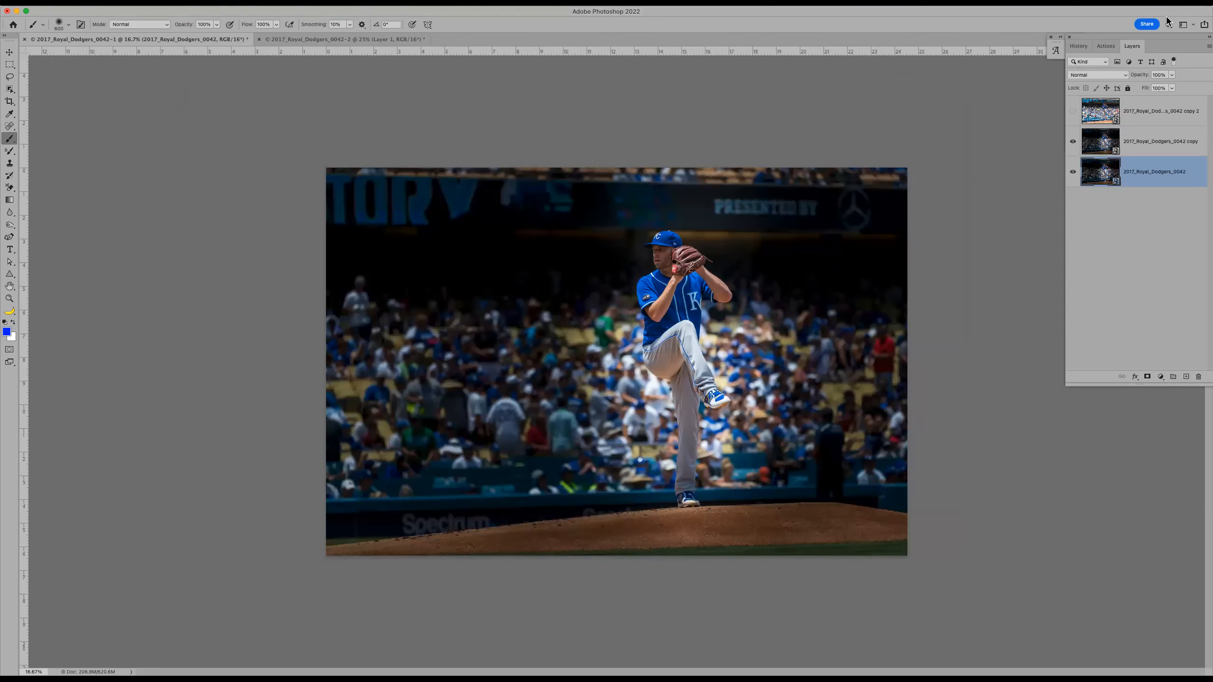
Toggle the bottom smart object's visibility off and on, and show the topmost independent copy.
left_click(1074, 172)
left_click(1073, 172)
left_click(1073, 111)
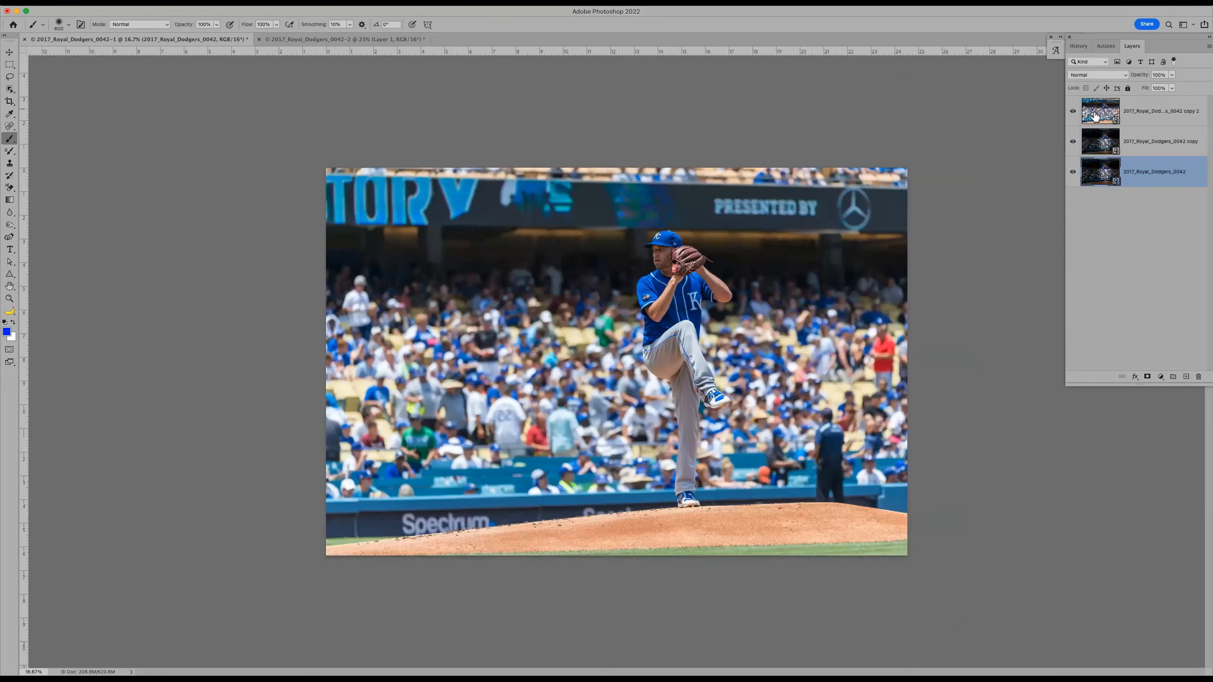
Compare the top and middle copies in the layer stack and locate the New Smart Object via Copy command.
left_click(1146, 112)
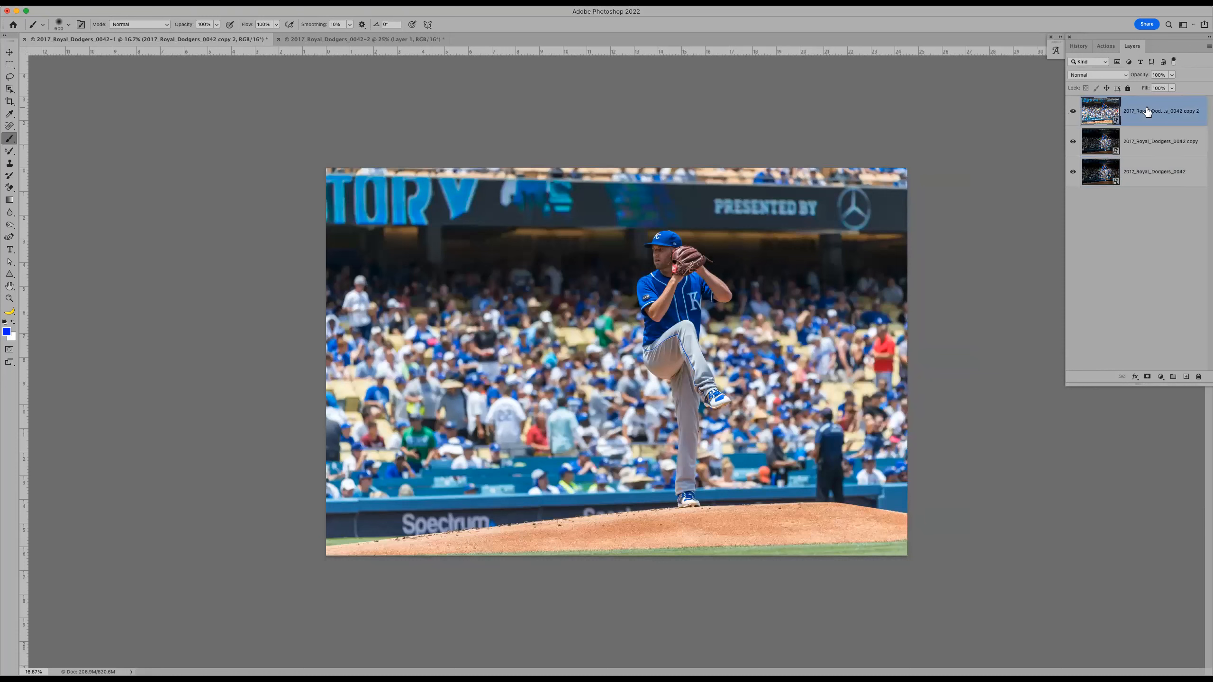
left_click(1151, 142)
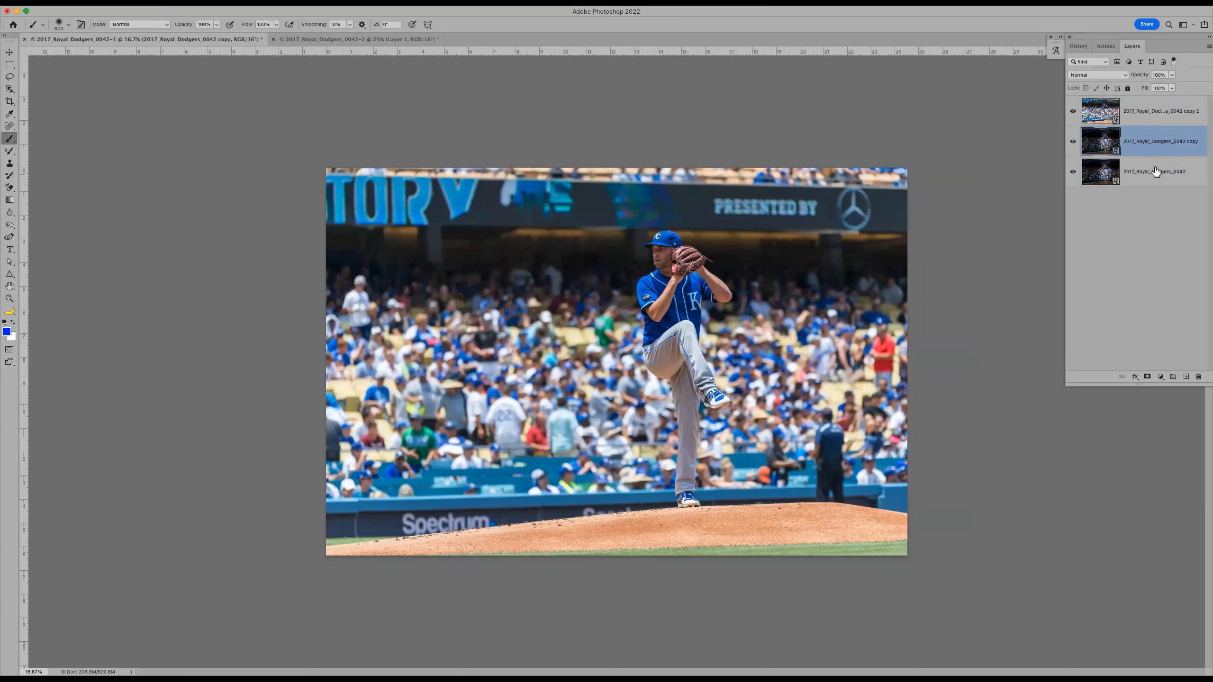
left_click(1149, 109)
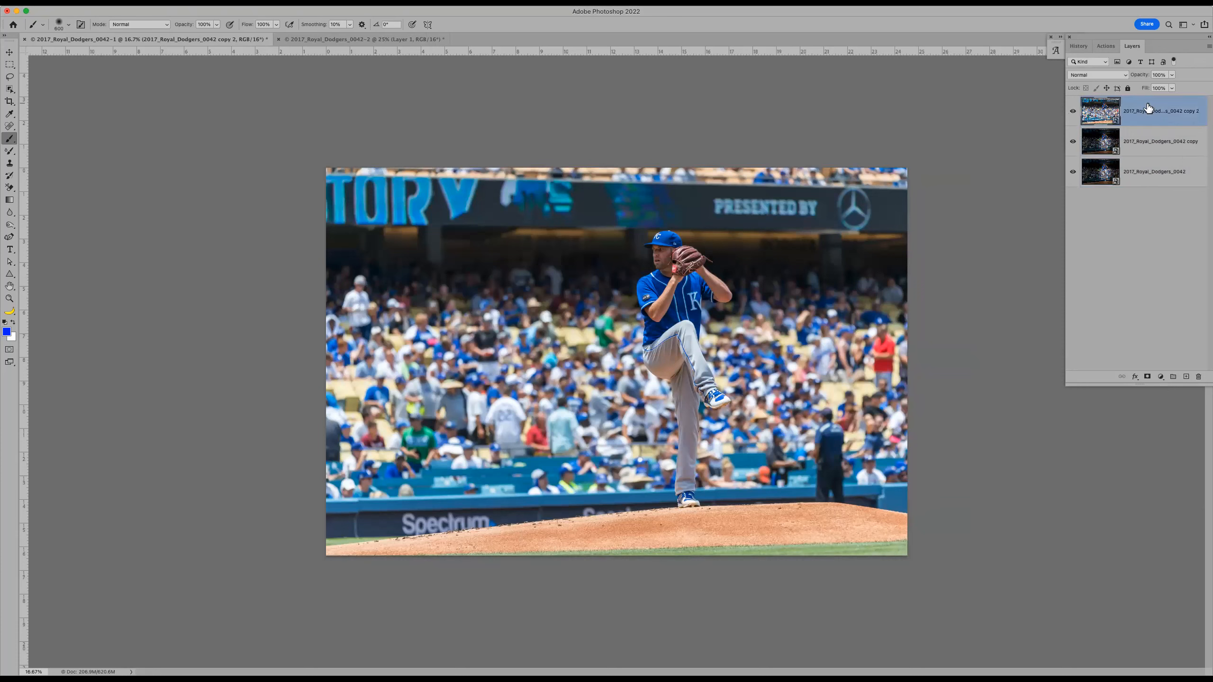
right_click(1145, 113)
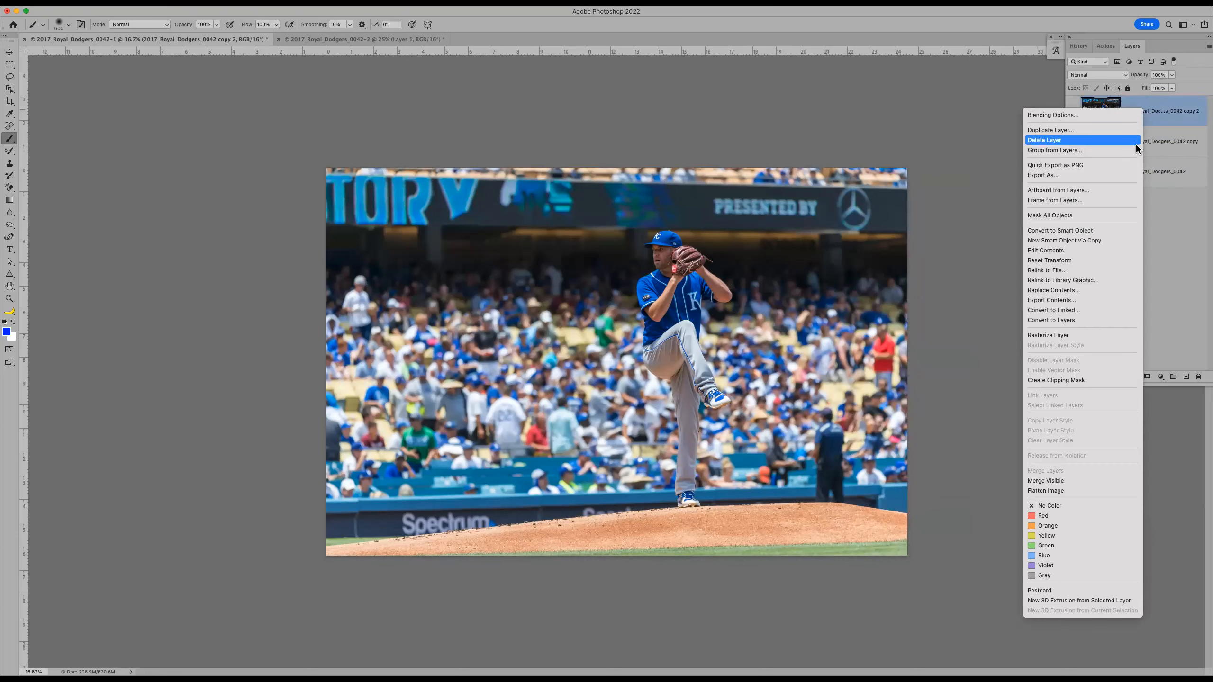
left_click(1105, 241)
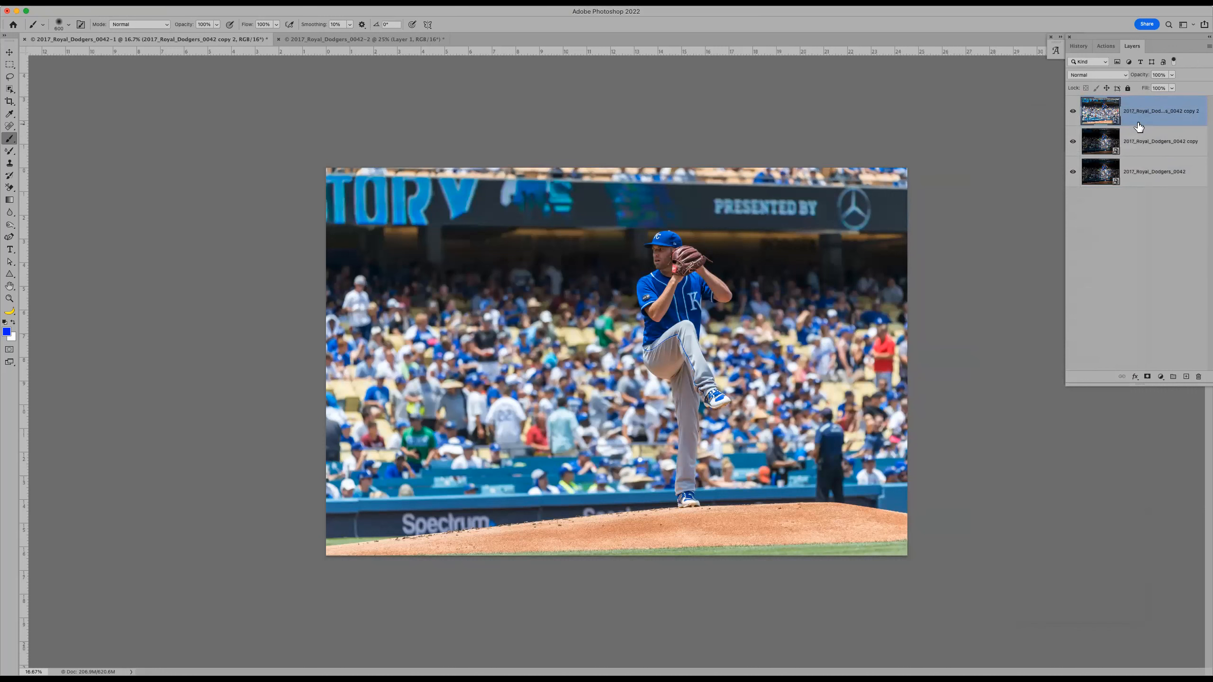
Add a radial gradient around the pitcher in the topmost copy's raw settings, with Exposure +2.70, and apply it.
double_click(1105, 113)
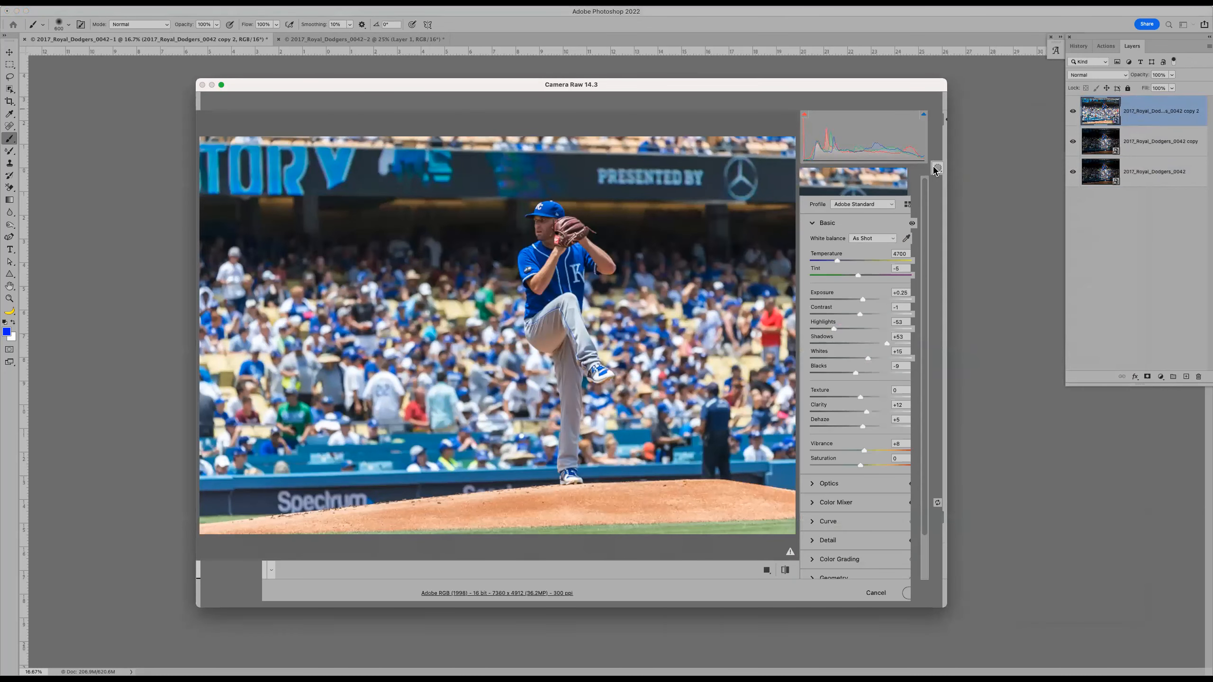
left_click(936, 169)
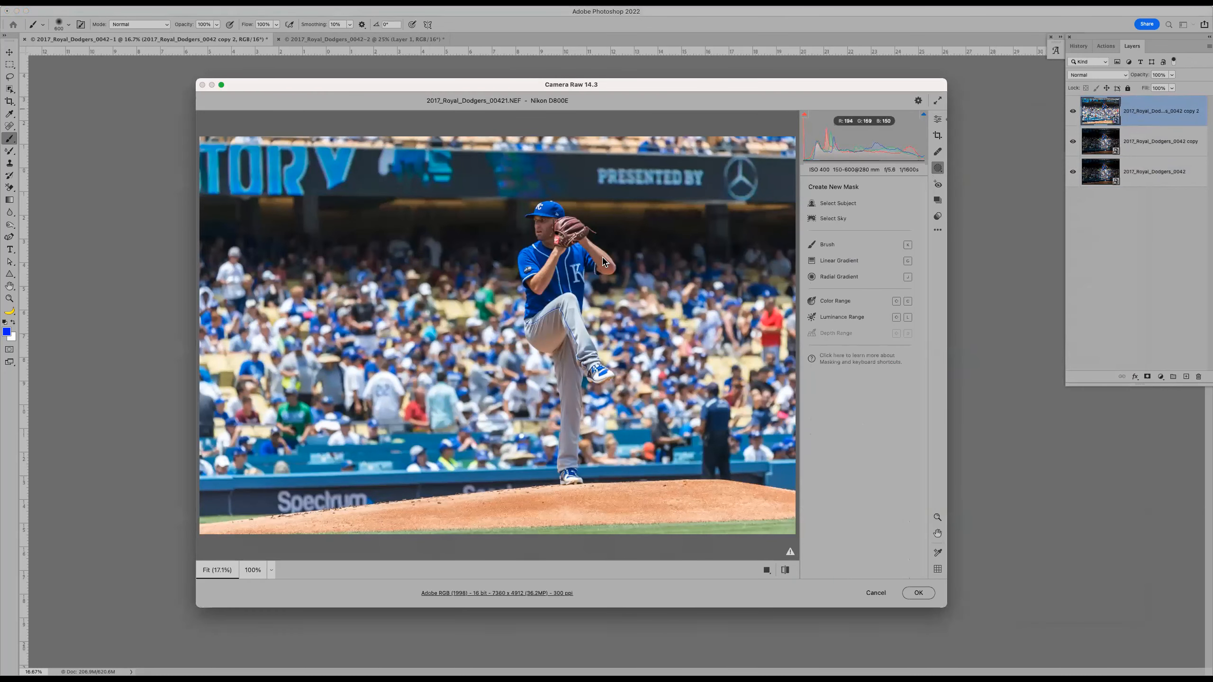
left_click(842, 279)
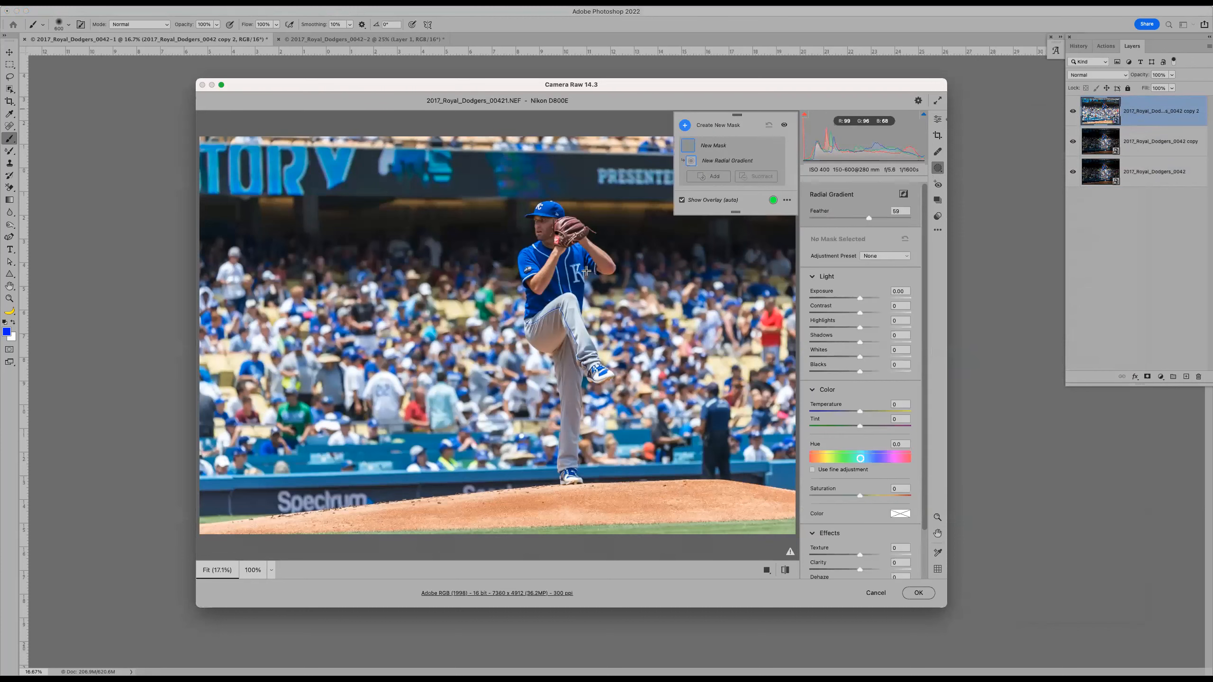
left_click_drag(557, 274, 655, 476)
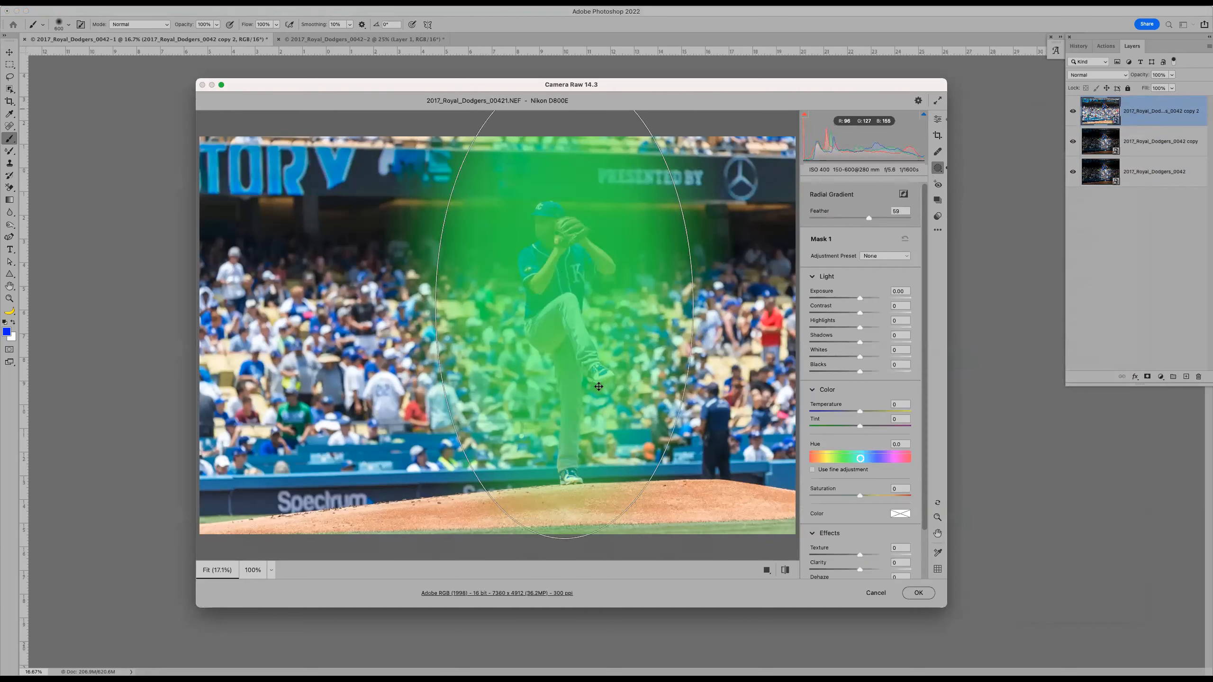
left_click_drag(883, 296, 895, 297)
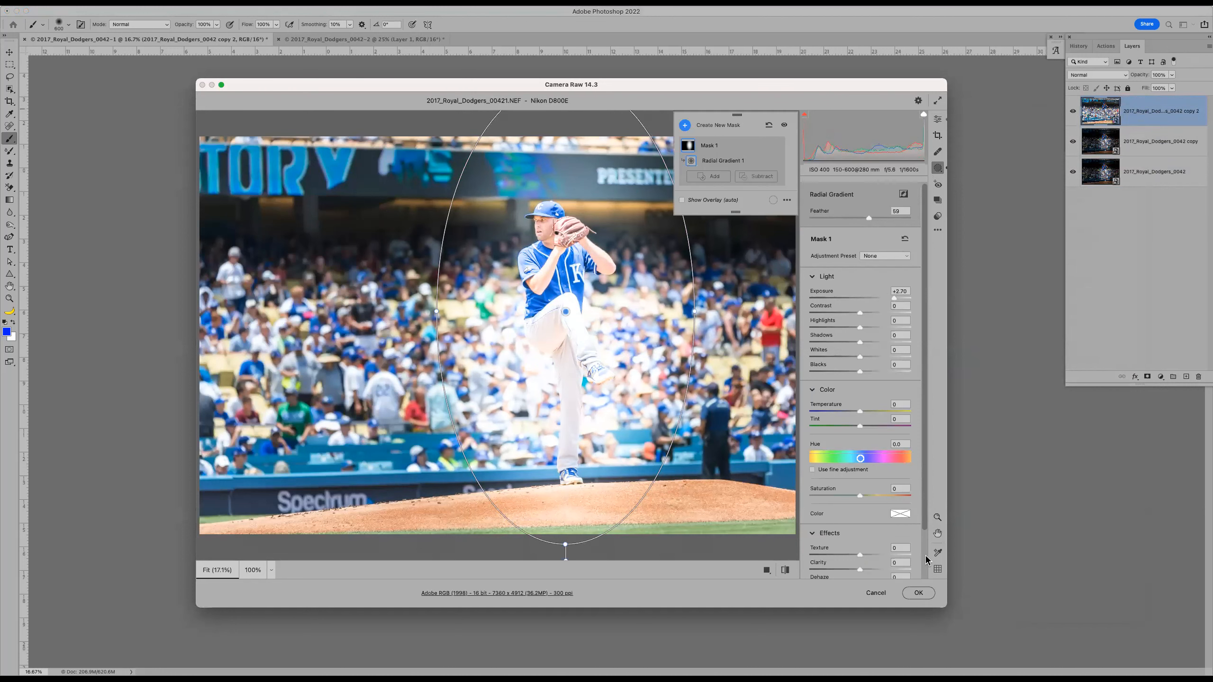
left_click(919, 593)
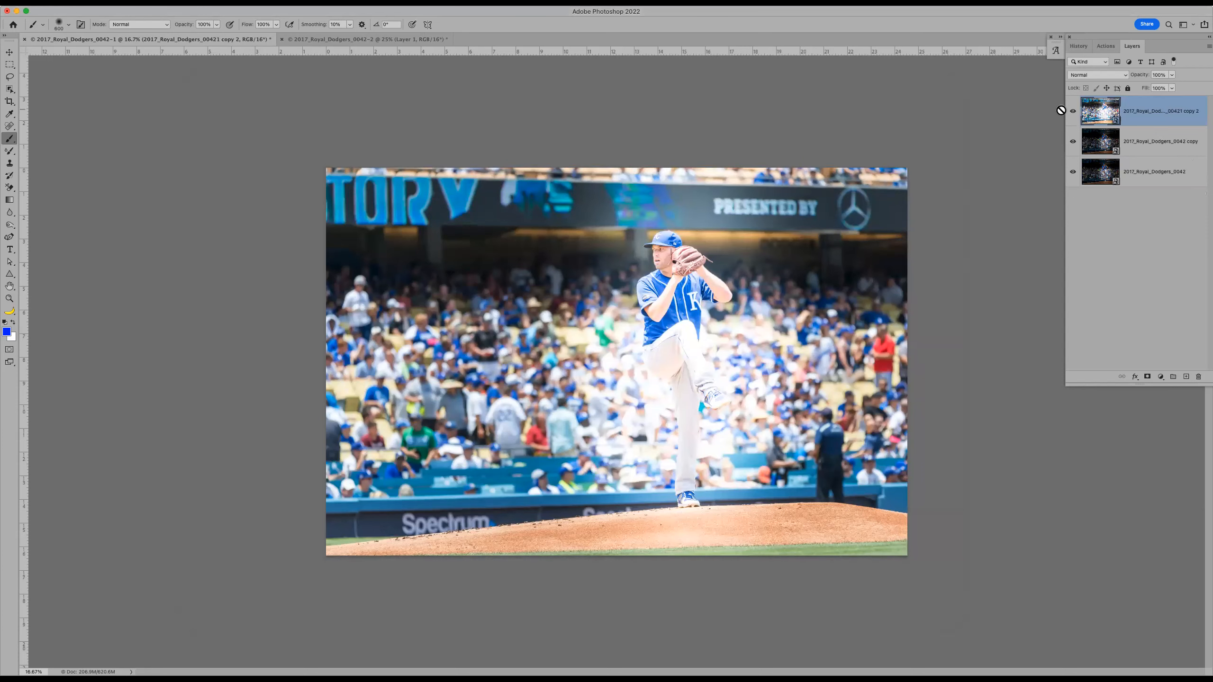
Toggle the brightened top copy to compare it with the darkened layers, and duplicate the linked copy directly beneath it.
left_click(1073, 113)
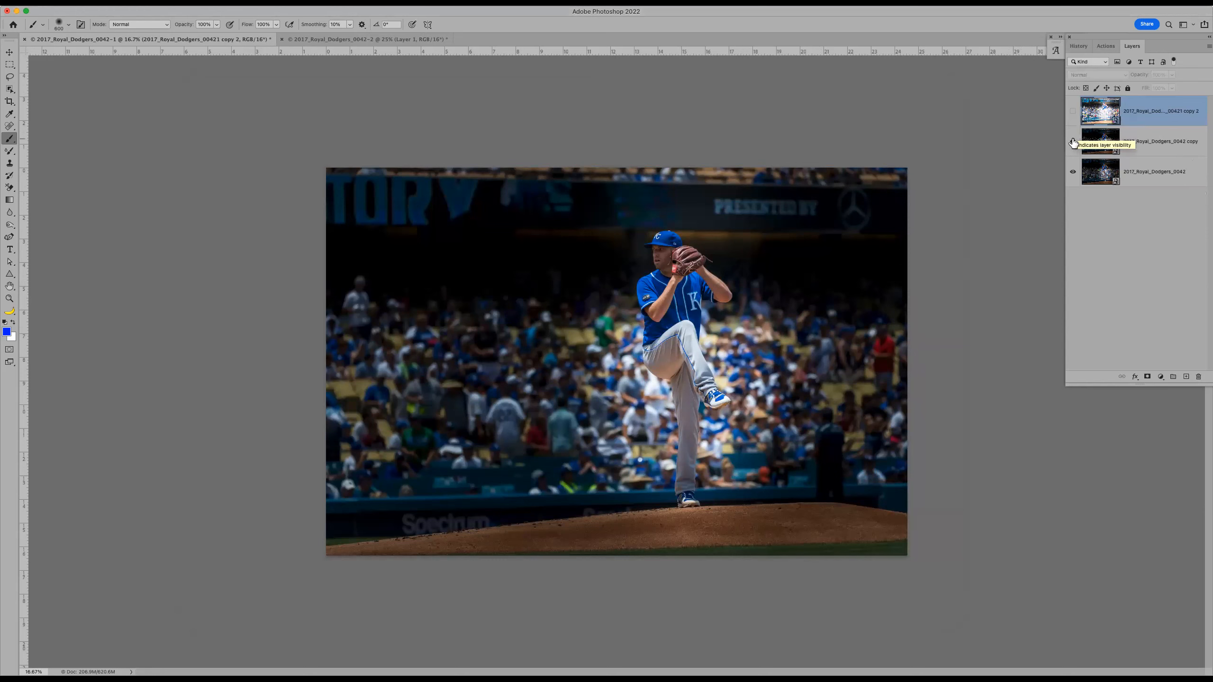
left_click(1073, 111)
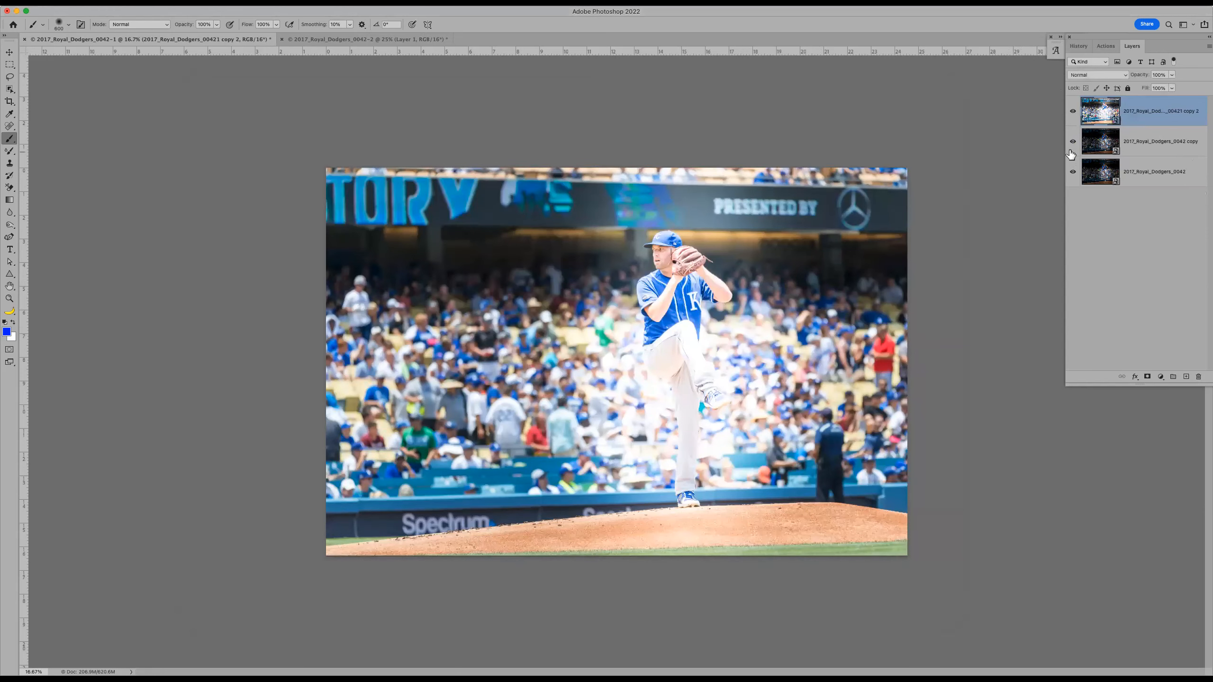
left_click(1102, 146)
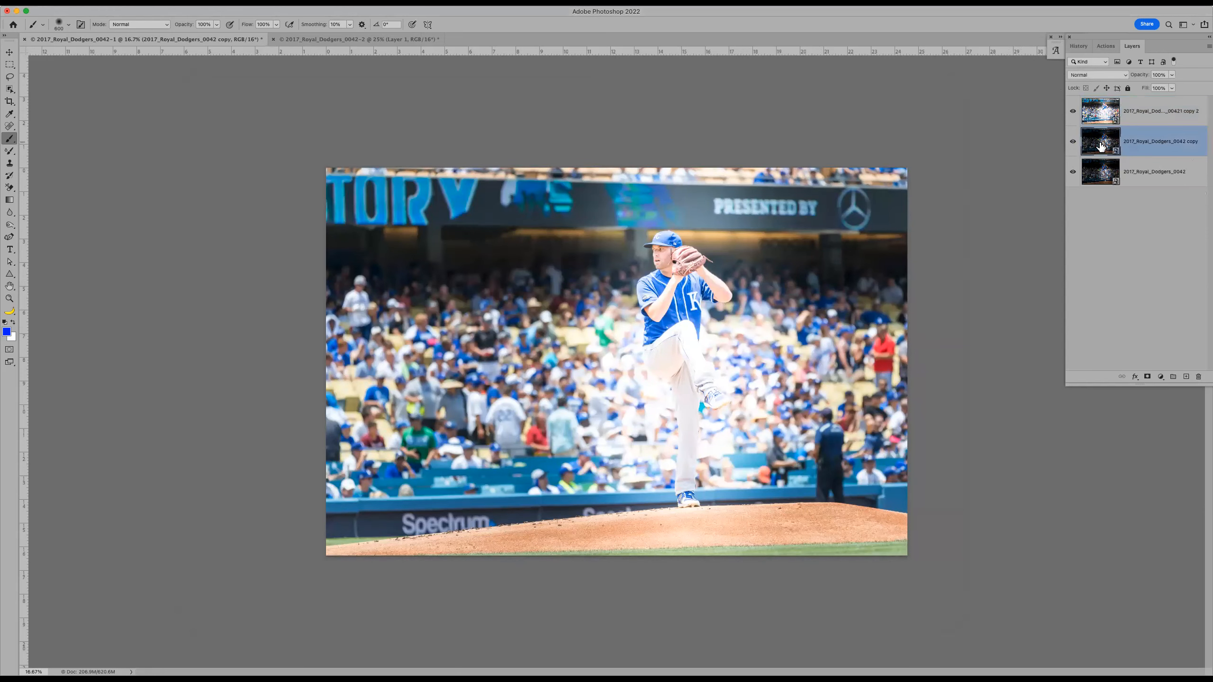
key("ctrl+j")
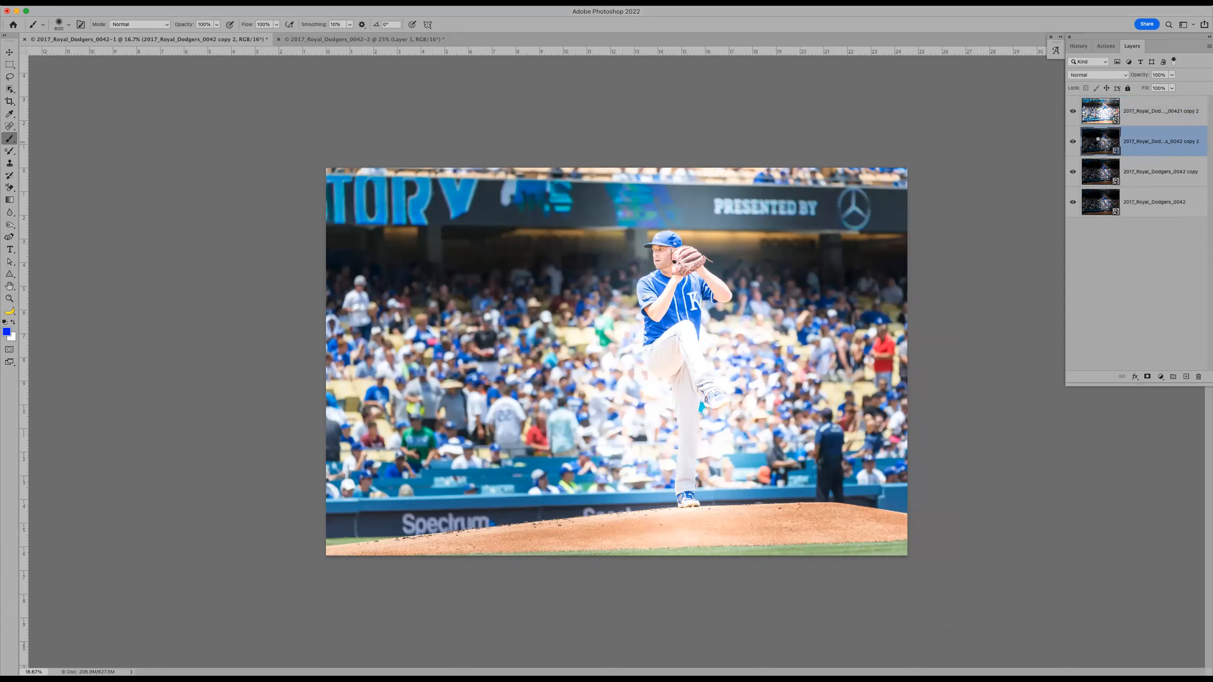
double_click(1101, 141)
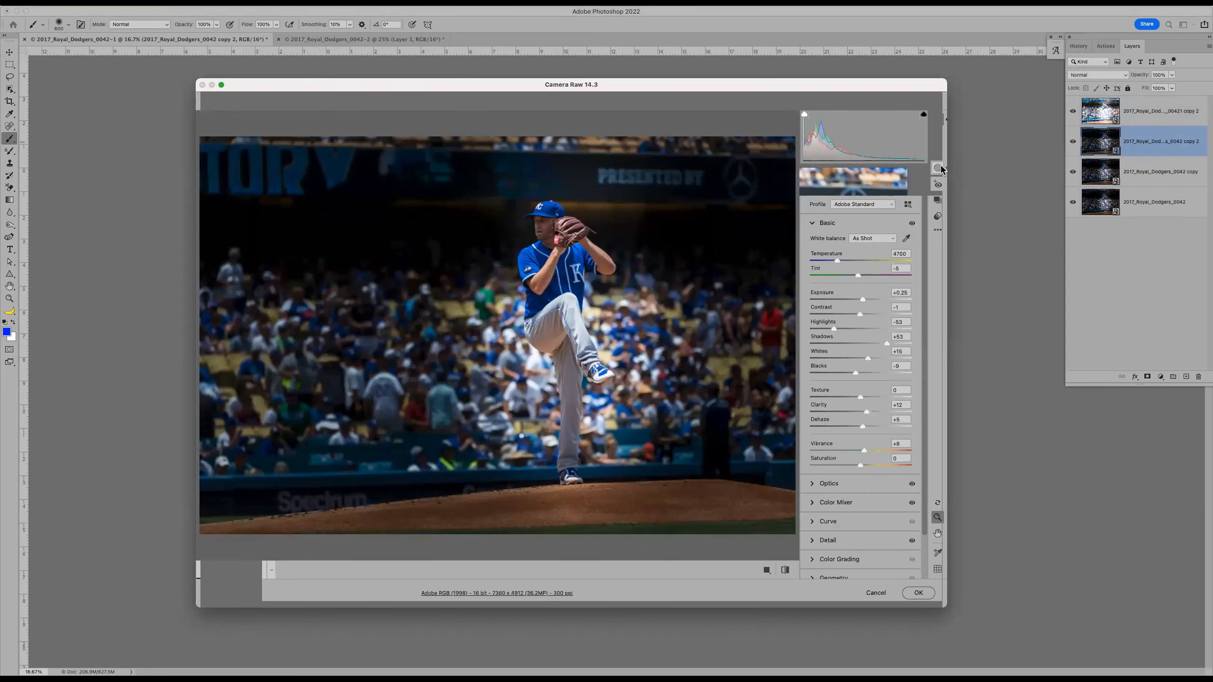
left_click(938, 168)
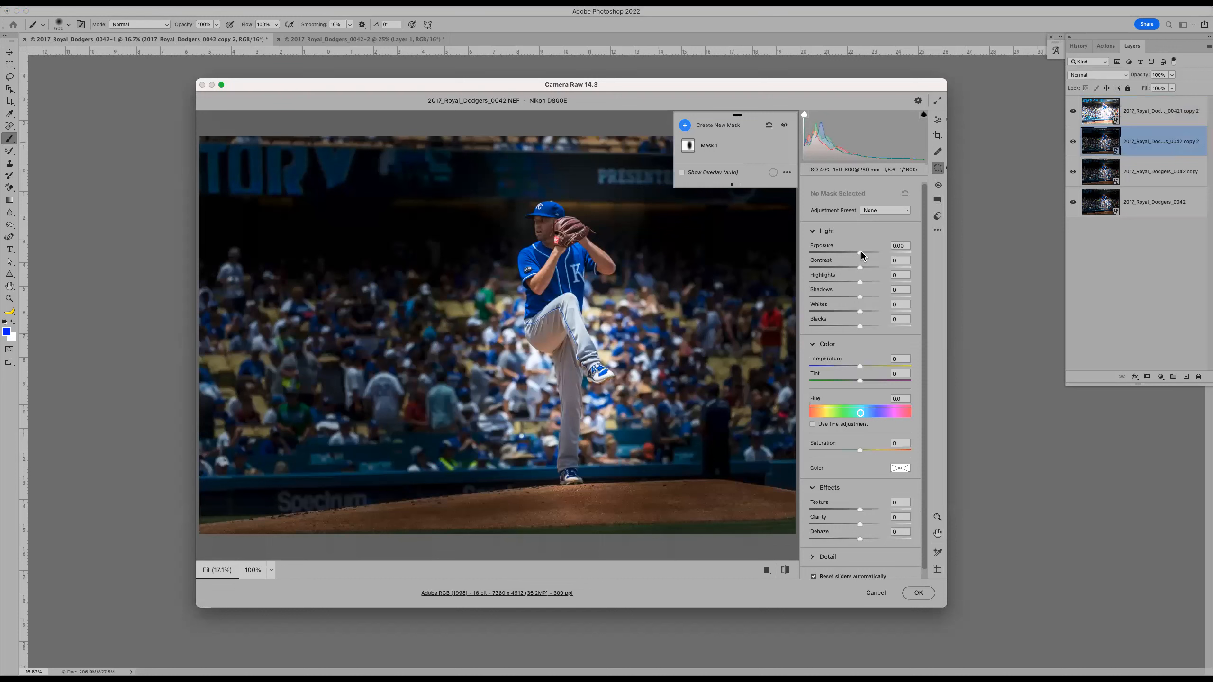
left_click_drag(862, 254, 864, 253)
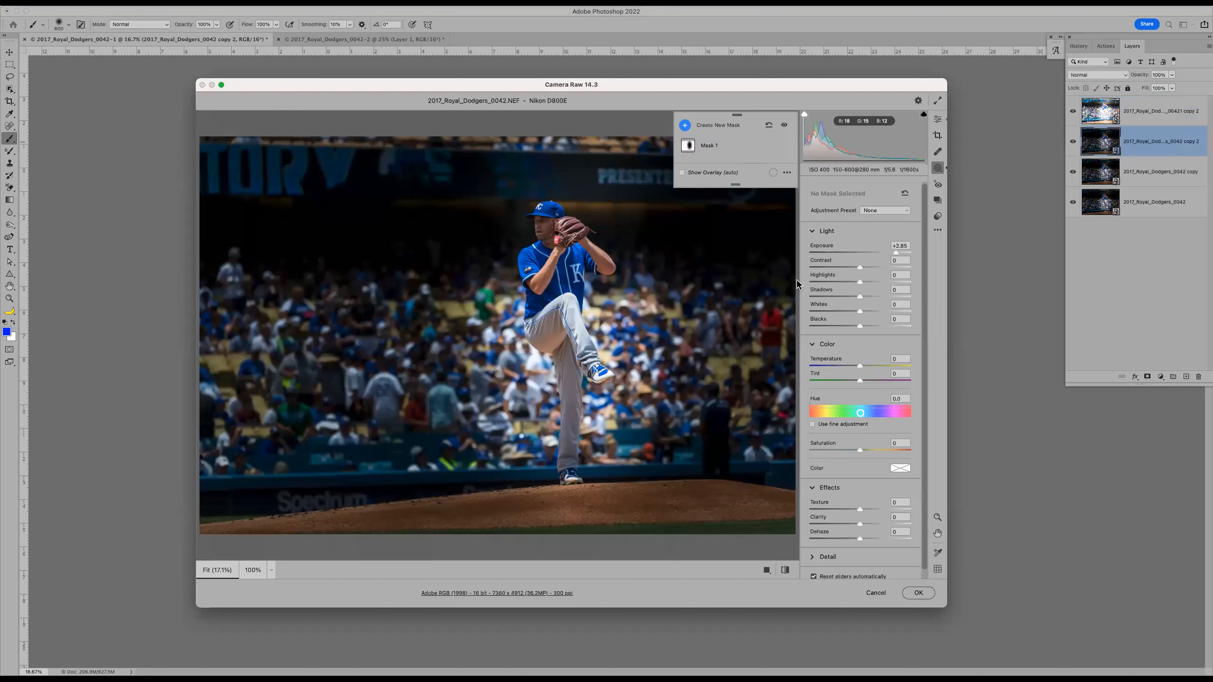
left_click_drag(878, 253, 851, 253)
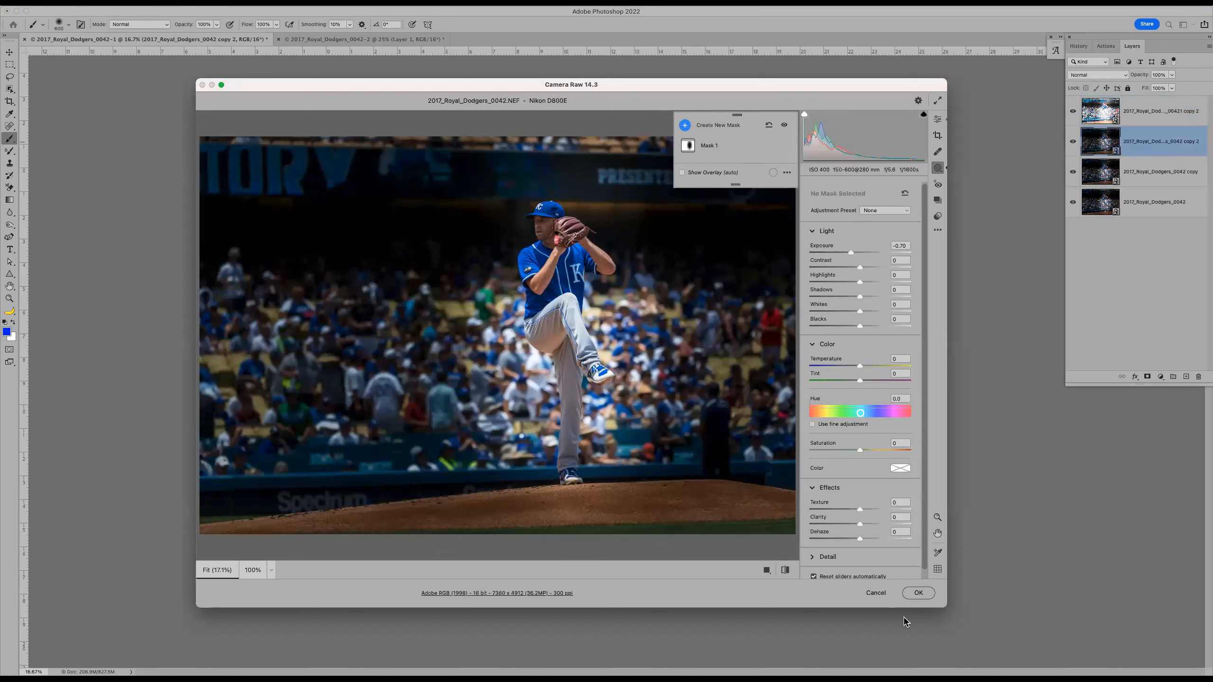
left_click(876, 593)
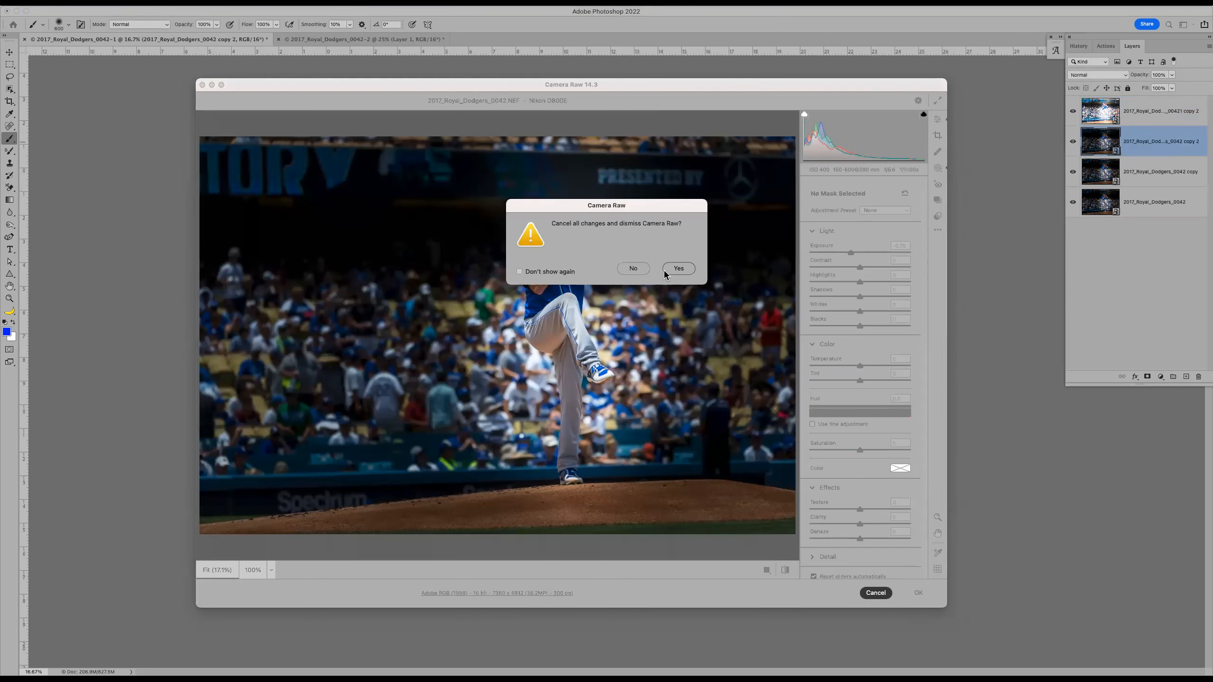
left_click(679, 268)
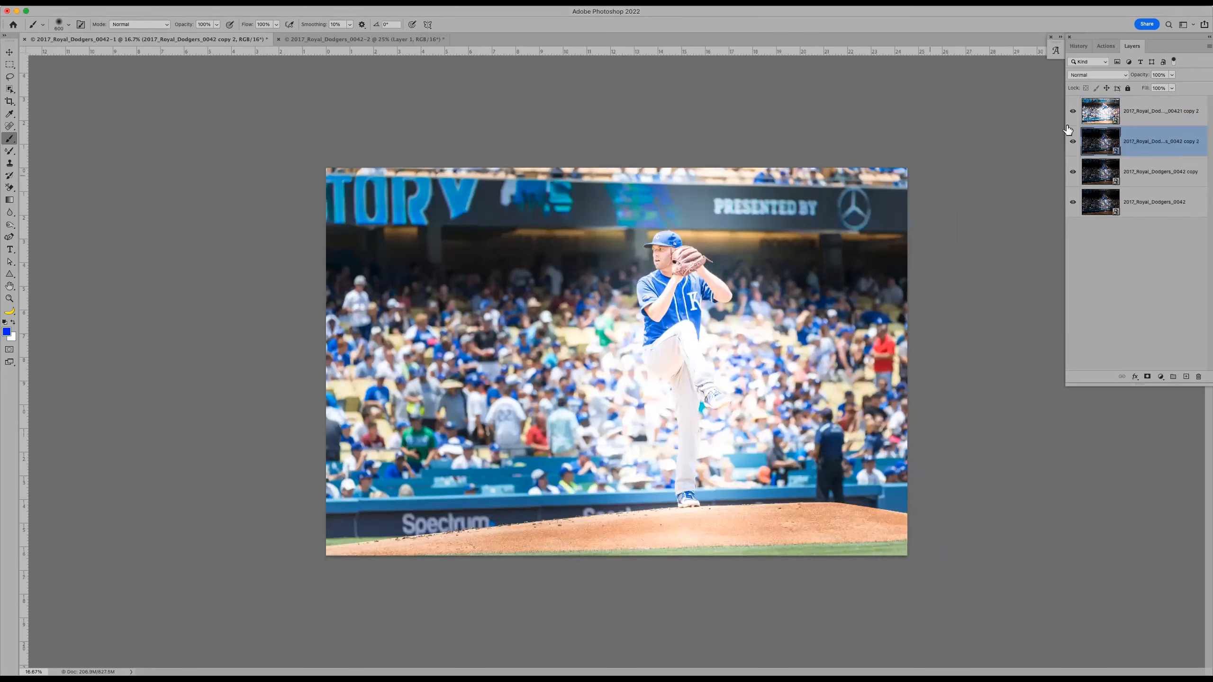
Open the raw settings of the linked copy beneath the top layer and set its radial gradient mask's Exposure to +3.70.
double_click(1104, 141)
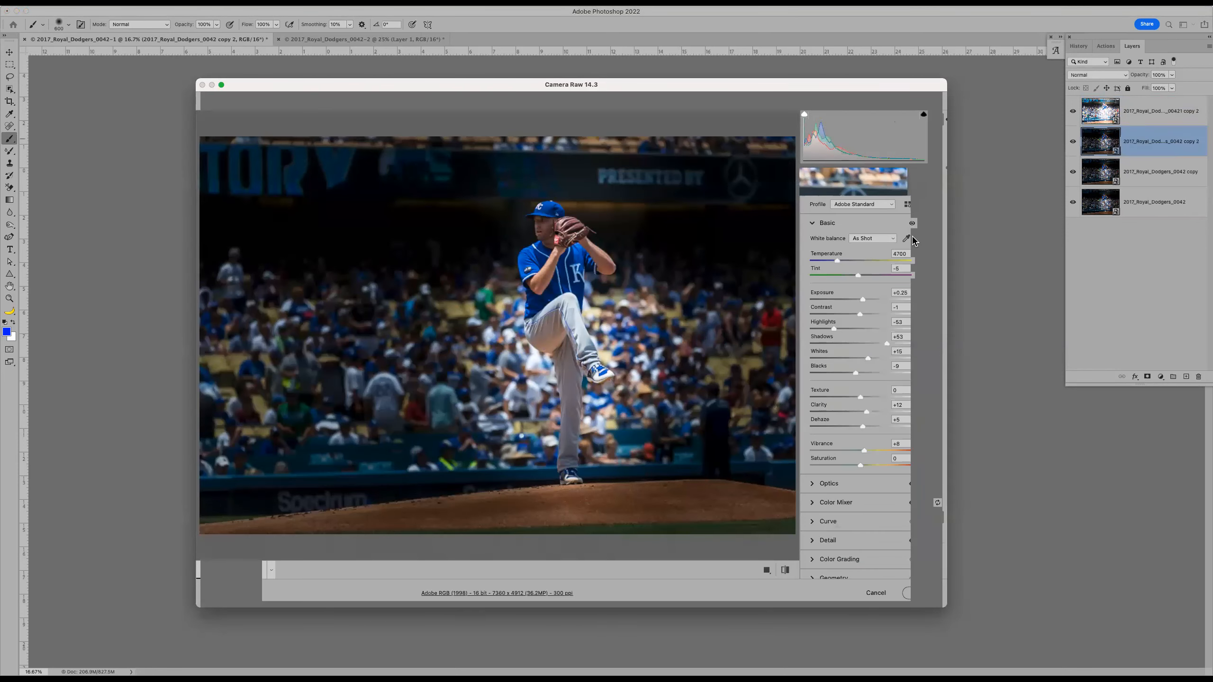
left_click(938, 169)
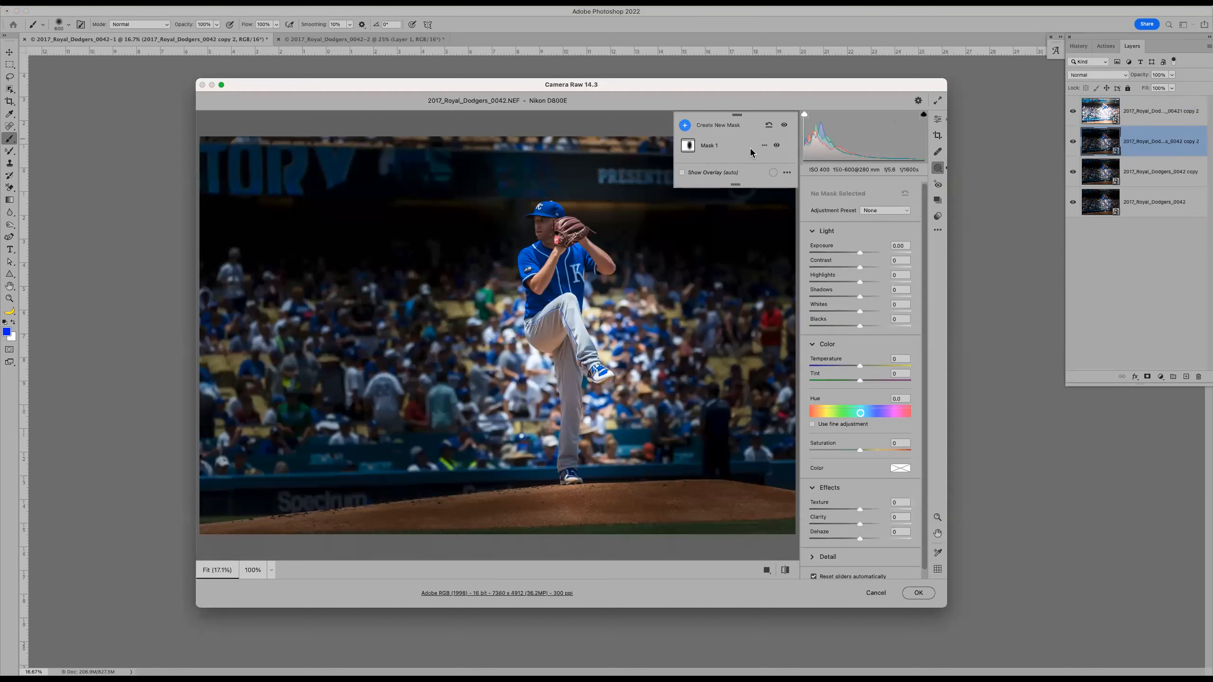
left_click(708, 147)
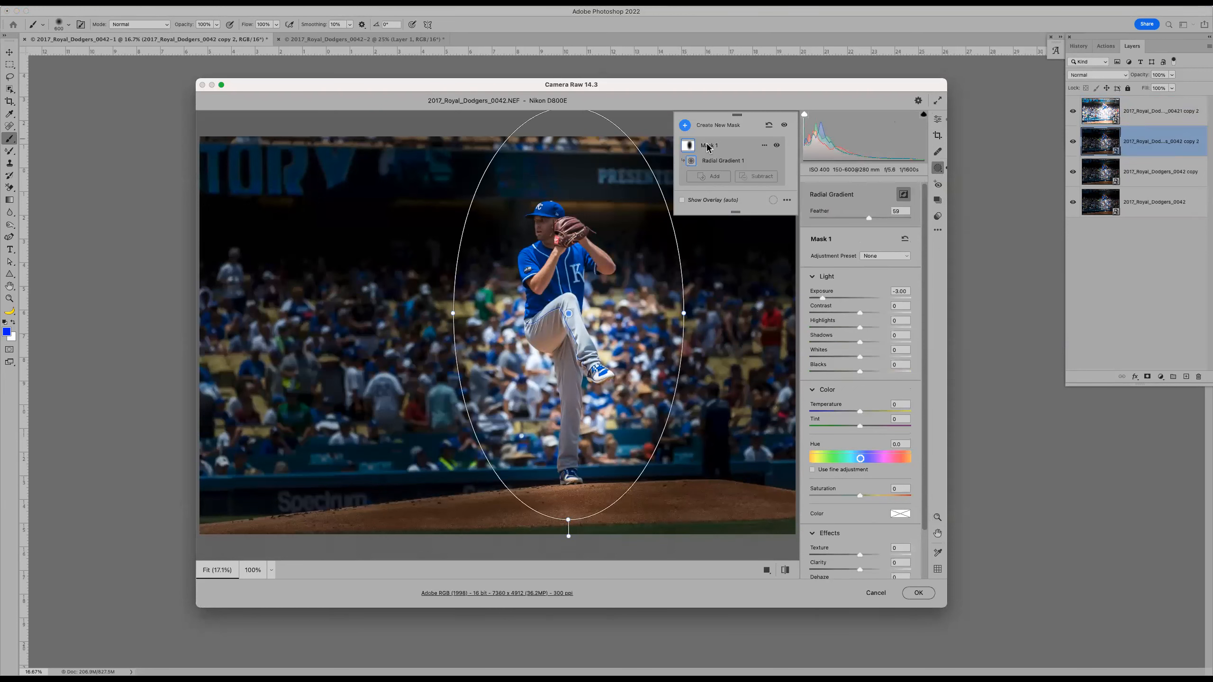
left_click_drag(875, 296, 906, 298)
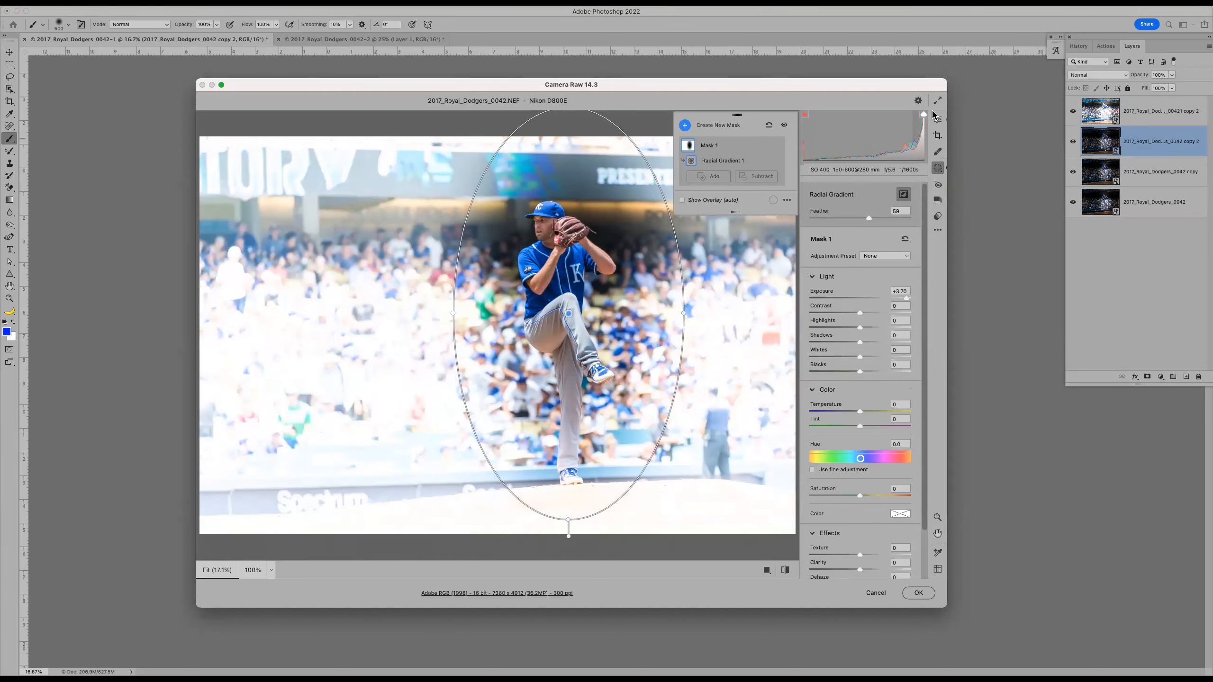
Compare the radial gradient with and without inversion, and apply the raw settings with the brightening outside the ellipse.
left_click(903, 195)
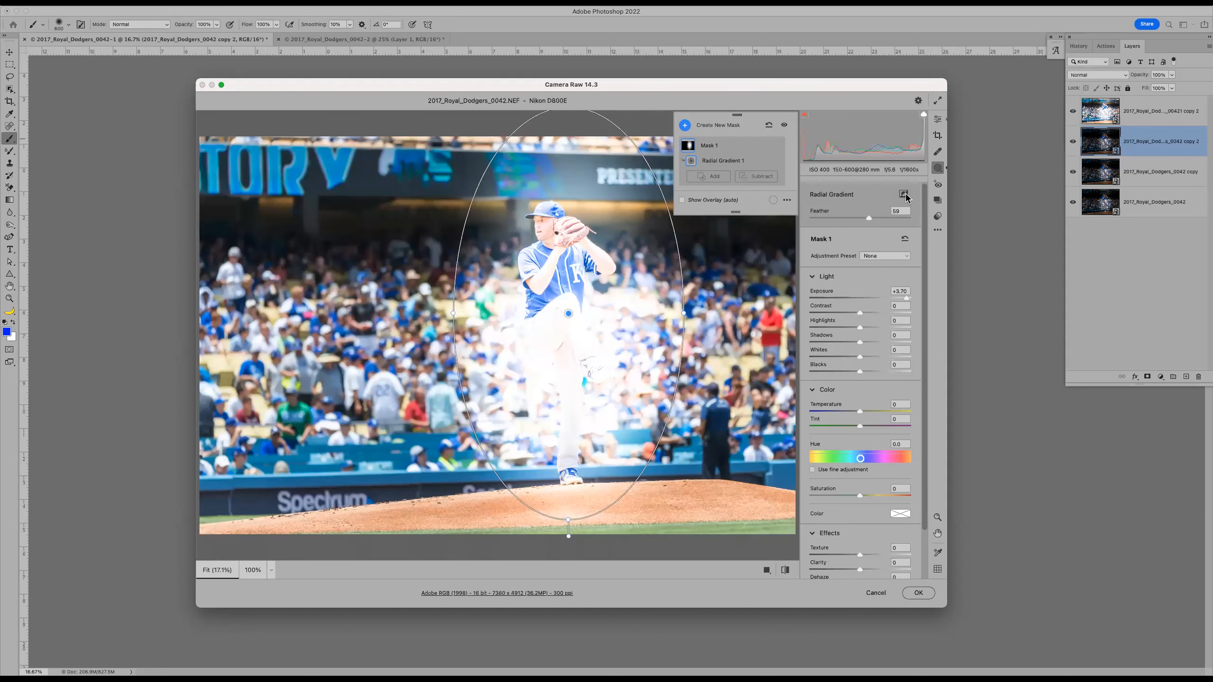
left_click(903, 194)
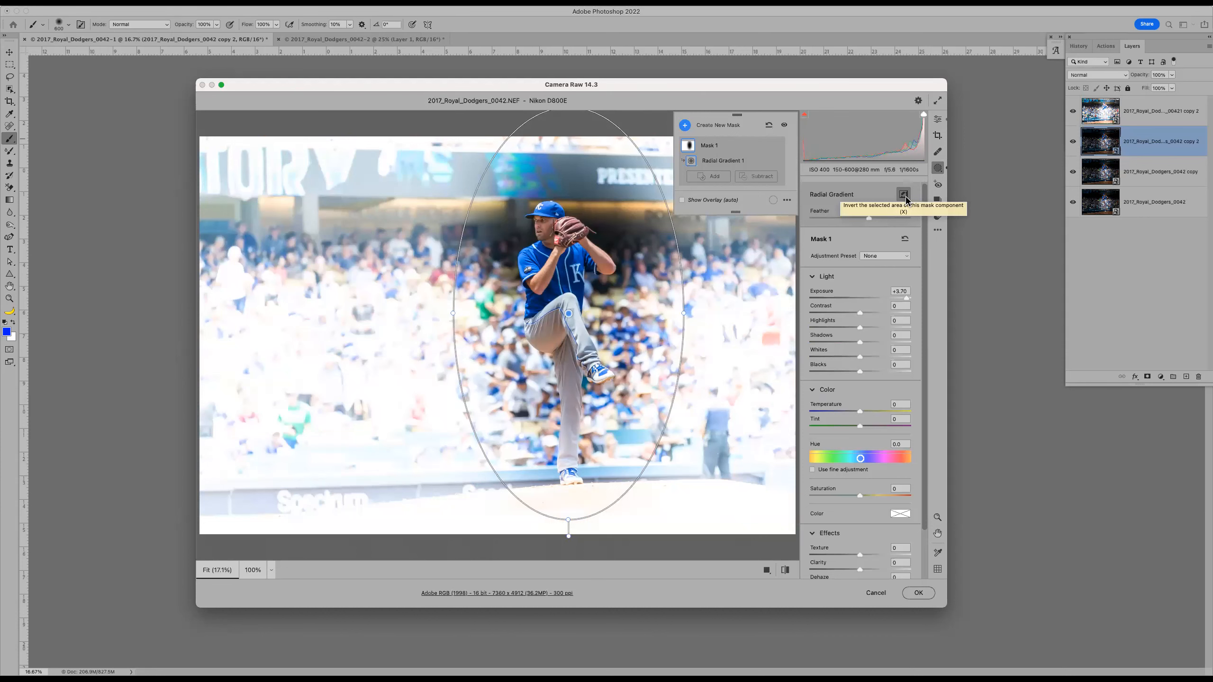
left_click(903, 194)
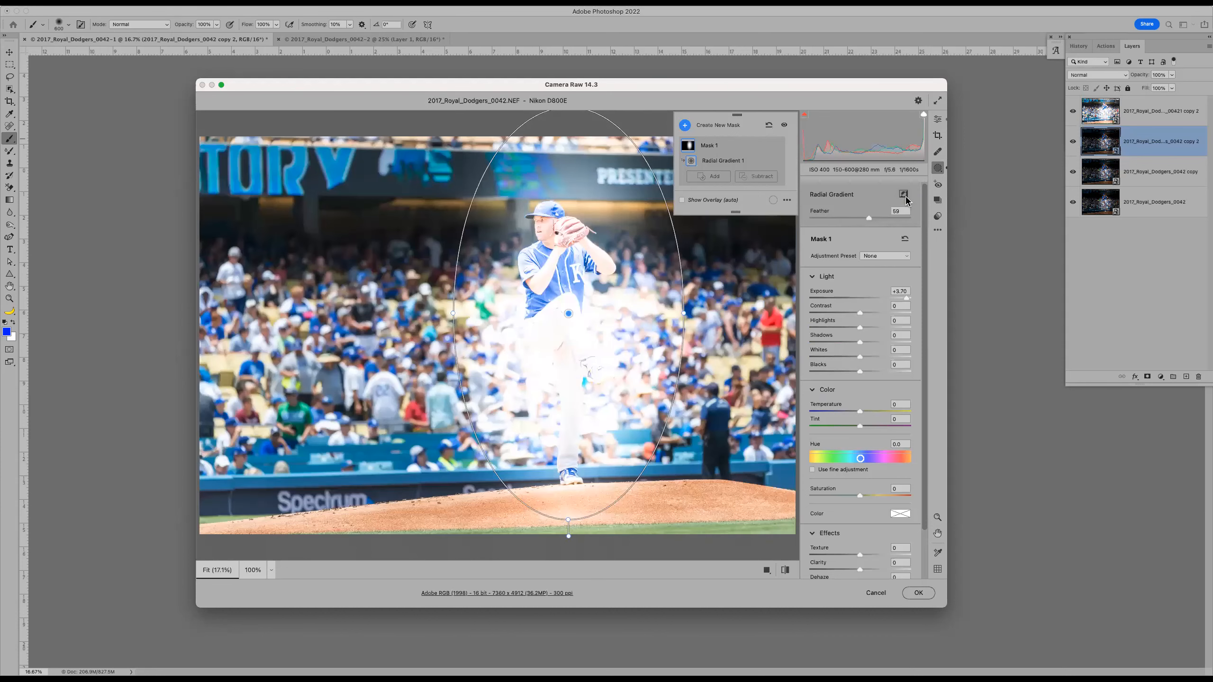
left_click(906, 200)
left_click(906, 200)
left_click(906, 200)
left_click(907, 196)
left_click(907, 196)
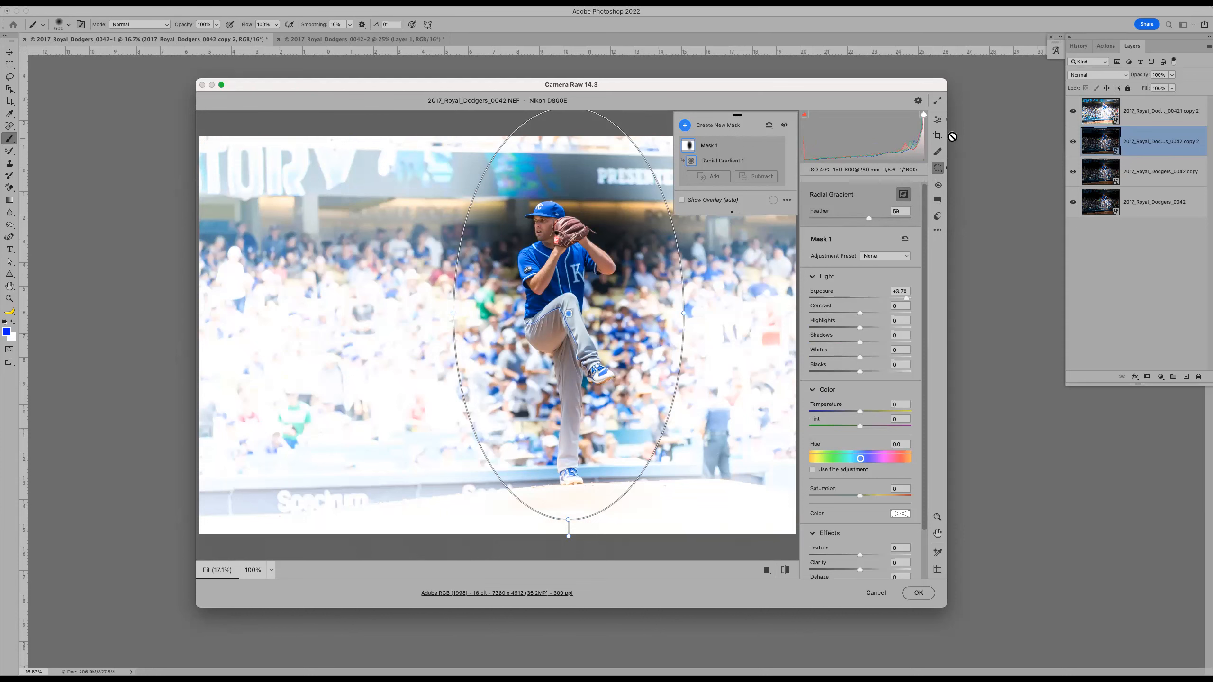
left_click(915, 593)
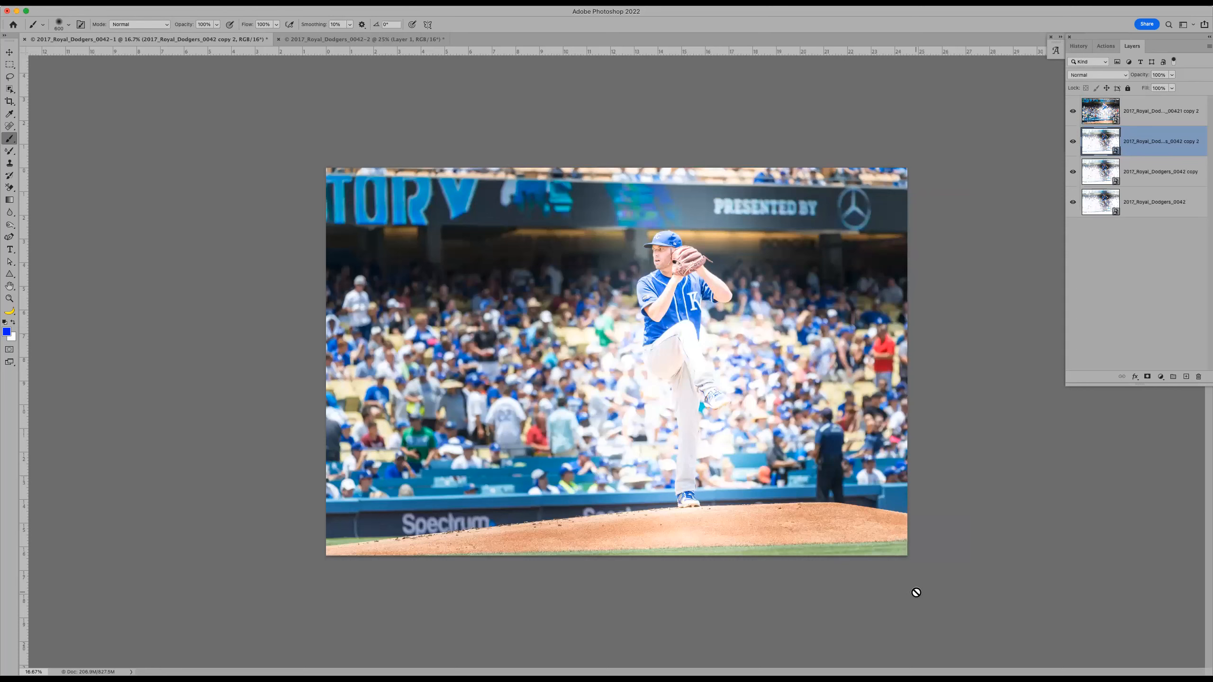
Toggle the visibility of the top independent copy and the linked copies to compare the raw edit across the layers.
left_click(1074, 111)
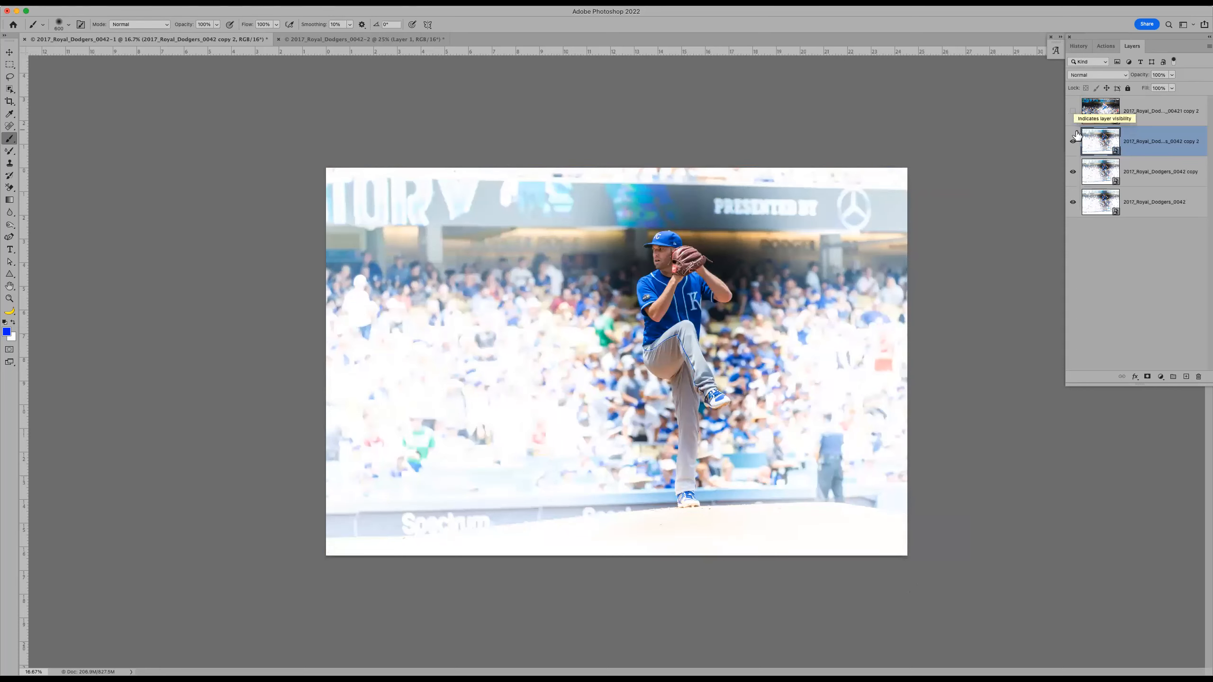
left_click(1139, 172)
left_click_drag(1070, 142, 1077, 204)
left_click_drag(1073, 111, 1075, 204)
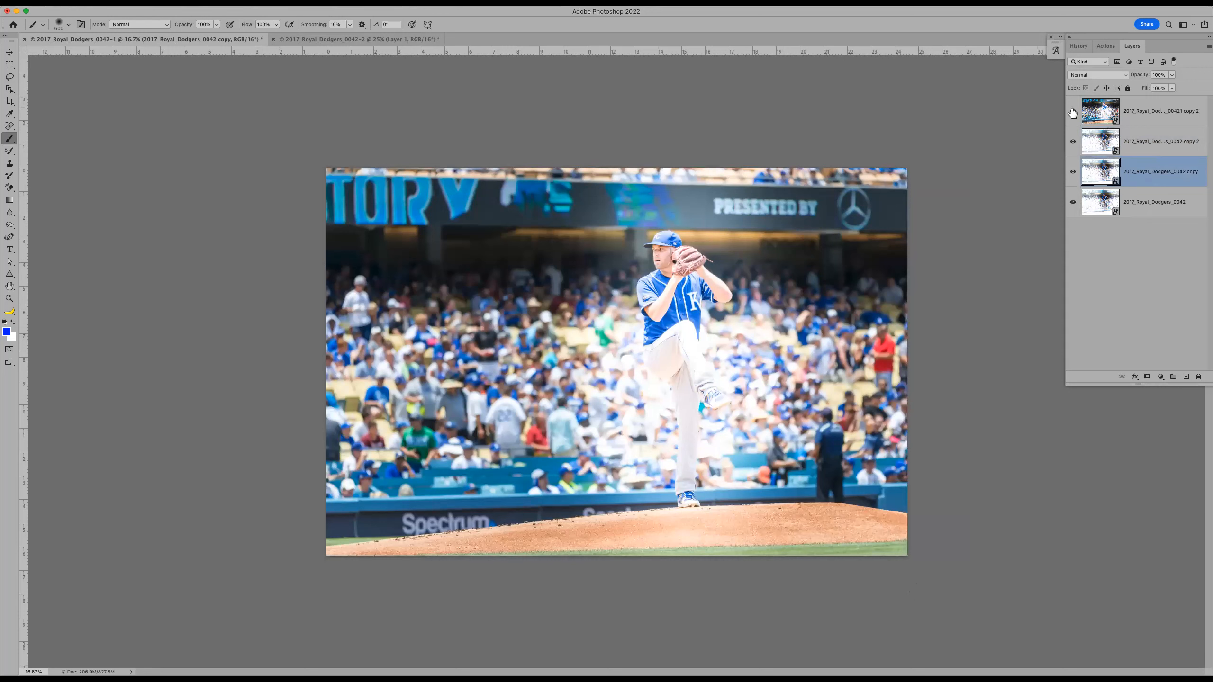
Close the raw smart object document without saving, and convert Layer 1 of the remaining document to a smart object.
left_click(24, 39)
left_click(604, 246)
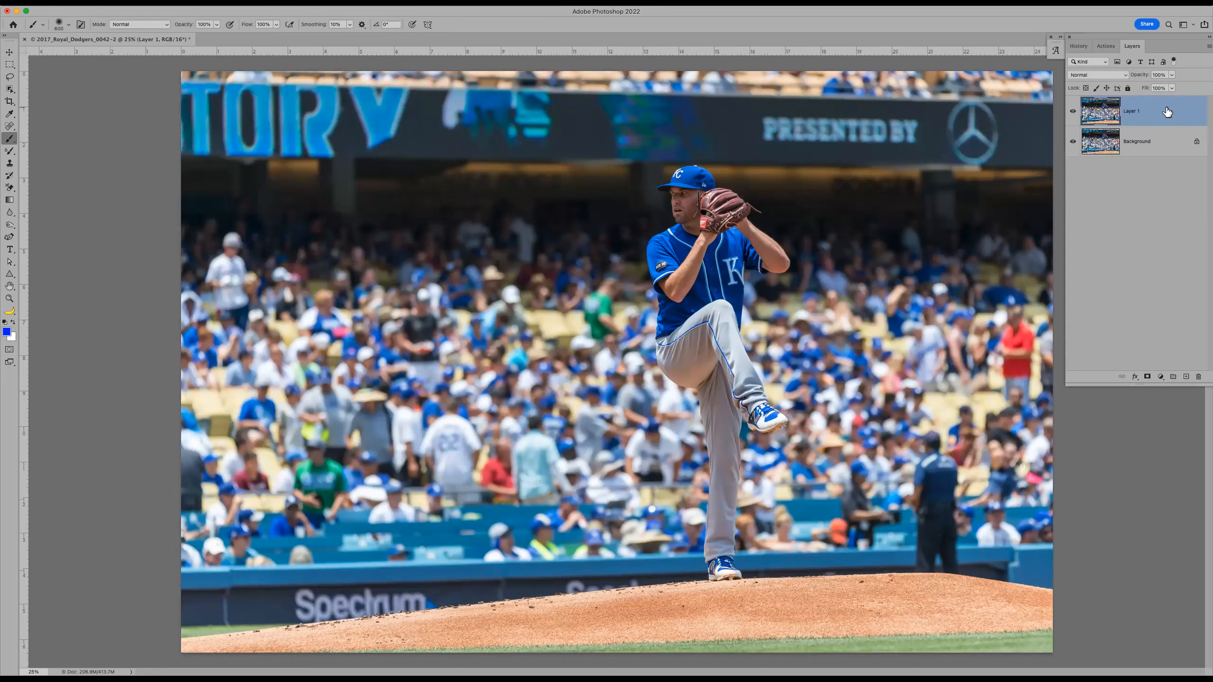
right_click(1099, 109)
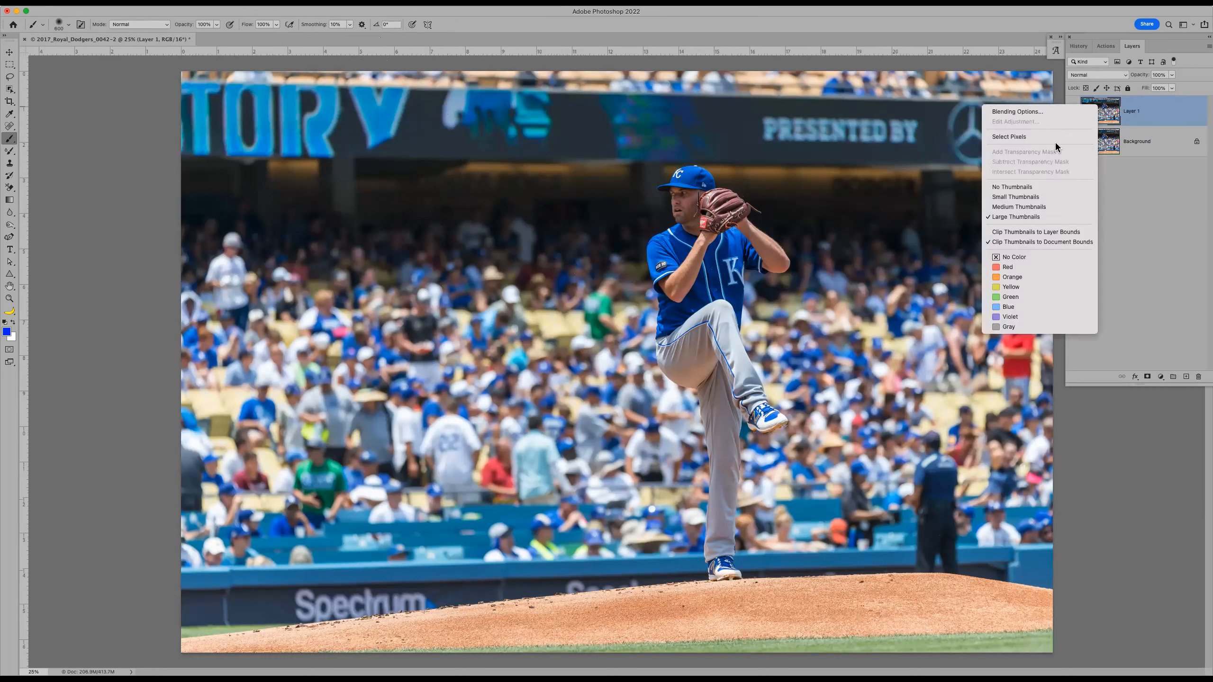
right_click(1151, 120)
right_click(1156, 114)
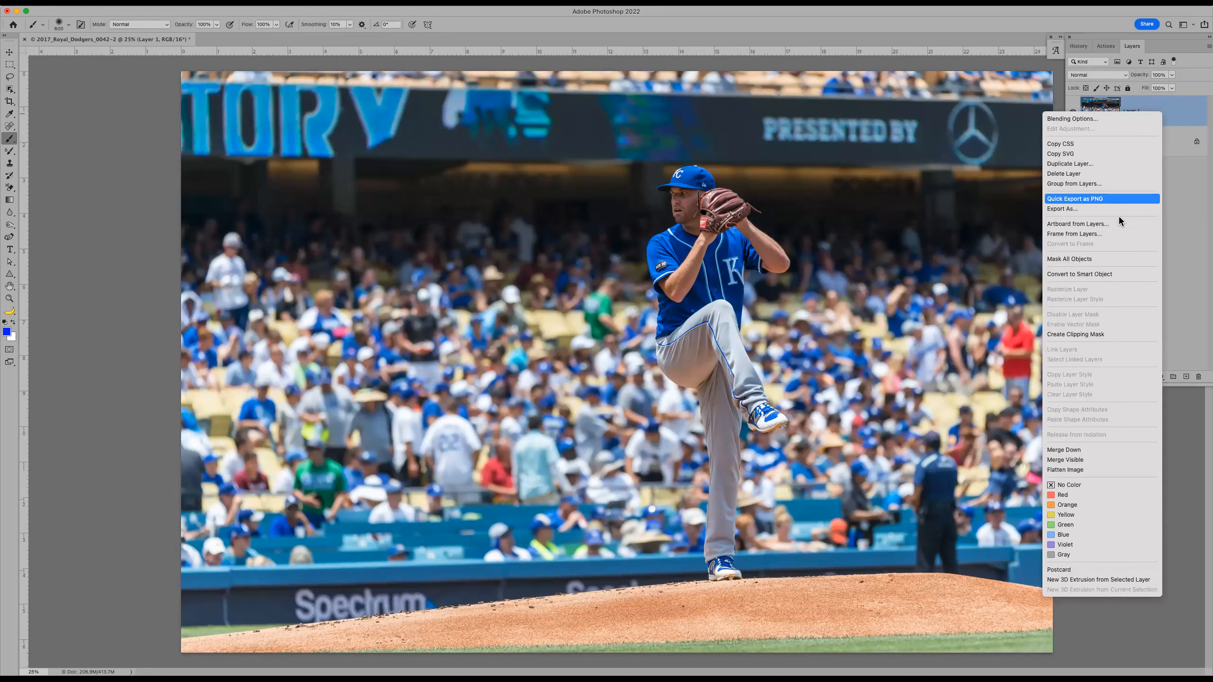
left_click(1111, 271)
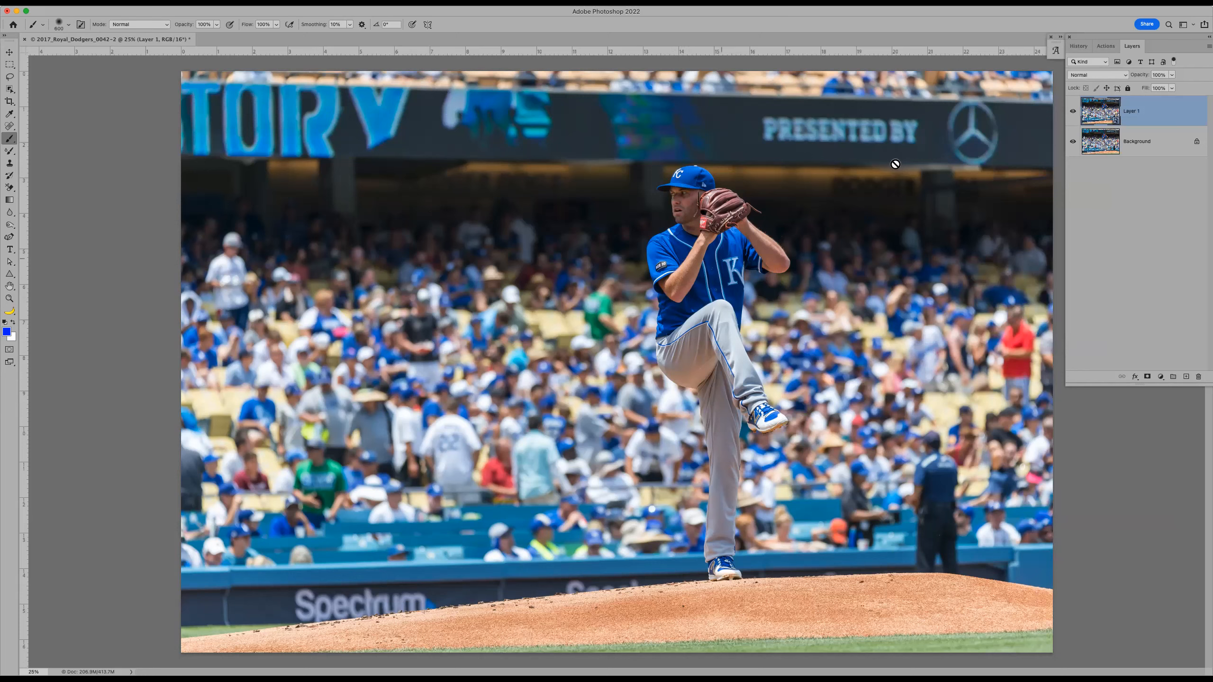
Paint a broad blue scribble over the pitcher's body inside Layer 1's smart object contents, and save and close them.
double_click(1098, 111)
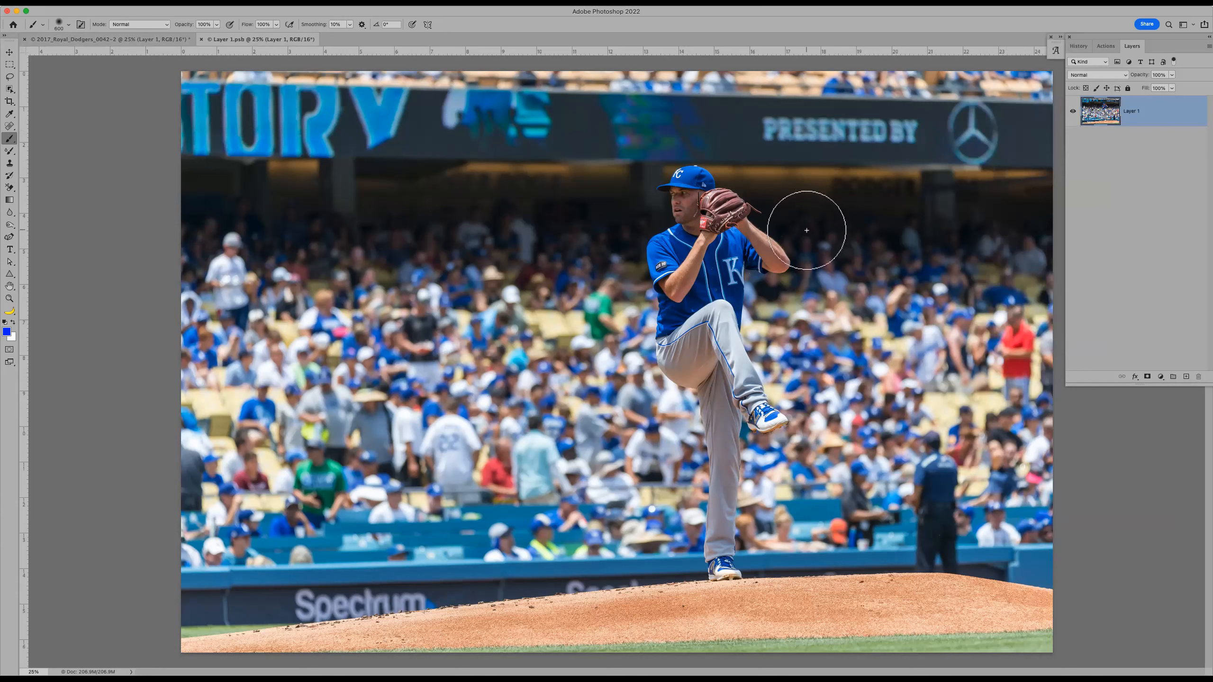
mouse_move(825, 253)
left_mouse_down()
mouse_move(831, 262)
mouse_move(678, 285)
mouse_move(701, 444)
mouse_move(886, 461)
mouse_move(717, 342)
left_mouse_up()
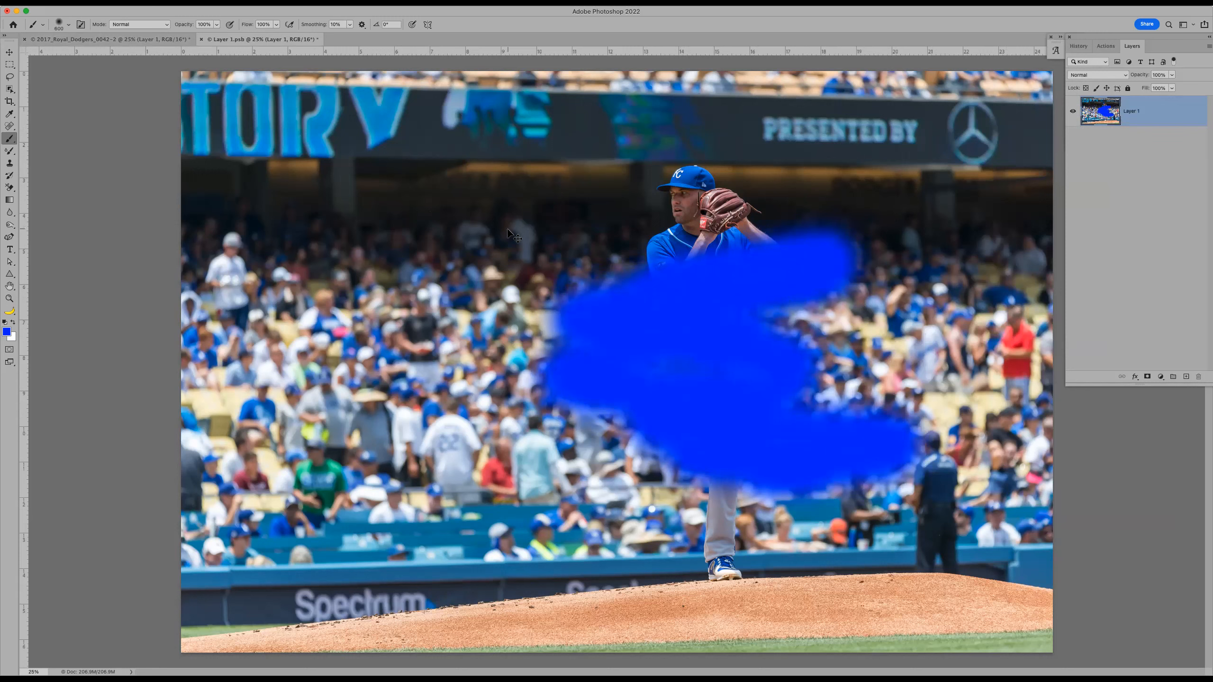
key("super+w")
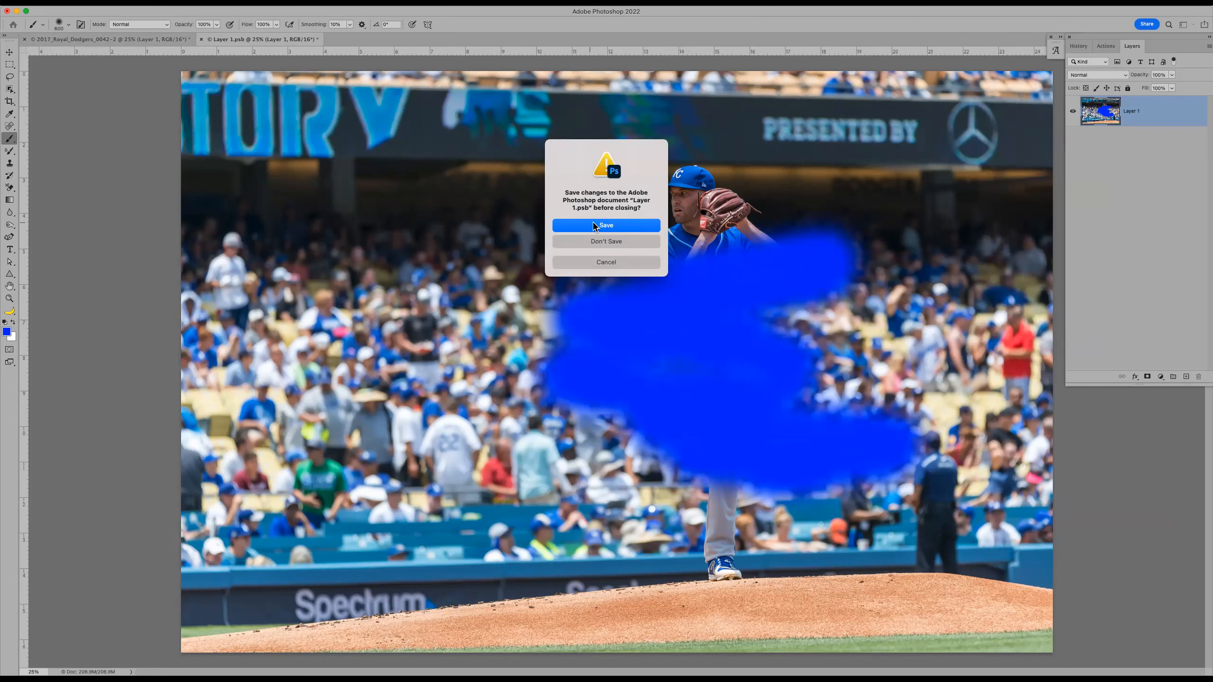
left_click(597, 226)
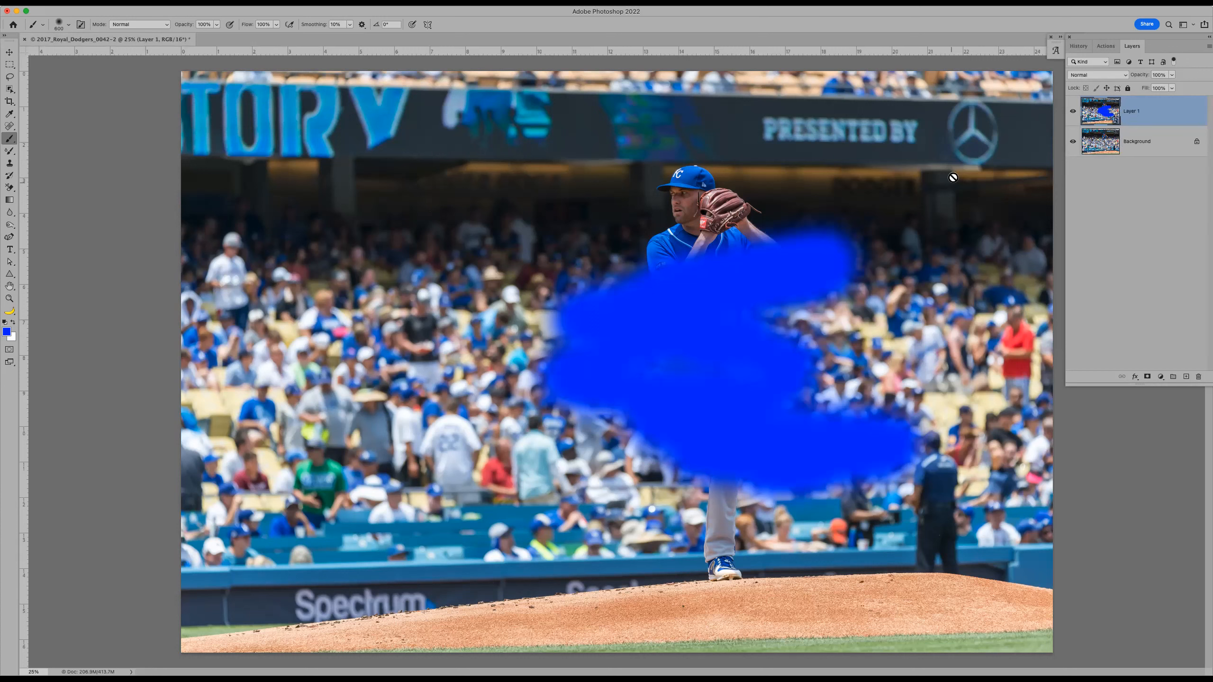
Toggle Layer 1's visibility to compare the blue-painted smart object with the Background.
left_click(1074, 112)
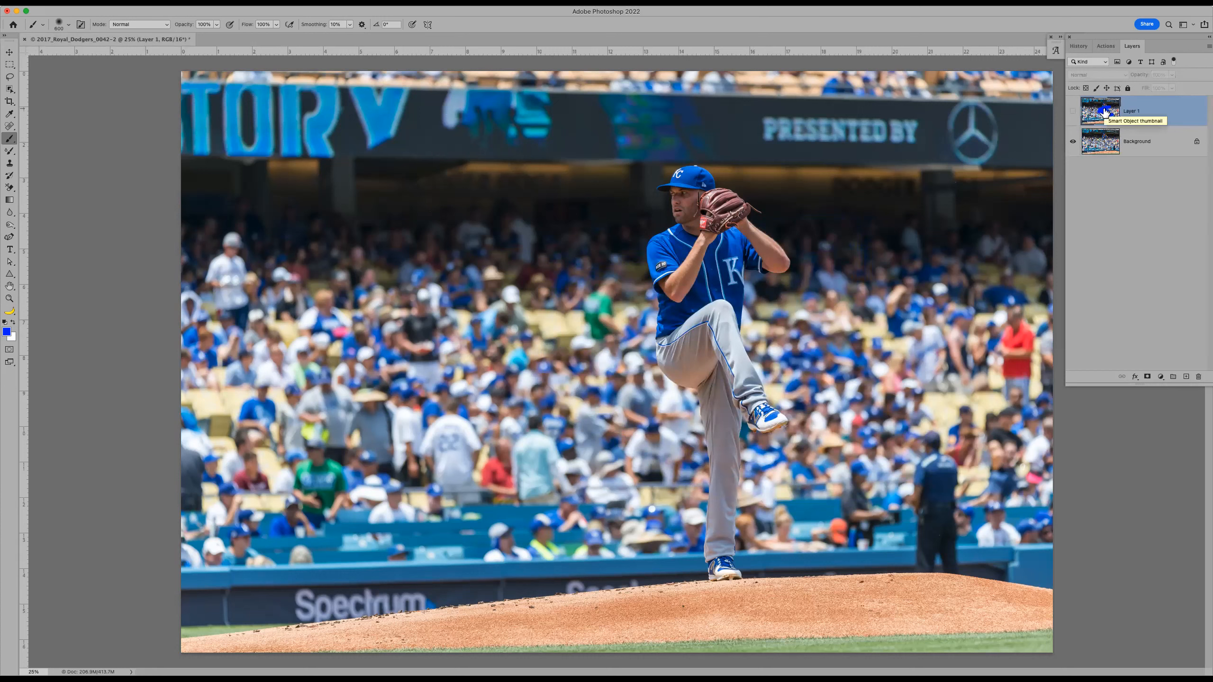
left_click(1073, 115)
left_click(1073, 114)
left_click(1073, 114)
left_click(1073, 114)
left_click(1073, 114)
left_click(1073, 114)
Erase the blue paint and surrounding pixels inside Layer 1's smart object contents, and save and close them.
double_click(1099, 113)
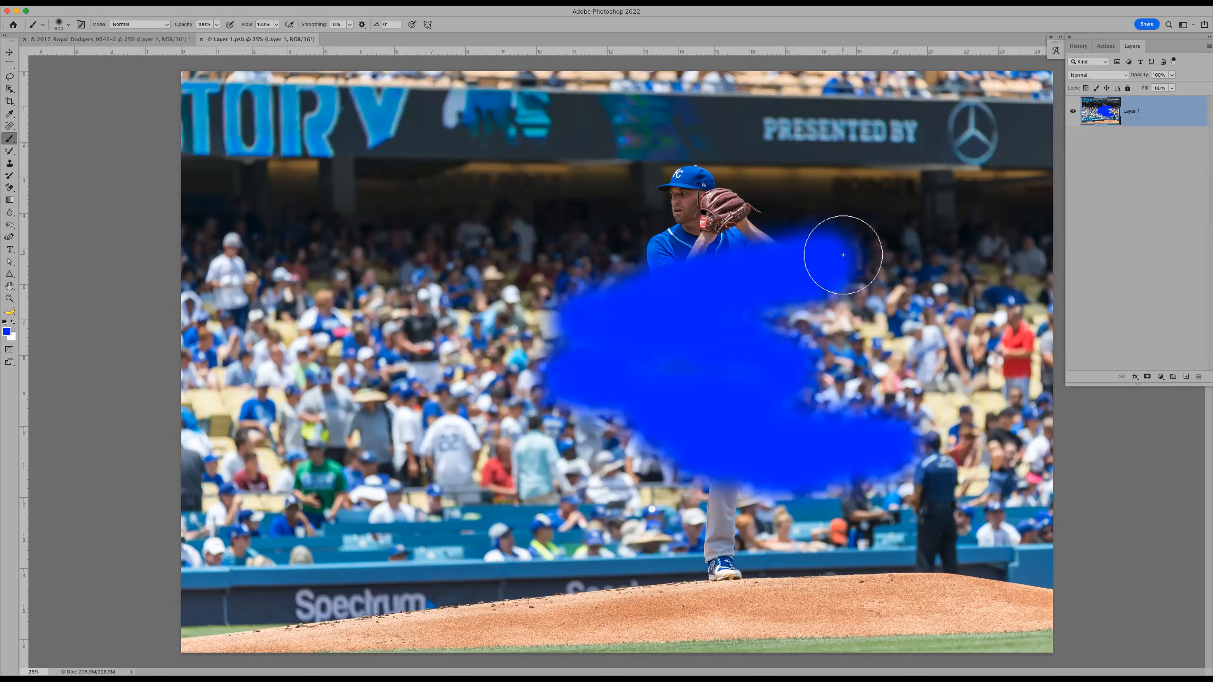
mouse_move(843, 254)
left_mouse_down()
mouse_move(718, 275)
mouse_move(563, 325)
mouse_move(540, 343)
mouse_move(540, 389)
left_mouse_up()
mouse_move(626, 361)
left_mouse_down()
mouse_move(874, 274)
mouse_move(496, 360)
mouse_move(548, 303)
mouse_move(536, 319)
mouse_move(644, 398)
mouse_move(563, 437)
mouse_move(528, 434)
mouse_move(650, 377)
mouse_move(760, 347)
mouse_move(850, 396)
mouse_move(997, 438)
mouse_move(832, 473)
mouse_move(637, 465)
mouse_move(728, 447)
mouse_move(746, 412)
left_mouse_up()
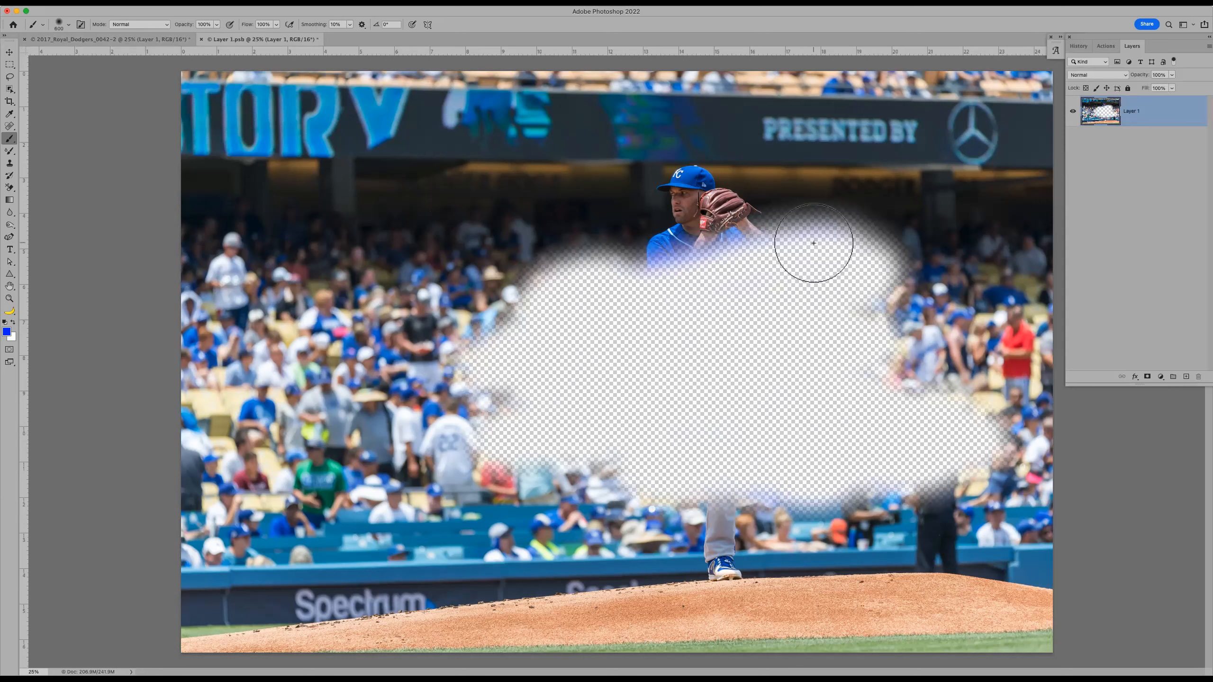
left_click(202, 38)
left_click(580, 229)
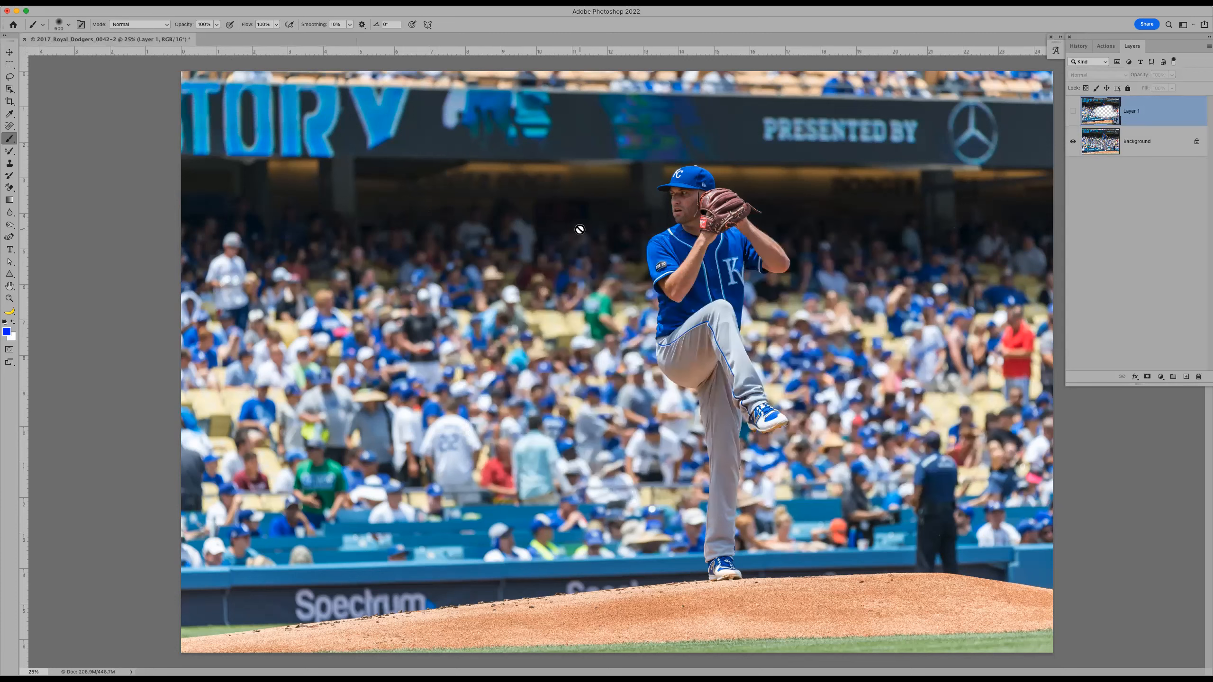
Toggle Layer 1's visibility to compare the erased smart object with the Background.
left_click(1073, 112)
left_click(1073, 112)
left_click(1073, 111)
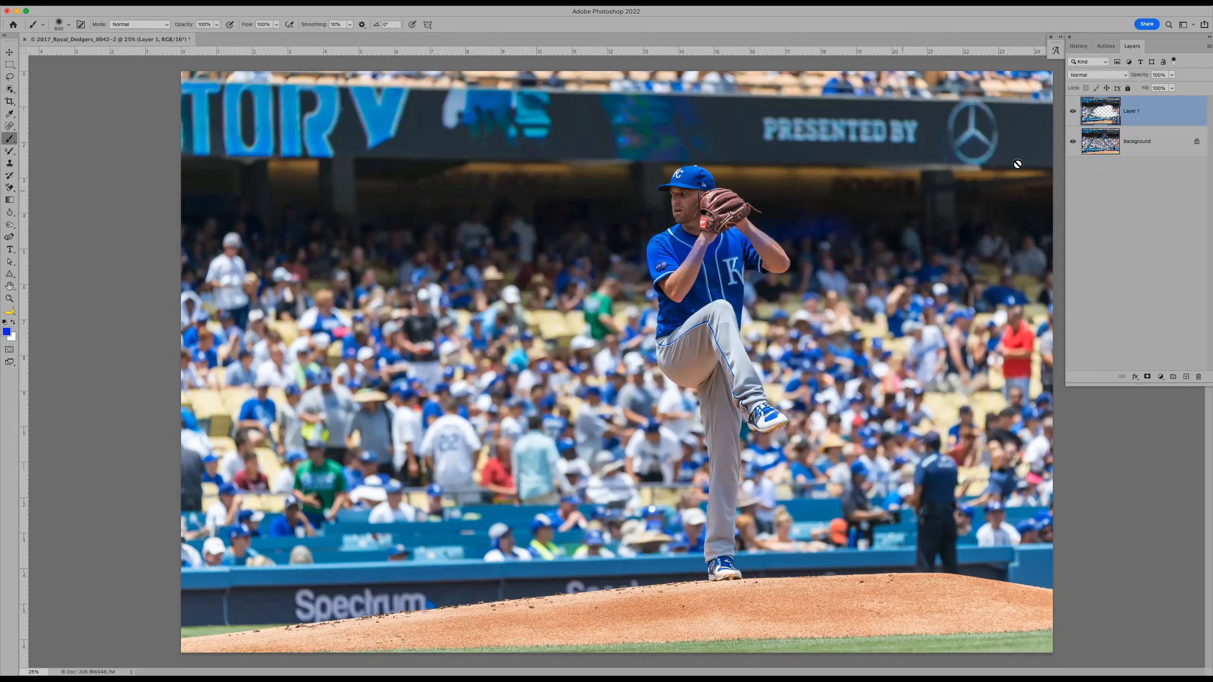
left_click(1073, 111)
left_click(1073, 112)
left_click(1073, 112)
left_click(1072, 112)
Create an 8 x 10 in, 300 ppi document with transparent contents and fill its layer with white.
key("super+n")
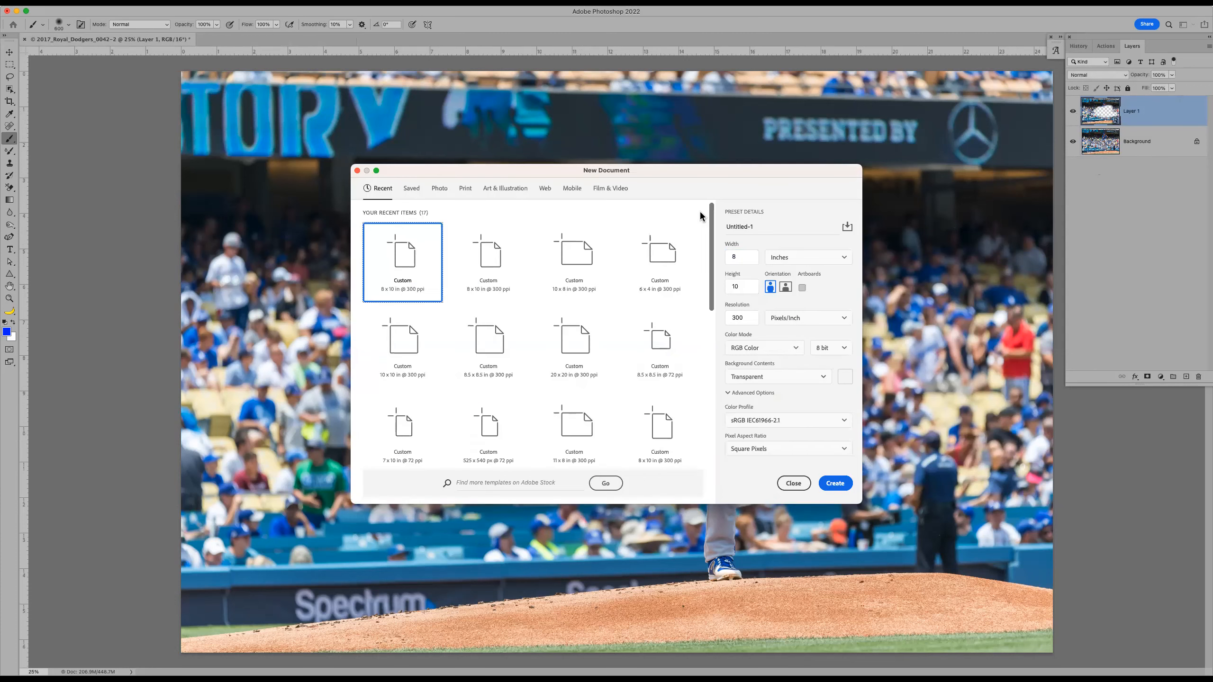
double_click(416, 253)
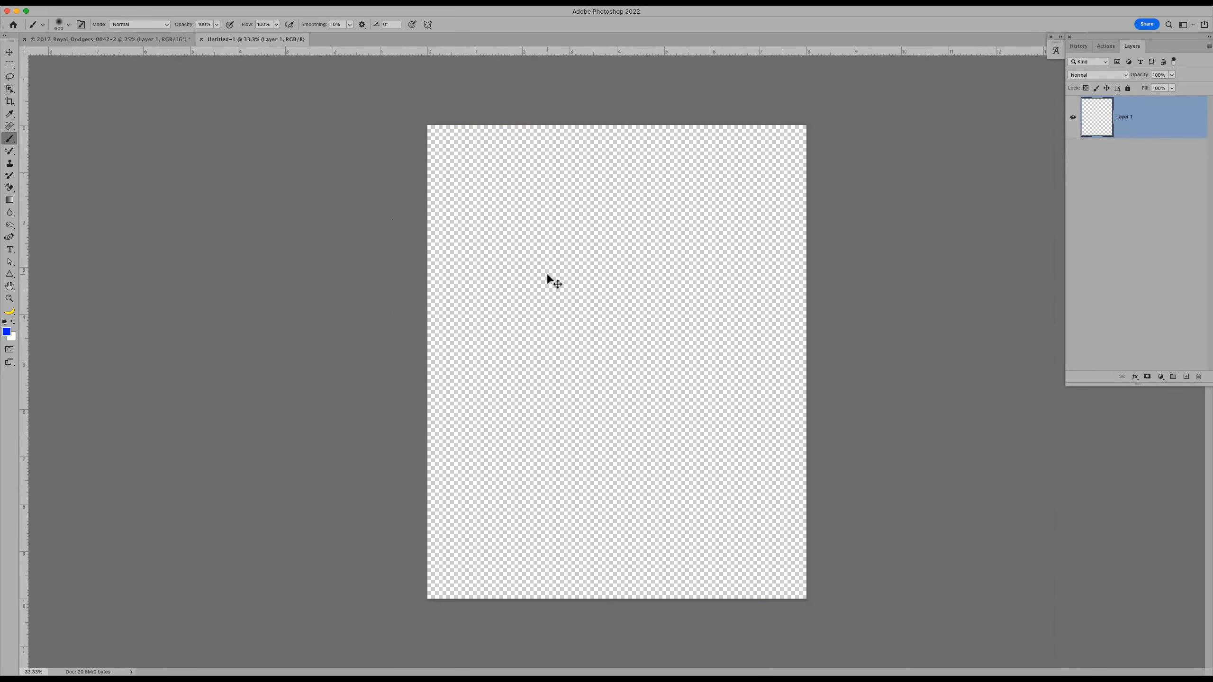
key("super+BackSpace")
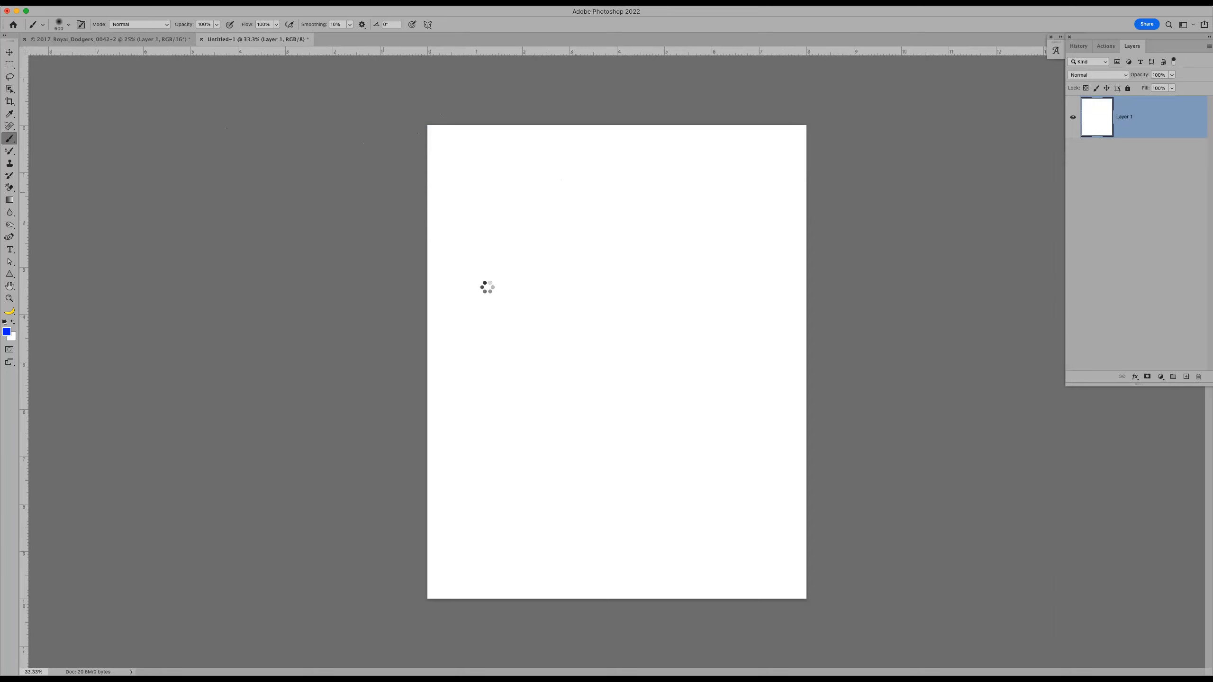
Add a text box across the middle of the page with its placeholder text set in Arial Regular at 85 pt.
key("t")
left_click_drag(487, 259, 715, 414)
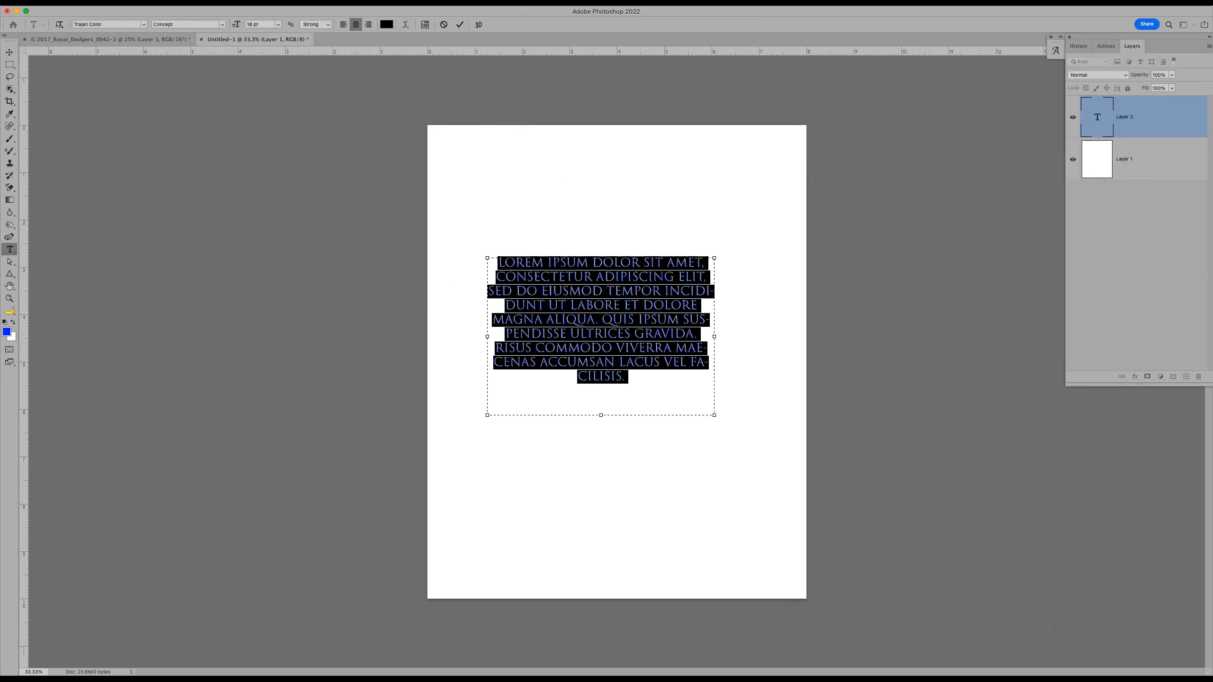
left_click(143, 24)
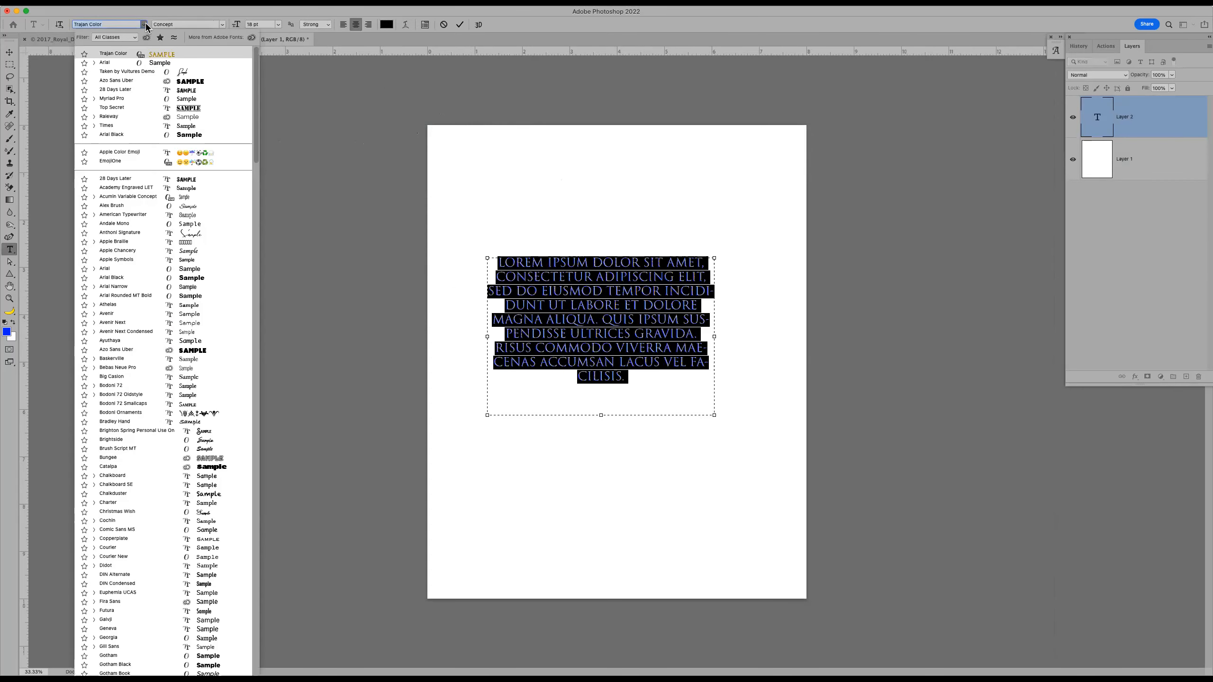
left_click(139, 67)
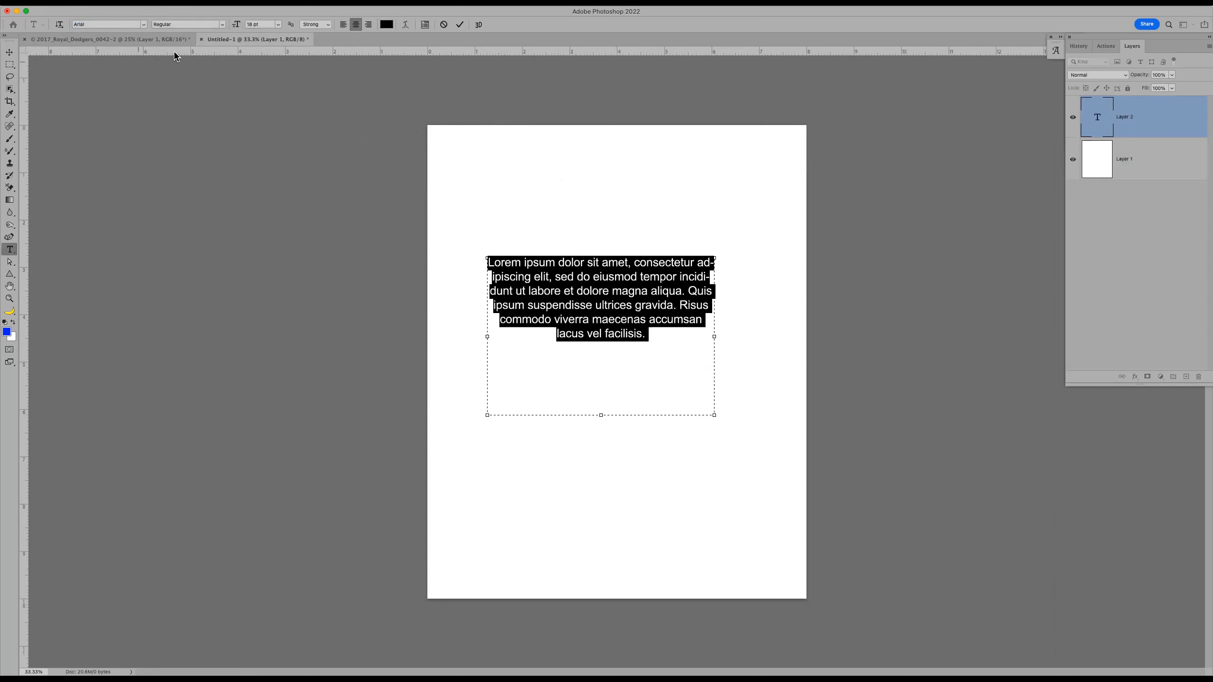
left_click(248, 25)
type("85")
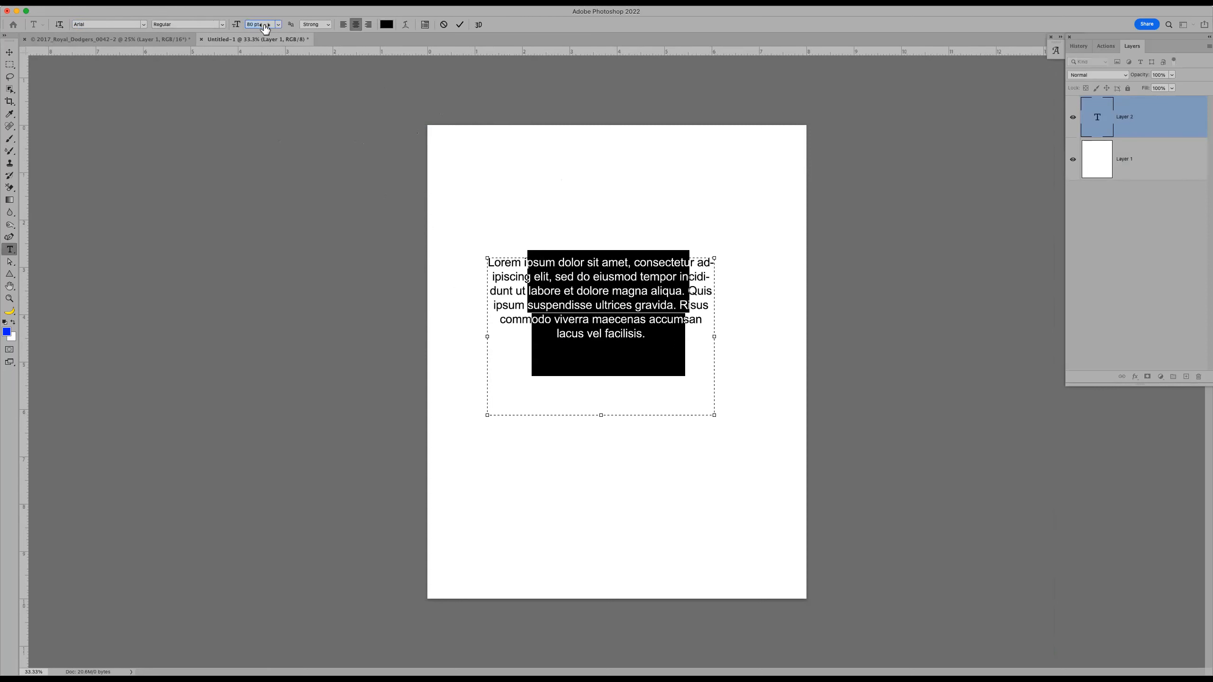
key("Return")
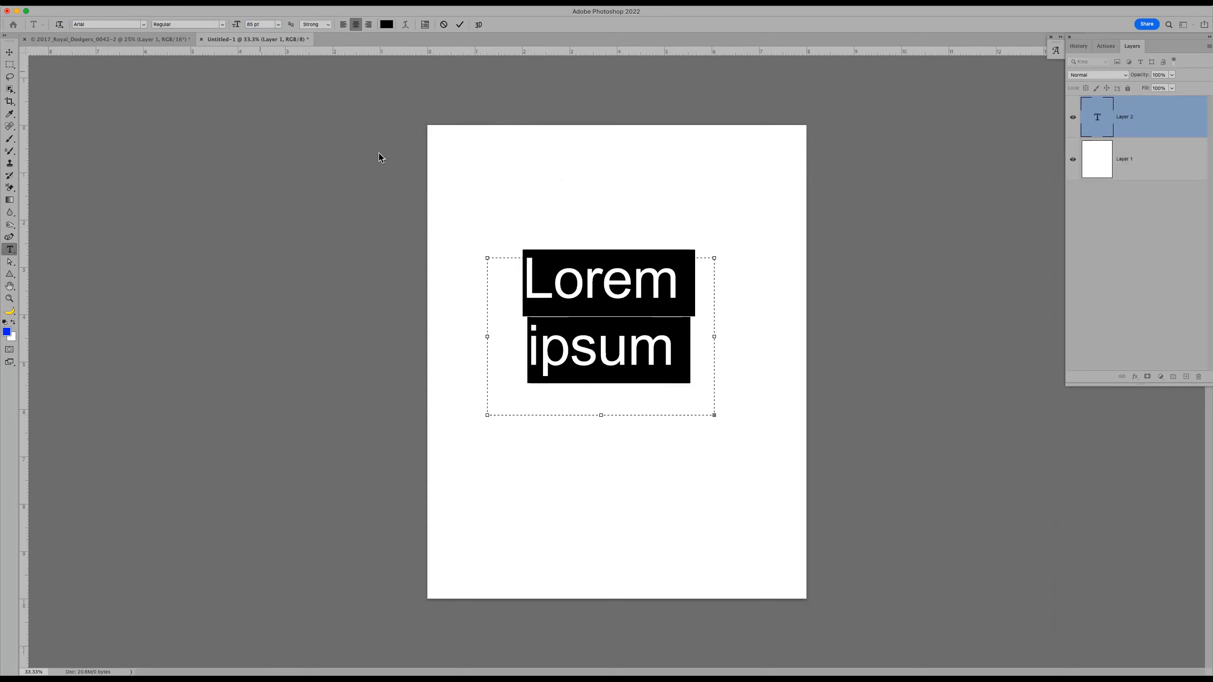
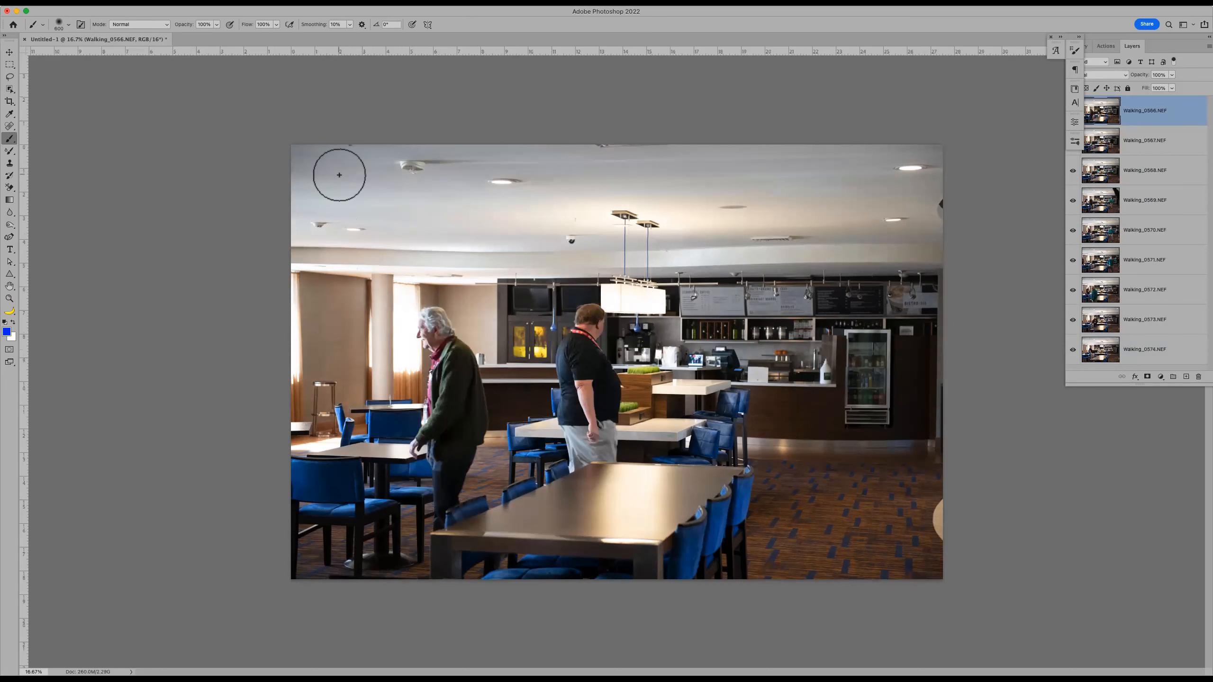
Crop the layered photo document to the full frame using the 4 x 6 inch 300 ppi preset swapped to 6 x 4 in.
key("c")
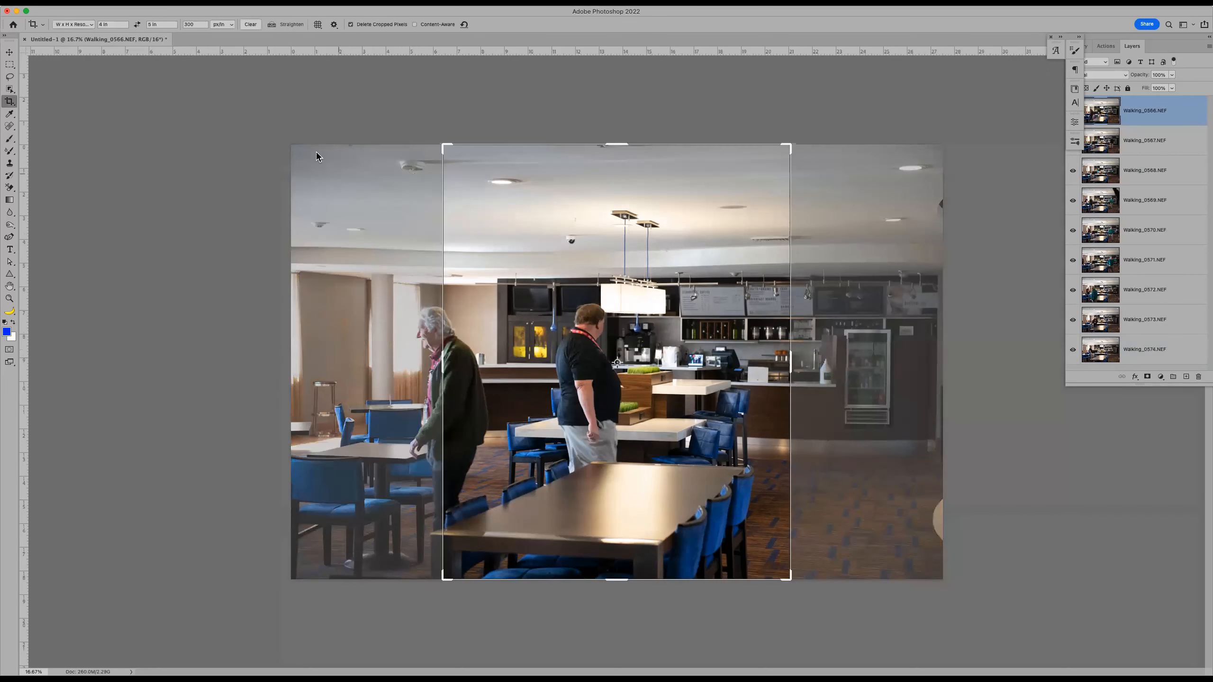
left_click(42, 24)
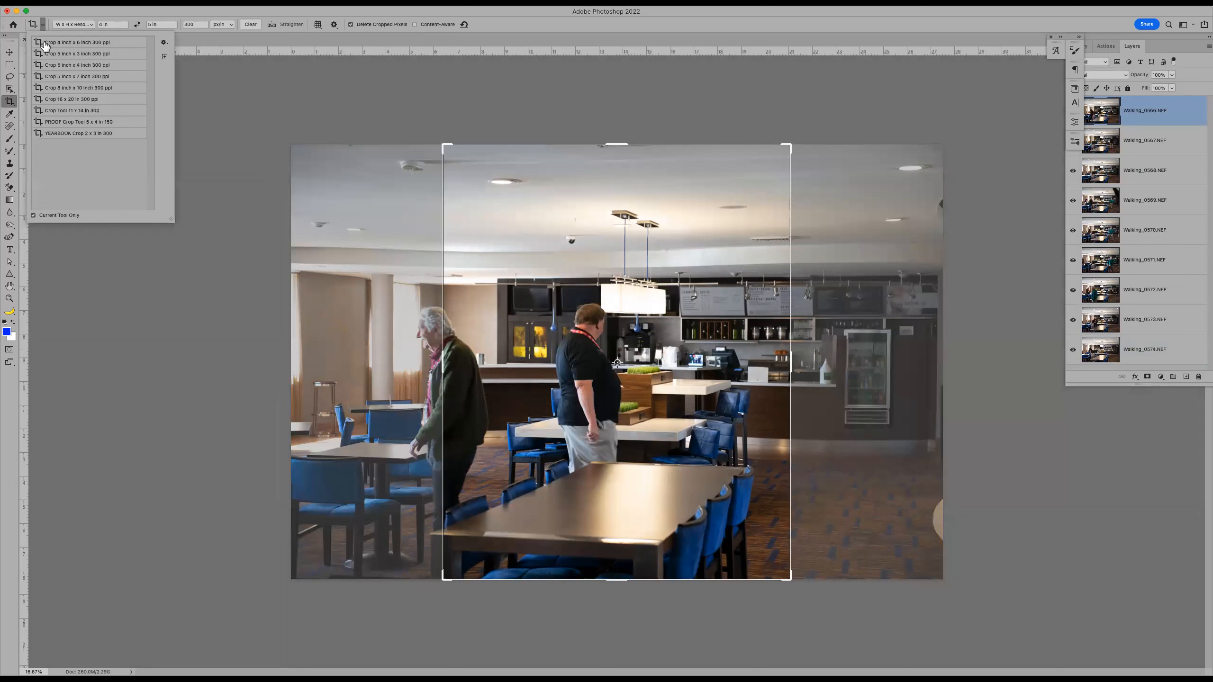
left_click(95, 43)
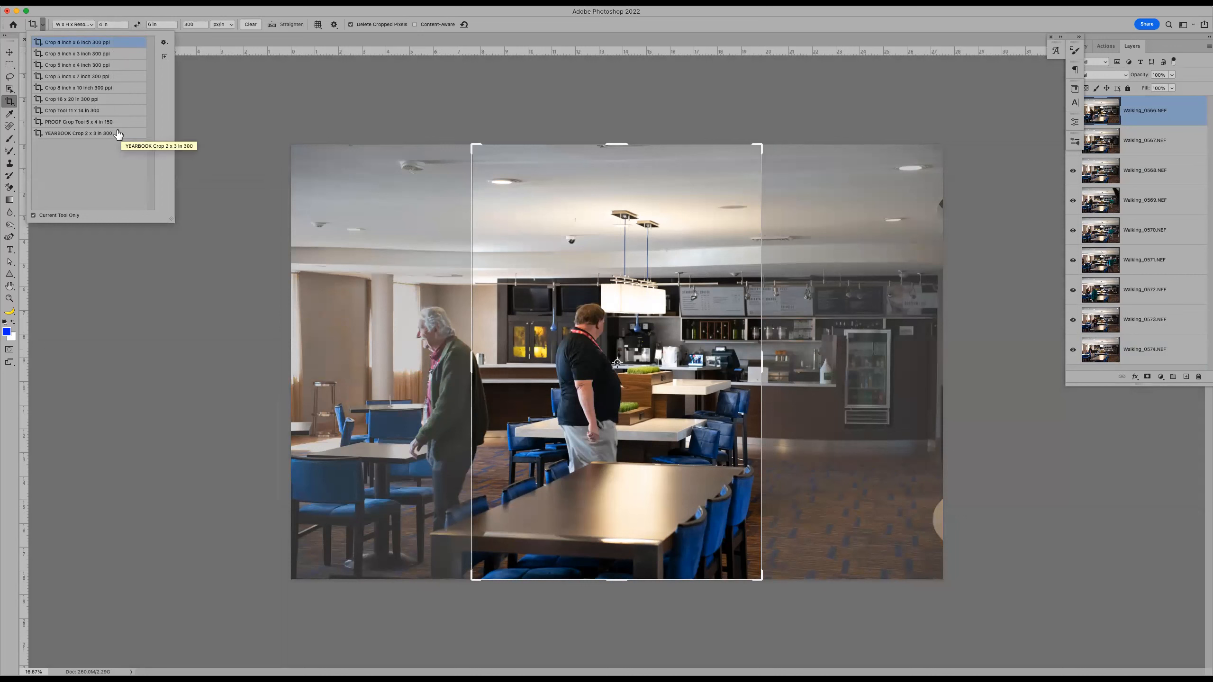
left_click(137, 25)
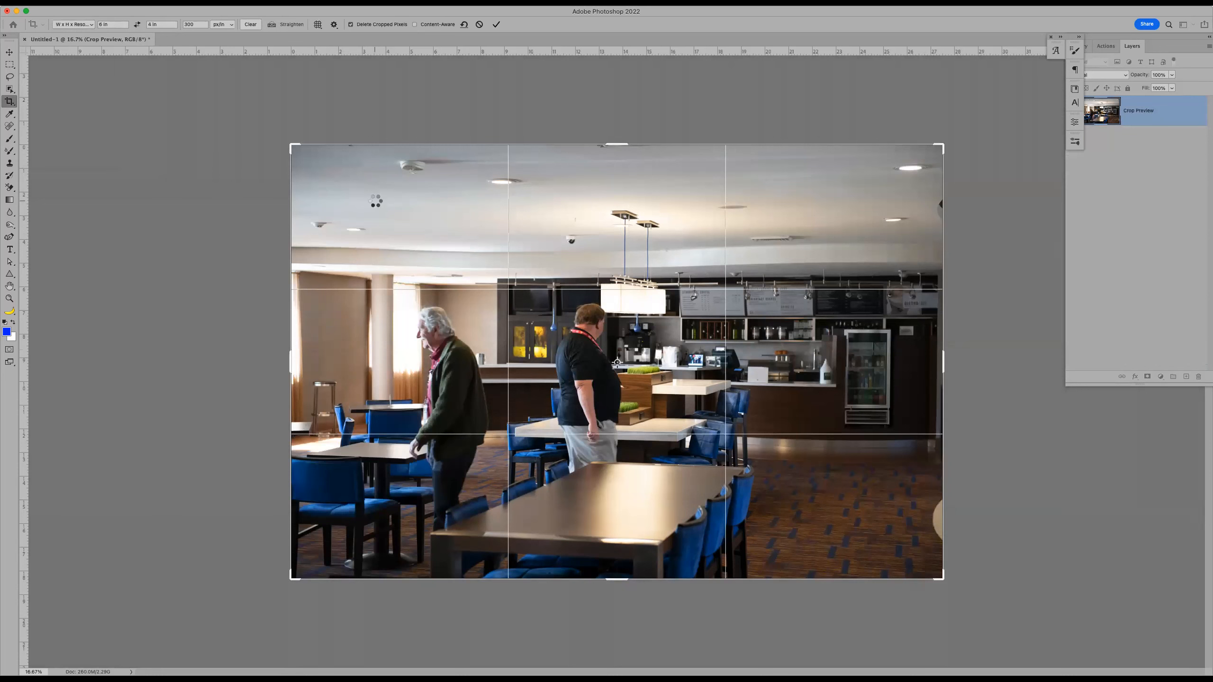
key("Return")
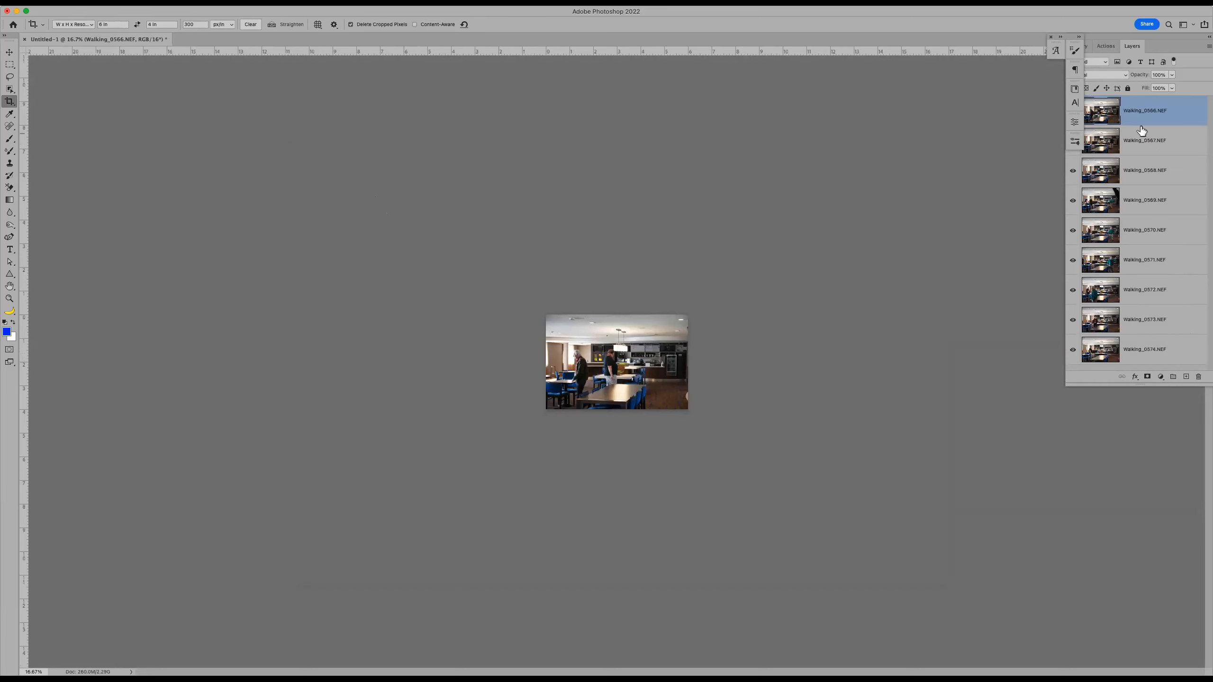
Auto-align all nine layers, from Walking_0566.NEF to Walking_0574.NEF, using the Auto projection.
left_click(1163, 354, "shift")
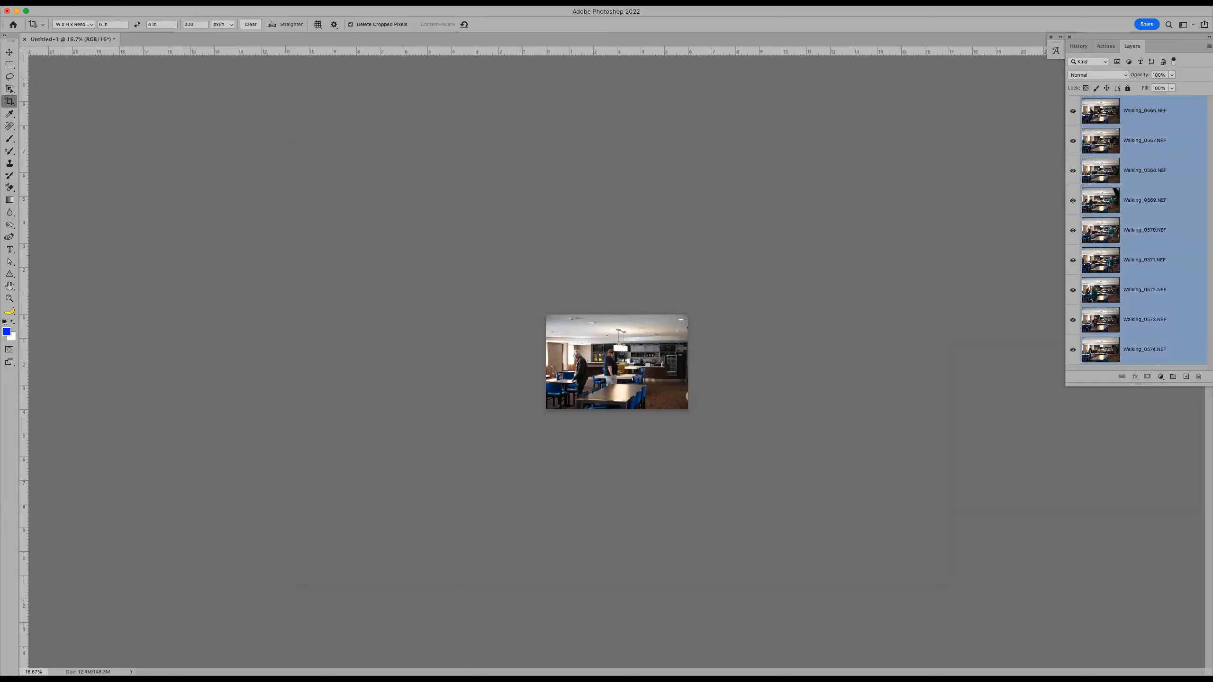
left_click(93, 2)
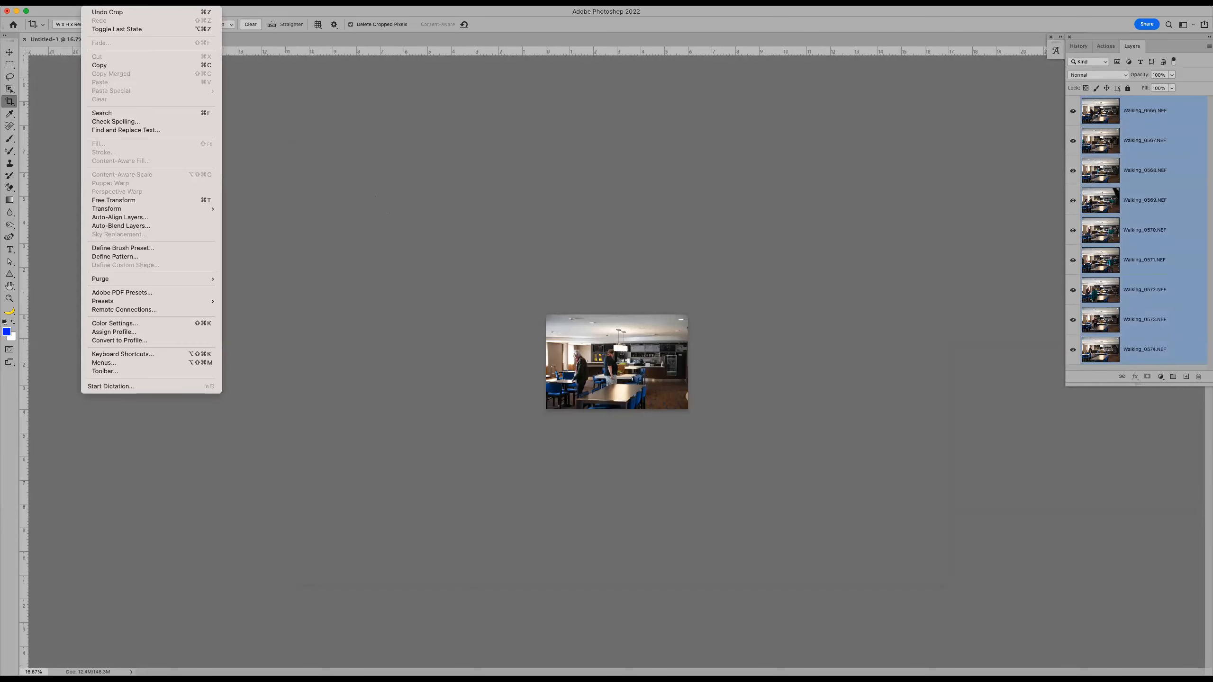
left_click(143, 218)
left_click(720, 251)
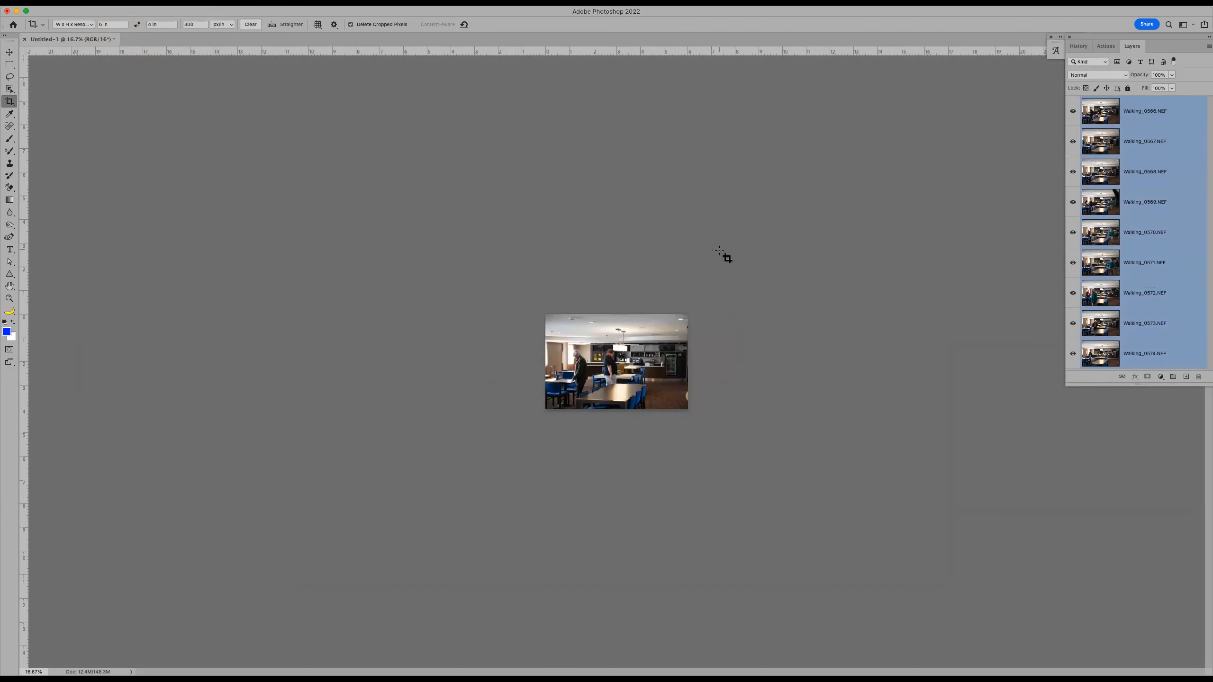
Rotate the Walking_0571.NEF layer clockwise by about 6 degrees with Free Transform.
key("super+0")
key("super+minus")
key("super+minus")
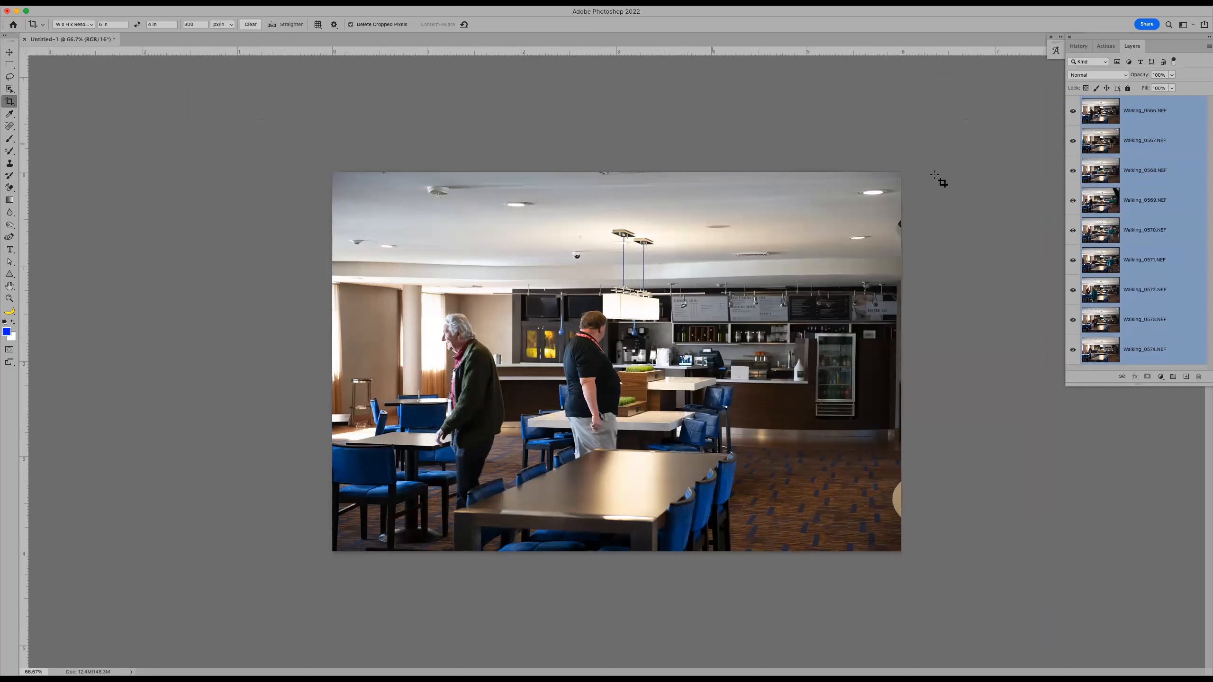
left_click(1156, 265)
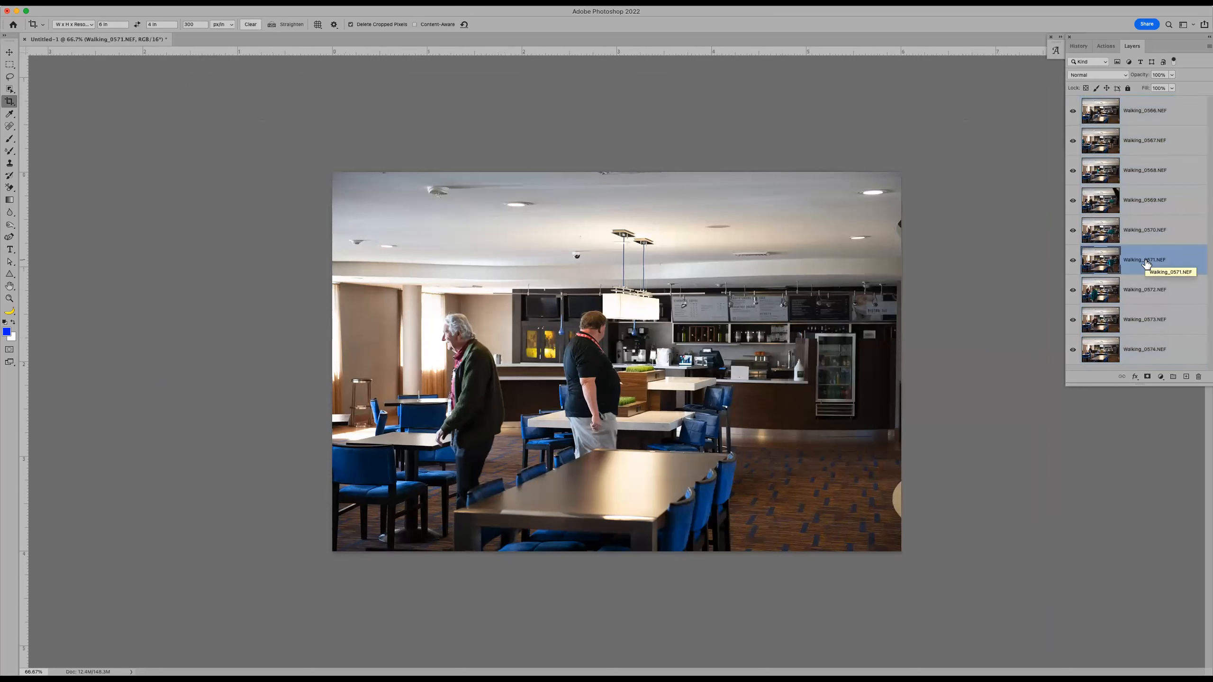
key("super+t")
left_click_drag(911, 157, 926, 191)
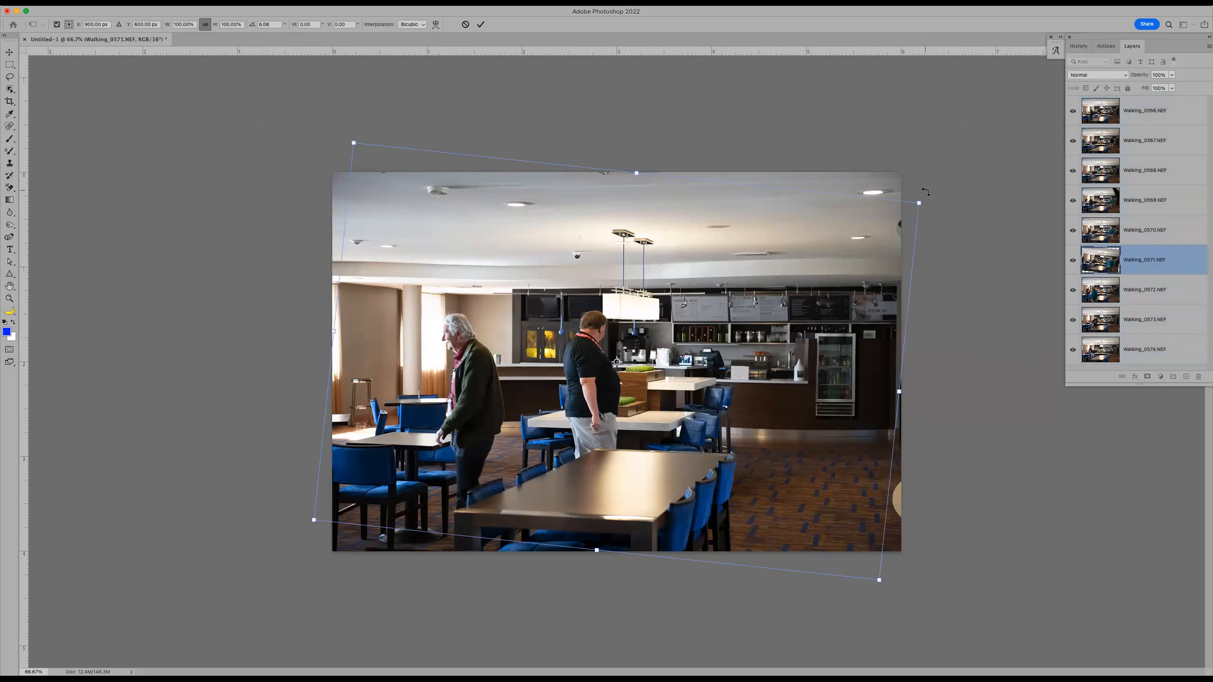
key("c")
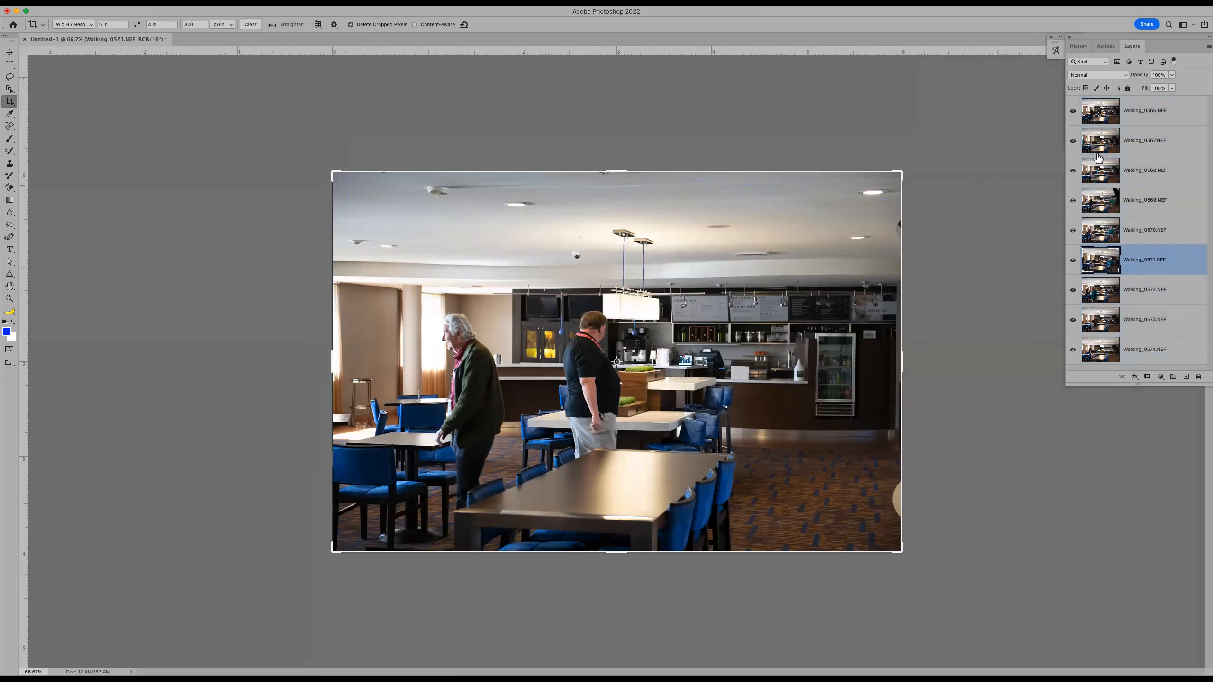
Select all nine layers from Walking_0566.NEF through Walking_0574.NEF.
left_click(1149, 116)
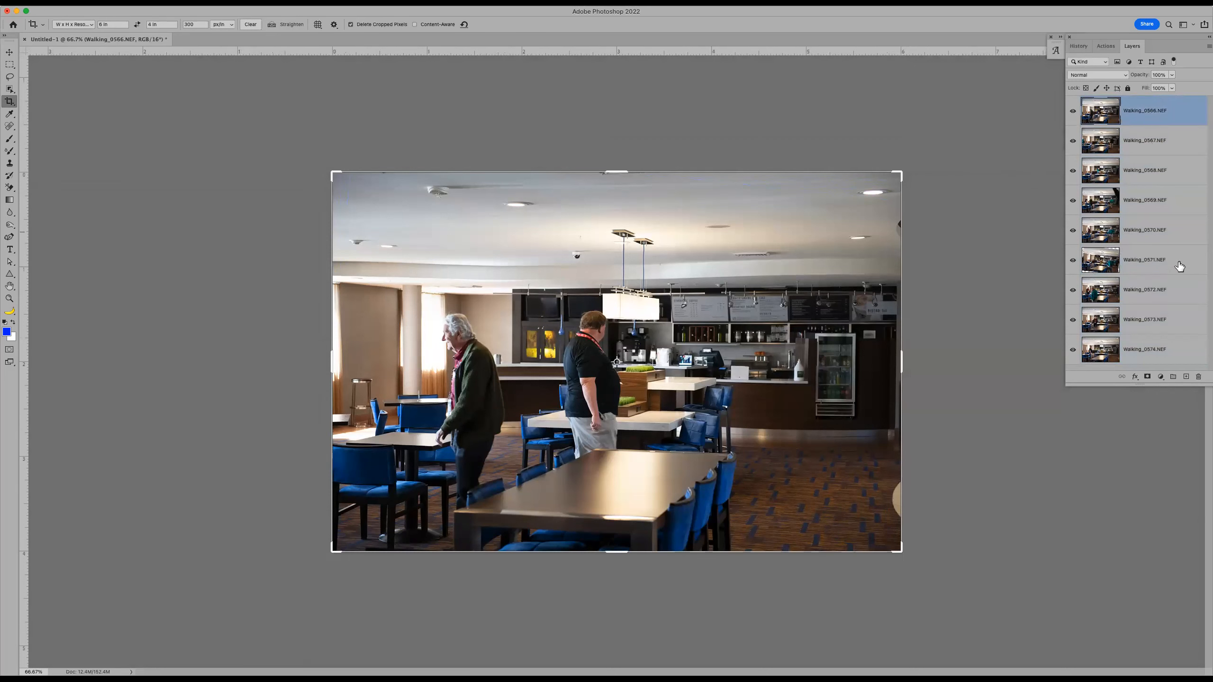
left_click(1150, 349, "shift")
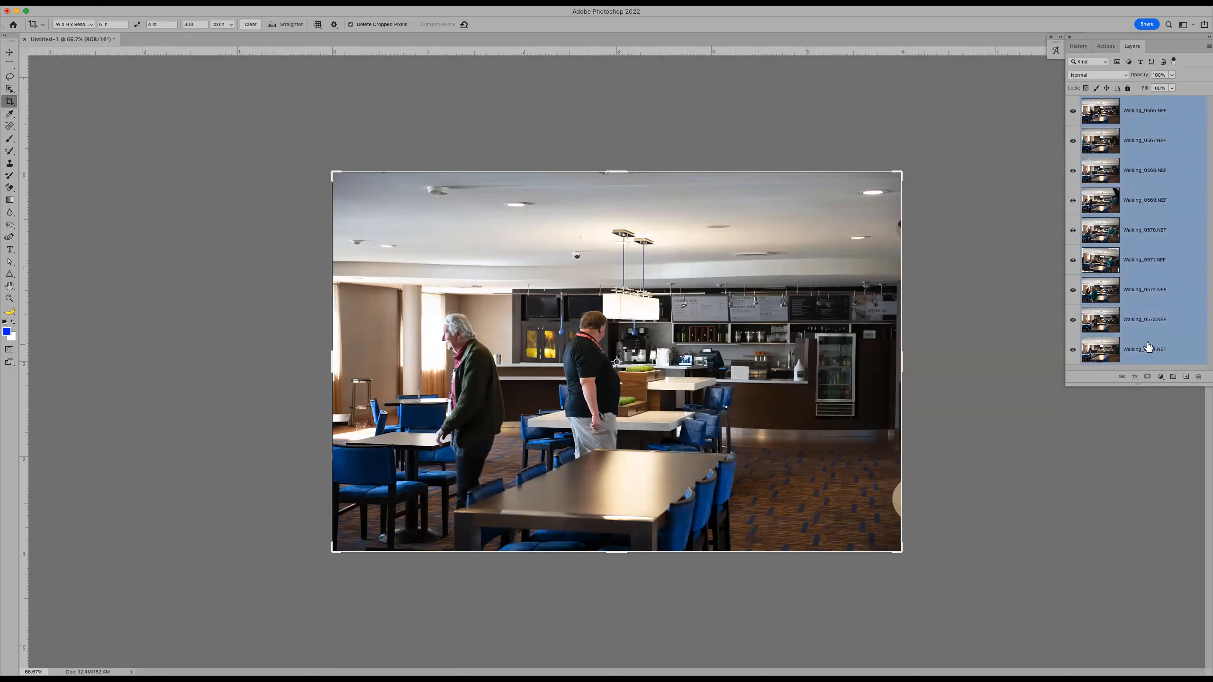
left_click(92, 3)
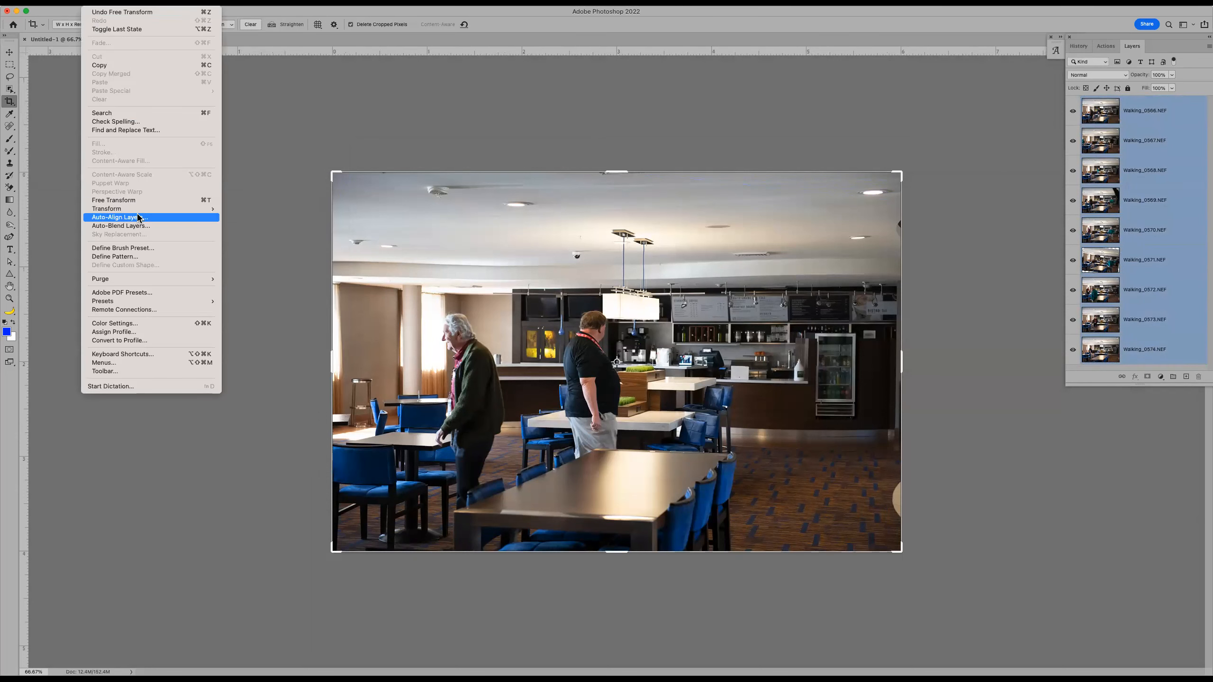
left_click(972, 114)
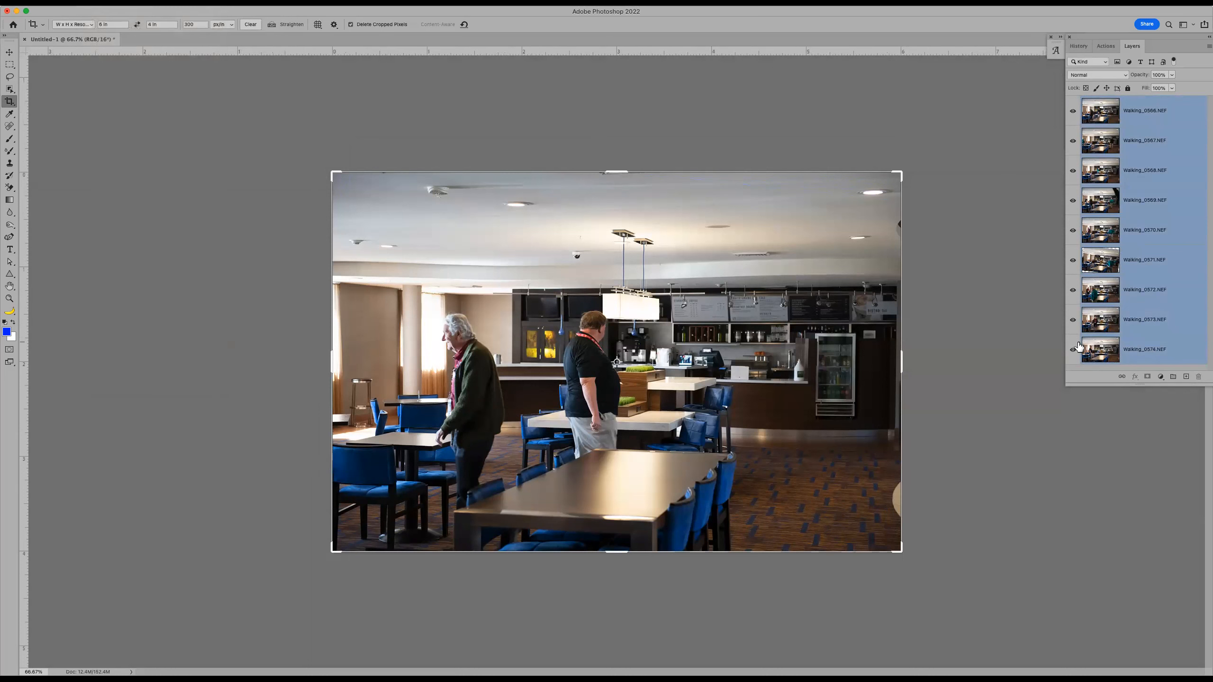
Compare layers 0569, 0568, 0570 and the rotated 0571 by showing each one alone and restoring the others' visibility.
left_click(1073, 201, "alt")
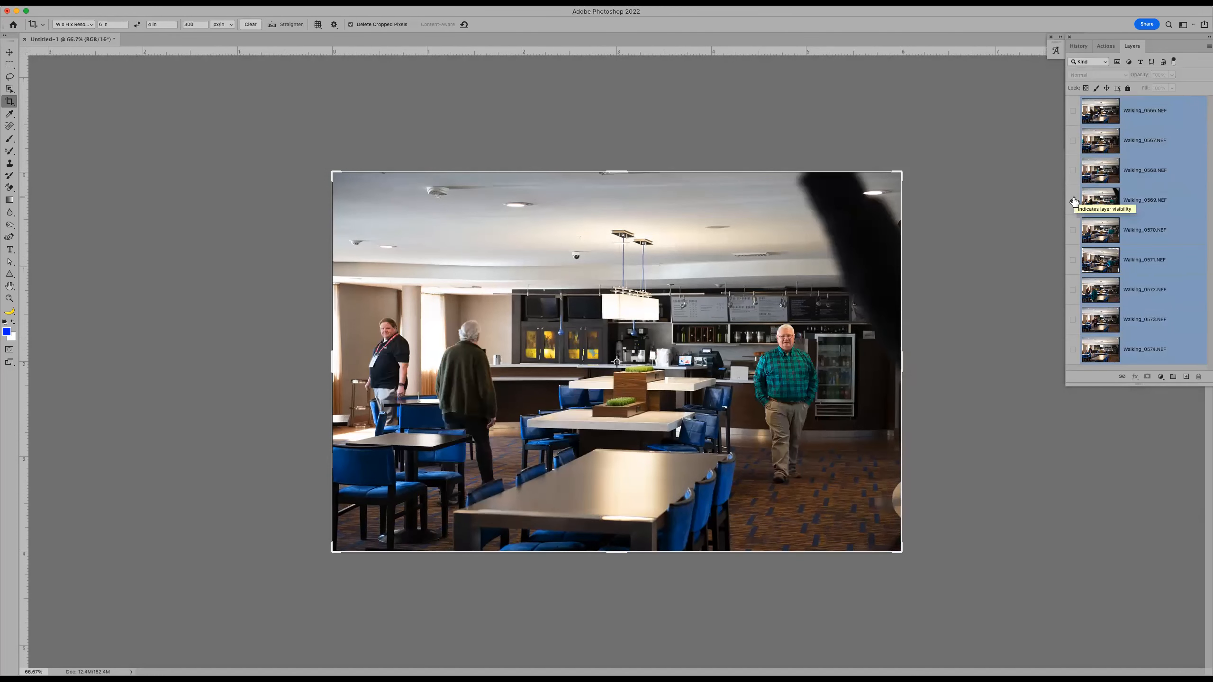
left_click(1074, 202, "alt")
left_click(1073, 172, "alt")
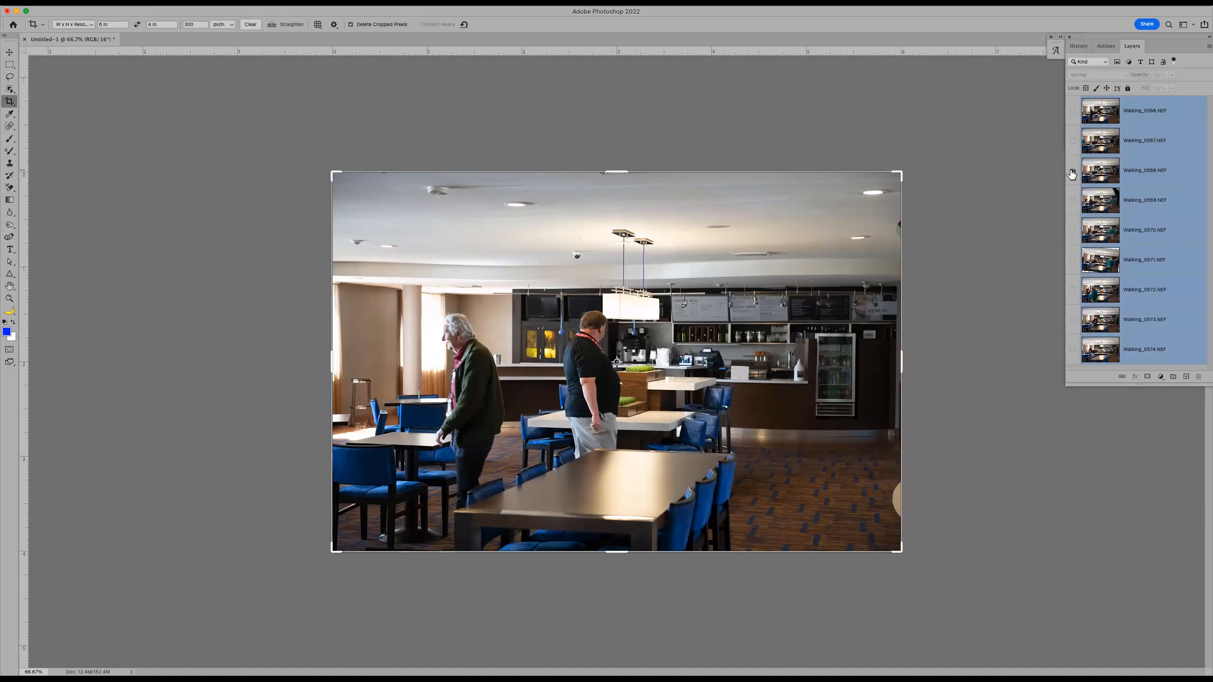
left_click(1074, 171, "alt")
left_click(1073, 231, "alt")
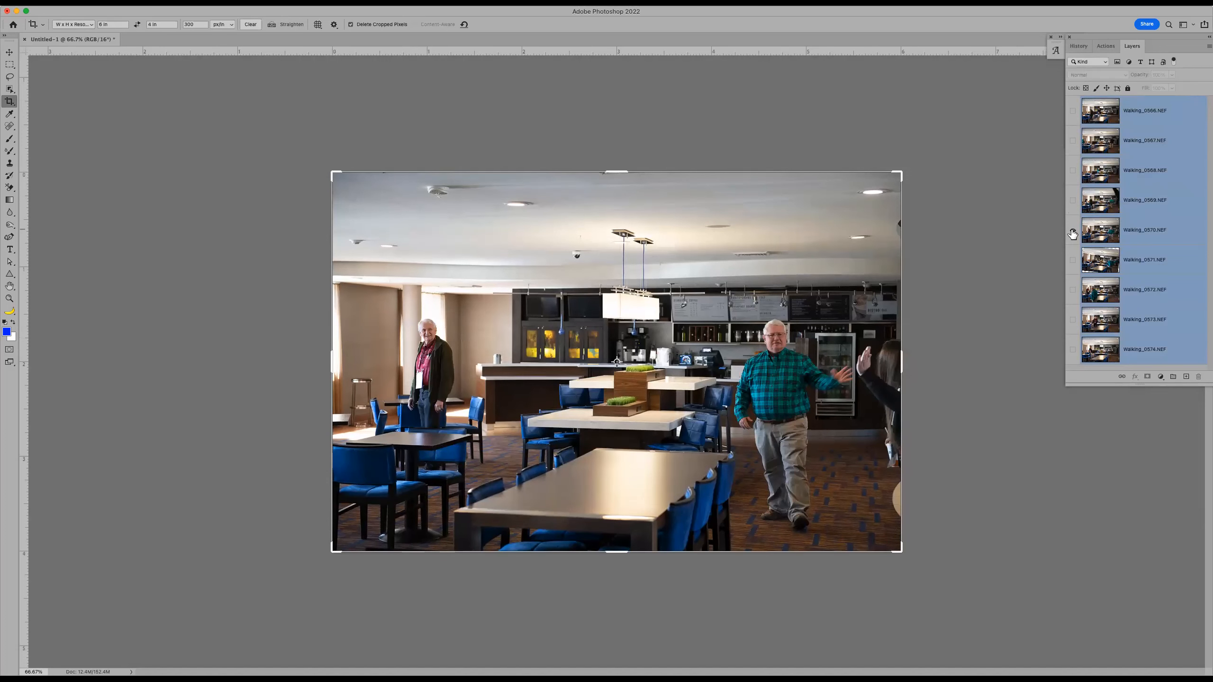
left_click(1072, 232, "alt")
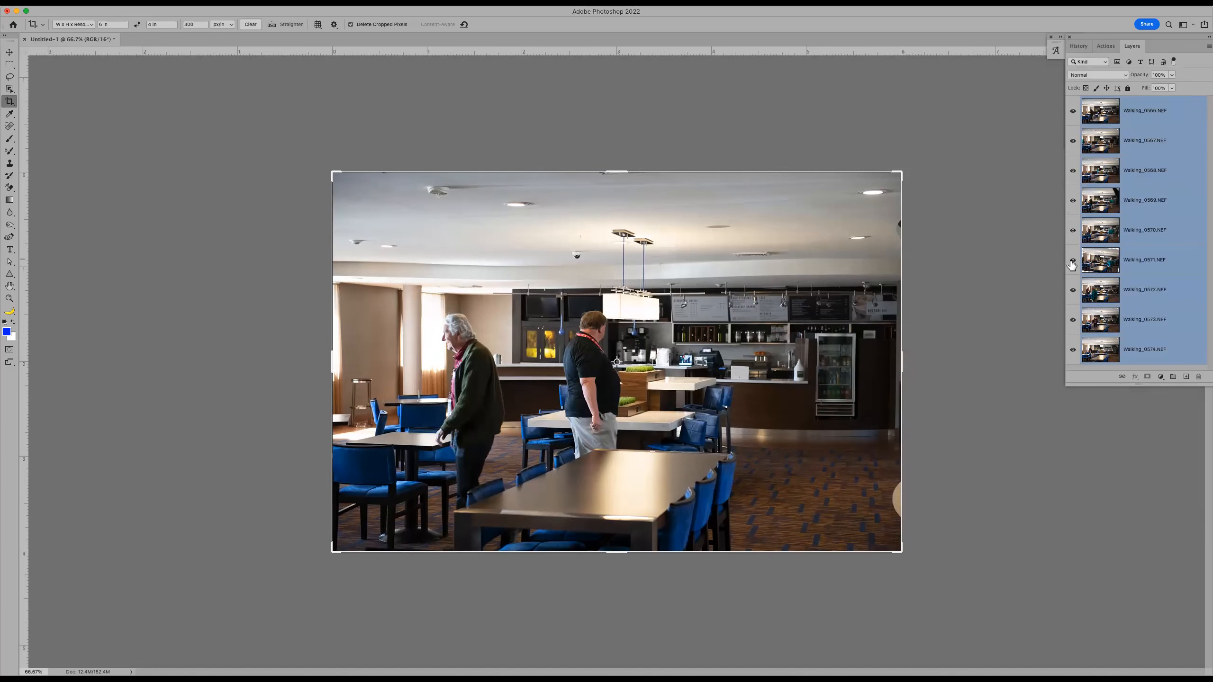
left_click(1073, 261, "alt")
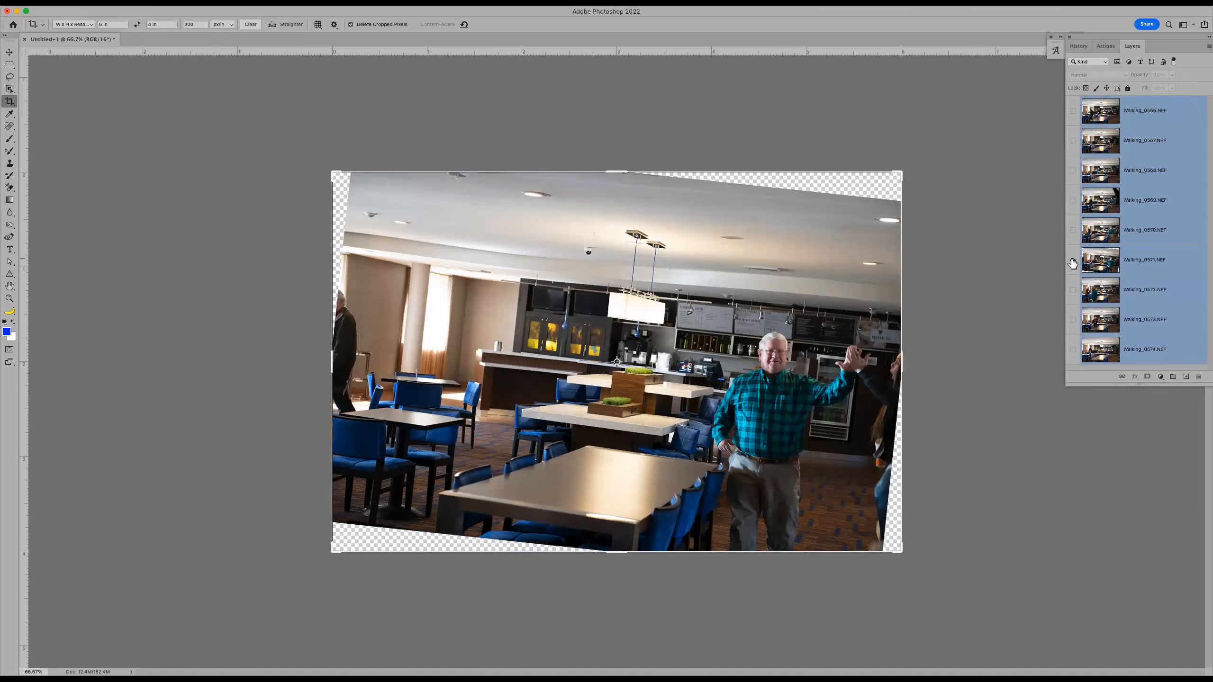
left_click(1073, 262, "alt")
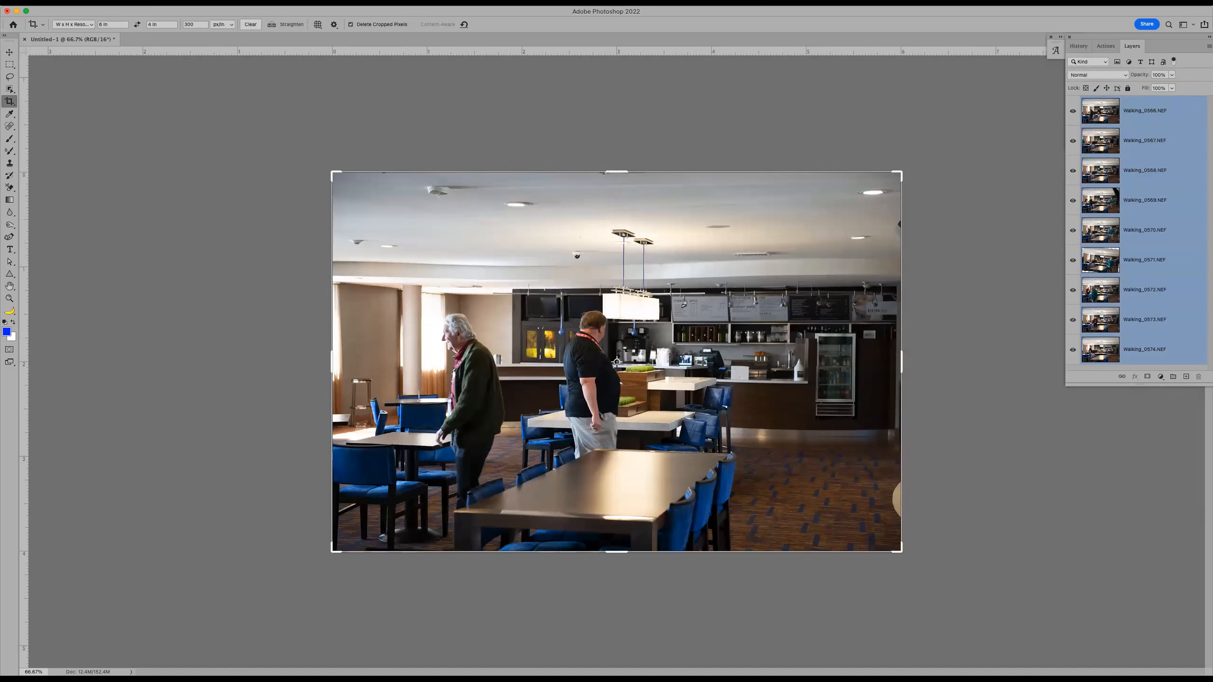
Auto-align the selected layers with the projection set to Auto.
left_click(92, 2)
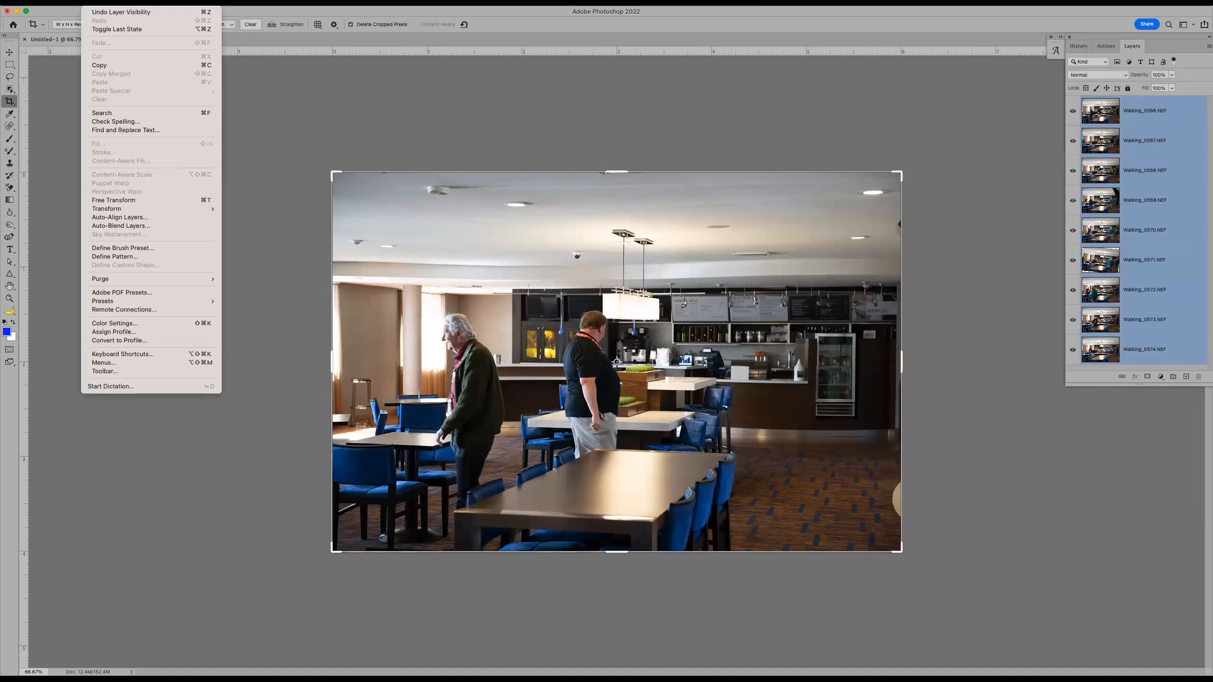
left_click(140, 219)
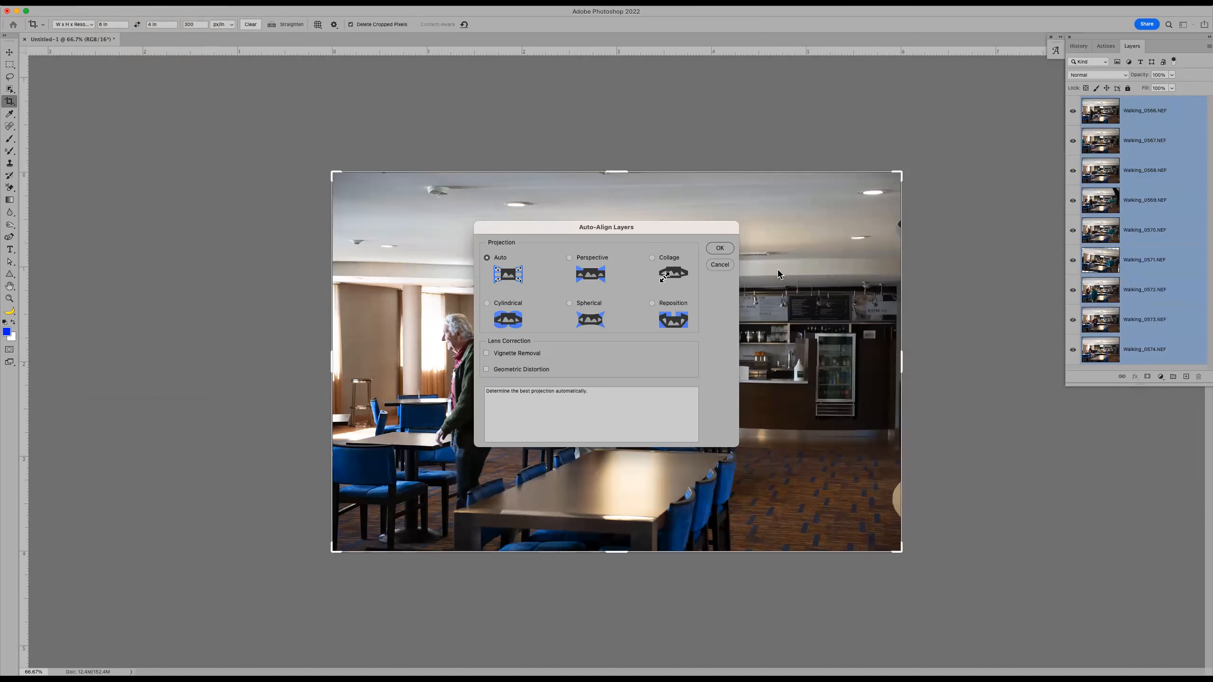
left_click(730, 247)
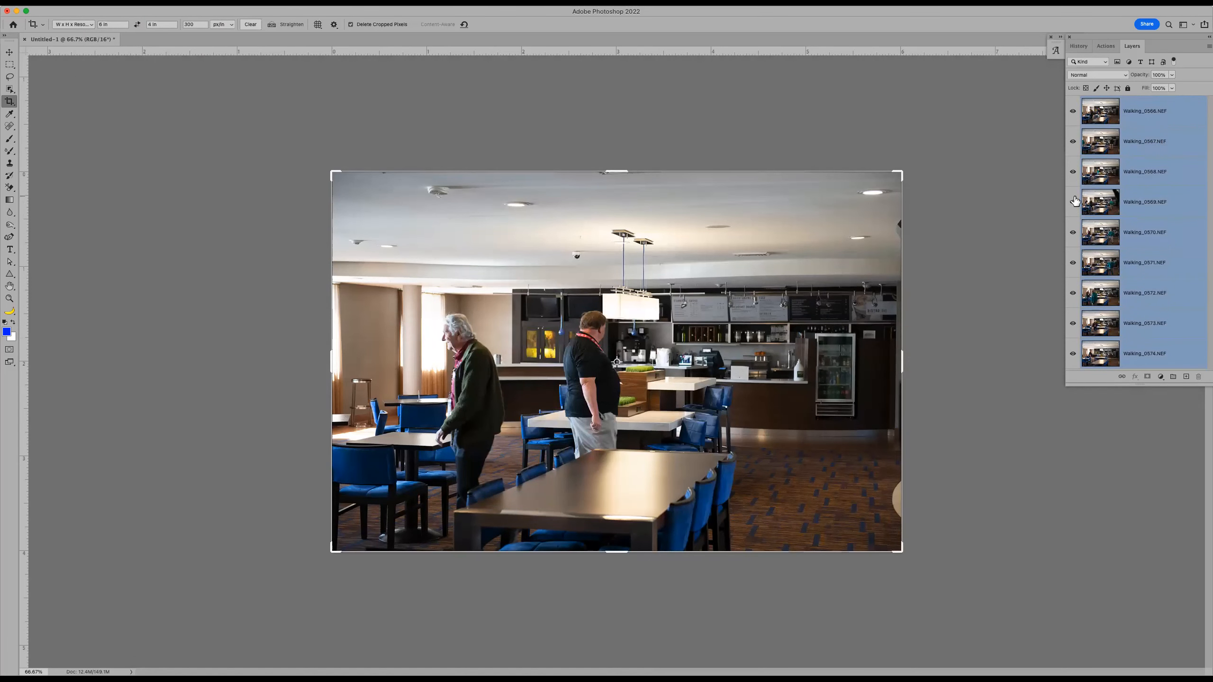
Show only the aligned Walking_0571.NEF layer, inspect its upper edge up close, and restore the visibility of all layers.
left_click(1073, 260, "alt")
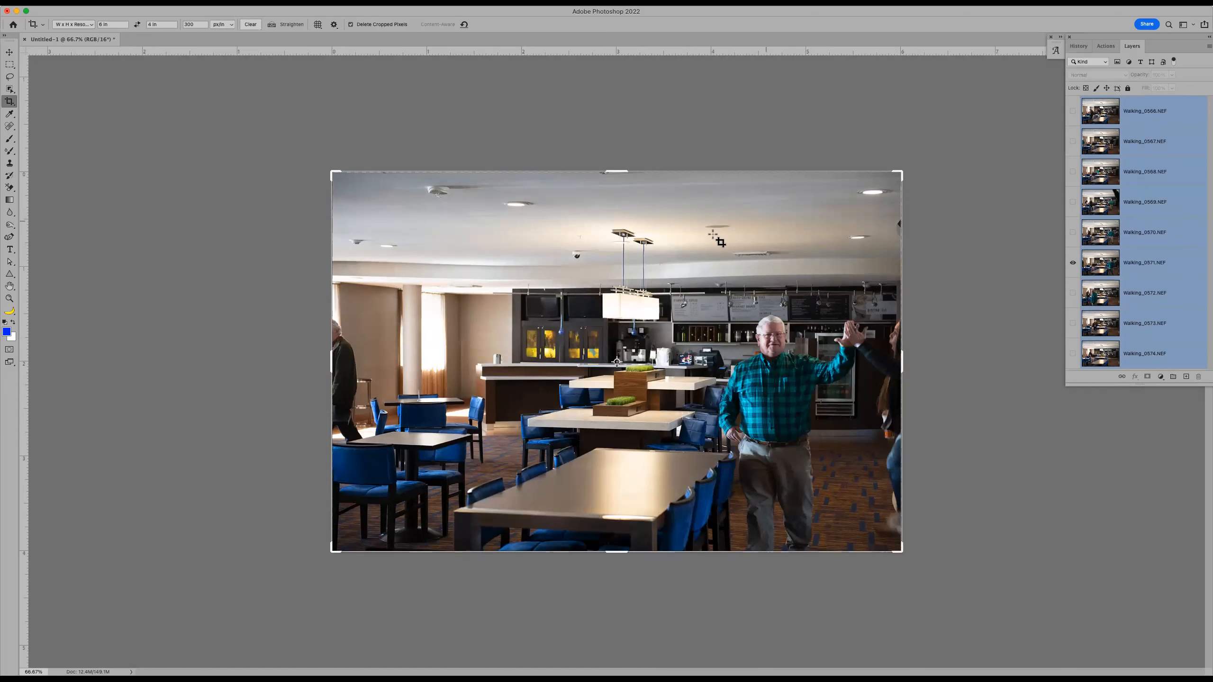
key("z")
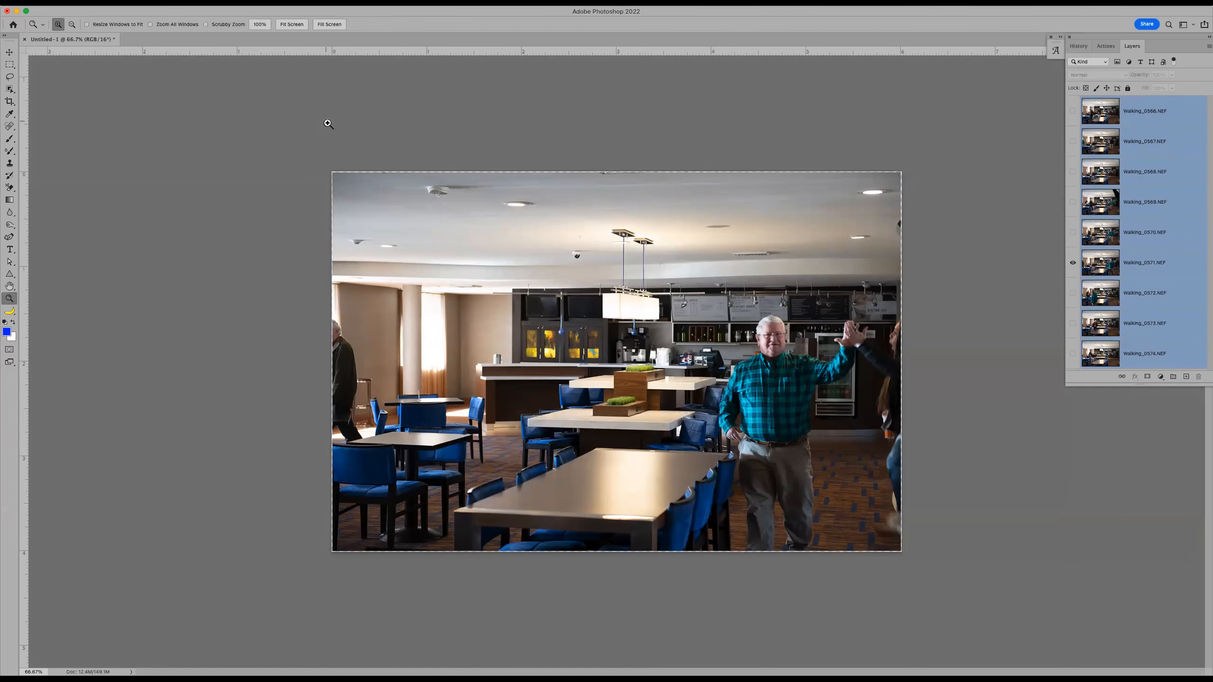
left_click_drag(332, 172, 646, 629)
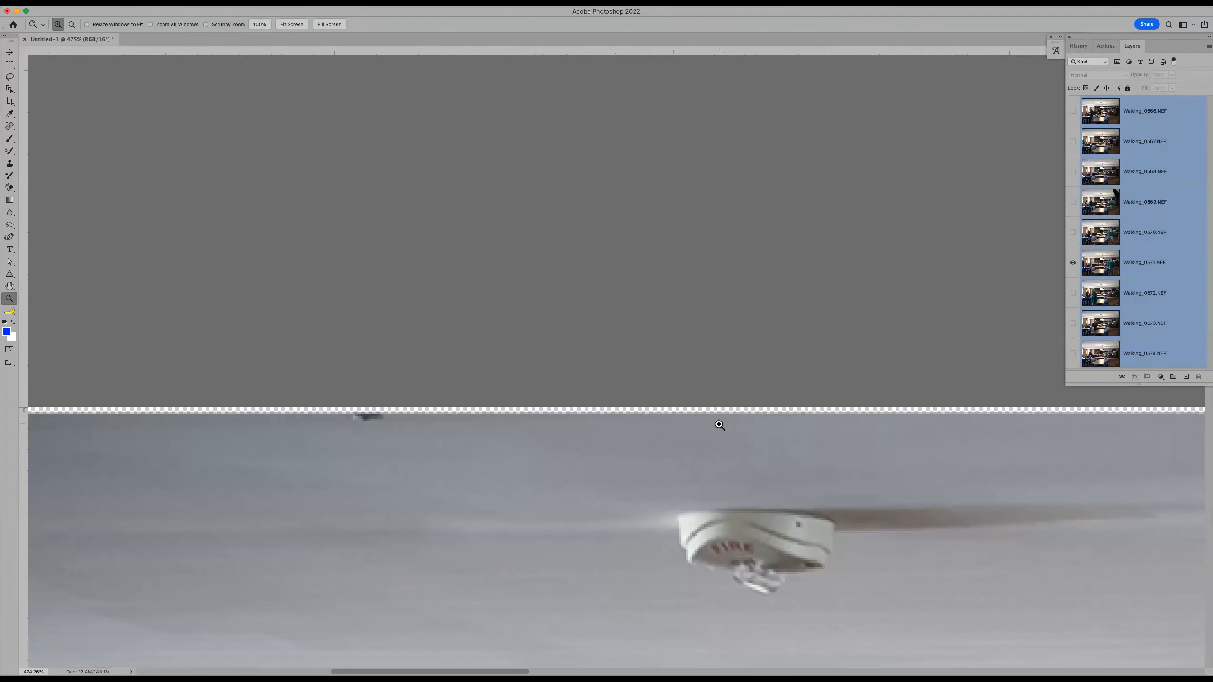
key("super+0")
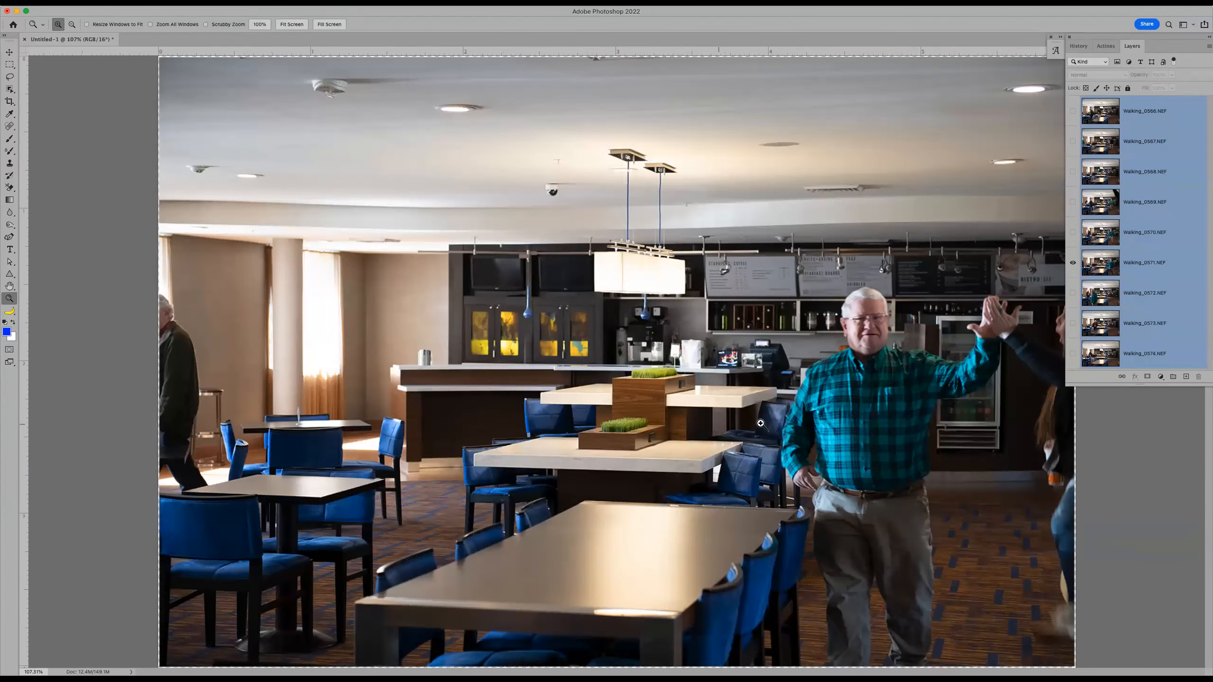
left_click(1073, 264)
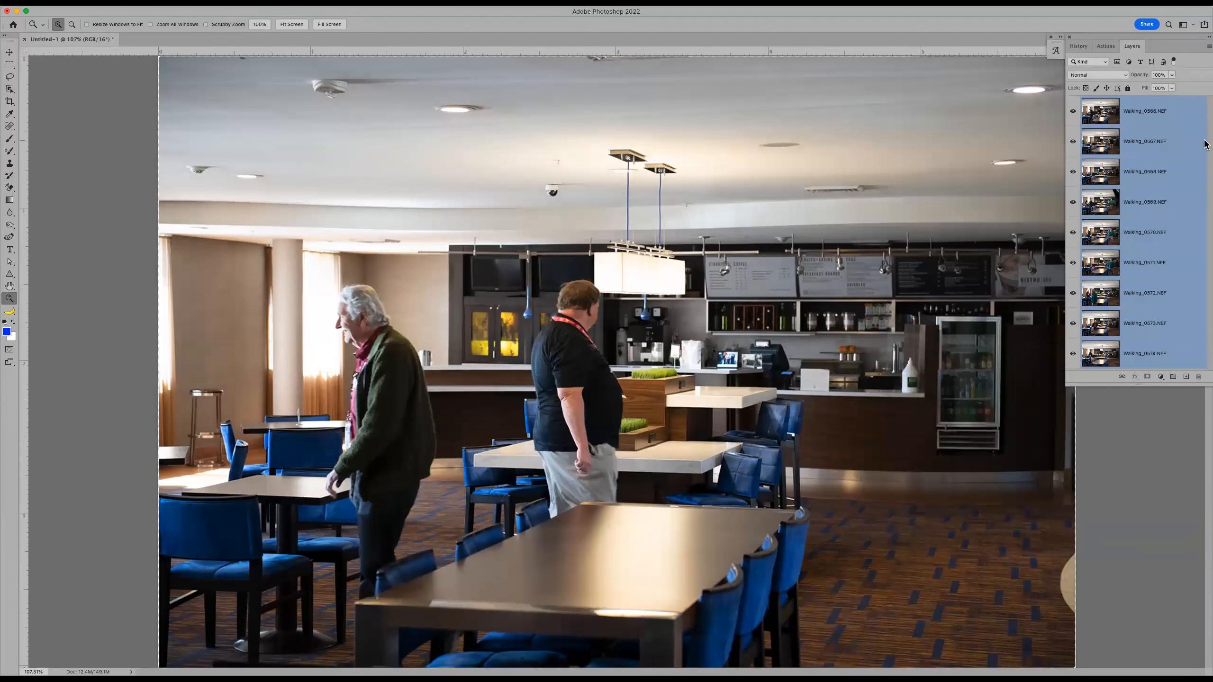
Convert the nine selected layers into one smart object, and open its contents to check the individual layers before closing them.
right_click(1187, 110)
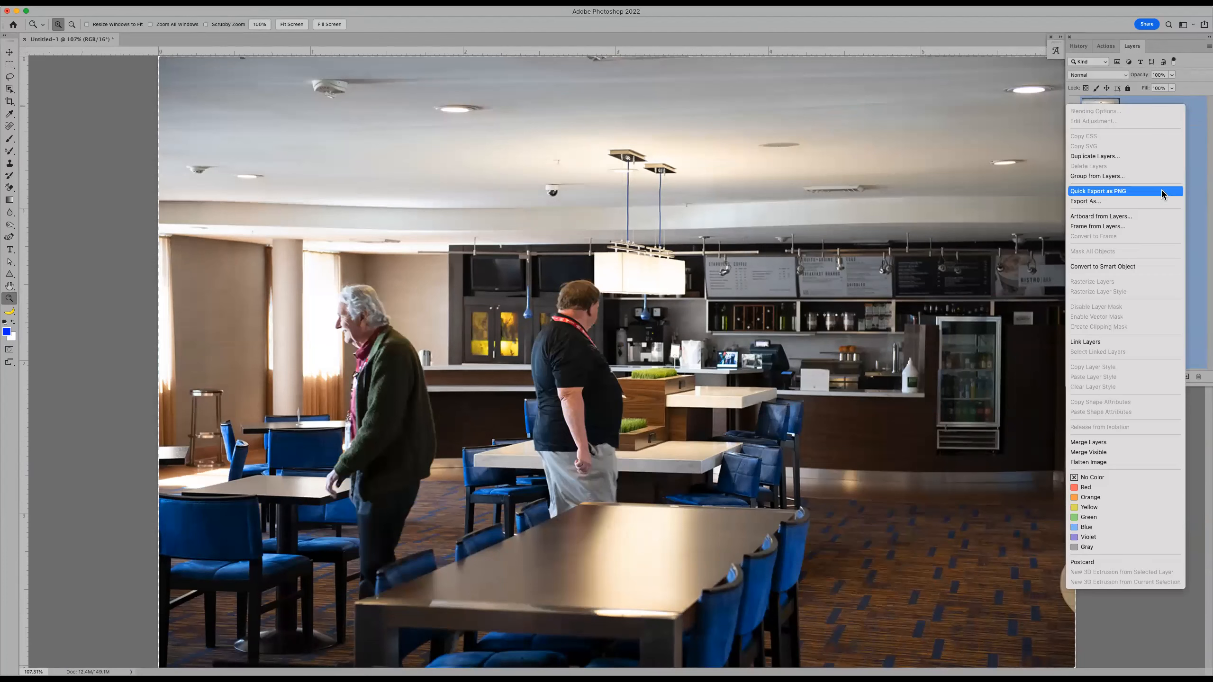
left_click(1147, 266)
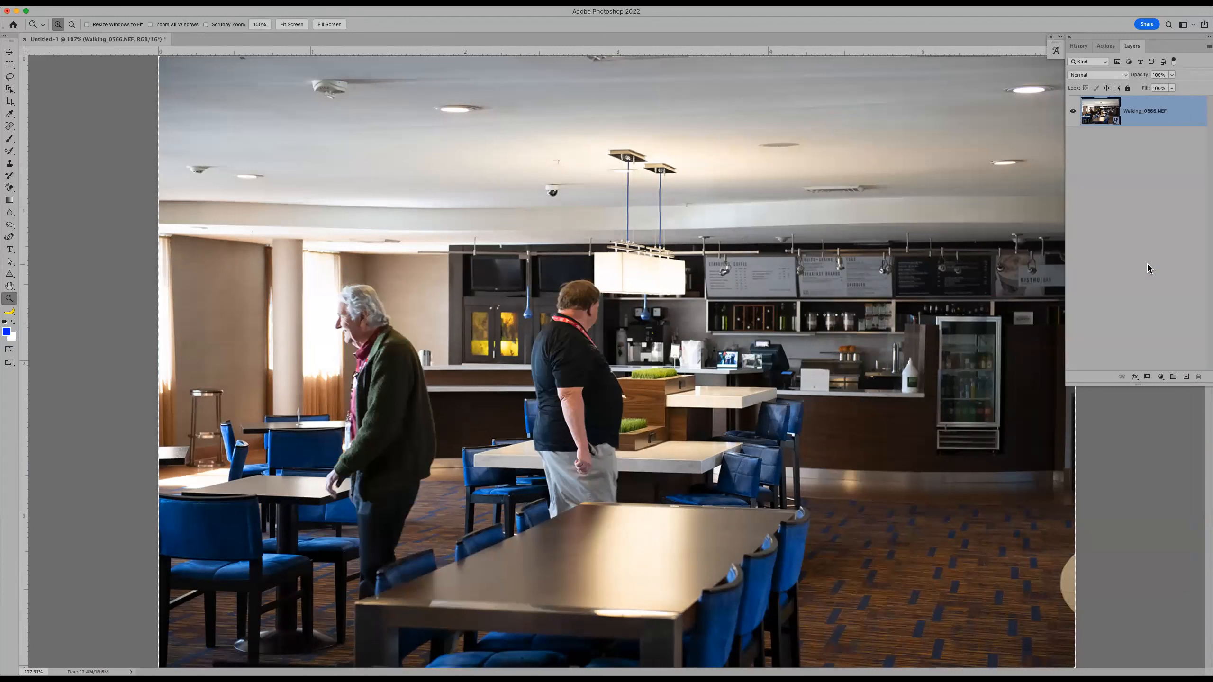
double_click(1098, 110)
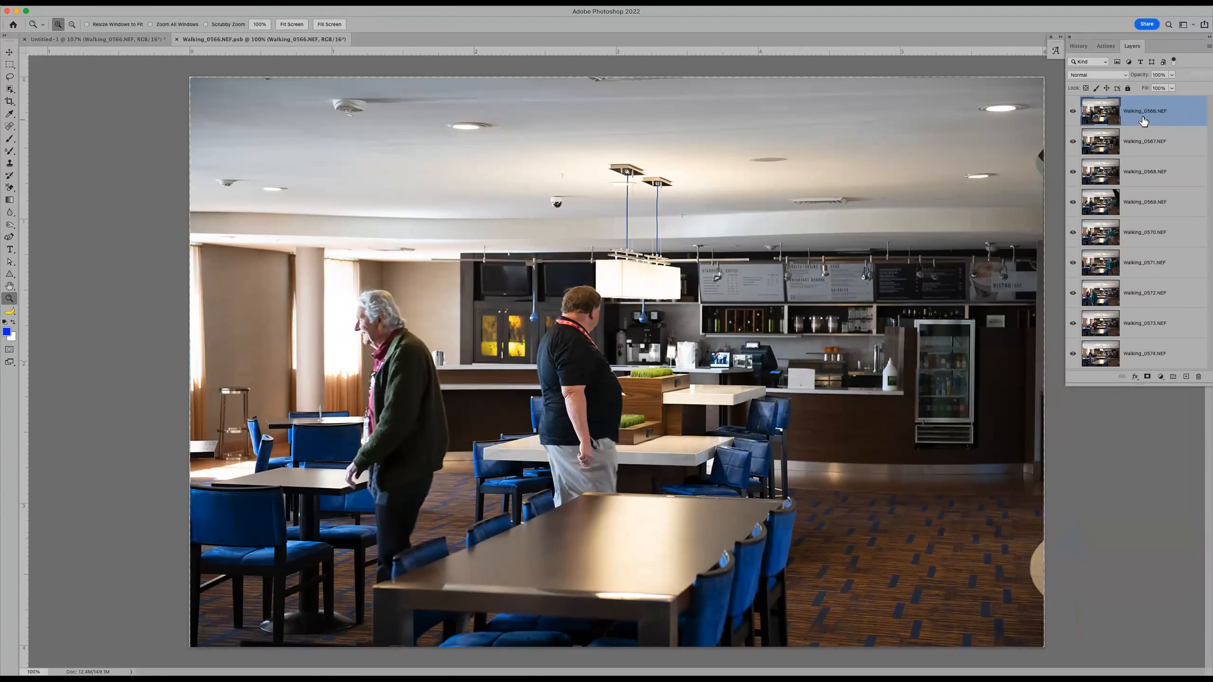
left_click(177, 40)
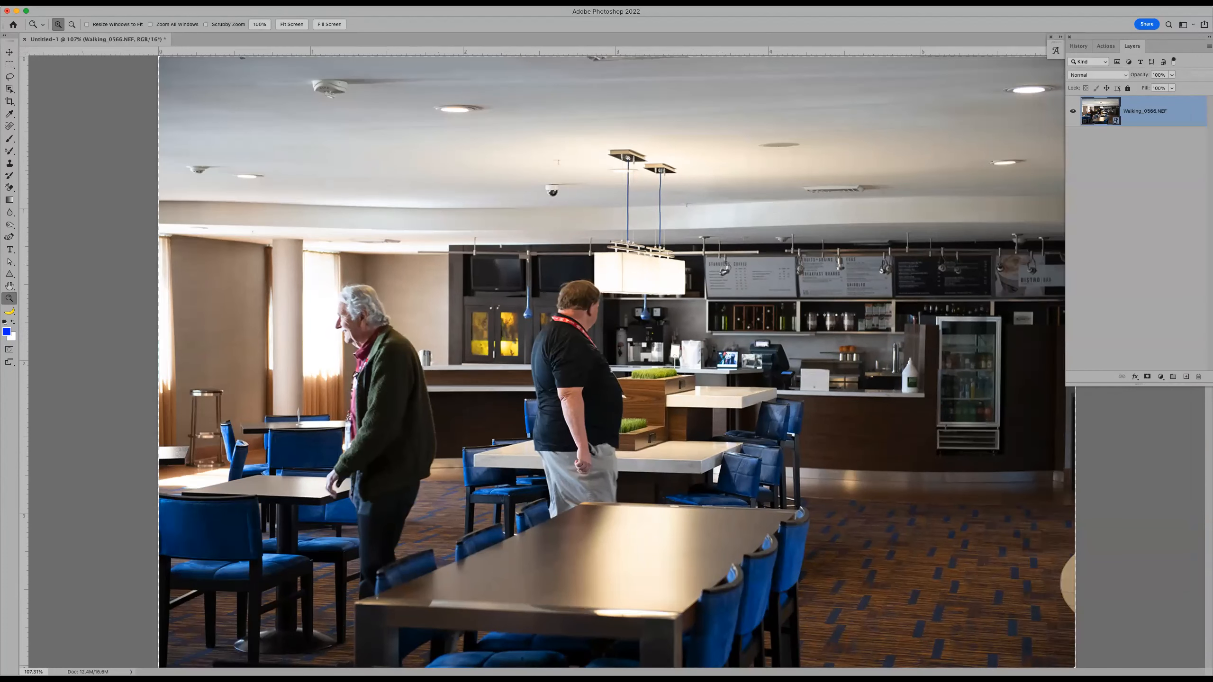
Apply the Median stack mode to the Walking_0566.NEF smart object and view the whole image.
left_click(114, 2)
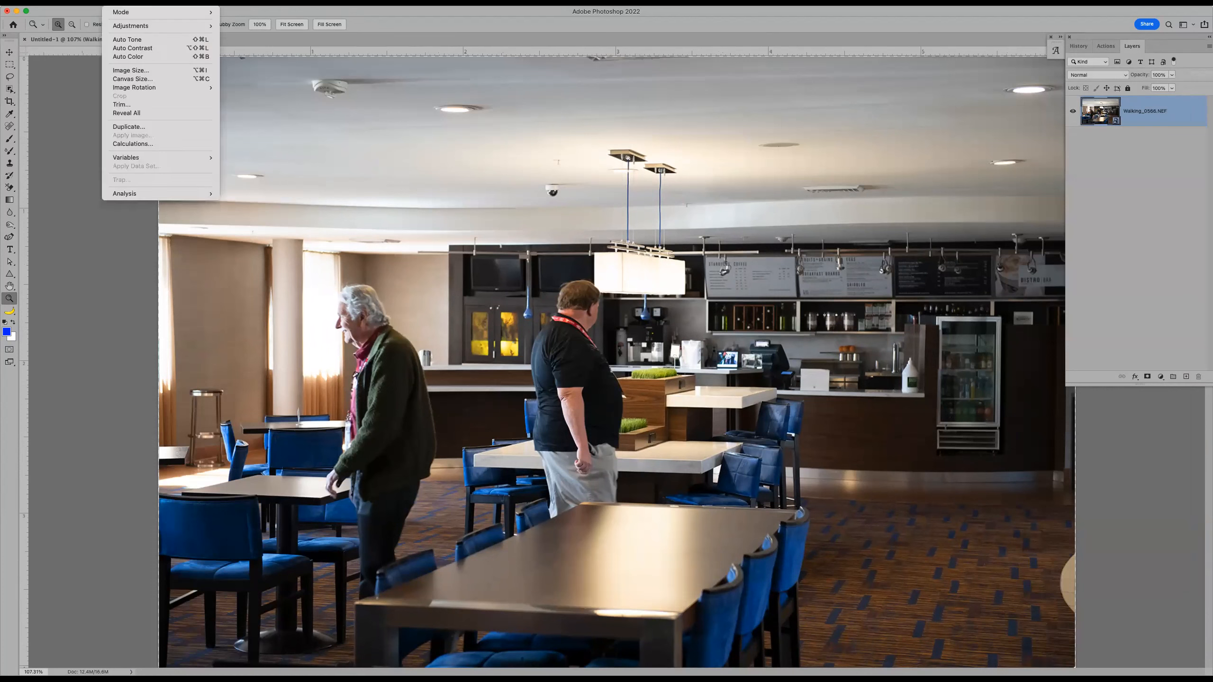
mouse_move(141, 2)
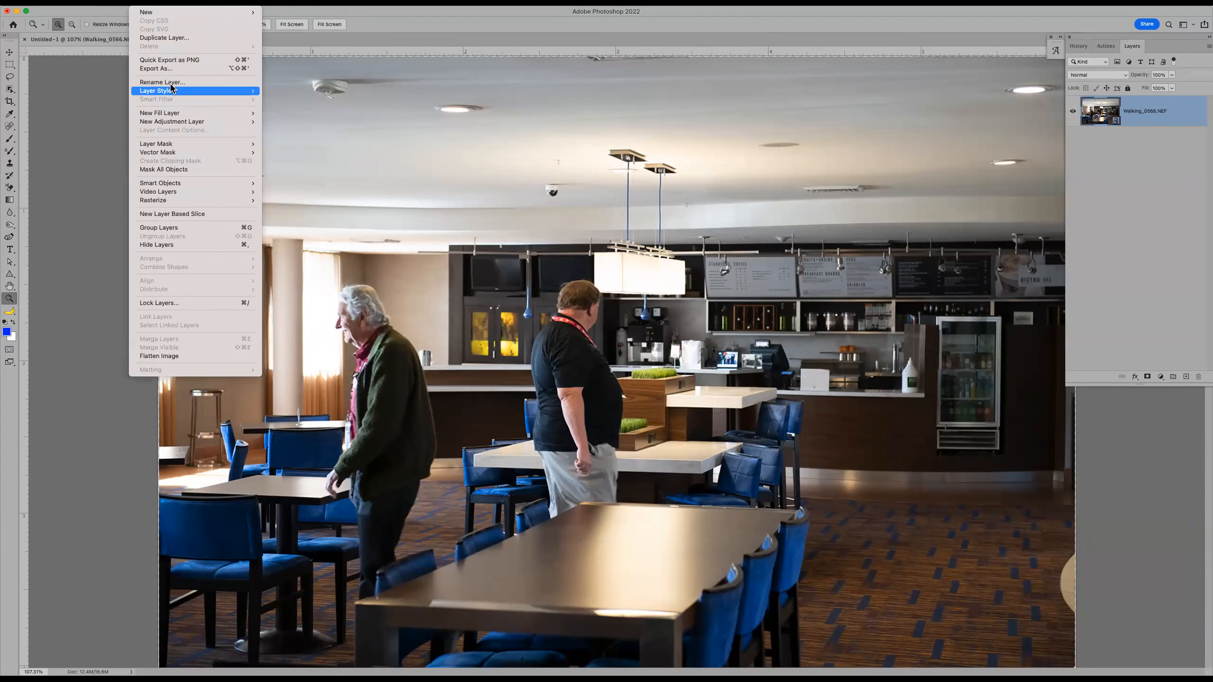
mouse_move(177, 184)
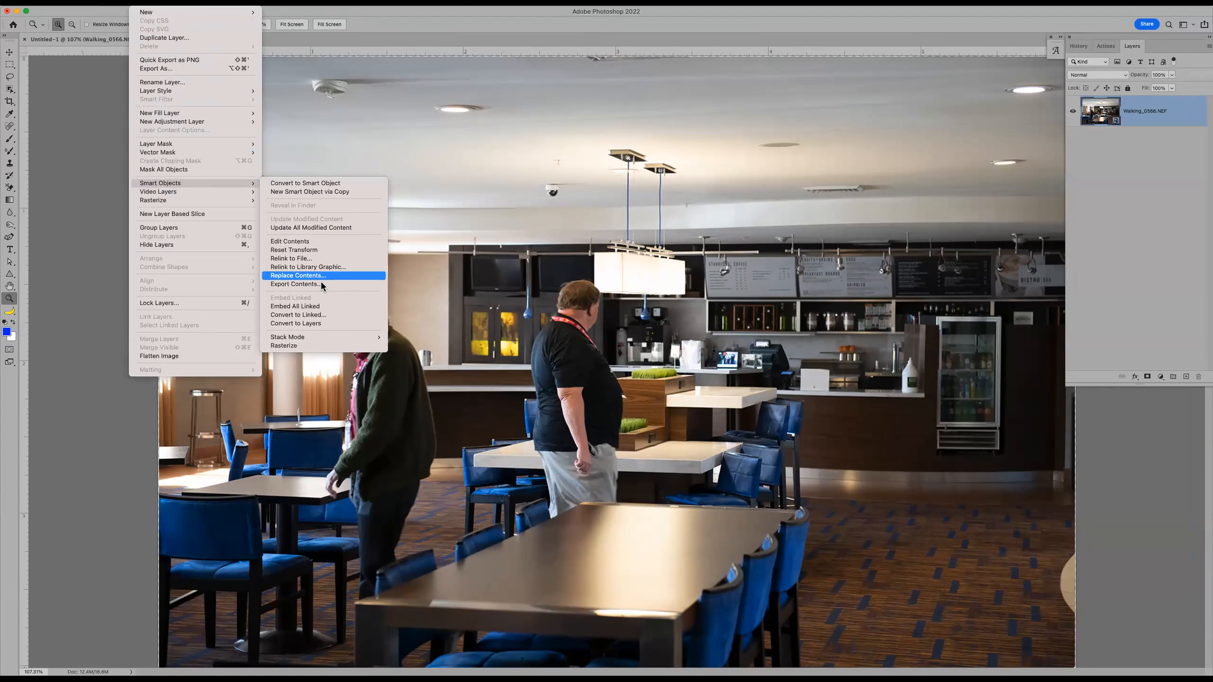
mouse_move(311, 340)
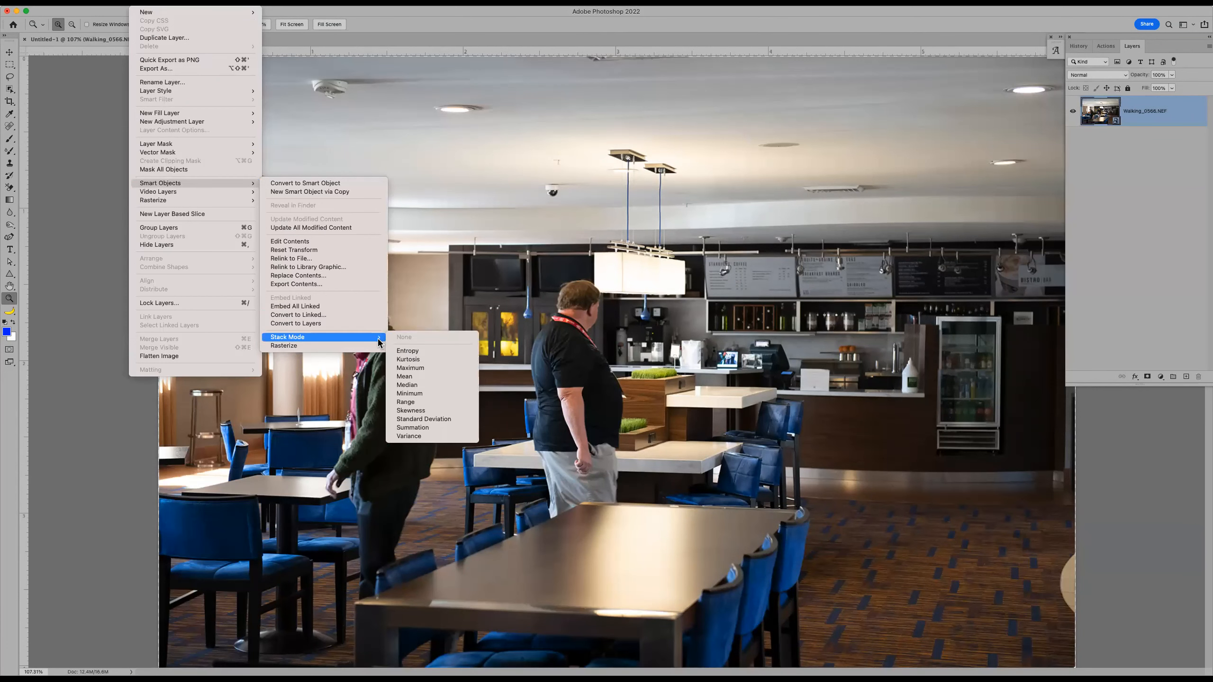
left_click(427, 387)
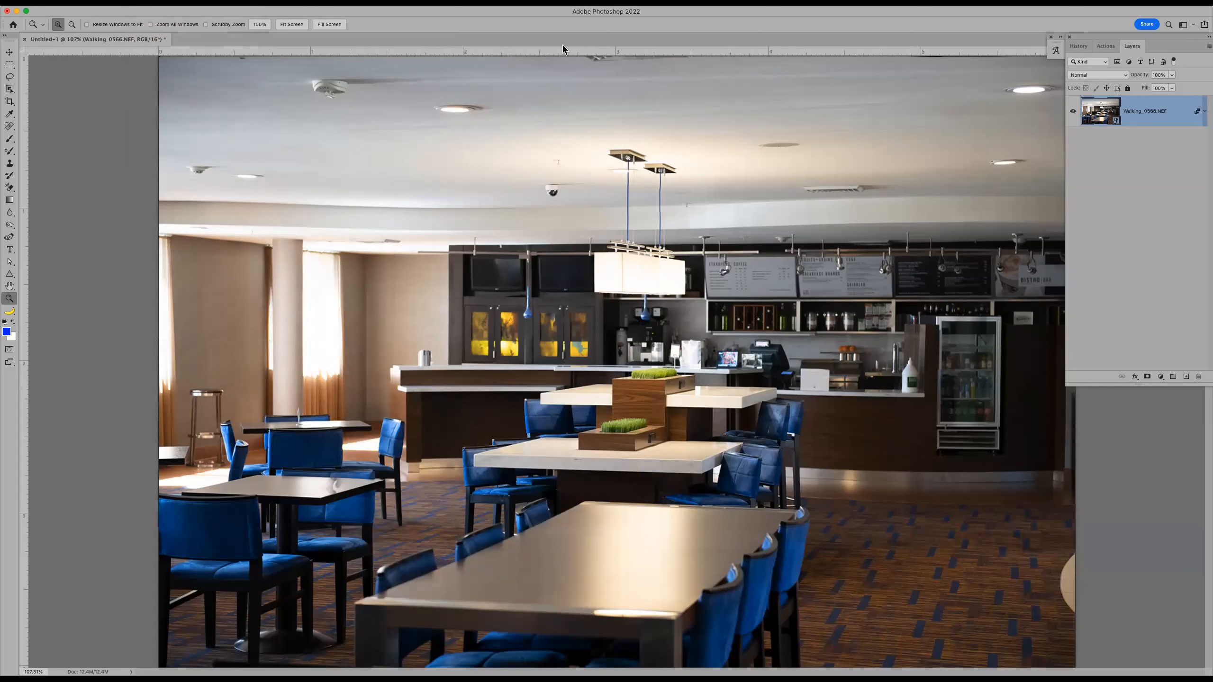
key("super+minus")
key("super+minus")
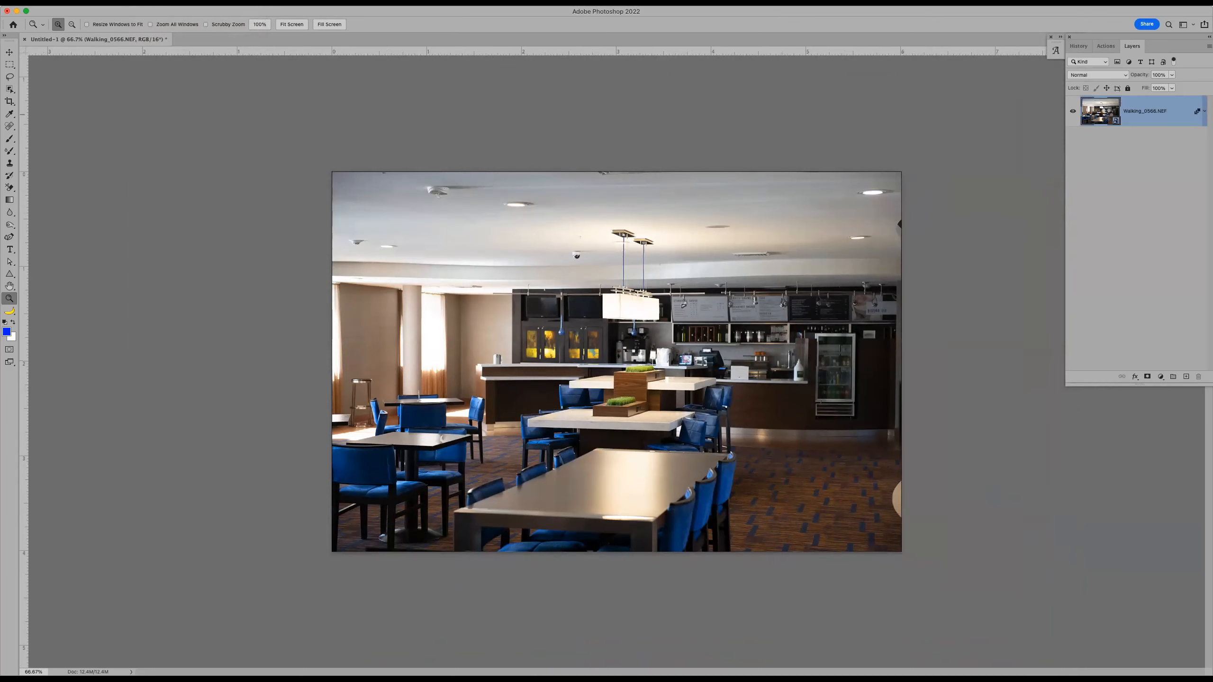
Open the smart object's contents, reveal its layers one by one from Walking_0574 up to Walking_0566, and close the contents without saving.
double_click(1107, 118)
left_click_drag(1073, 111, 1074, 323)
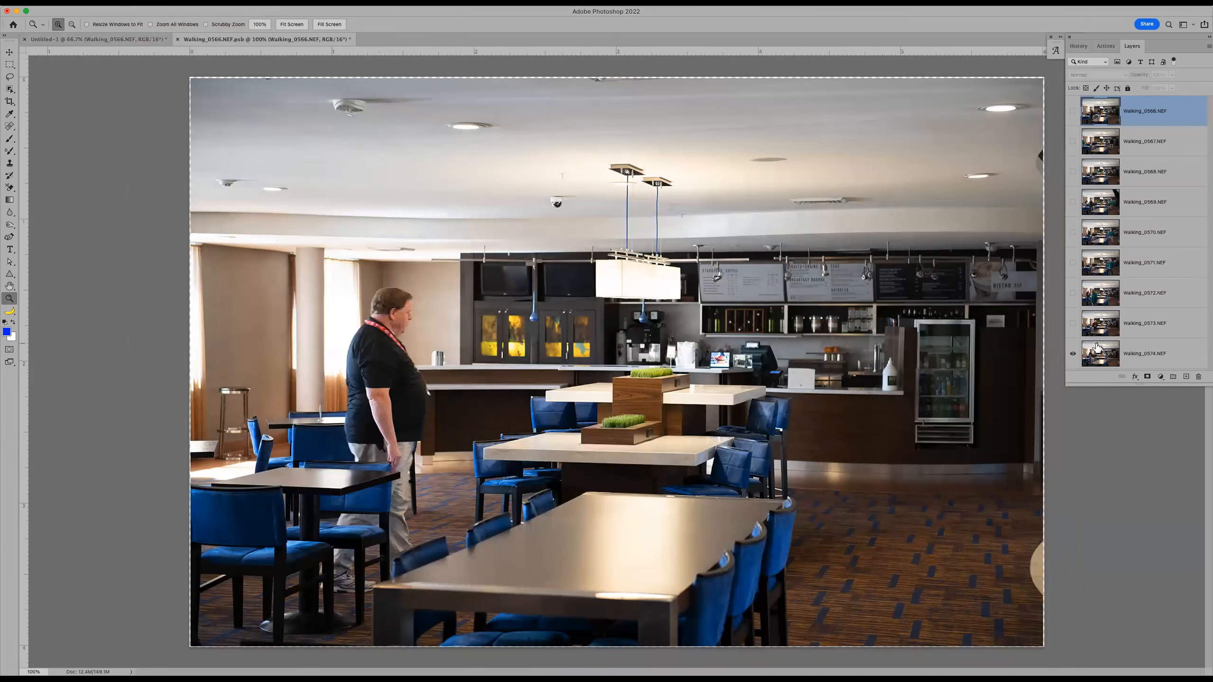
left_click(1073, 323)
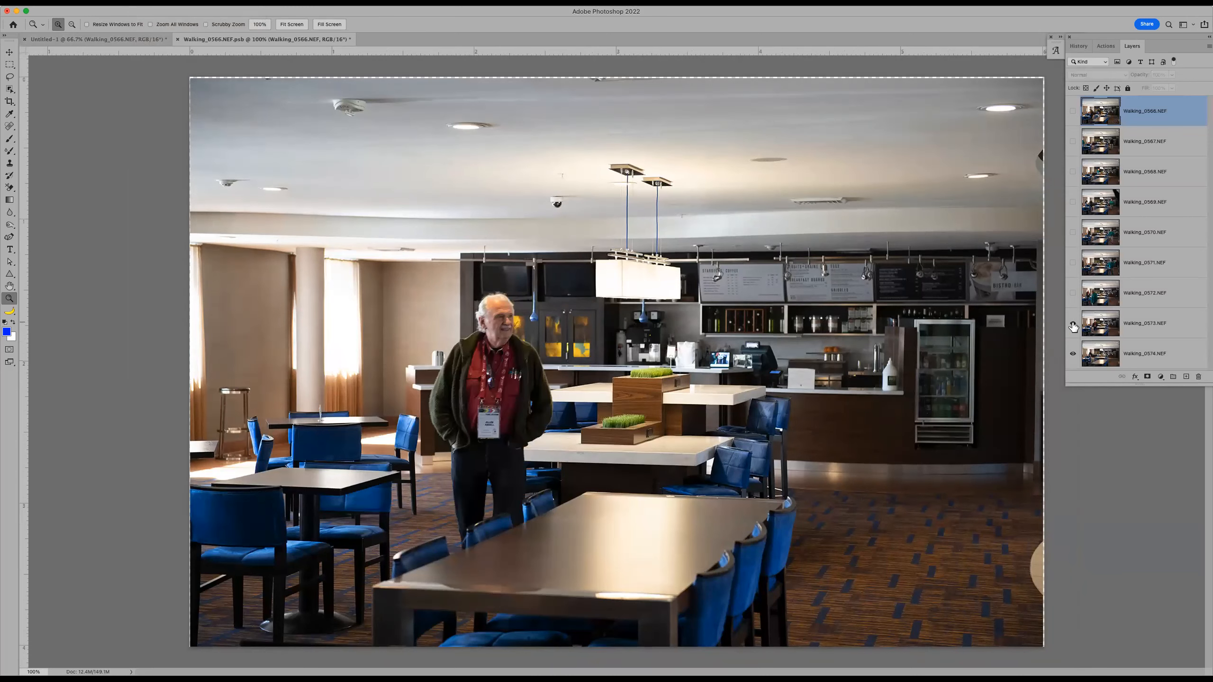
left_click(1073, 292)
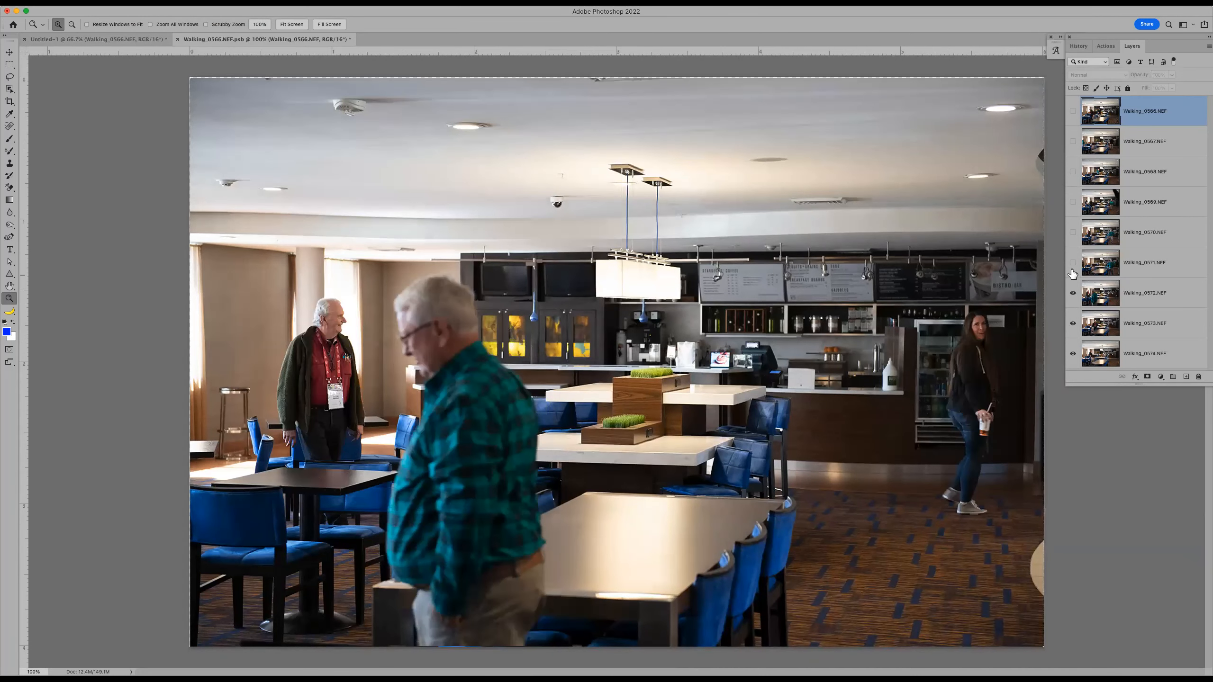
left_click(1073, 263)
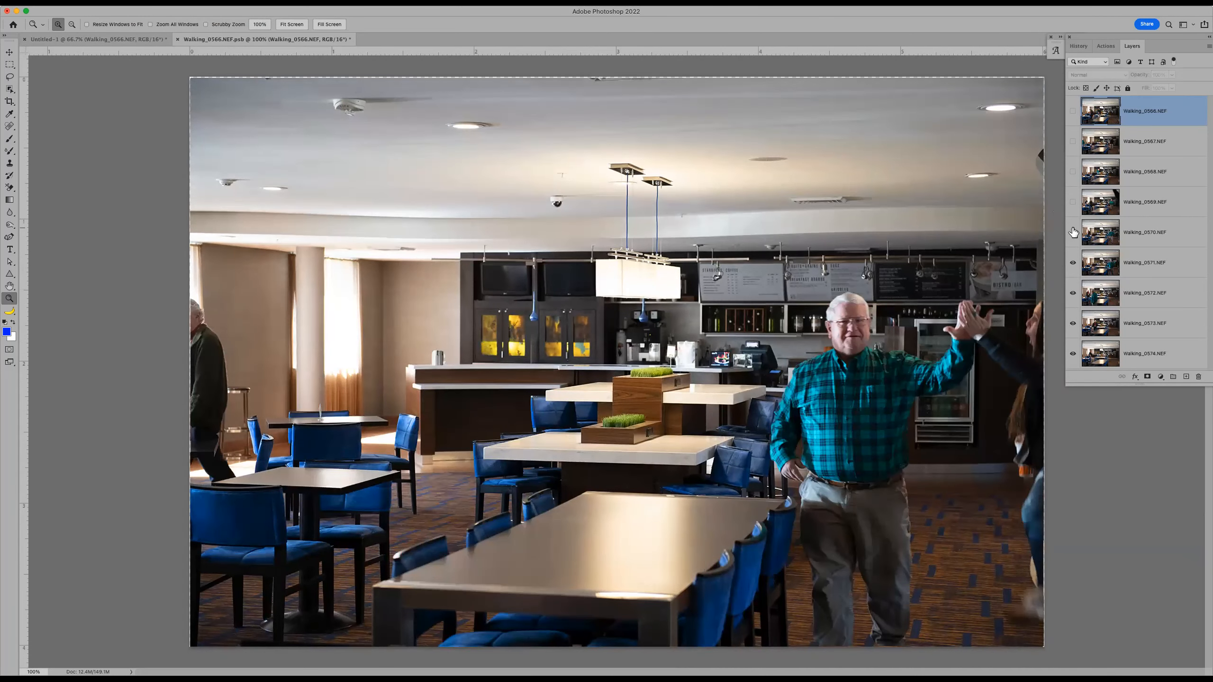
left_click(1073, 232)
left_click(1073, 202)
left_click(1073, 172)
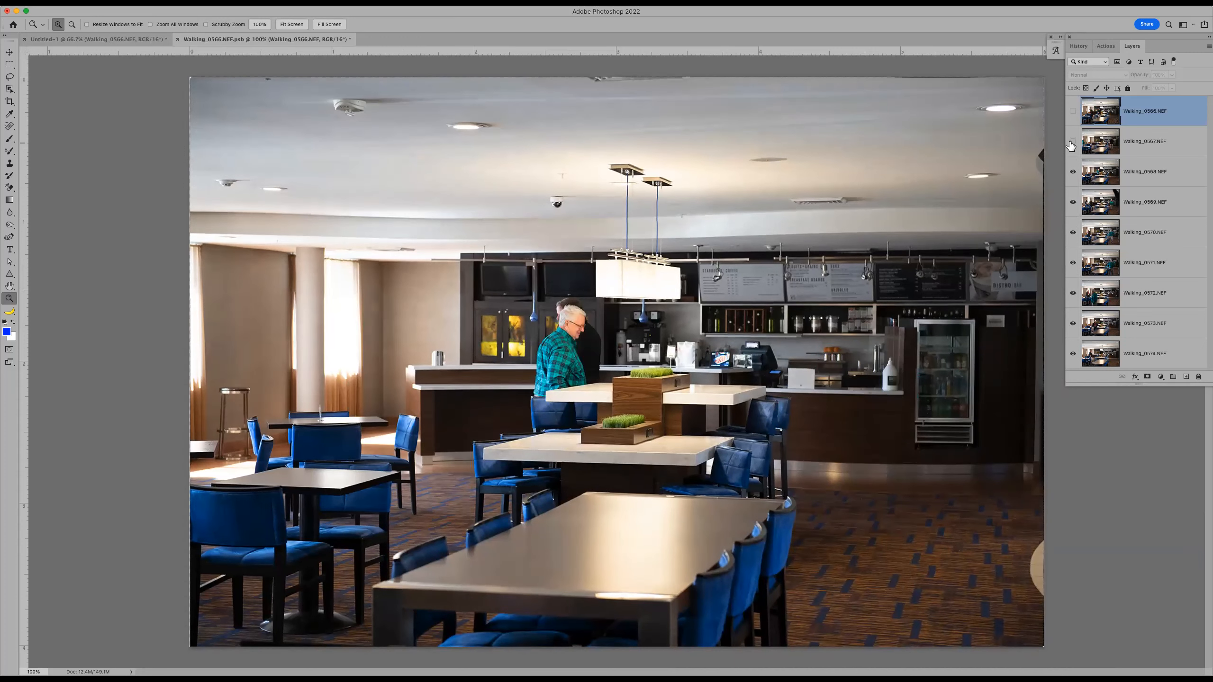
left_click(1073, 141)
left_click(1073, 111)
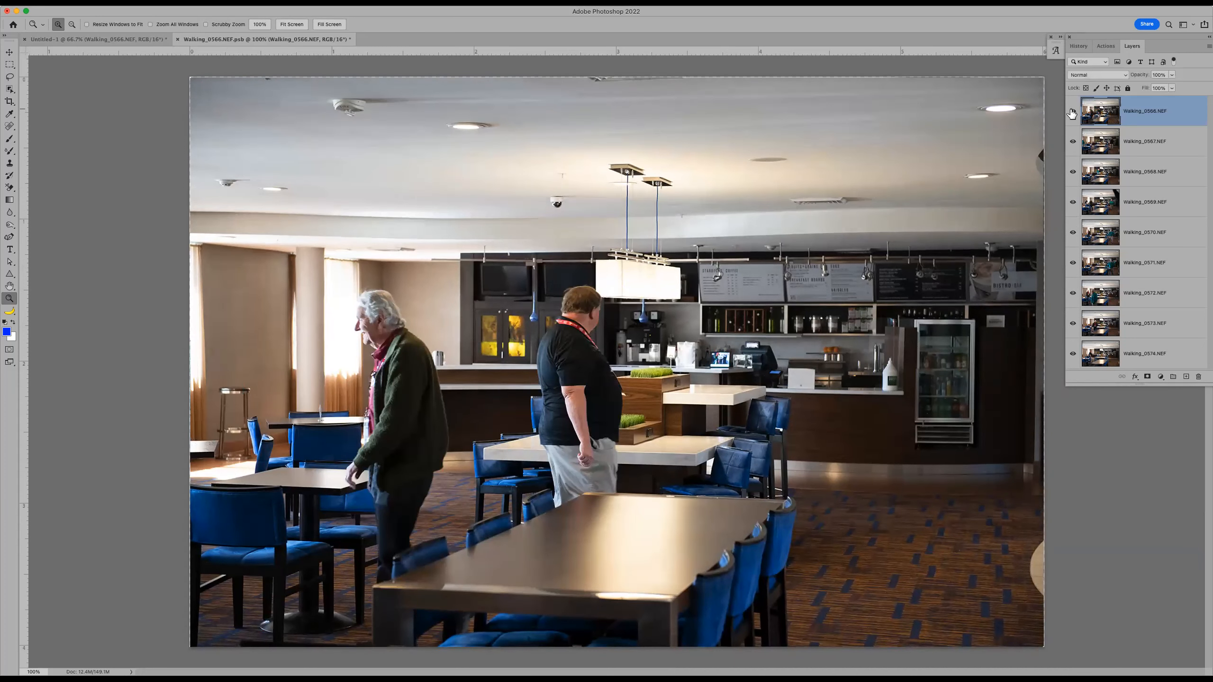
left_click(179, 39)
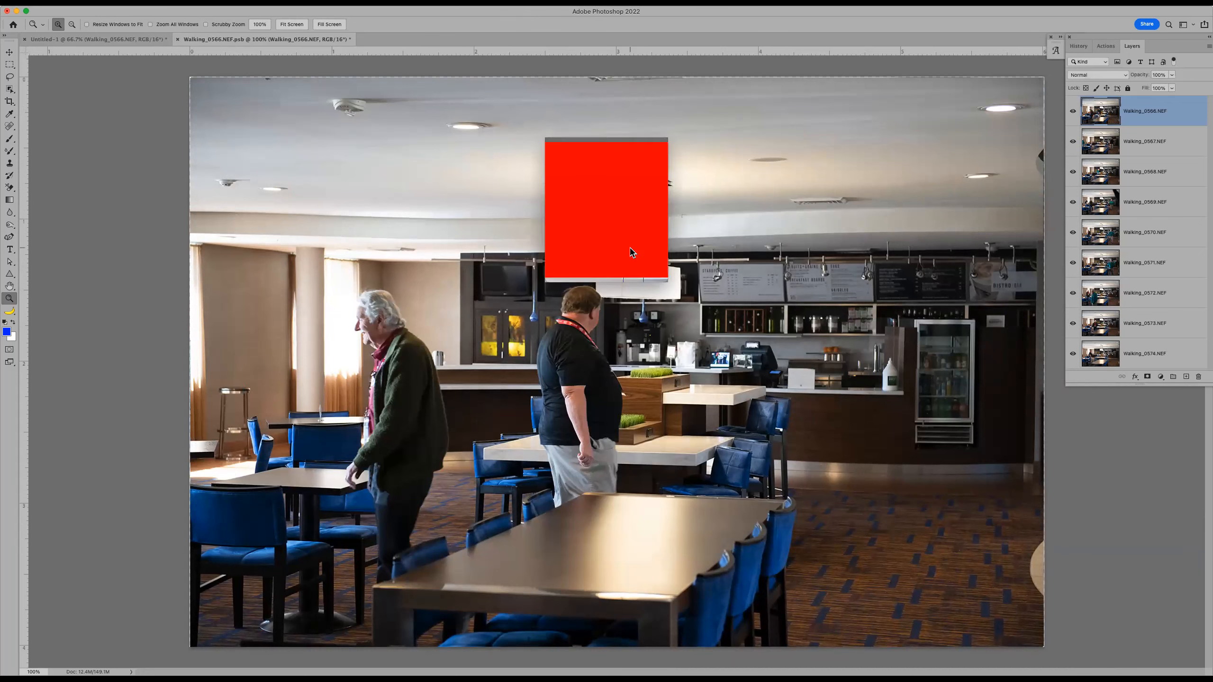
left_click(630, 251)
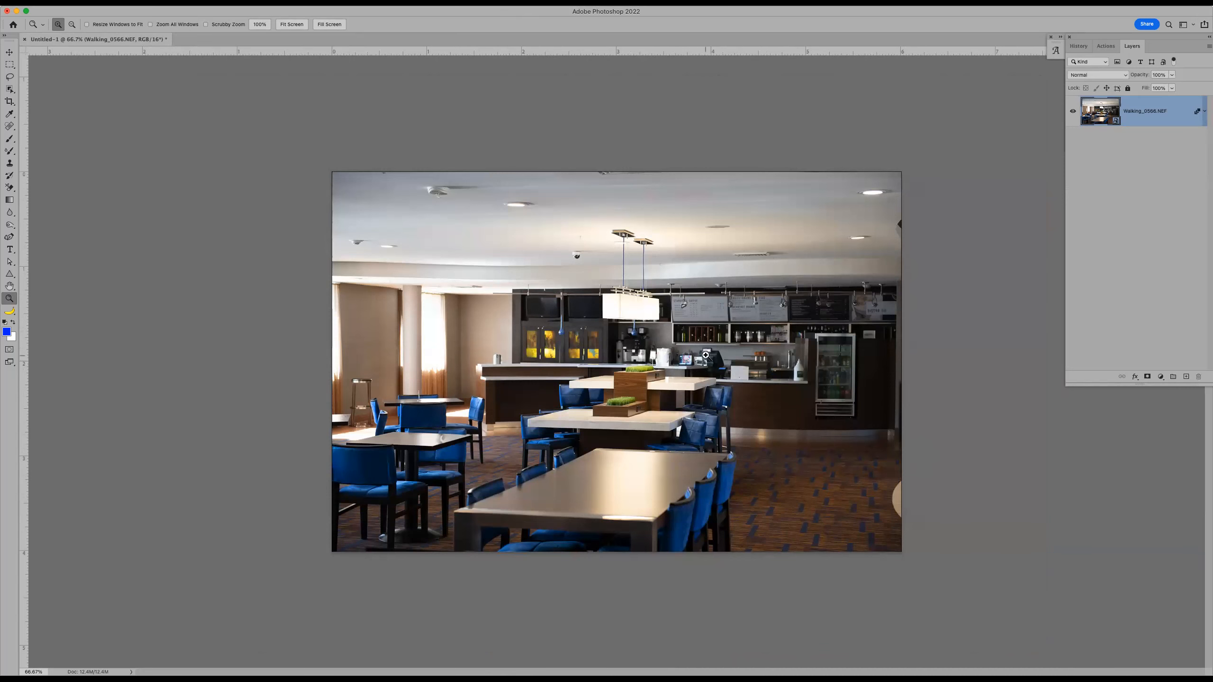
Inspect the tables and bar counter up close, return to 100% view, and close the Untitled-1 document without saving.
left_click_drag(536, 308, 802, 434)
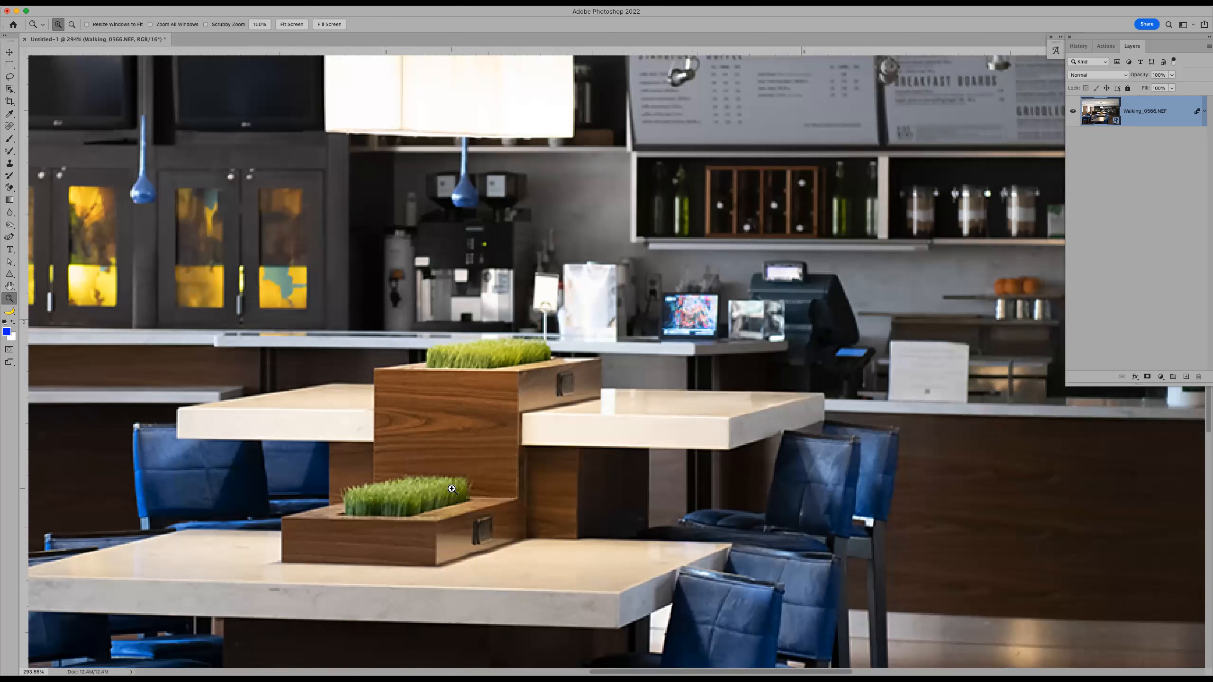
key("super+1")
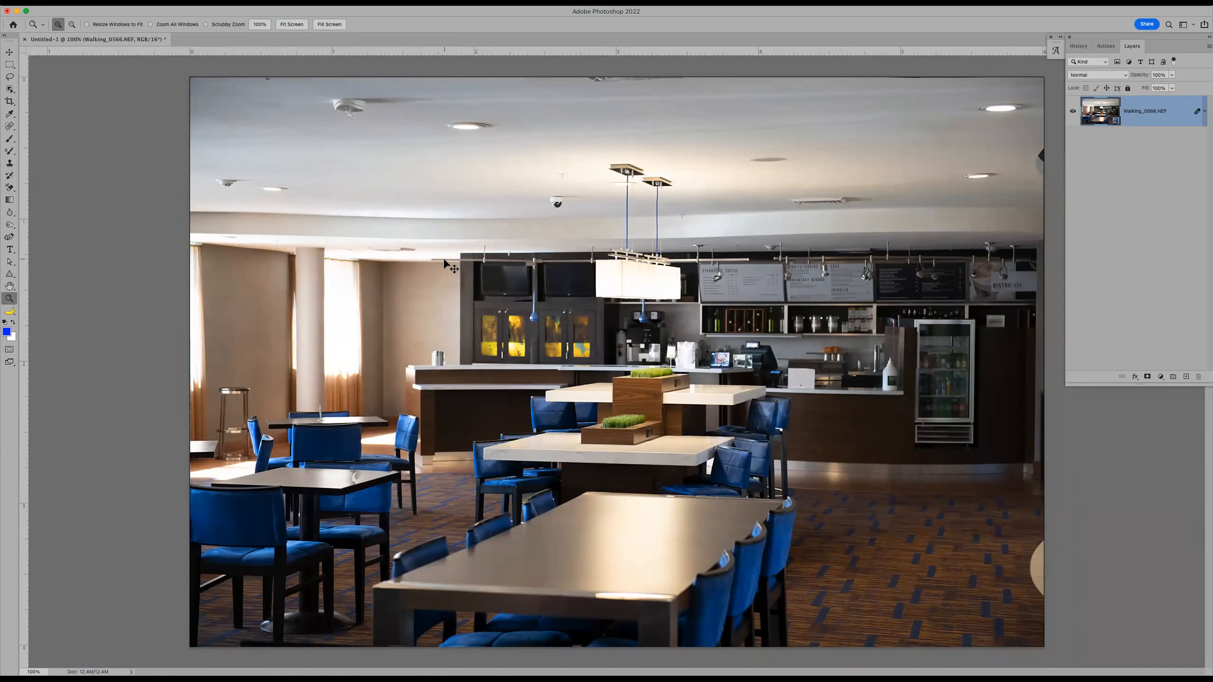
key("super+w")
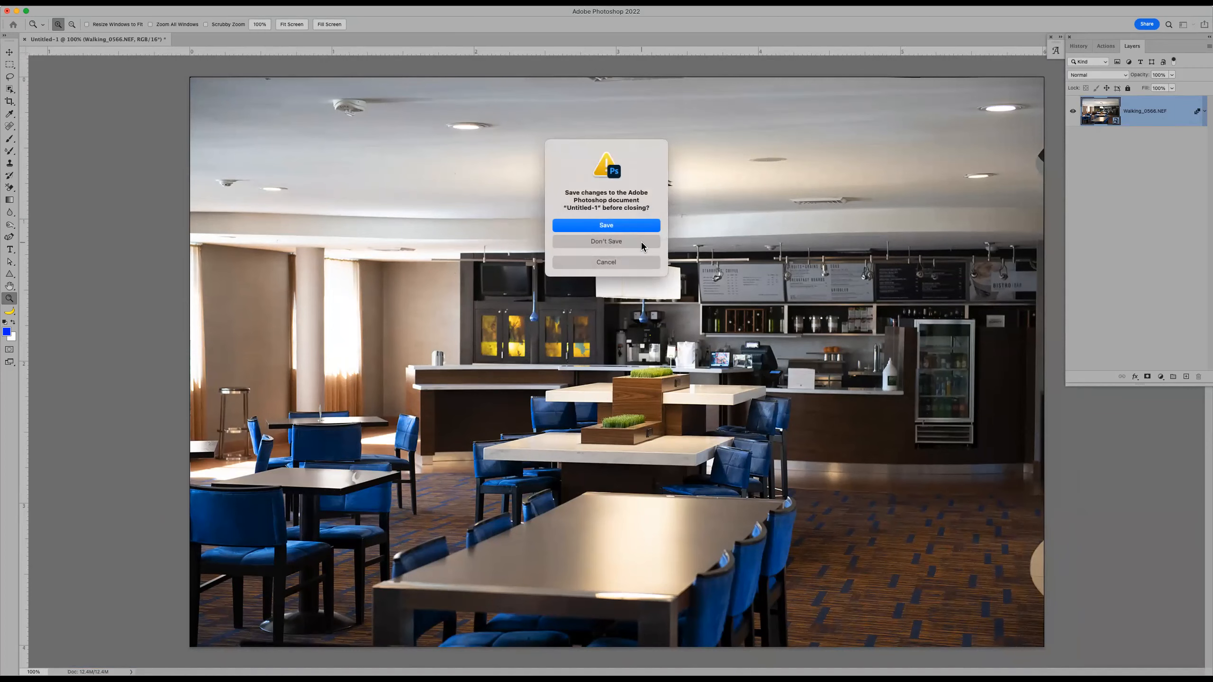
left_click(640, 242)
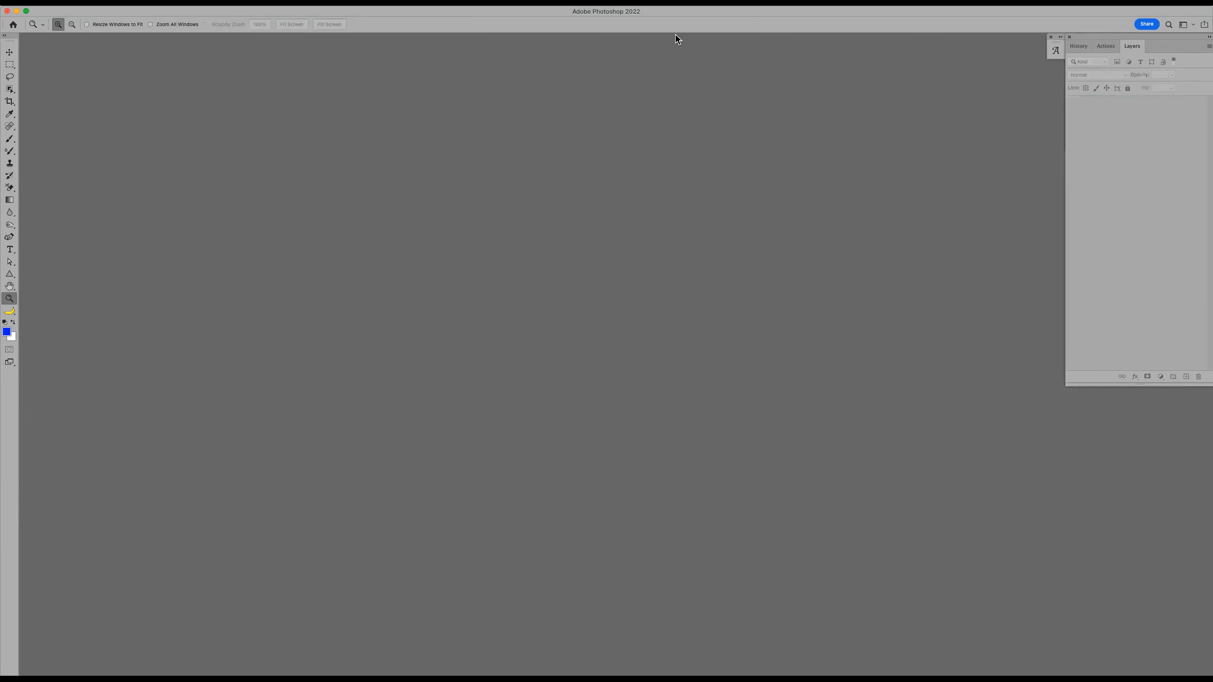